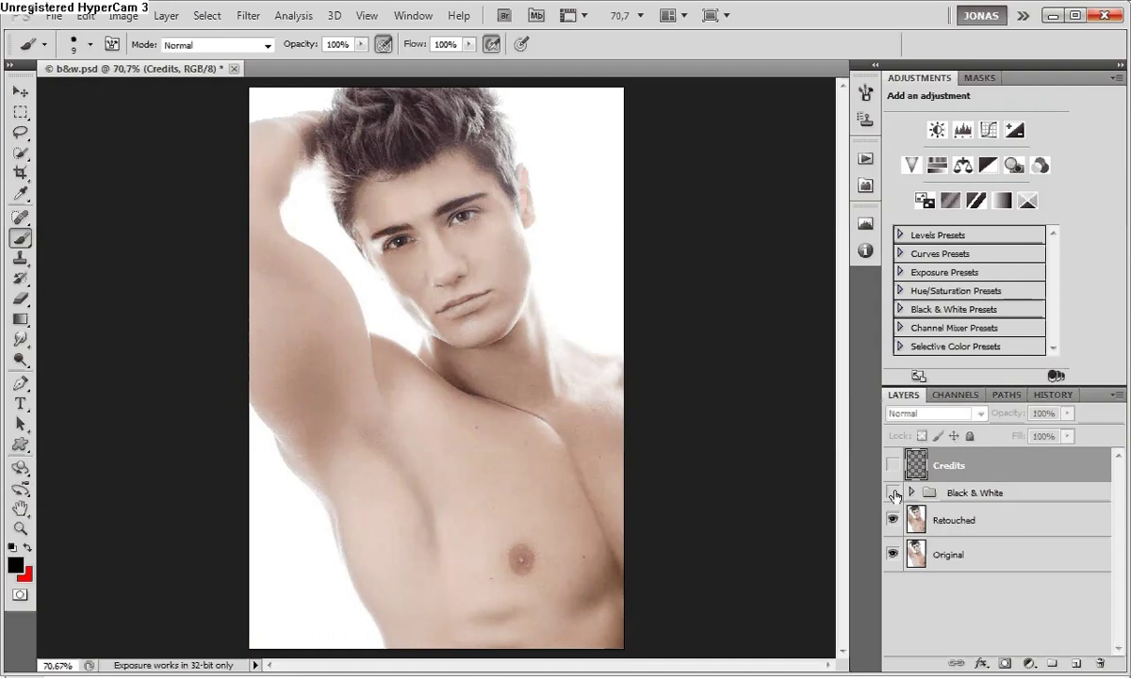
# - Make the Black & White group and the Credits layer visible
pyautogui.click(892, 494)
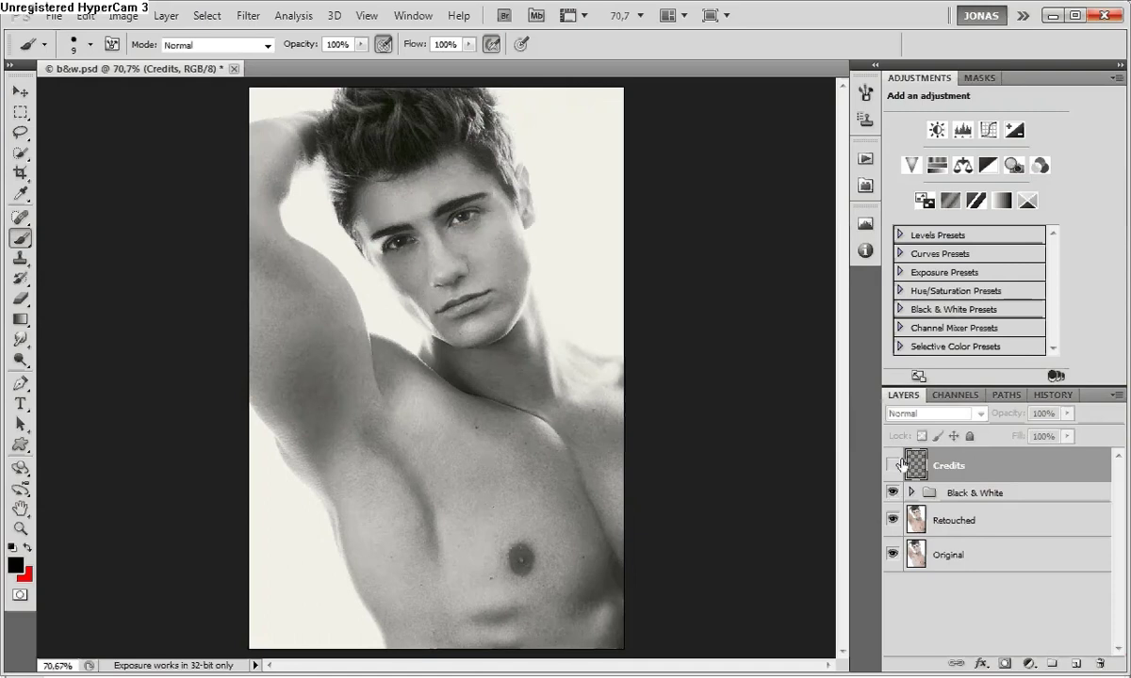
pyautogui.click(892, 465)
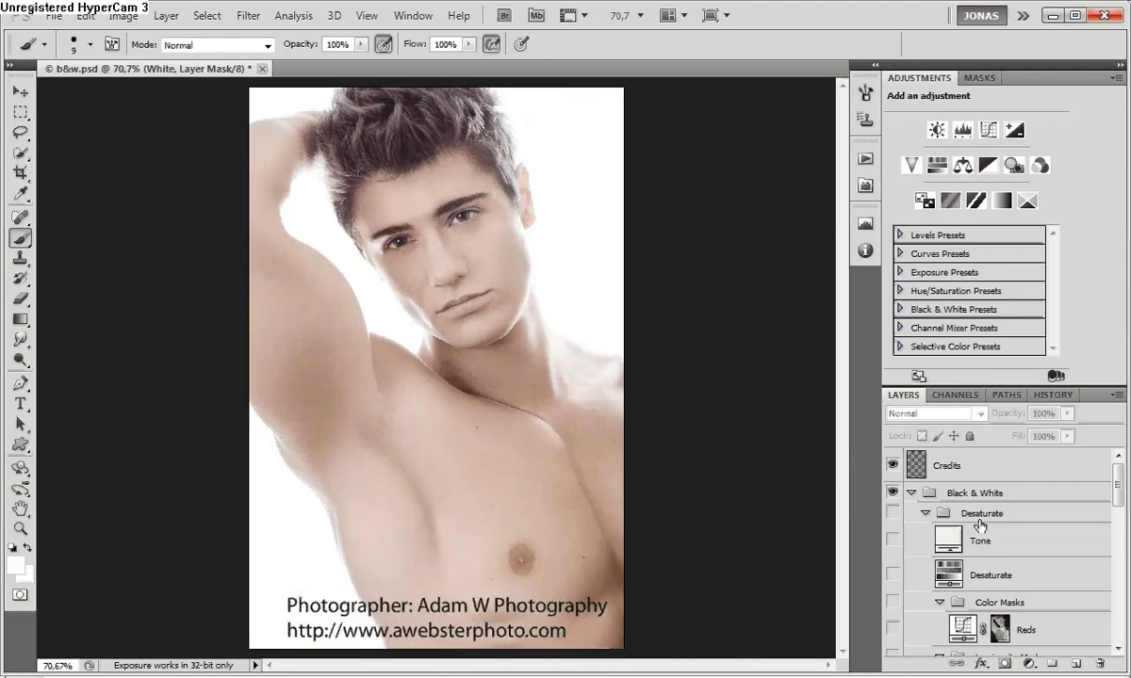
# - Make the masked White adjustment layer directly above the Retouched layer visible
pyautogui.click(981, 517)
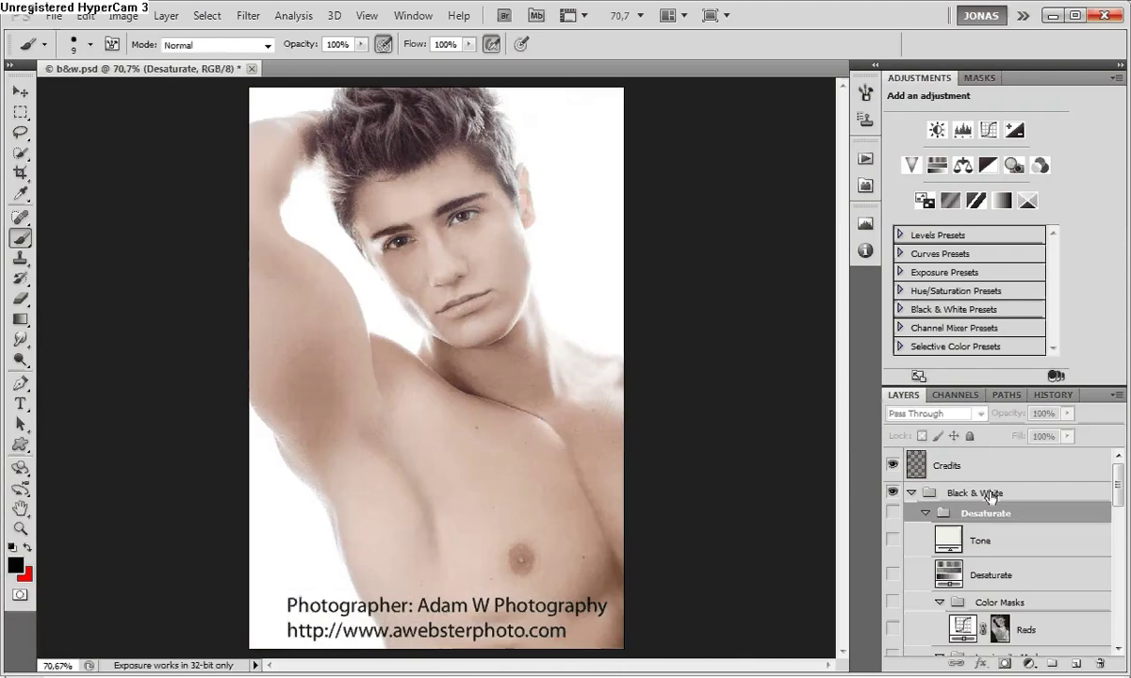
pyautogui.click(976, 493)
pyautogui.scroll(-3, 989, 497)
pyautogui.scroll(-6, 990, 496)
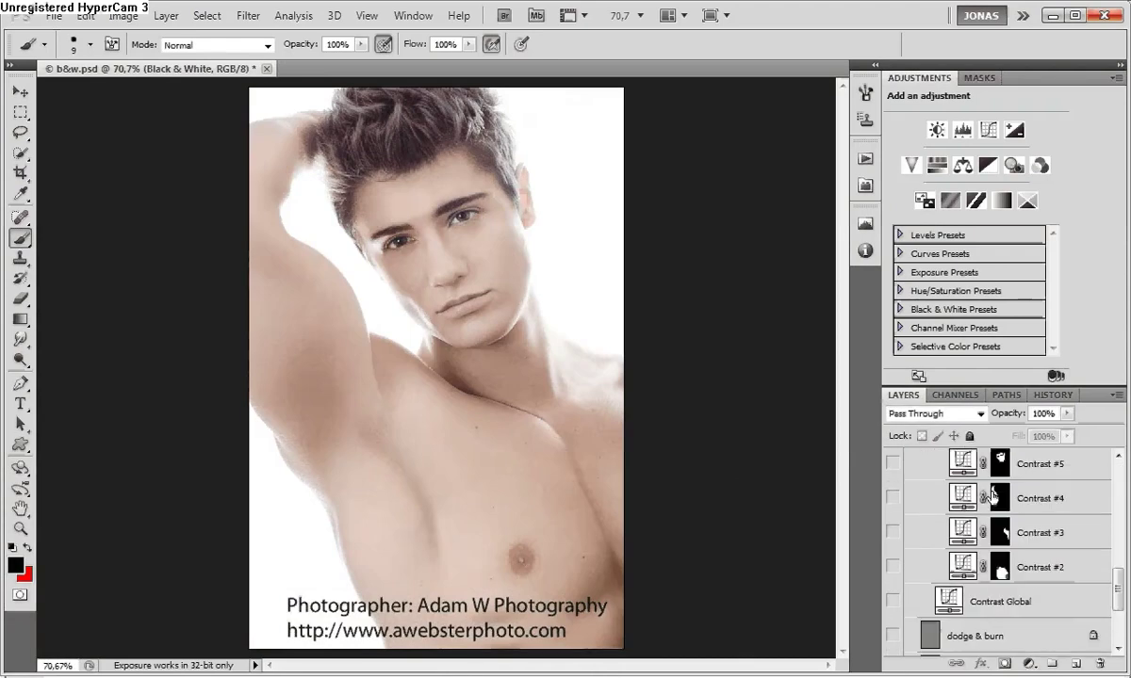
pyautogui.click(997, 577)
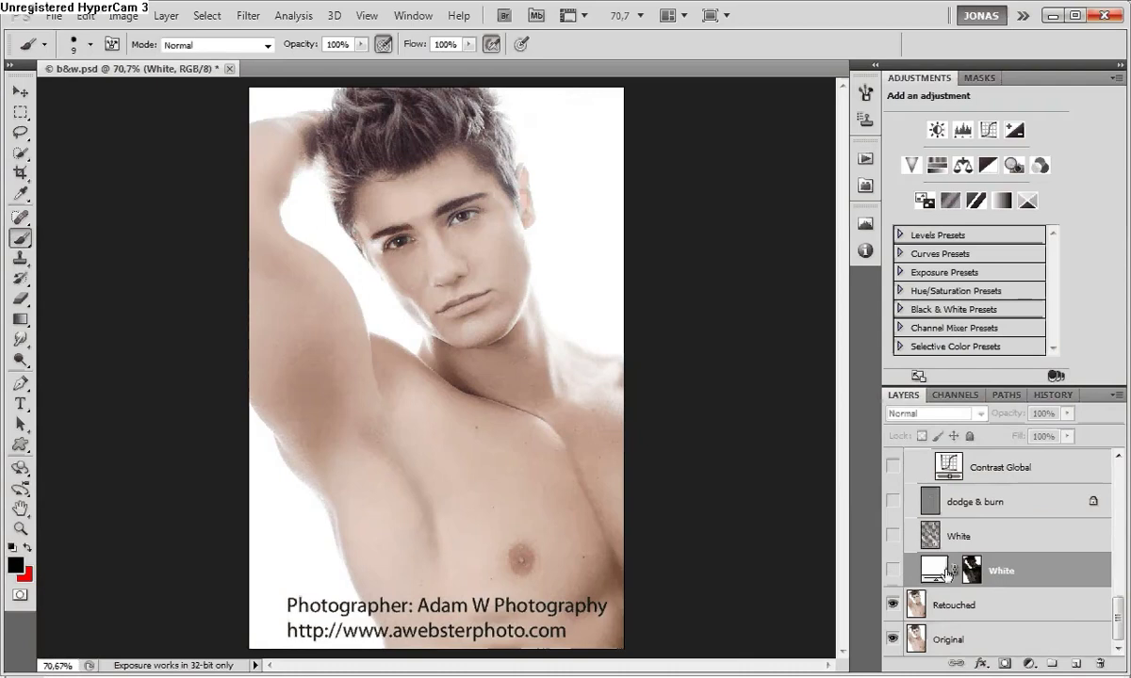
pyautogui.click(971, 569)
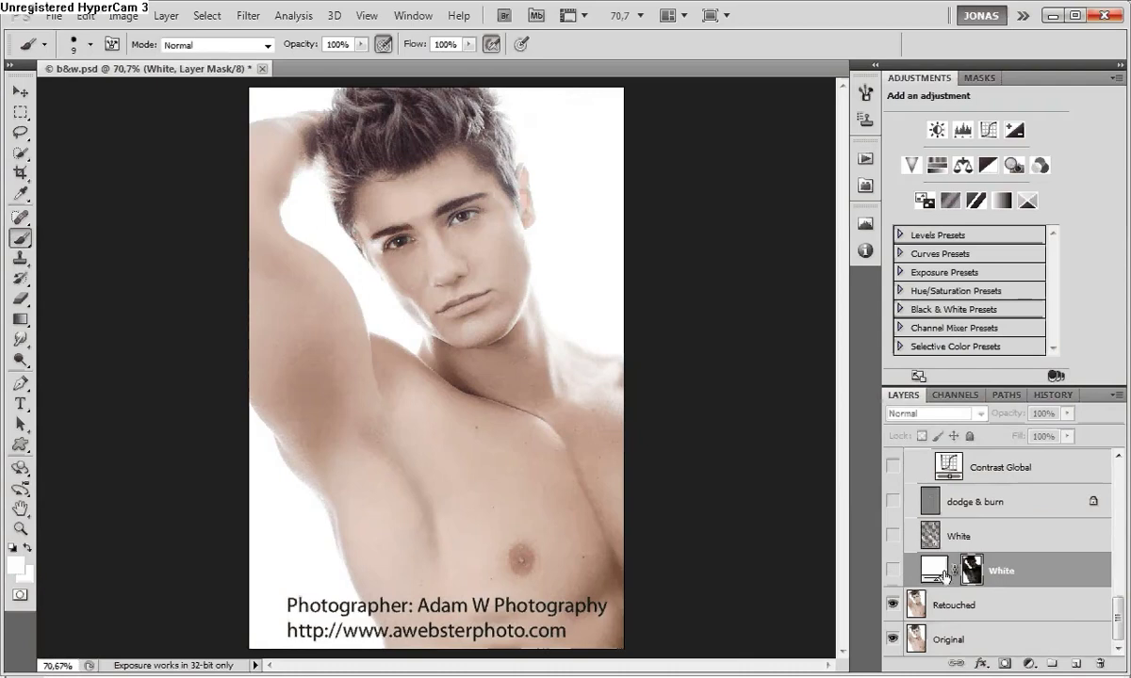
pyautogui.click(934, 569)
pyautogui.click(892, 570)
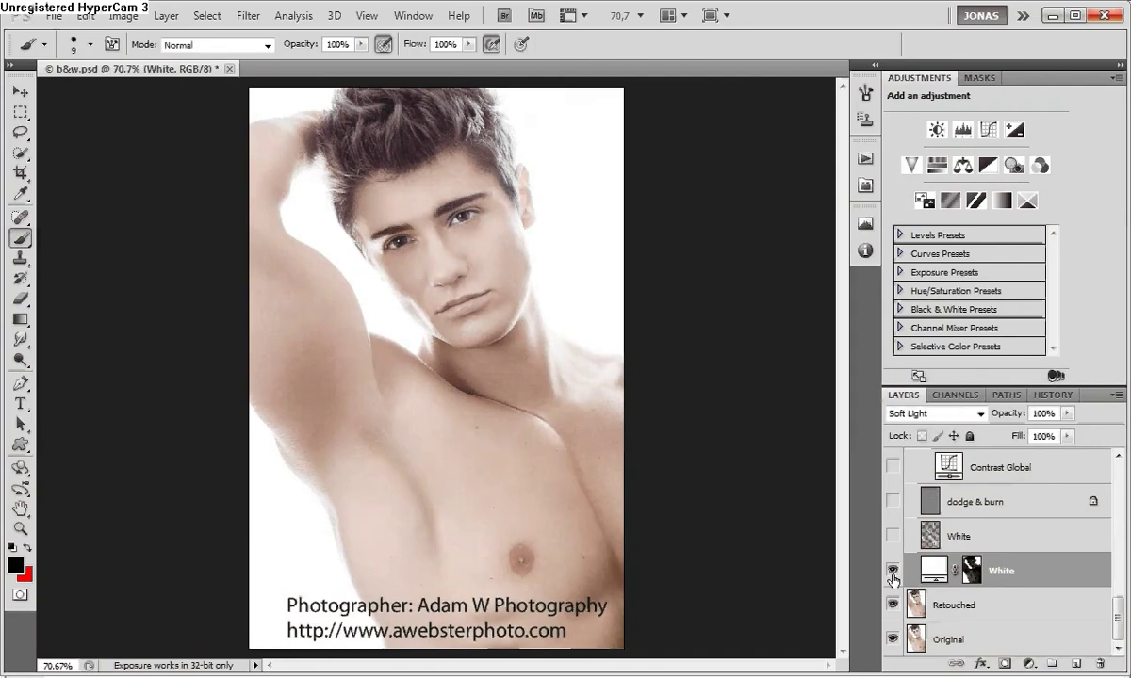
# - Make the unmasked White layer and the dodge & burn layer above it visible, comparing the White layer on and off
pyautogui.scroll(2, 996, 569)
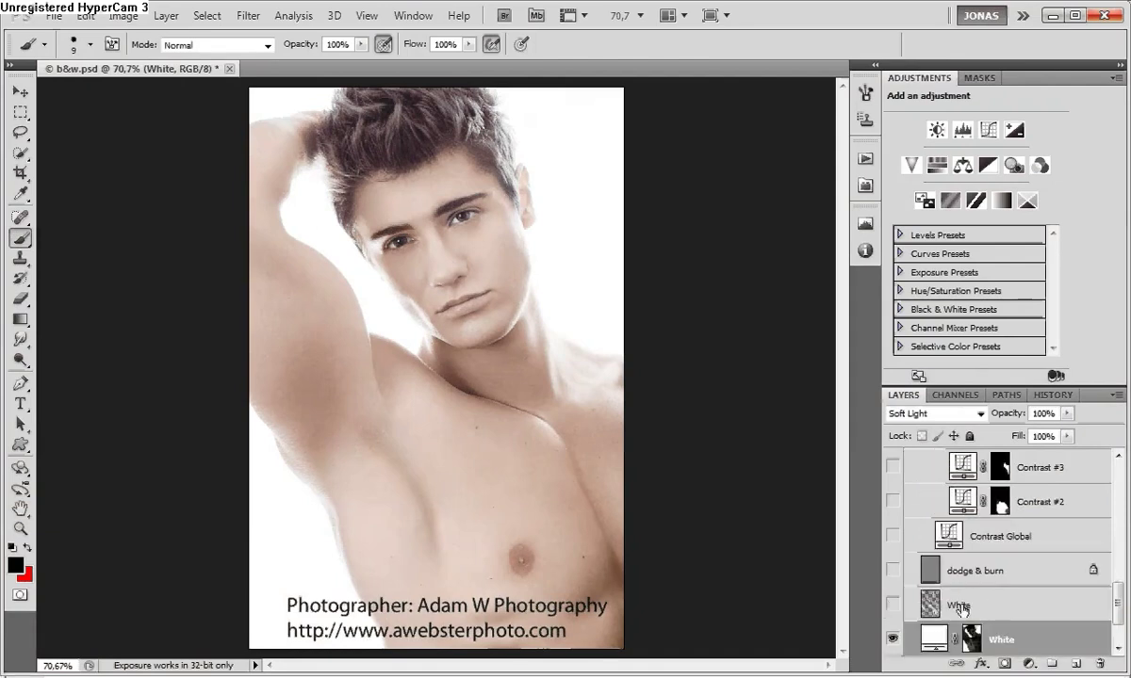
pyautogui.click(968, 607)
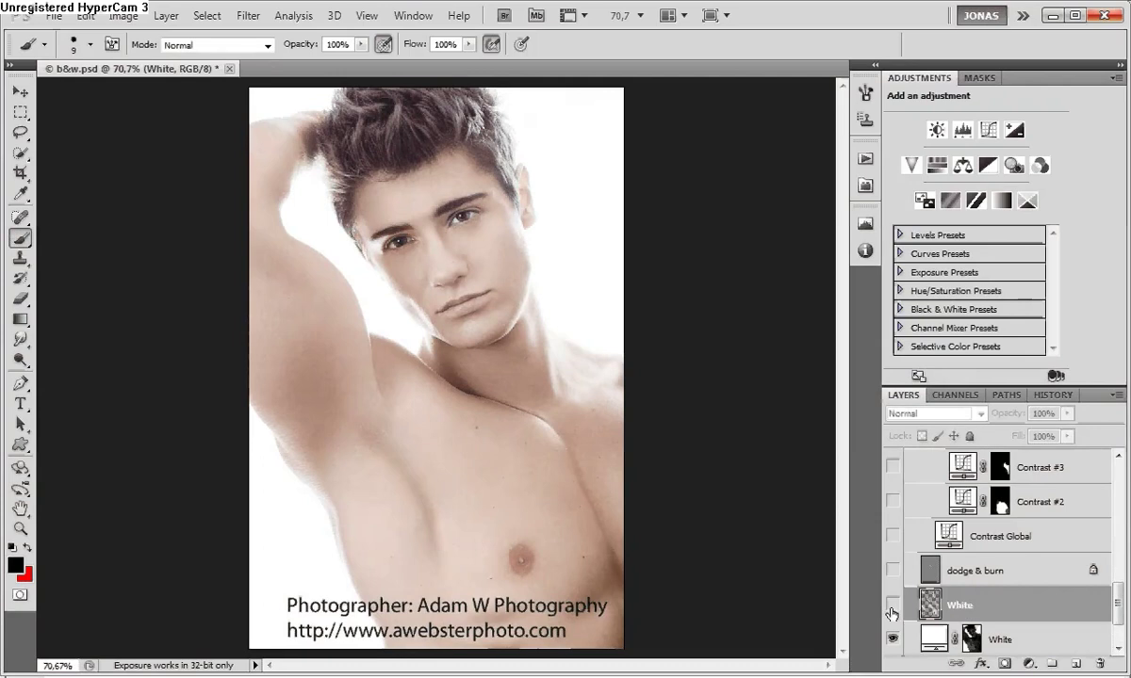
pyautogui.click(892, 609)
pyautogui.click(891, 607)
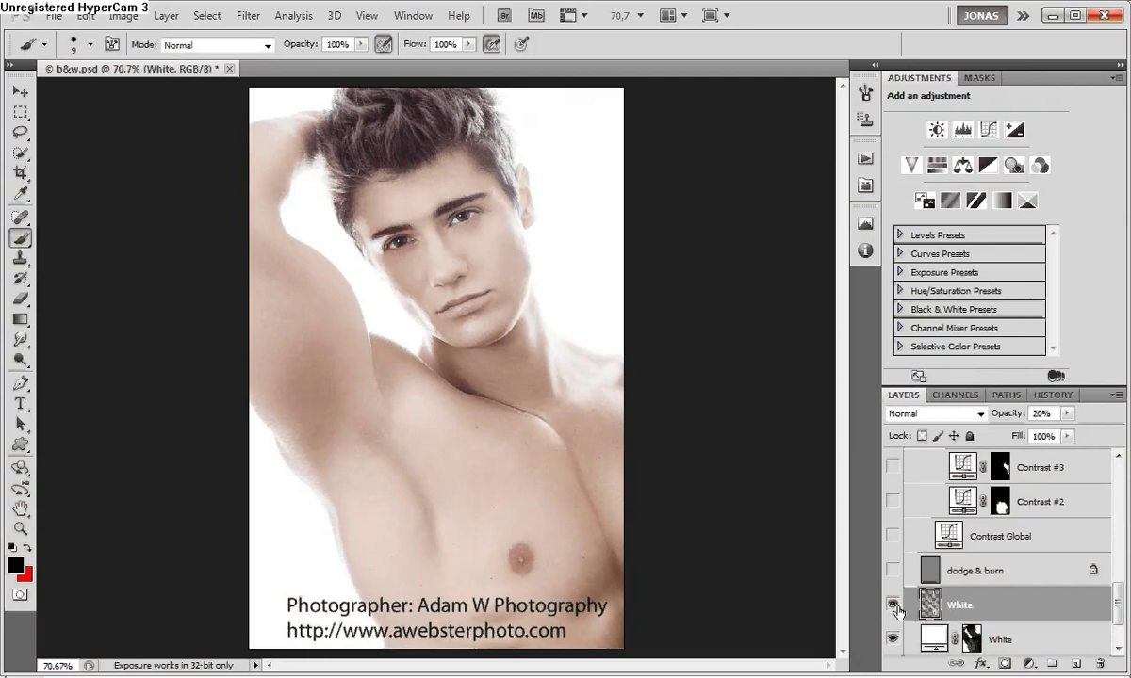
pyautogui.click(893, 607)
pyautogui.click(893, 607)
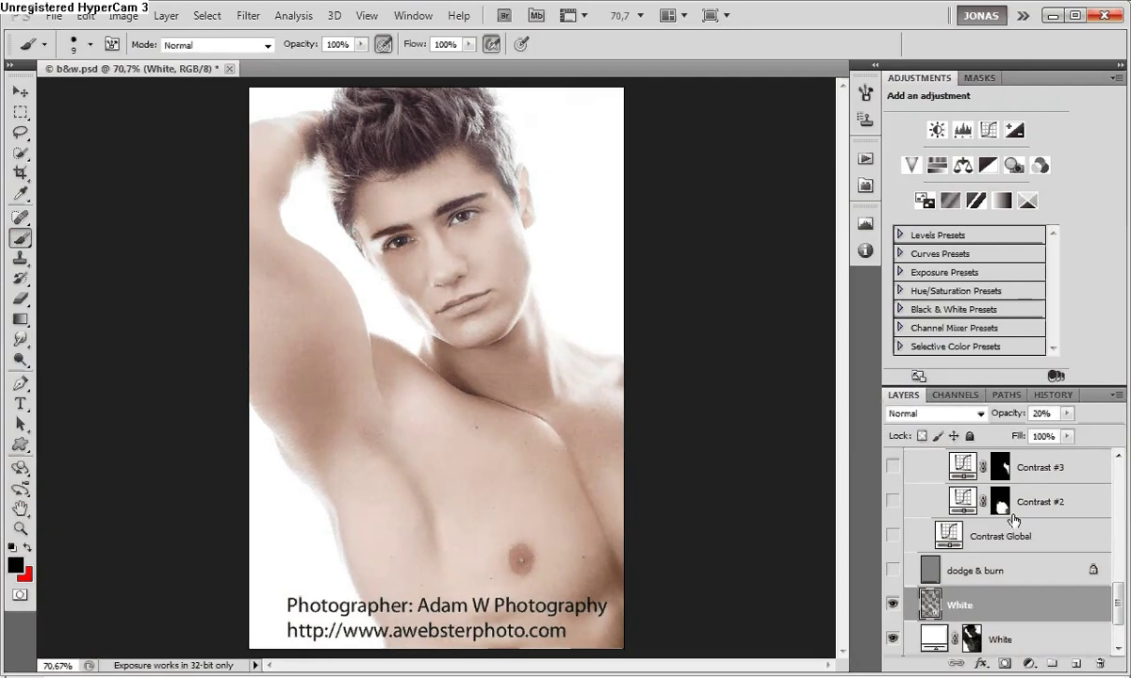
pyautogui.click(977, 576)
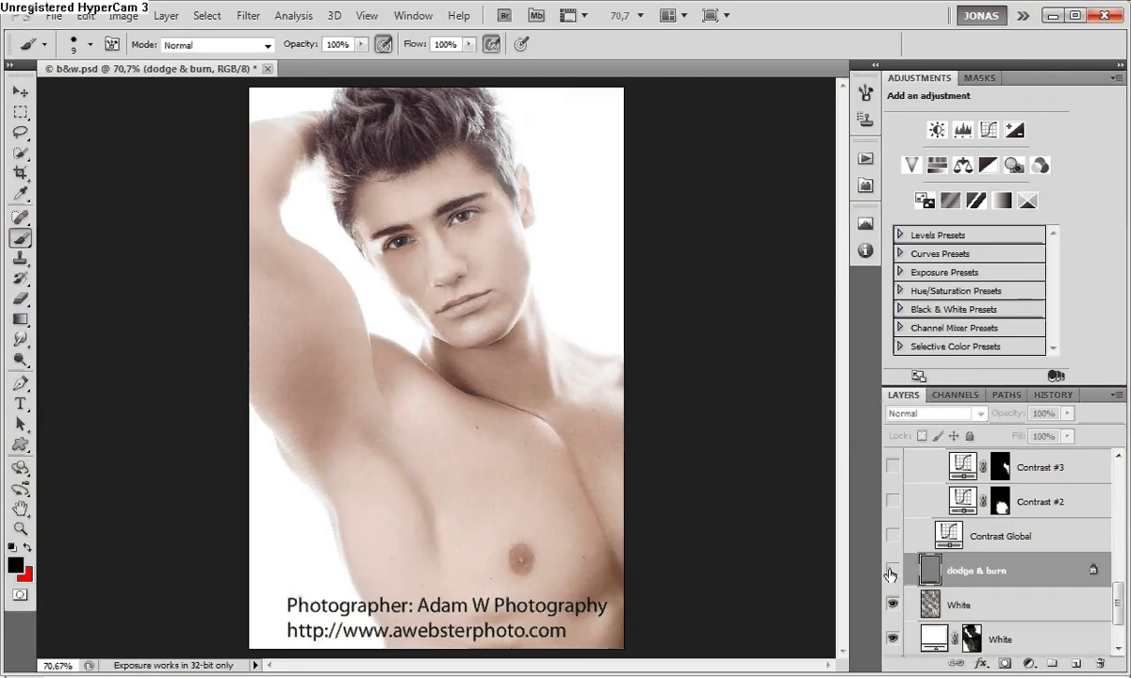
pyautogui.click(890, 572)
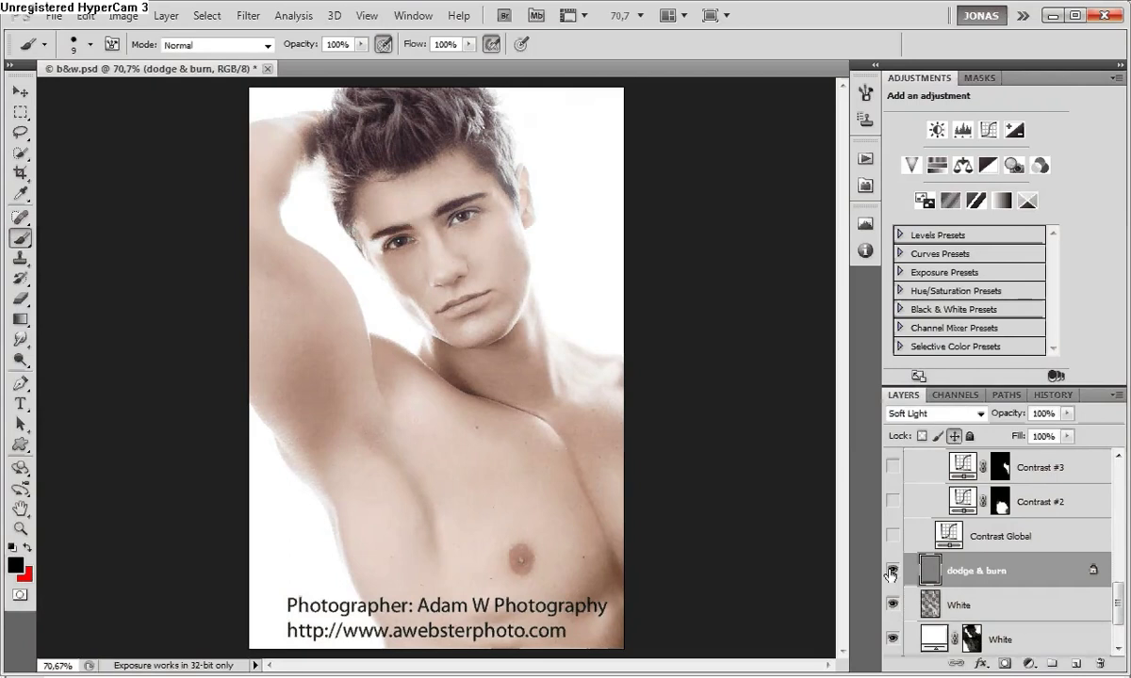
# - Make the Desaturate group and the Desaturate Hue/Saturation layer inside it visible
pyautogui.scroll(6, 1010, 590)
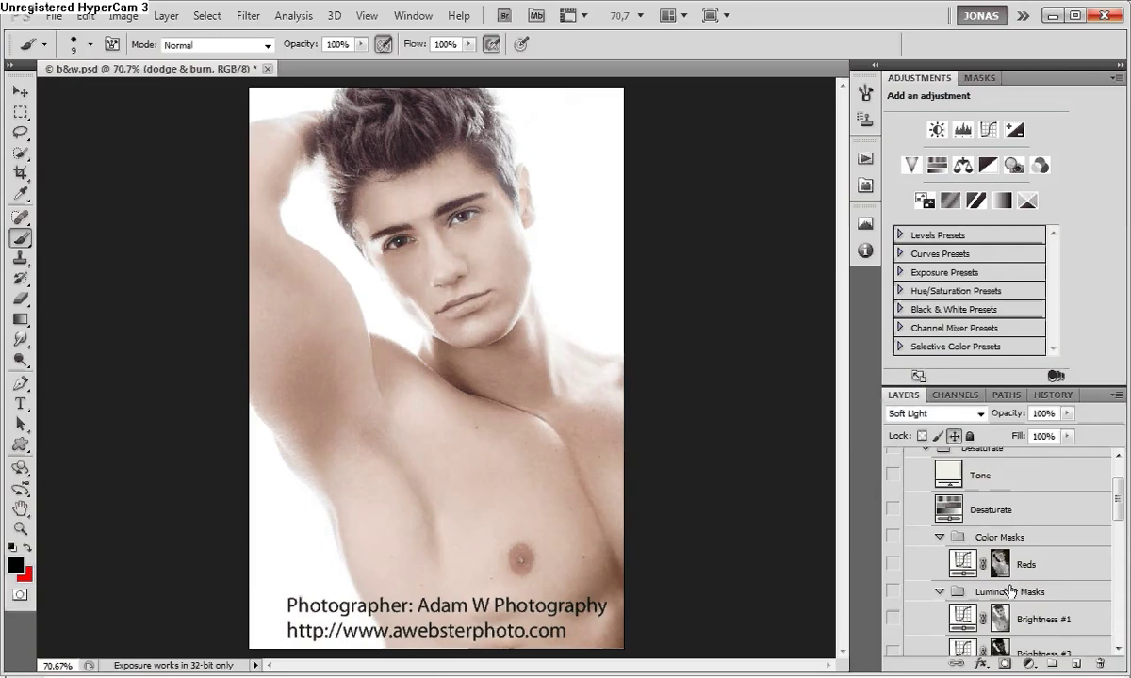
pyautogui.scroll(2, 1010, 591)
pyautogui.click(944, 585)
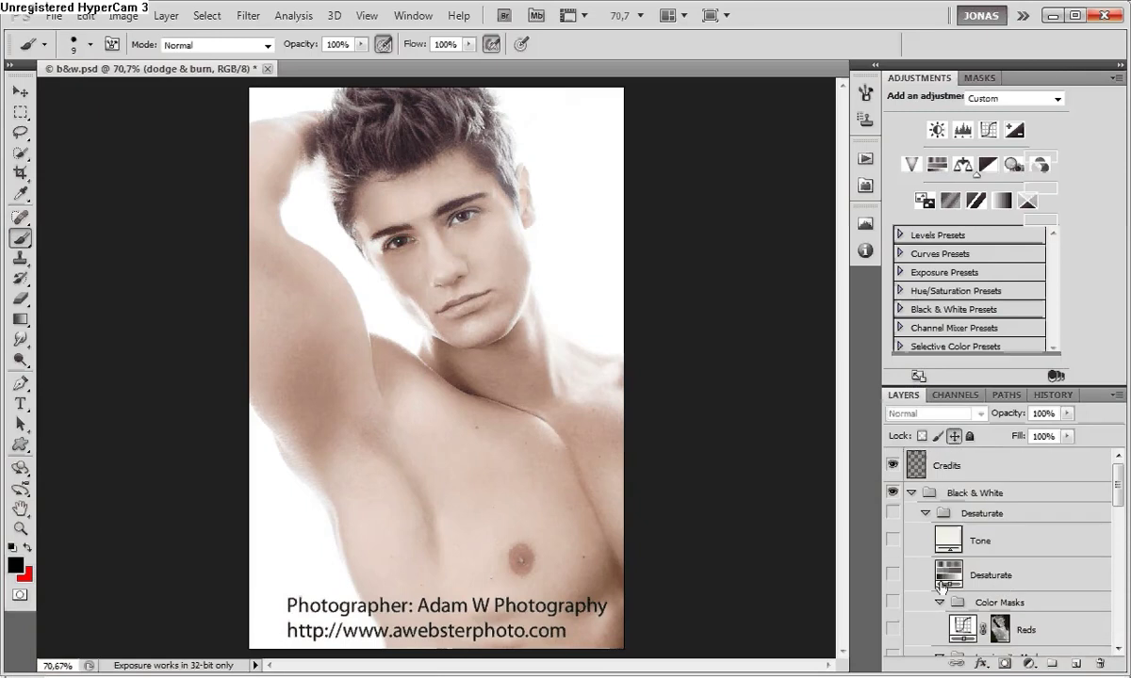
pyautogui.click(892, 574)
pyautogui.click(892, 513)
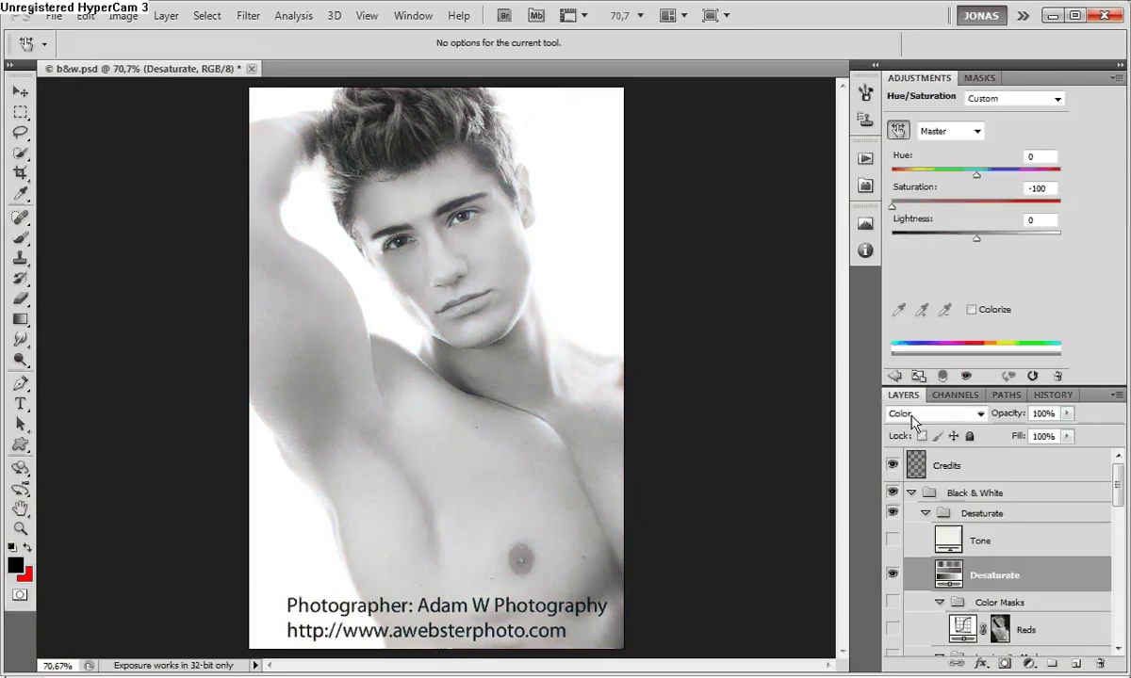
# - Hide the Desaturate layer, compare the photo's Red, Green and Blue channels individually, and return to the RGB composite
pyautogui.click(890, 570)
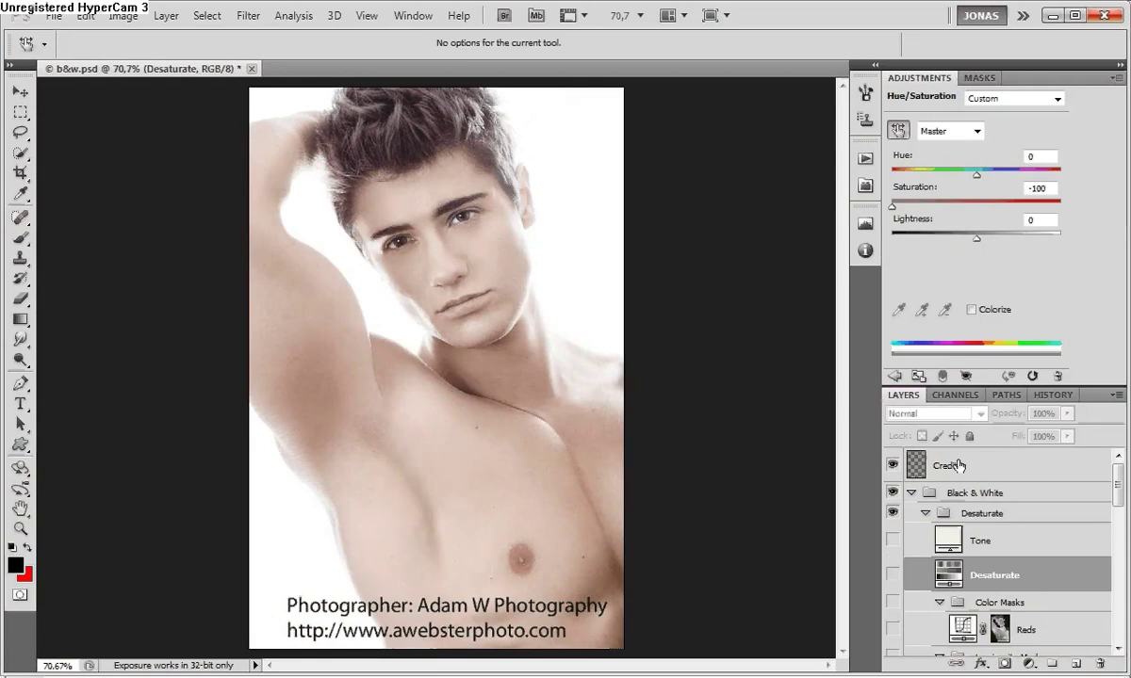
pyautogui.click(955, 395)
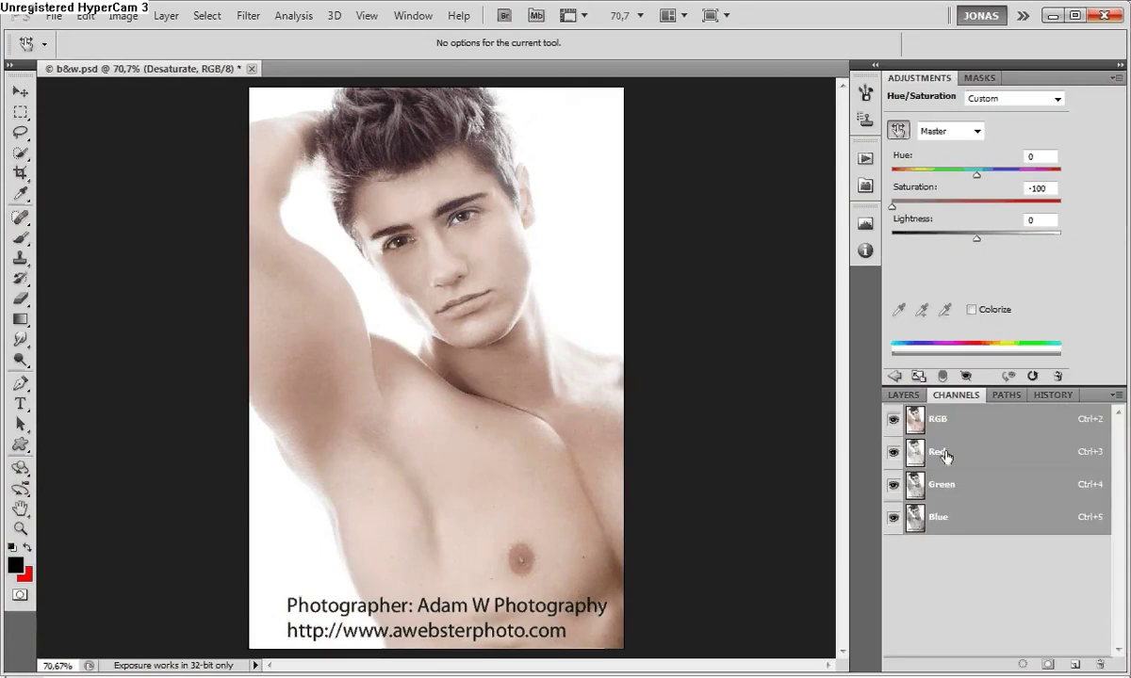
pyautogui.click(945, 457)
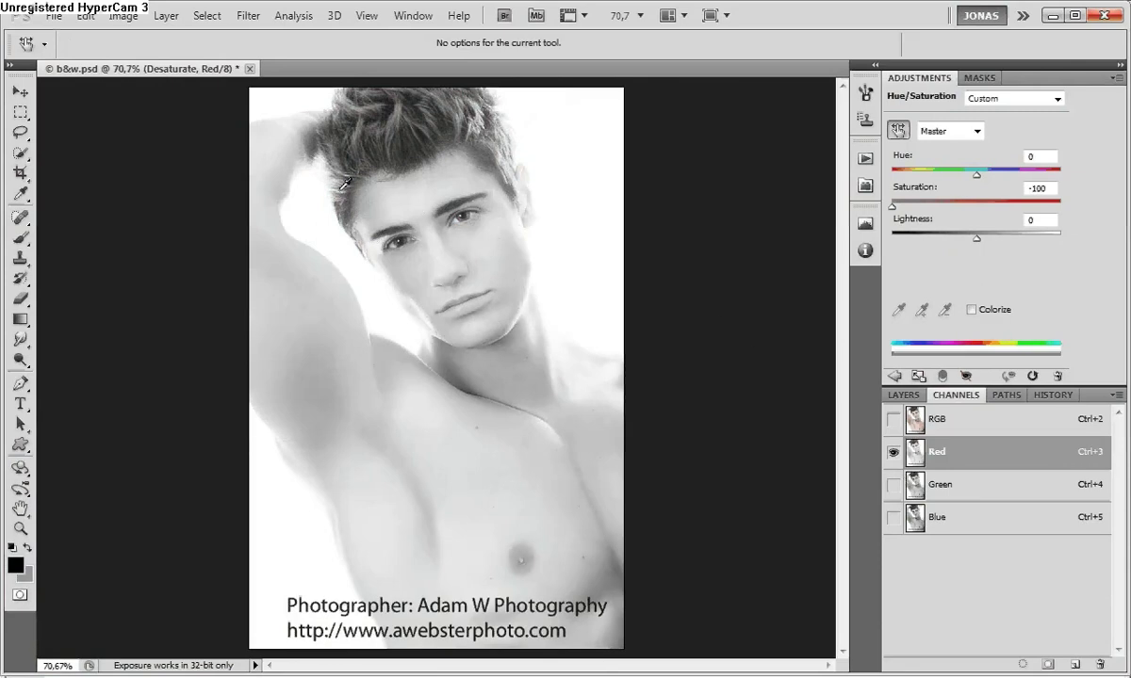
pyautogui.click(940, 484)
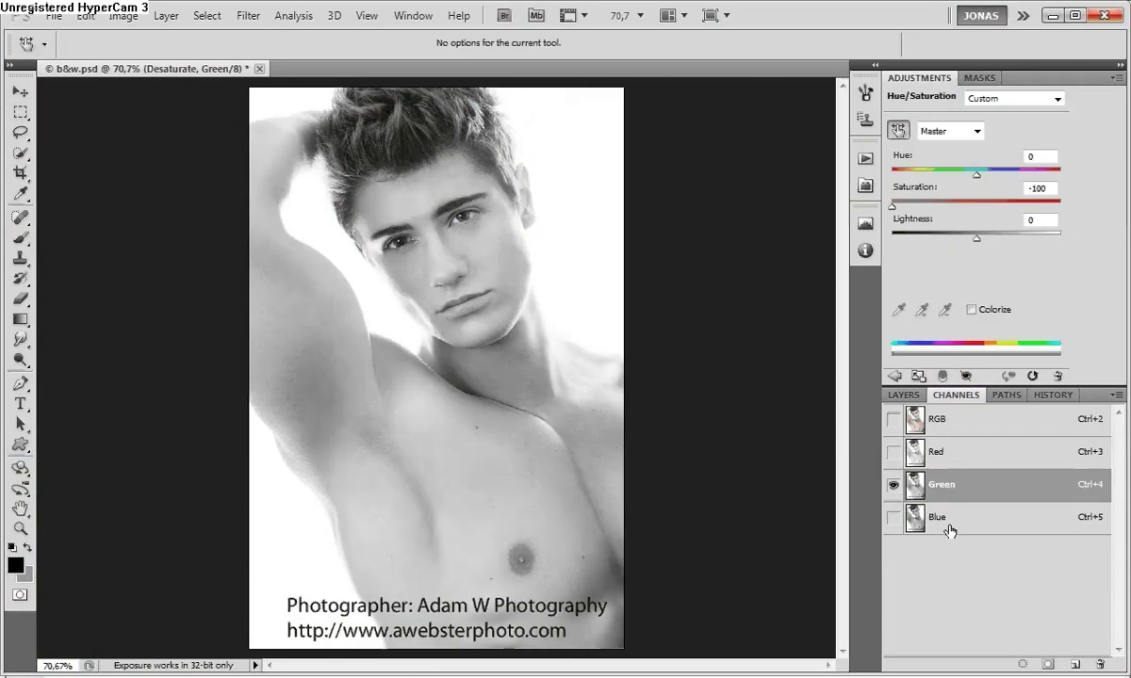
pyautogui.click(949, 519)
pyautogui.hotkey('ctrl', '3')
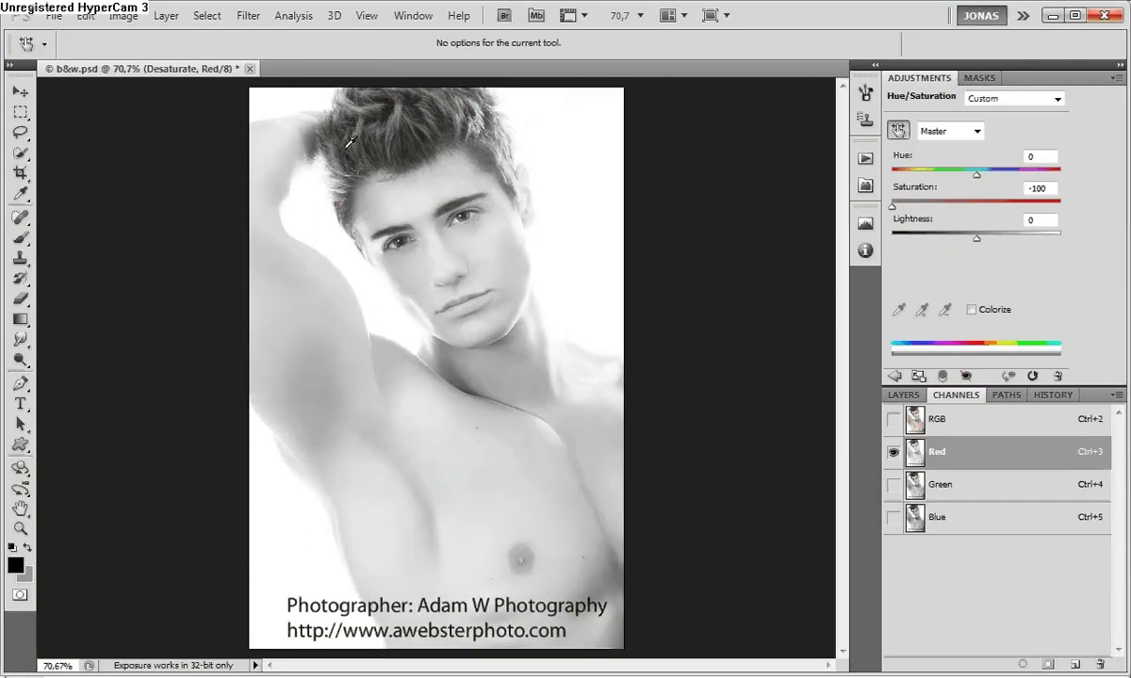
pyautogui.hotkey('ctrl', '4')
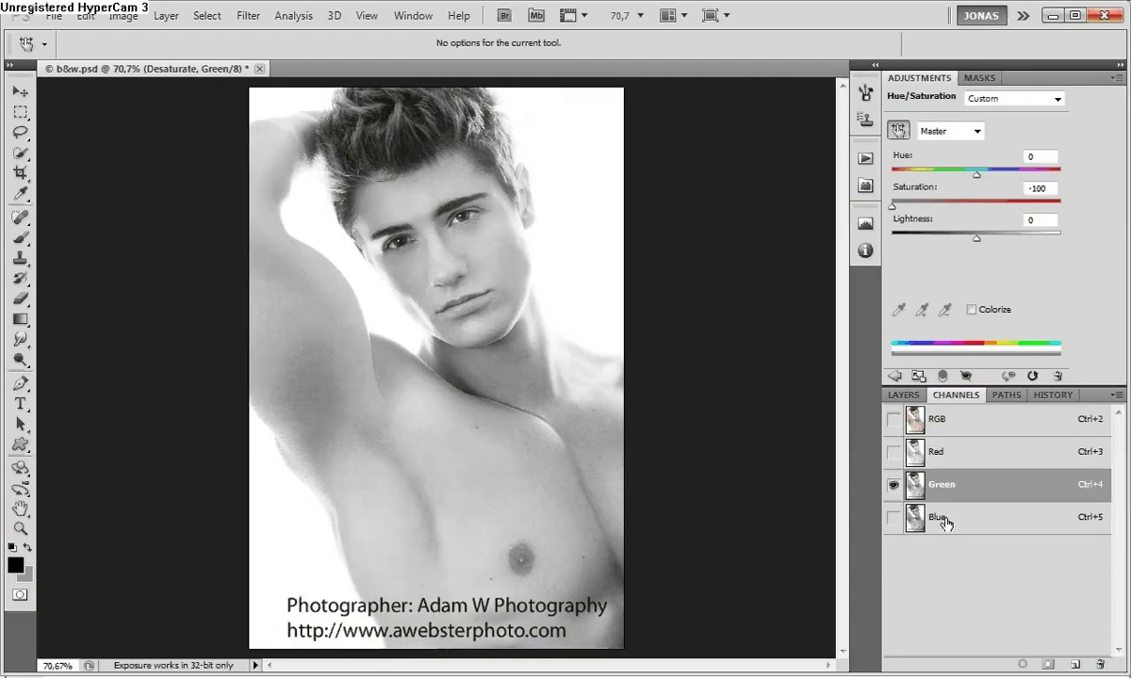
pyautogui.hotkey('ctrl', '3')
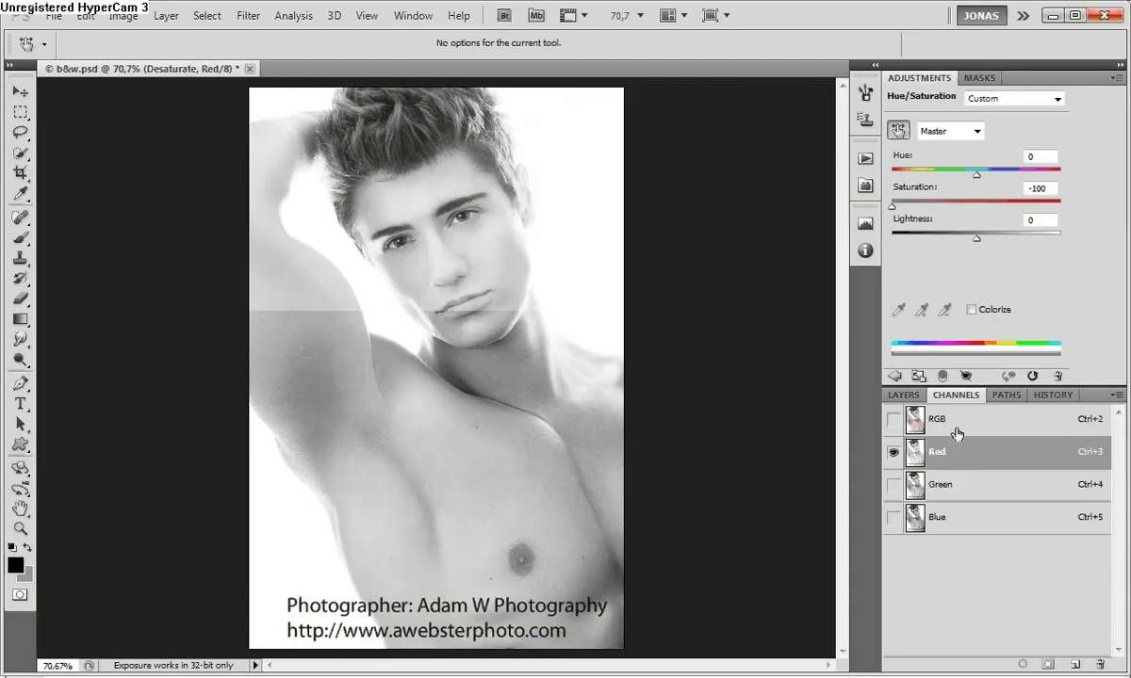
pyautogui.click(956, 433)
# - Make the Desaturate layer visible again and turn on the Contrast Global curves layer
pyautogui.press('F7')
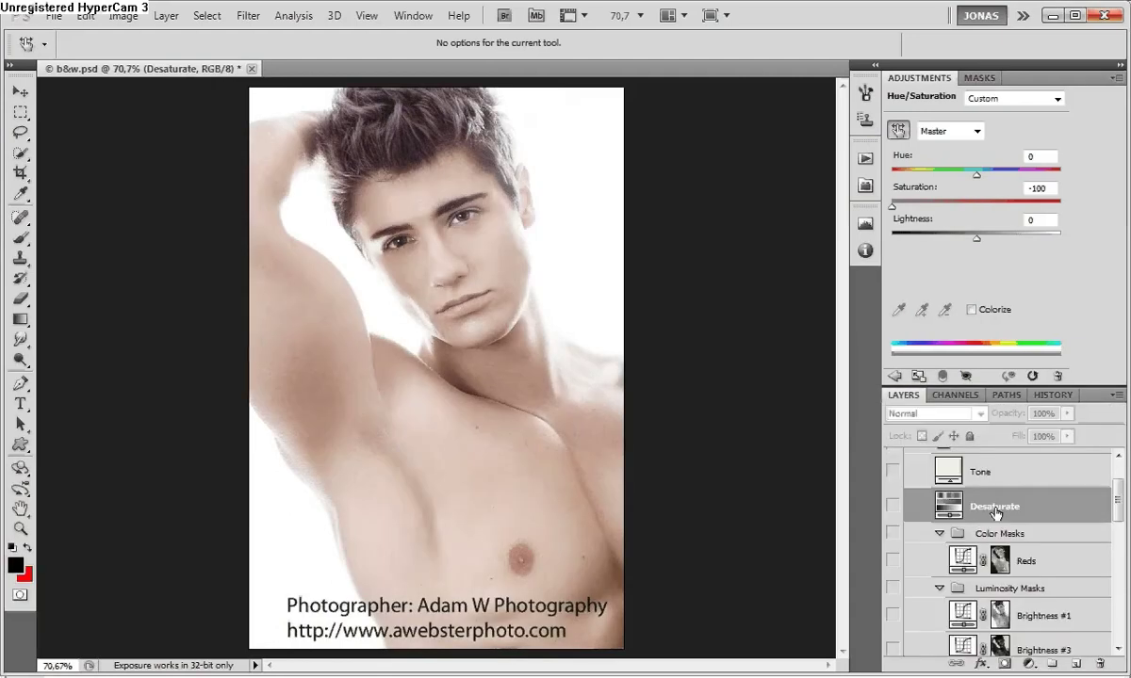
pyautogui.click(892, 507)
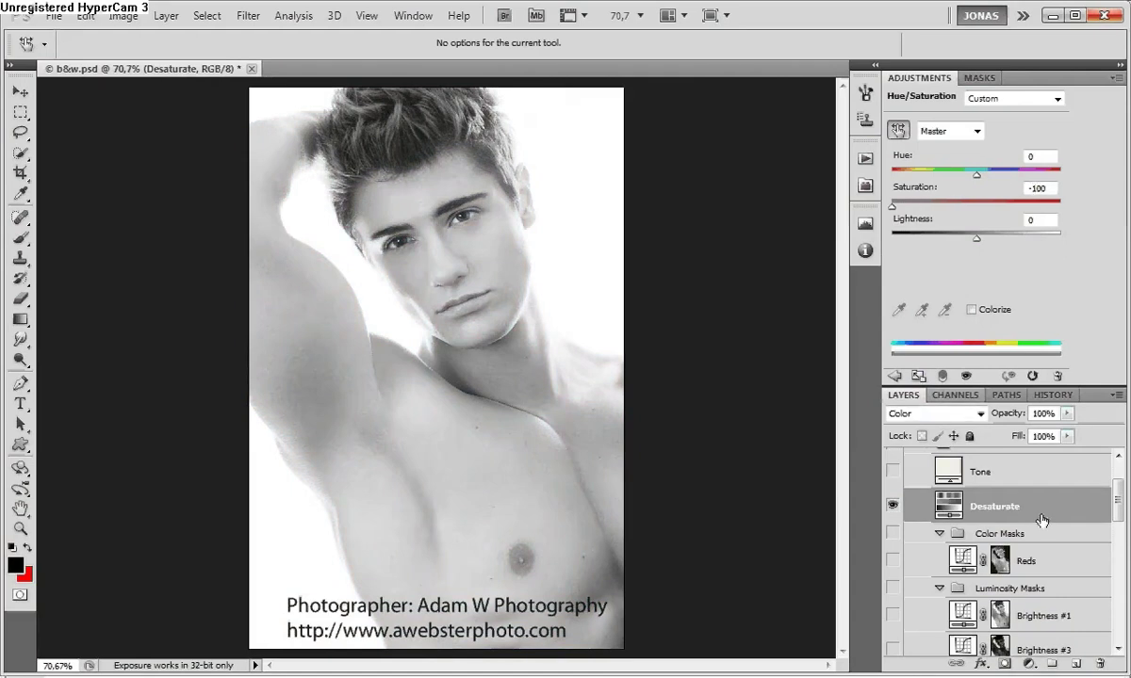
pyautogui.scroll(-5, 1041, 520)
pyautogui.scroll(-2, 1041, 520)
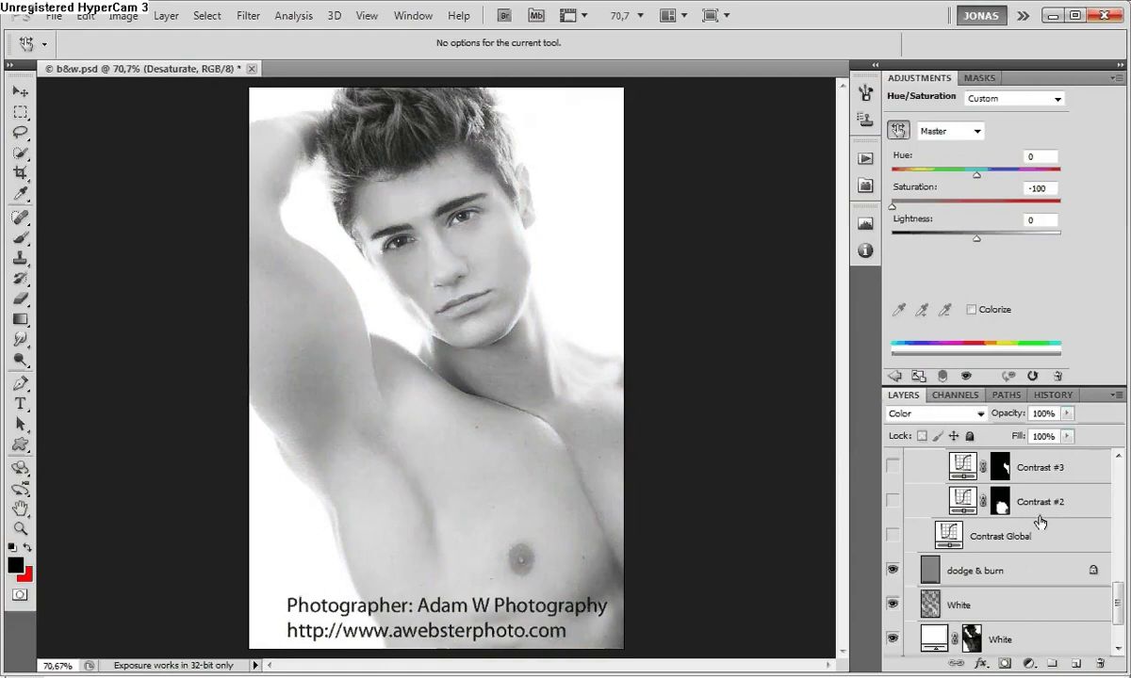
pyautogui.click(1018, 536)
pyautogui.scroll(2, 1022, 557)
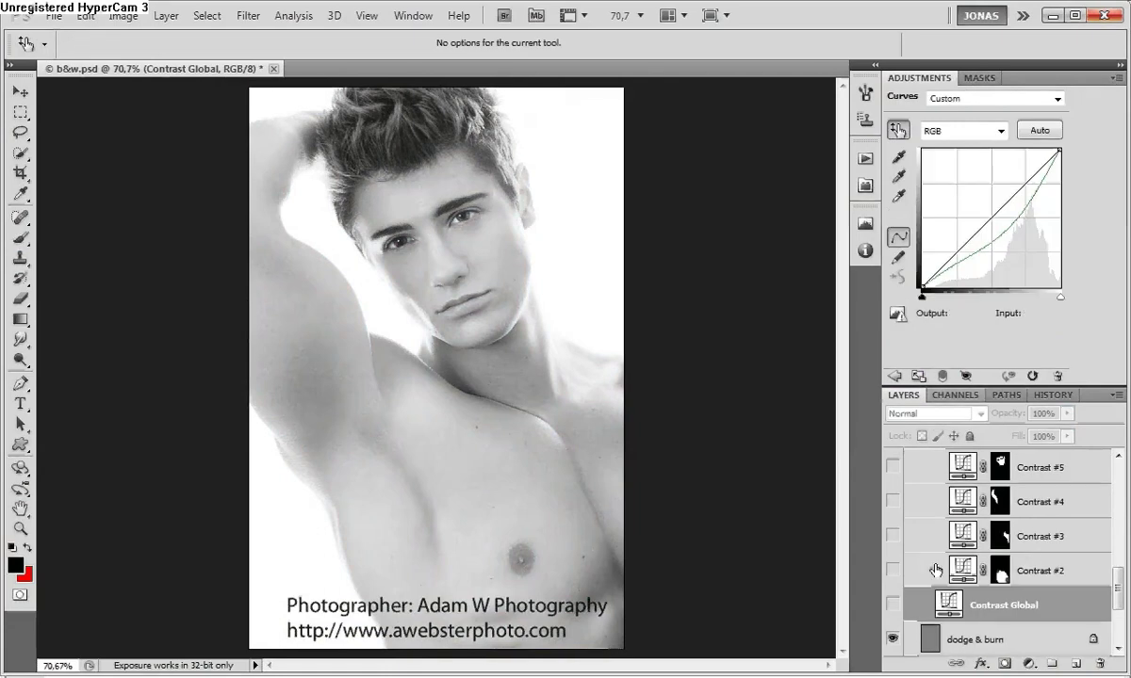
pyautogui.click(892, 608)
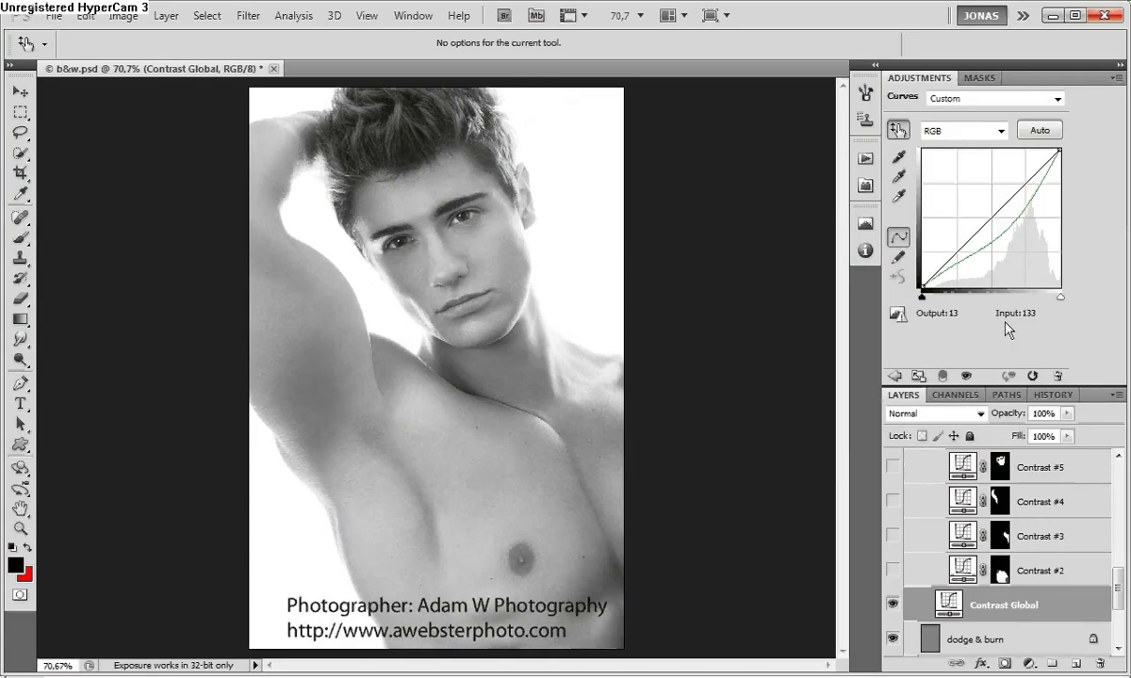
# - Select the curve of the Contrast #2 adjustment and make that masked layer visible
pyautogui.press('b')
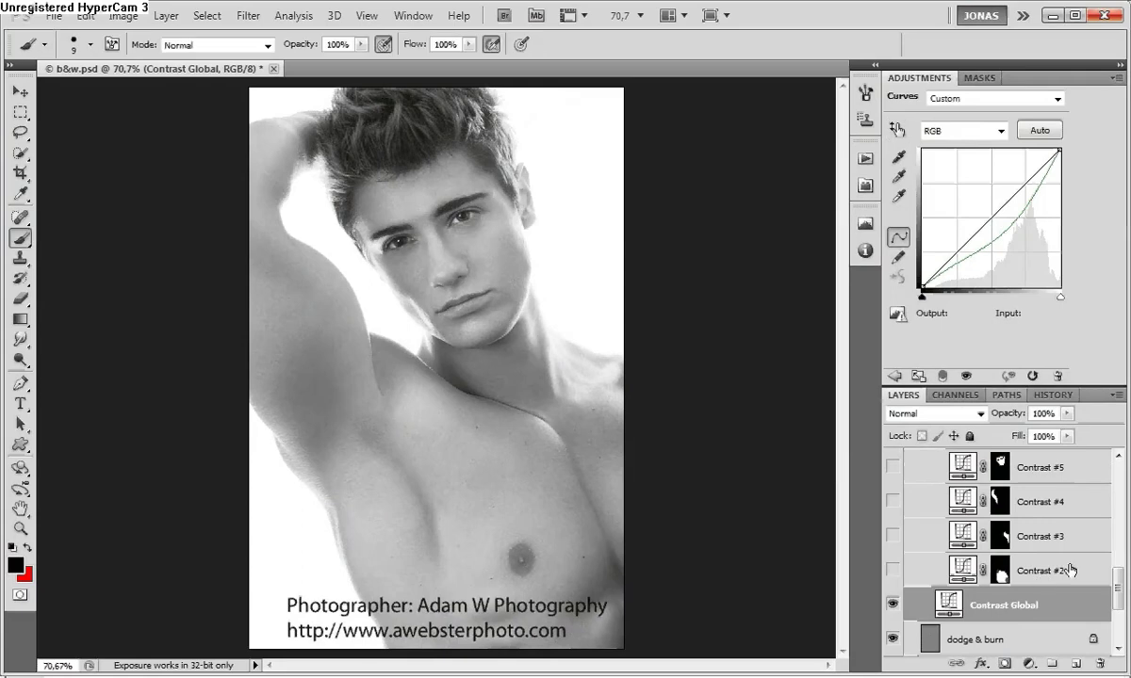
pyautogui.click(1071, 569)
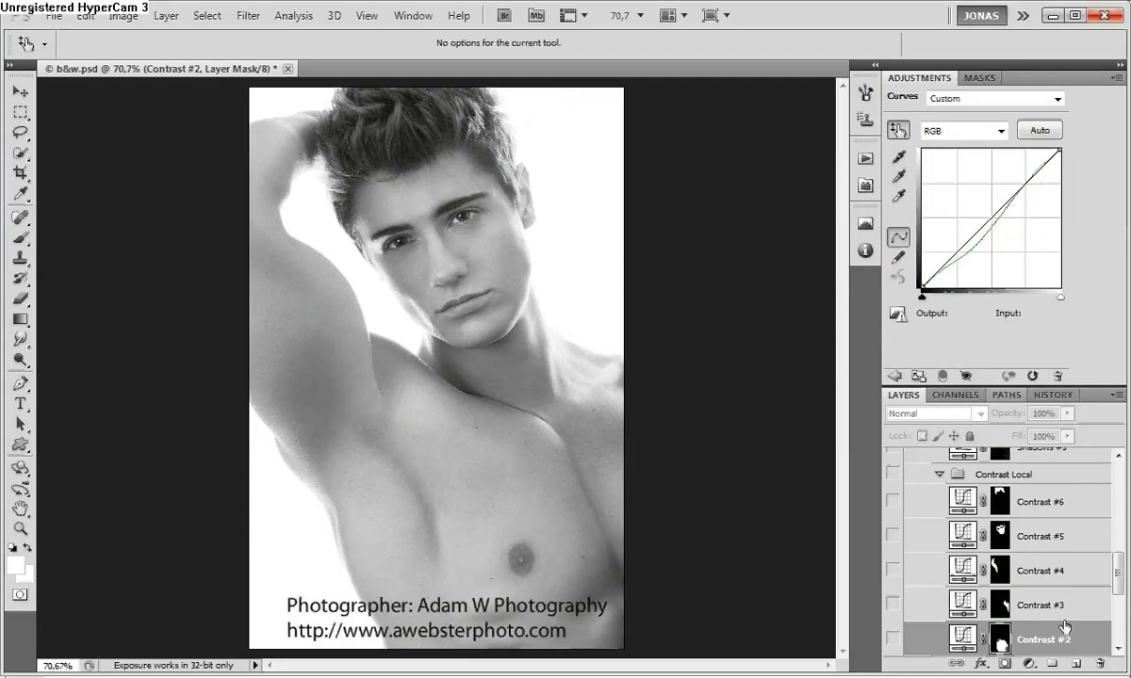
pyautogui.scroll(-2, 1064, 627)
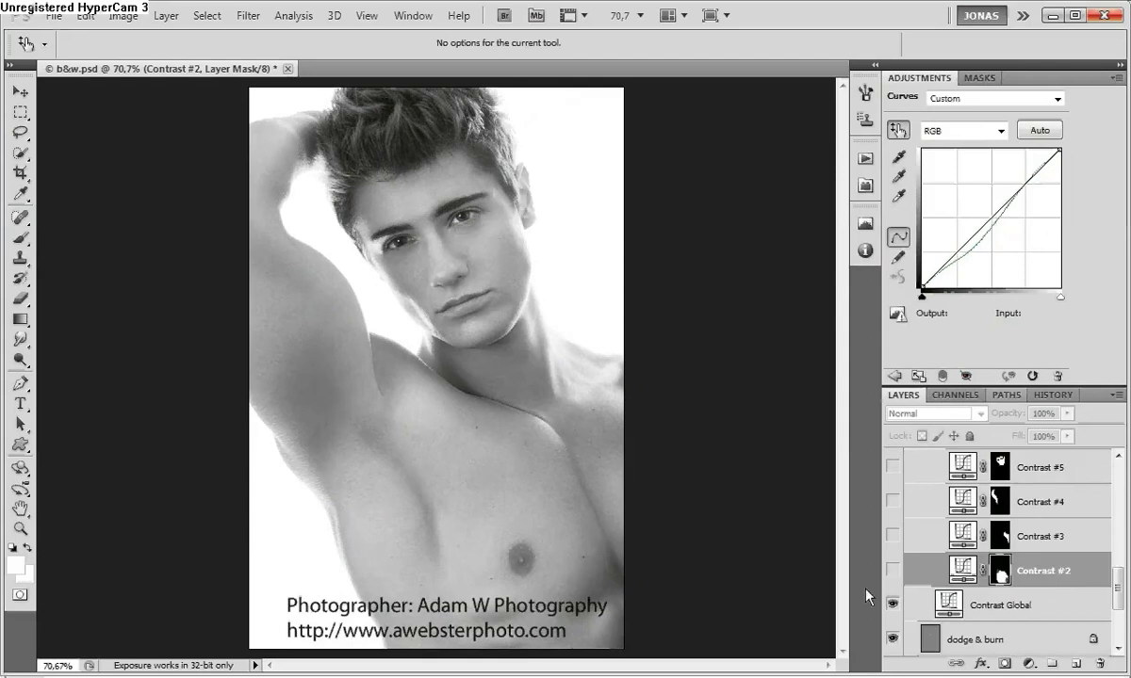
pyautogui.press('l')
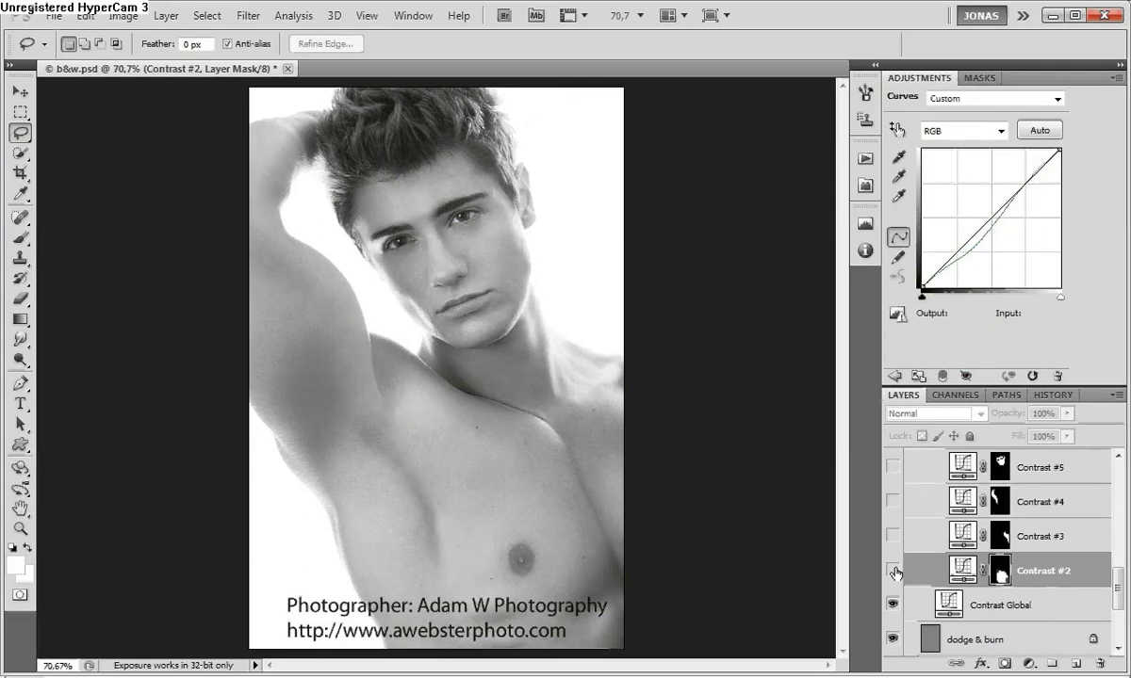
pyautogui.click(961, 568)
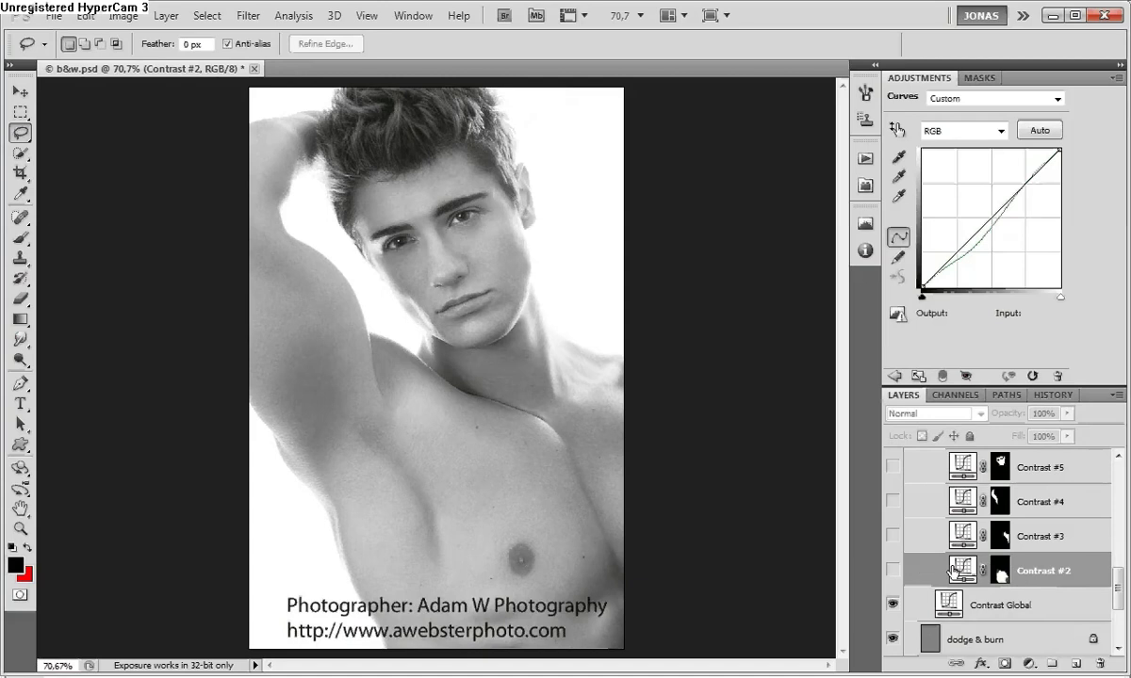
pyautogui.click(894, 570)
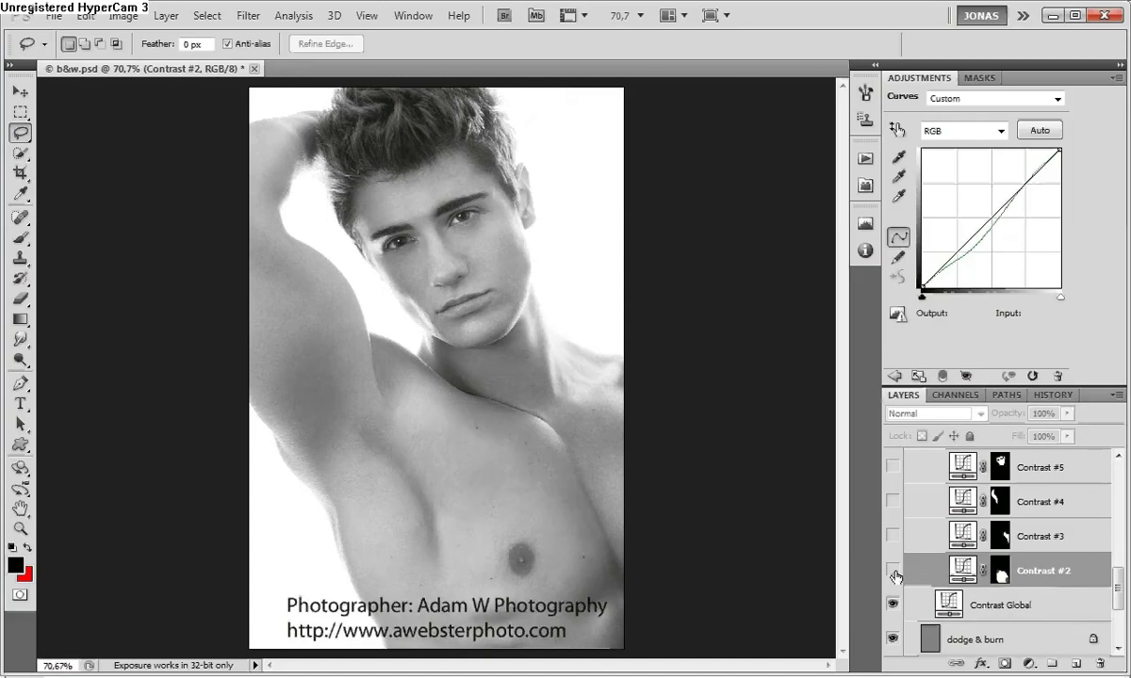
pyautogui.click(893, 570)
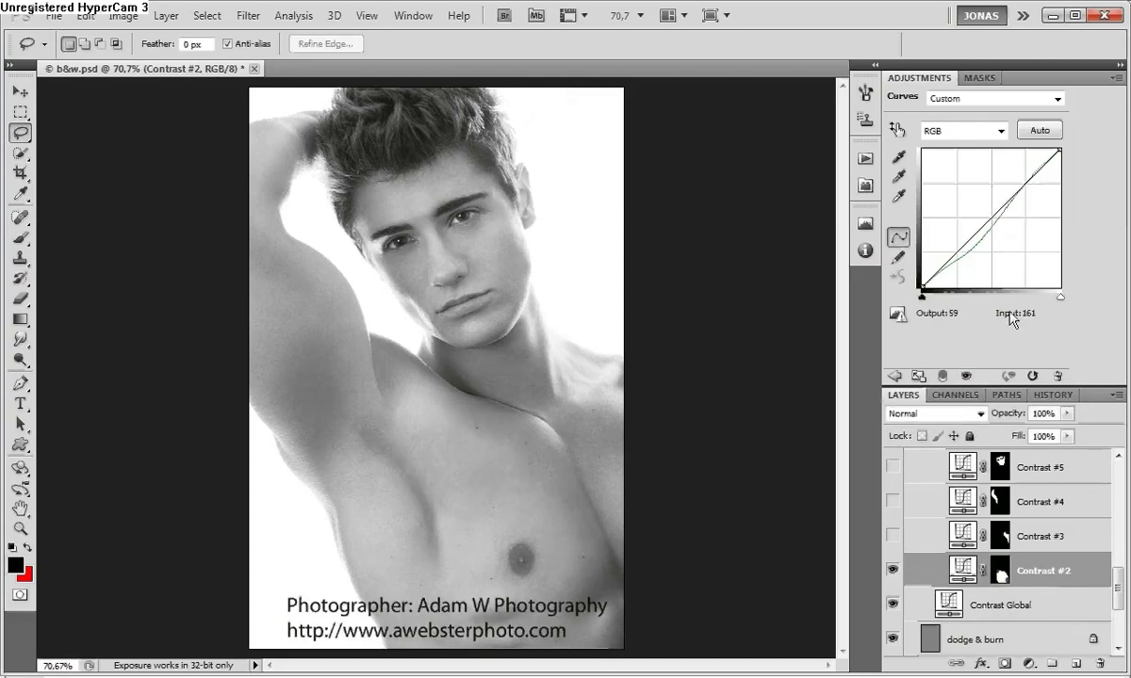
# - Inspect the Contrast #2 layer mask on its own, return to the photo, and compare the image with the layer hidden and shown
pyautogui.click(999, 570)
pyautogui.keyDown('alt'); pyautogui.click(1000, 571); pyautogui.keyUp('alt')
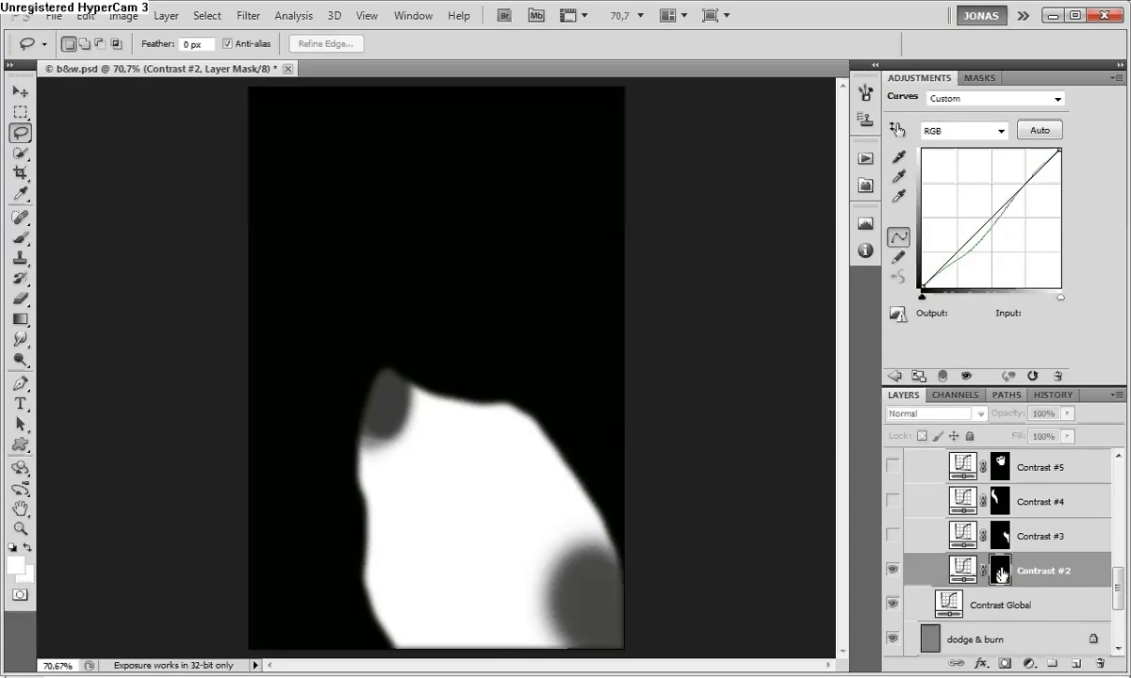
pyautogui.keyDown('alt'); pyautogui.click(1001, 572); pyautogui.keyUp('alt')
pyautogui.click(891, 571)
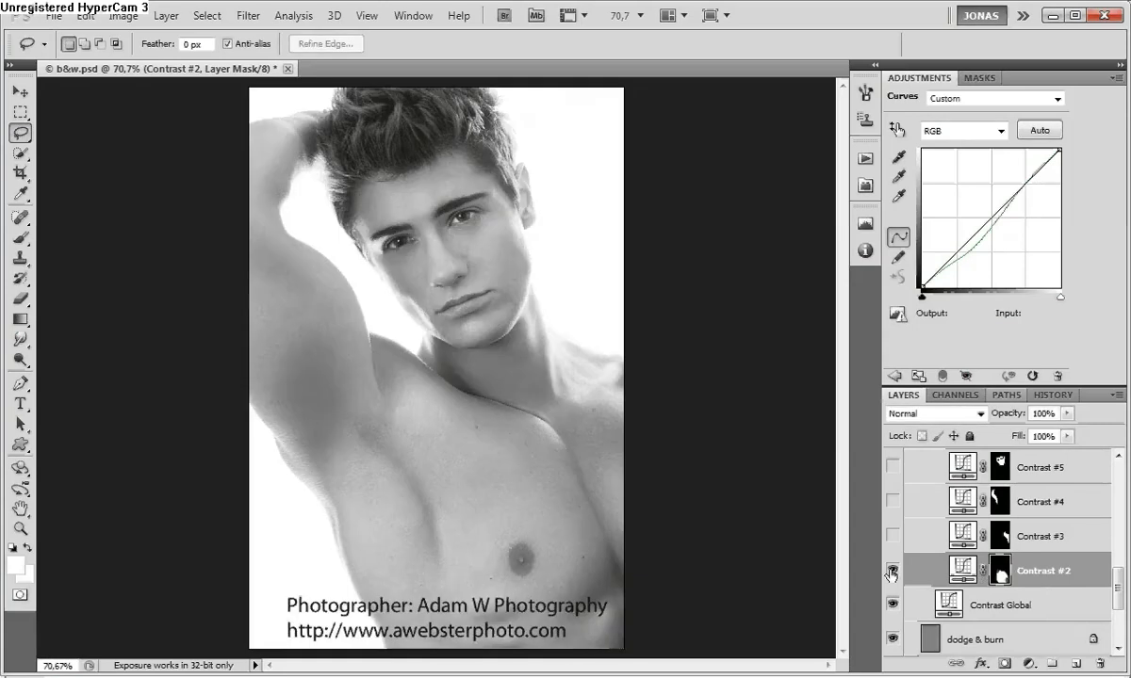
pyautogui.click(892, 572)
# - Select the Contrast #3 and Contrast #4 curves layers in turn and make each one visible
pyautogui.click(941, 536)
pyautogui.scroll(1, 942, 572)
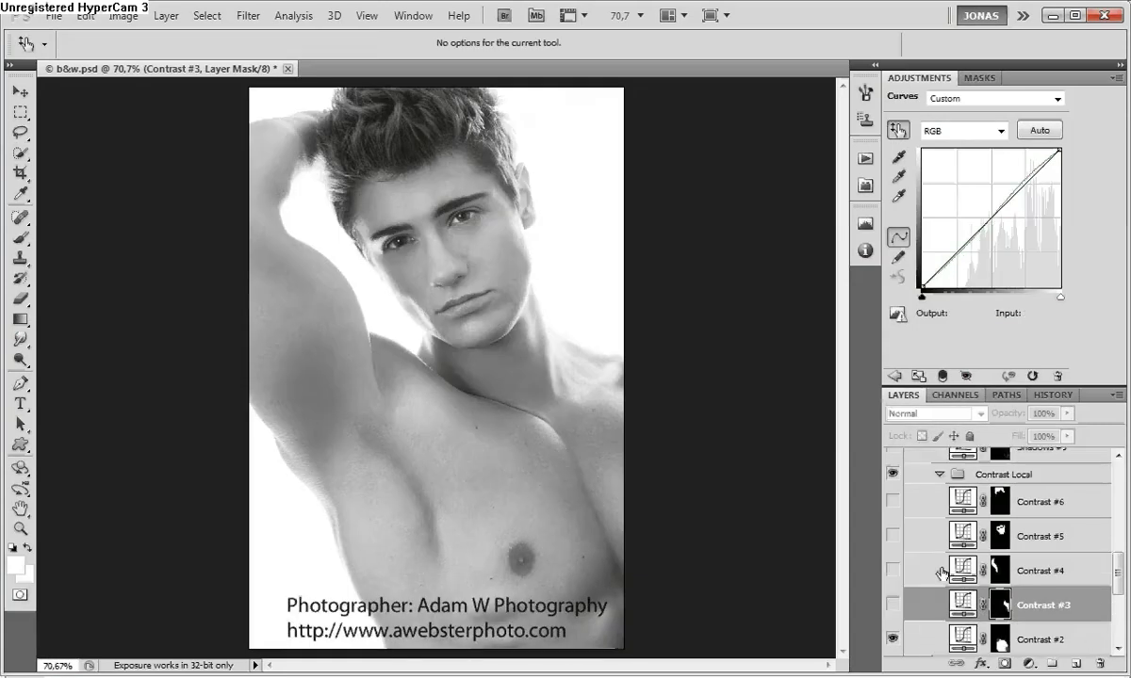
pyautogui.click(892, 606)
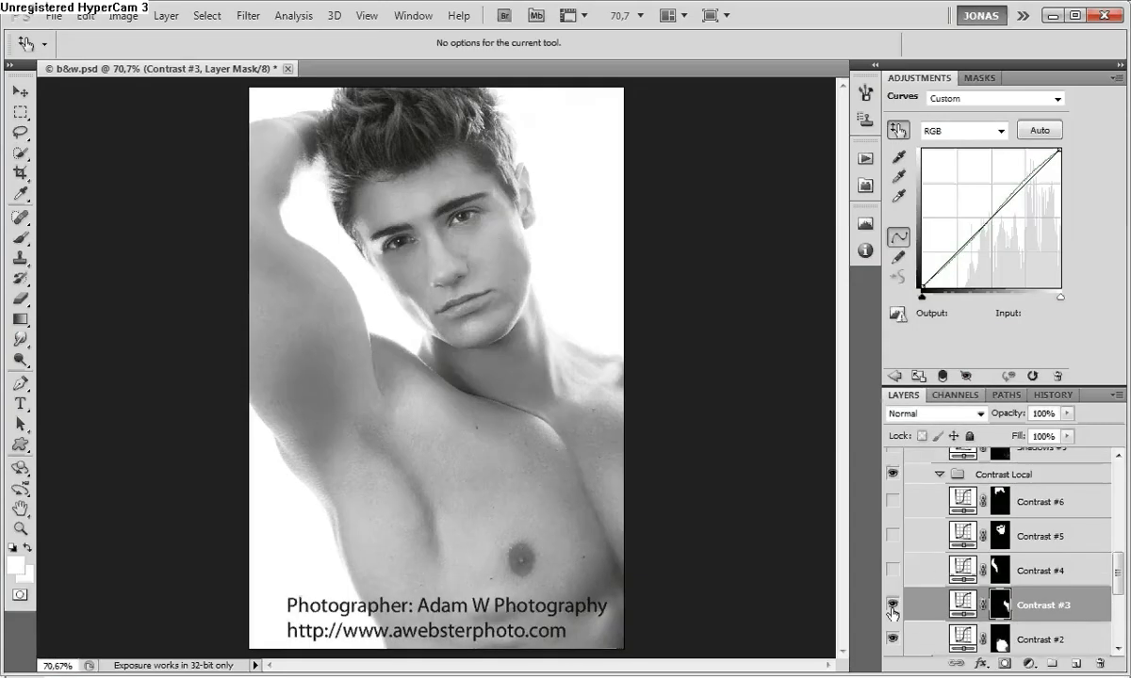
pyautogui.click(961, 571)
pyautogui.click(892, 571)
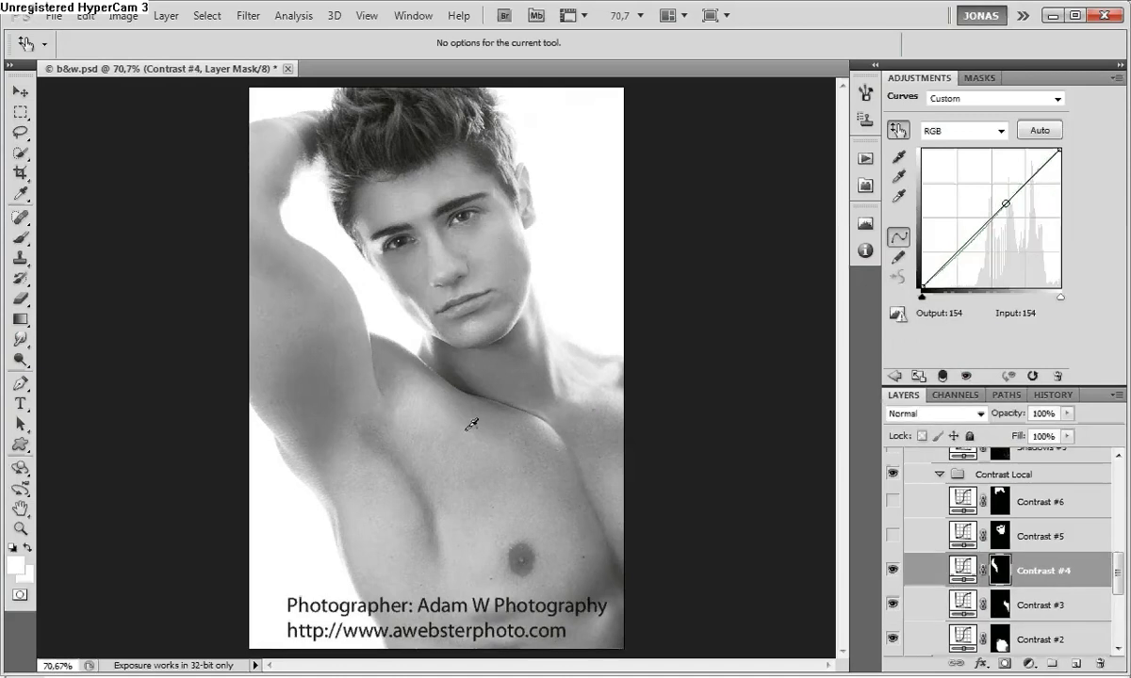
# - Make the Contrast #5 and Contrast #6 curves layers visible, comparing the photo with and without Contrast #6
pyautogui.scroll(2, 961, 611)
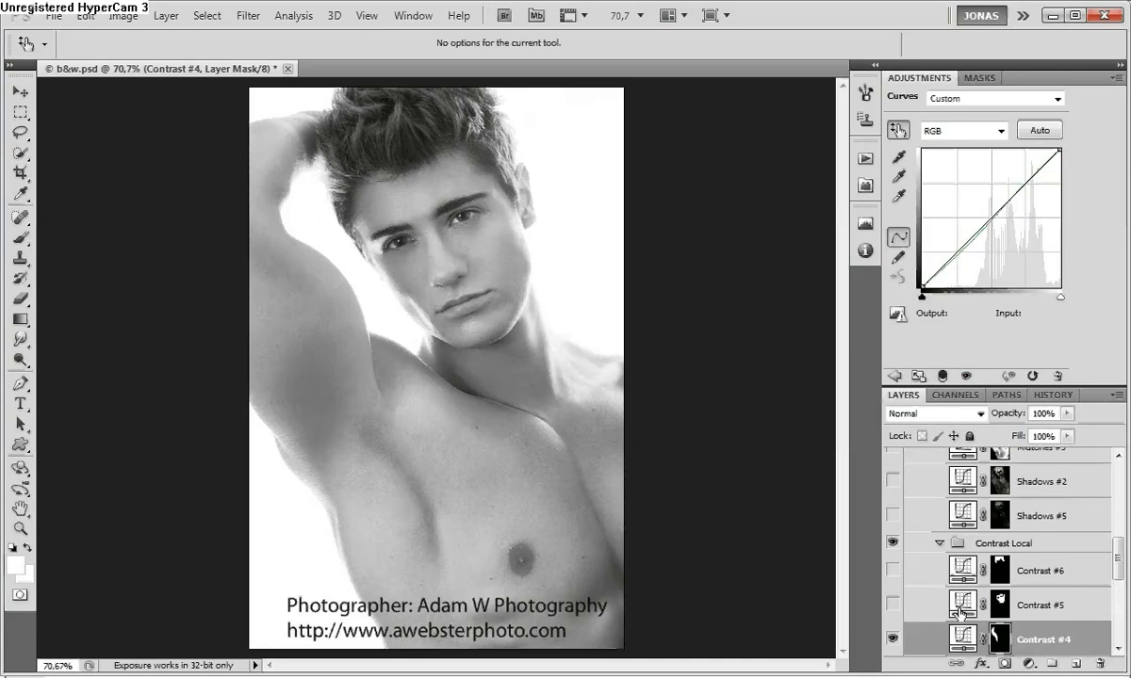
pyautogui.click(961, 611)
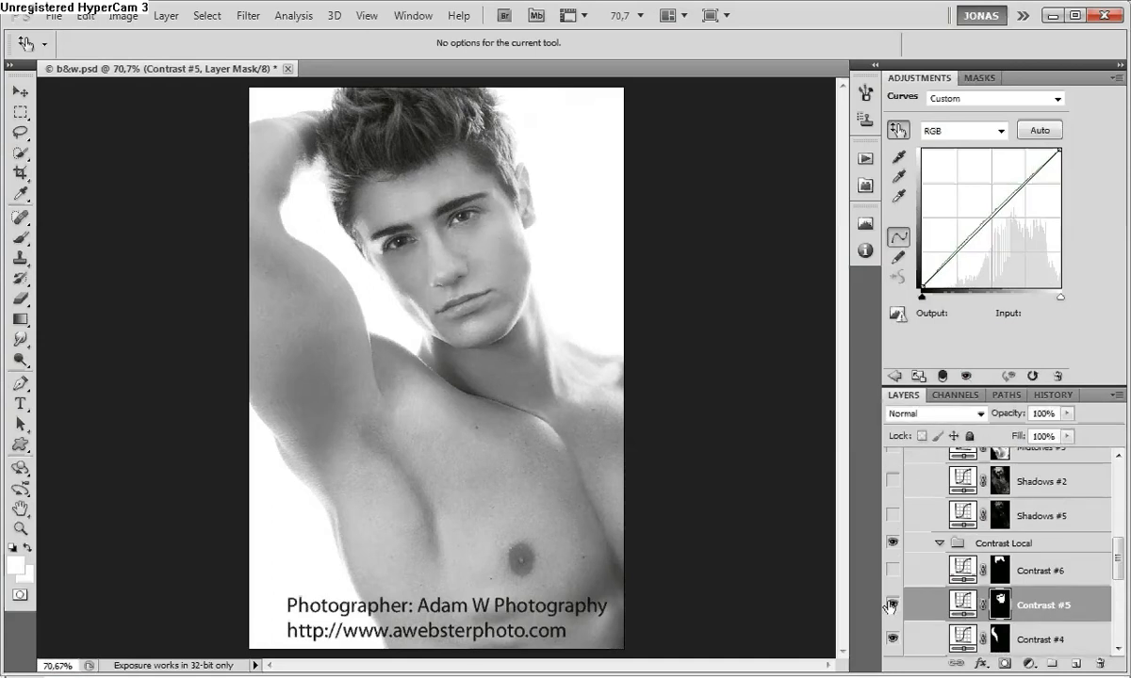
pyautogui.click(892, 607)
pyautogui.scroll(2, 972, 622)
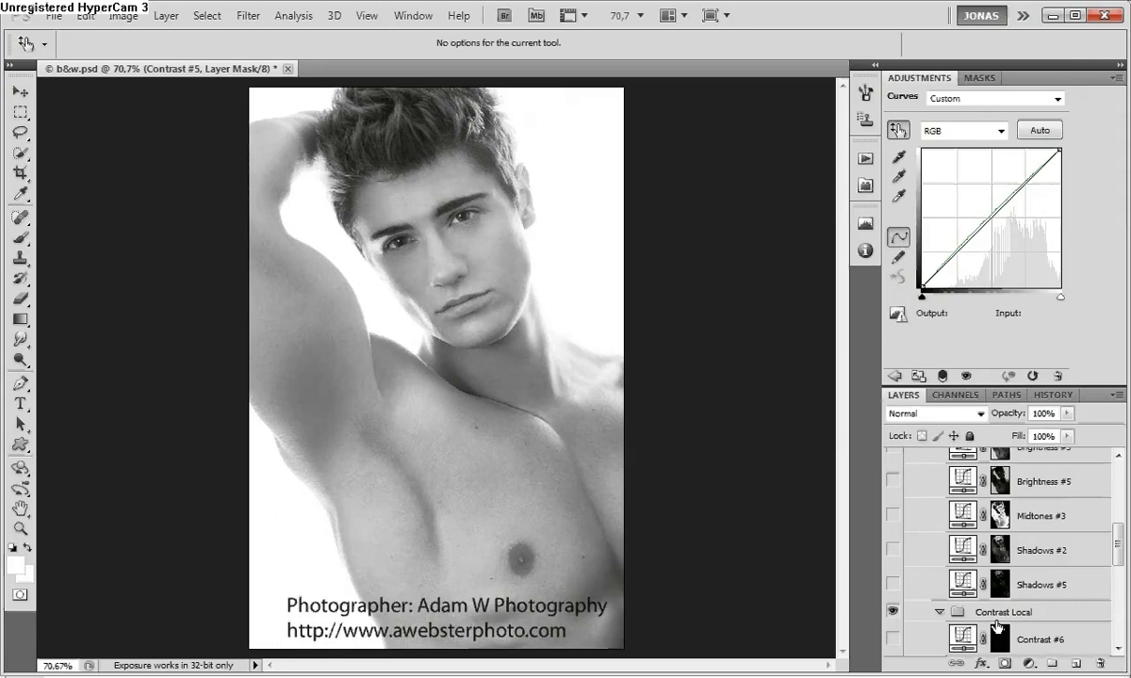
pyautogui.click(996, 632)
pyautogui.scroll(-2, 996, 626)
pyautogui.click(892, 571)
pyautogui.click(893, 571)
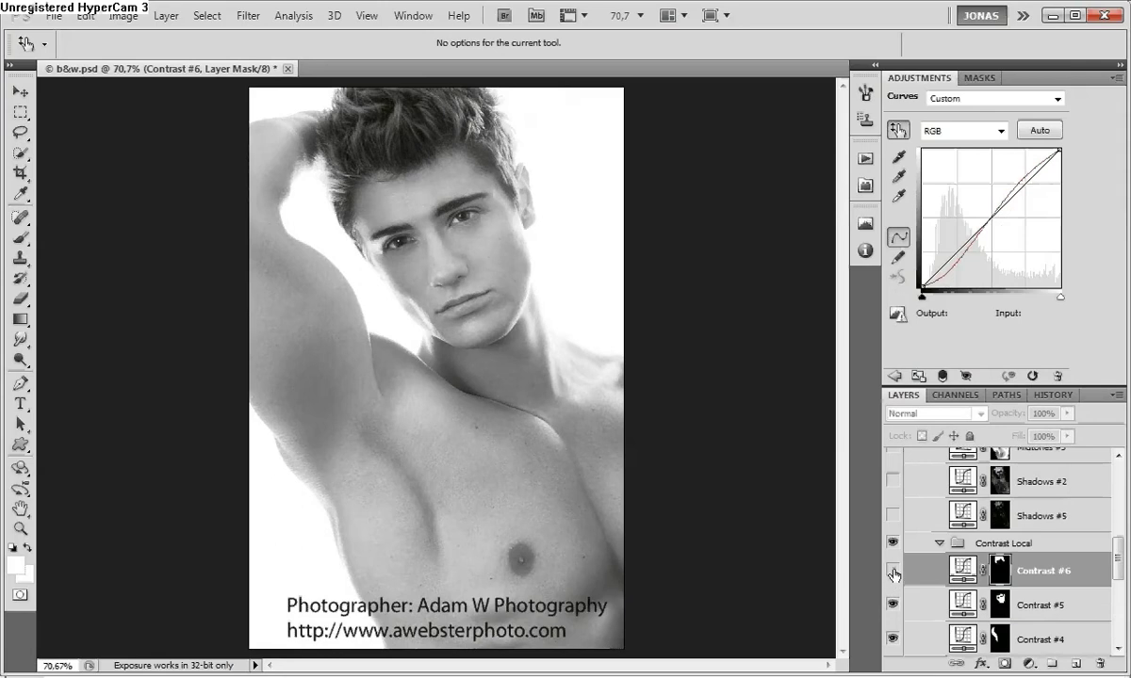
pyautogui.click(893, 571)
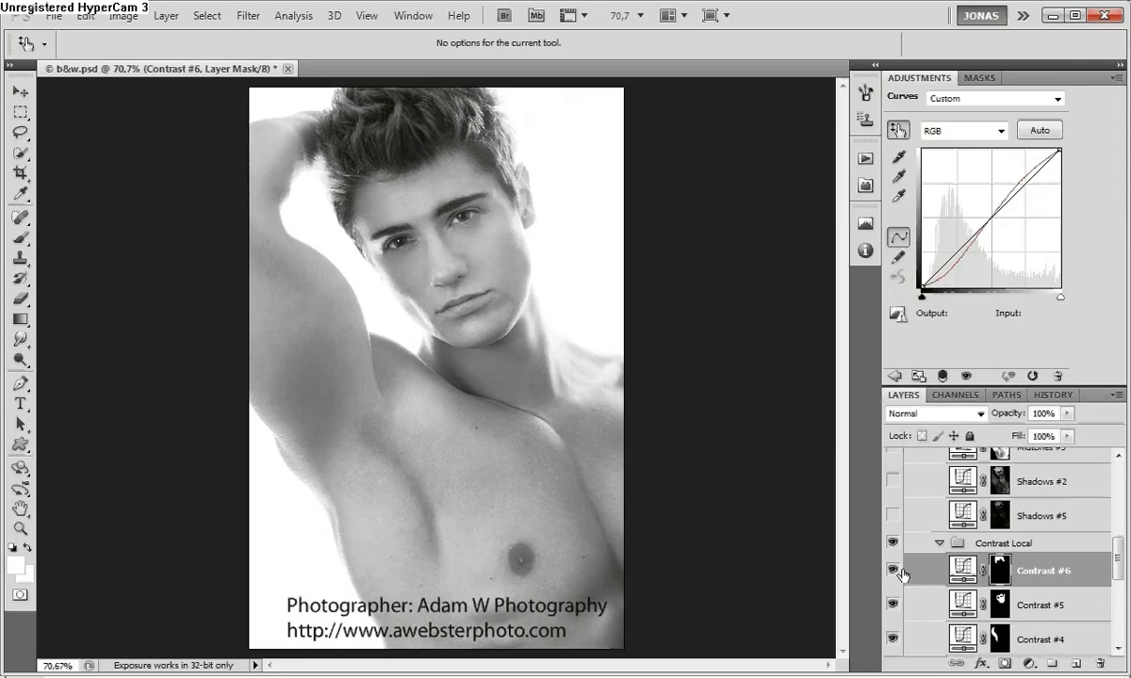
# - Collapse the Contrast Local group and select it
pyautogui.scroll(2, 945, 608)
pyautogui.click(939, 611)
pyautogui.click(1022, 614)
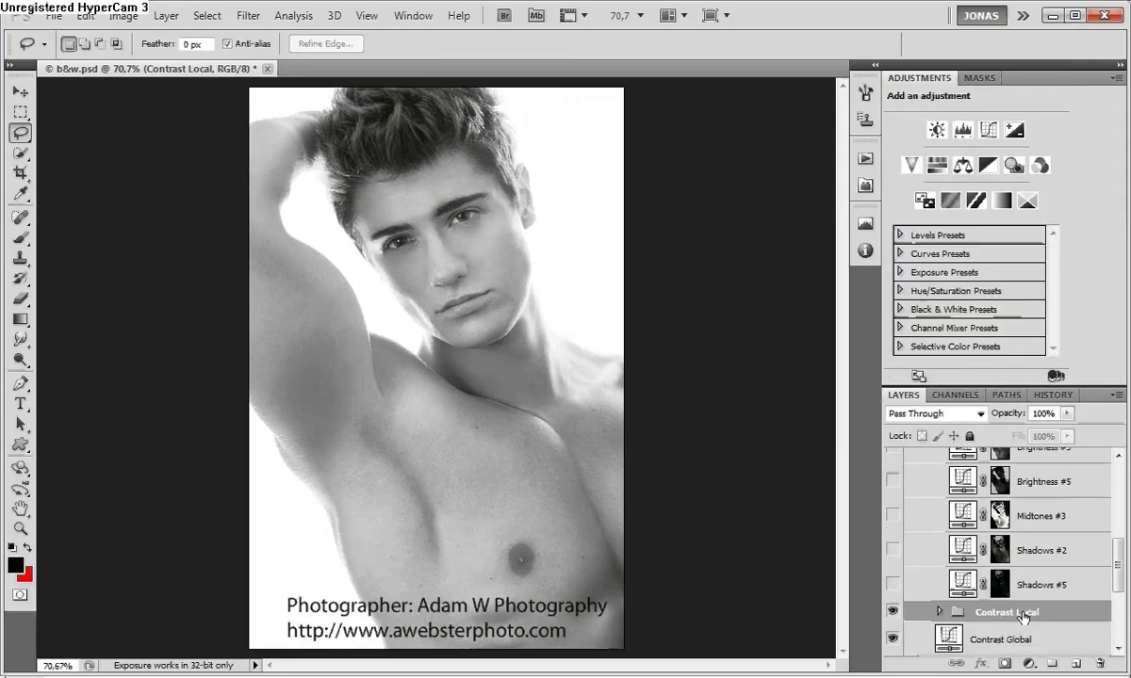
# - Turn on the Shadows #5 curves layer in the Luminosity Masks group, comparing the photo with and without it
pyautogui.click(1051, 592)
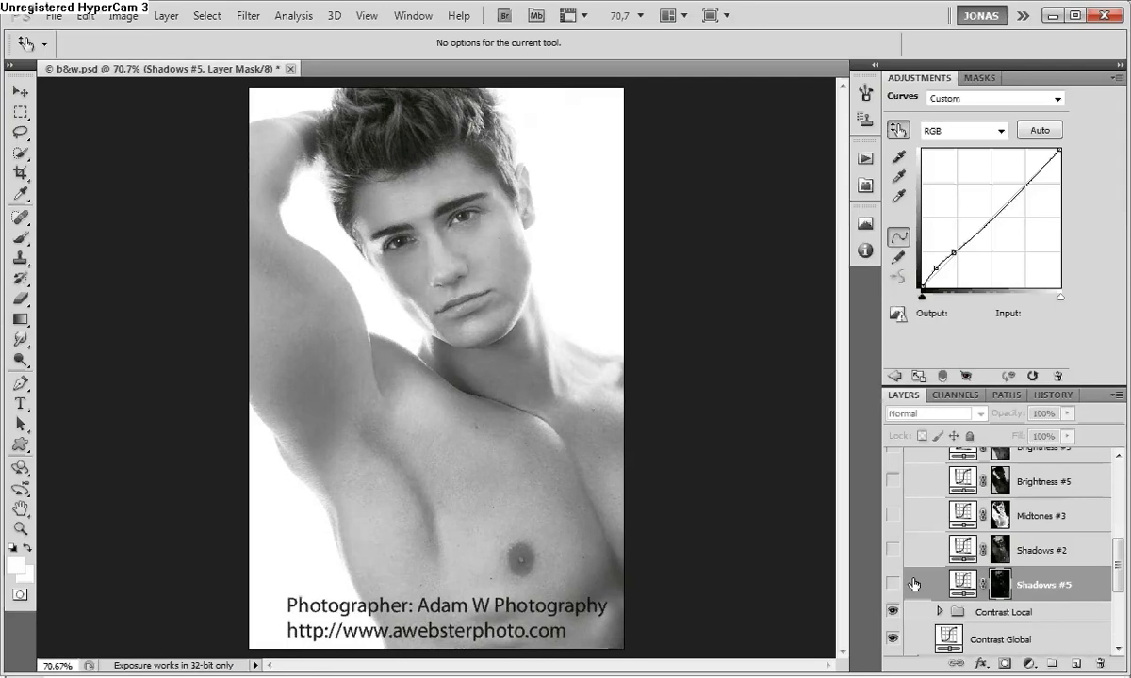
pyautogui.scroll(3, 1021, 551)
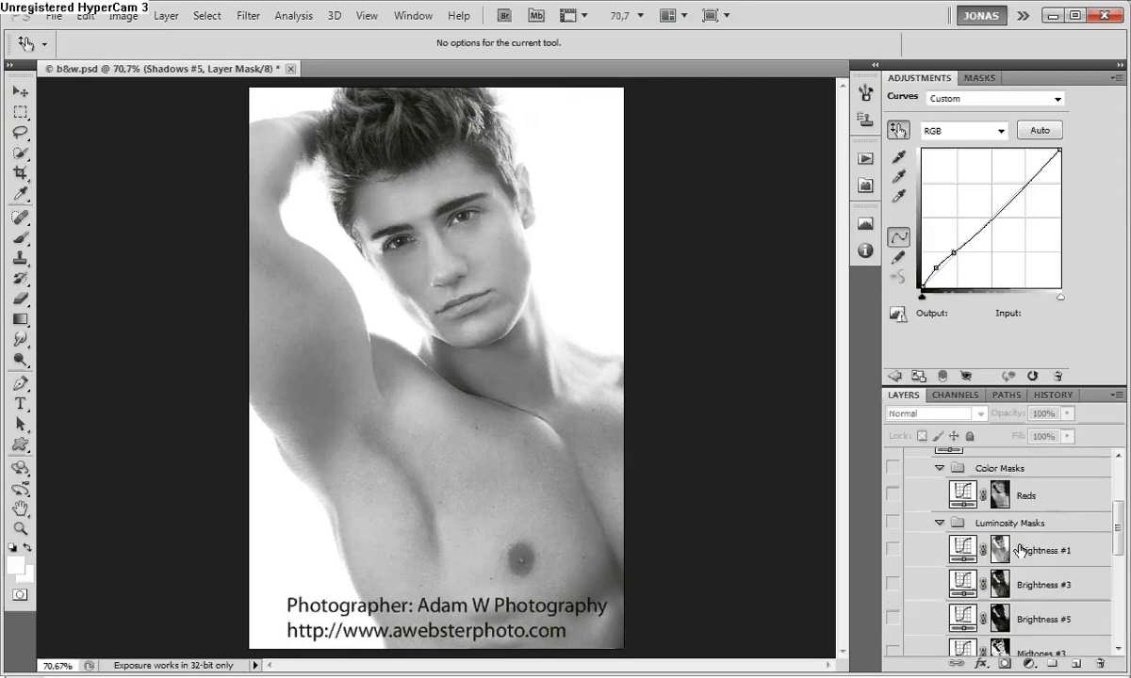
pyautogui.scroll(-2, 1021, 551)
pyautogui.scroll(-2, 1063, 537)
pyautogui.click(893, 589)
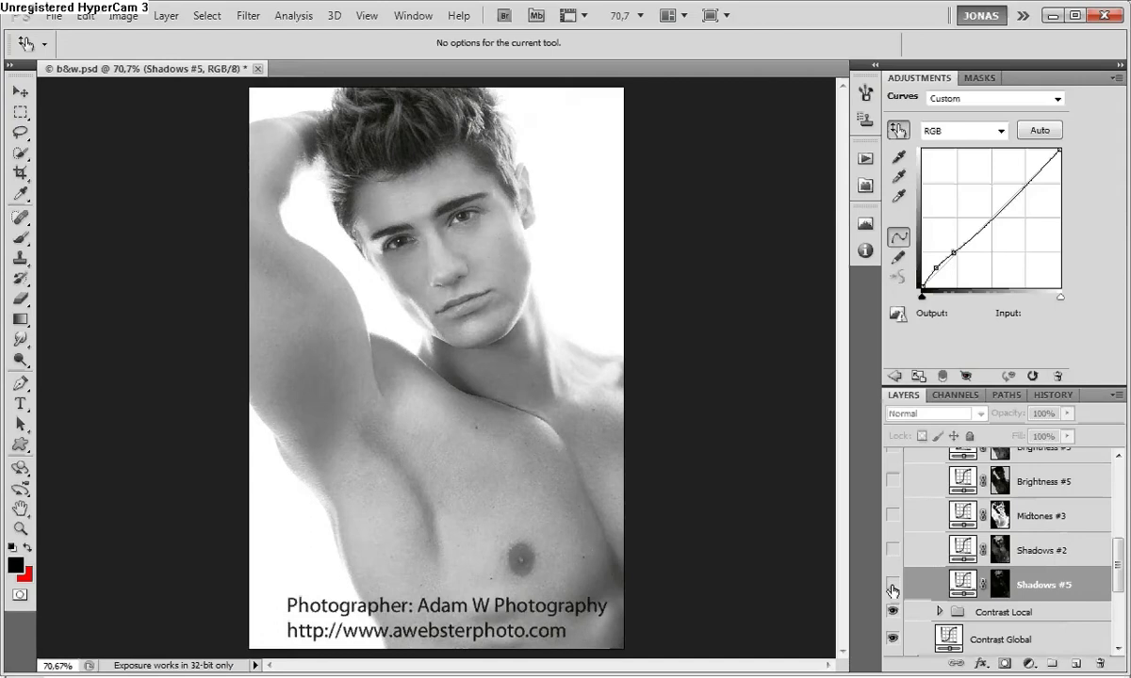
pyautogui.click(893, 589)
pyautogui.click(892, 588)
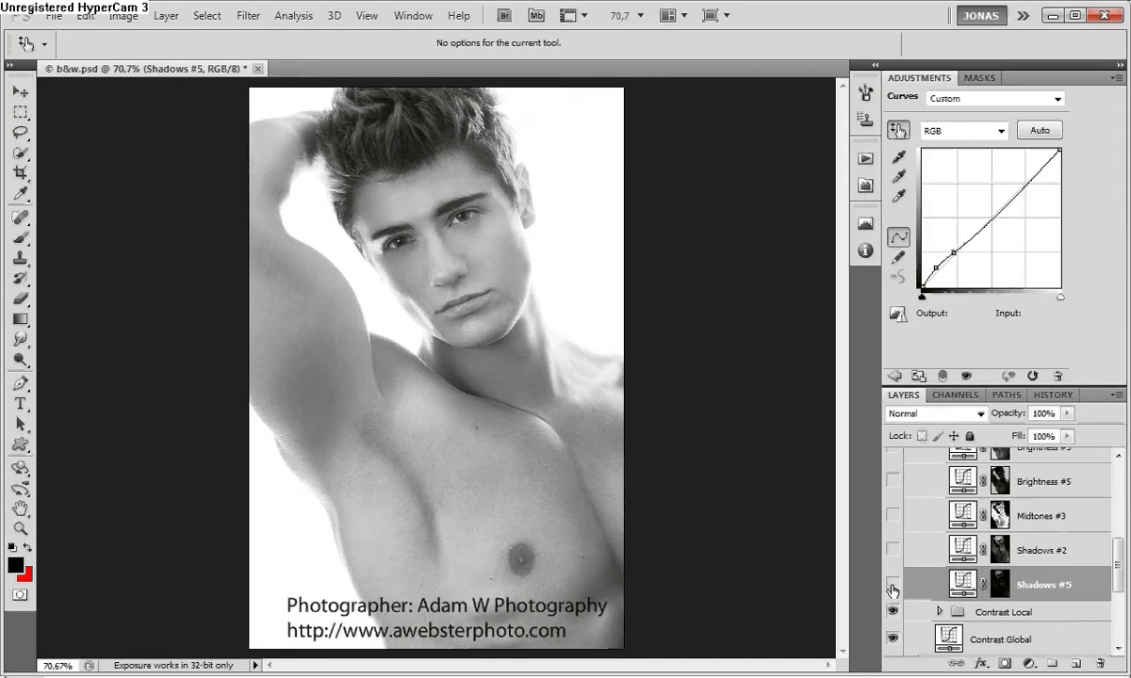
pyautogui.click(893, 590)
pyautogui.scroll(2, 969, 566)
pyautogui.scroll(-2, 968, 568)
pyautogui.click(893, 588)
pyautogui.click(892, 588)
# - Make the Shadows #2 curves layer visible and select it, comparing the photo with and without its effect
pyautogui.click(892, 550)
pyautogui.scroll(1, 913, 557)
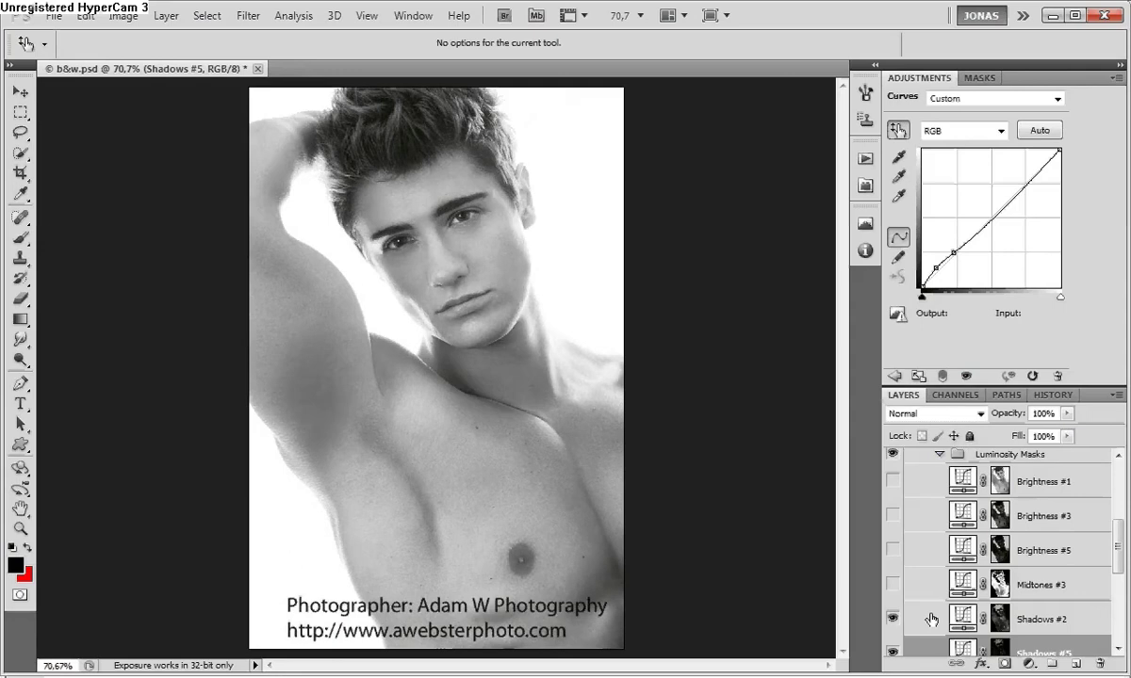
pyautogui.click(962, 618)
pyautogui.click(895, 620)
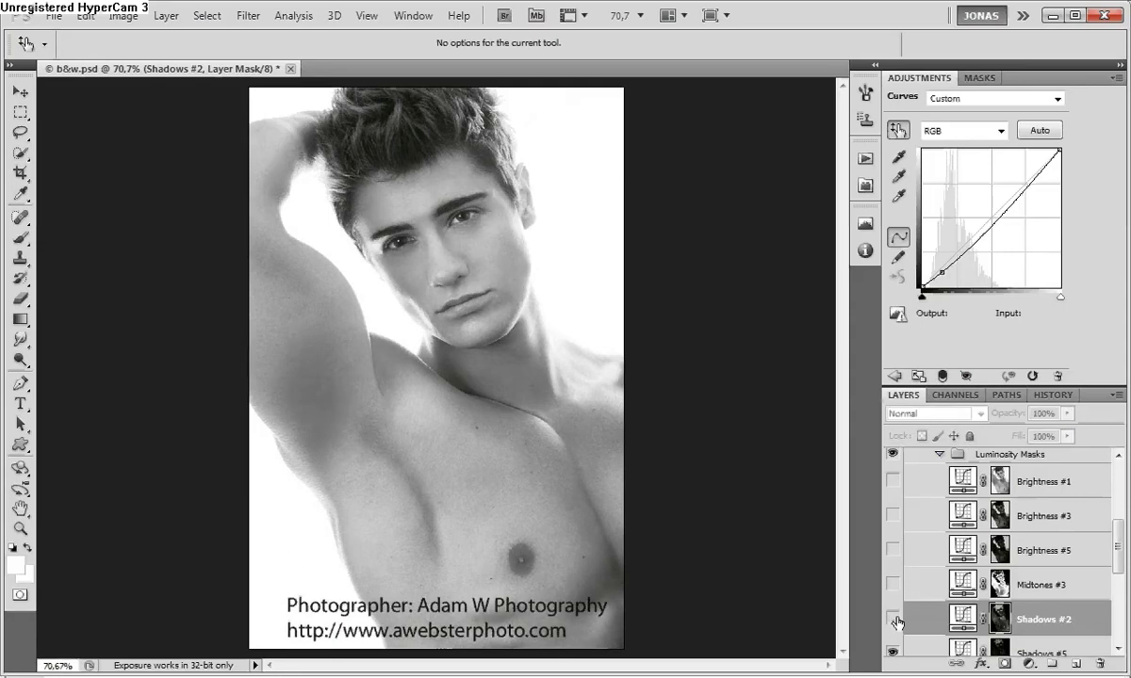
pyautogui.click(894, 620)
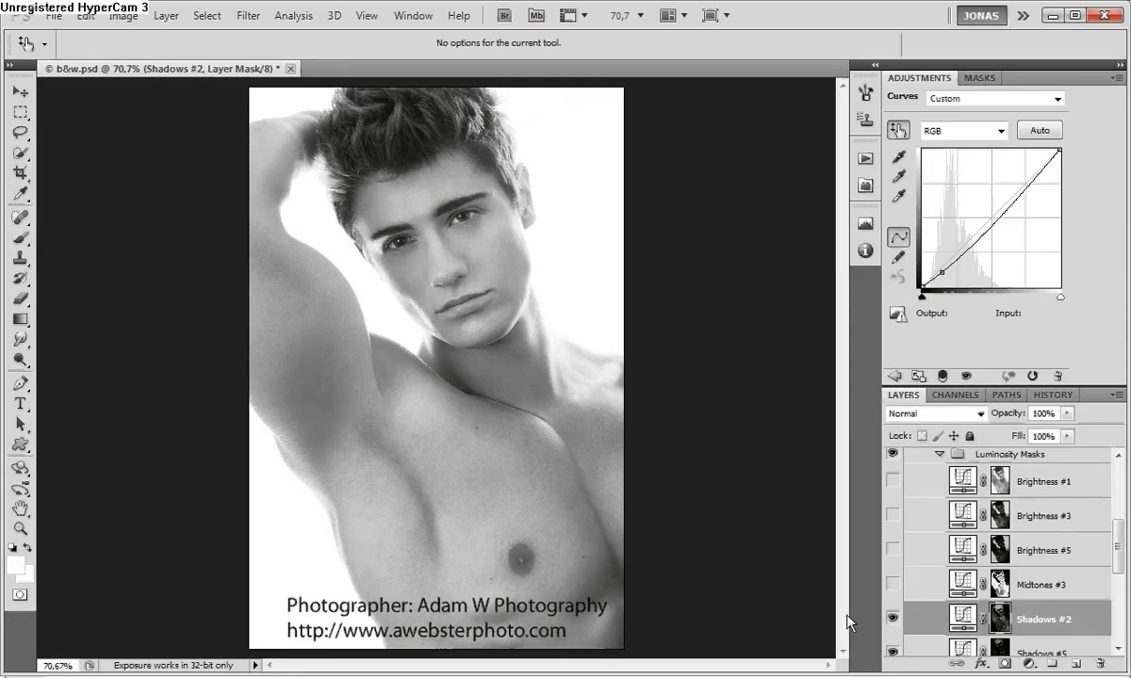
# - Select the Midtones #3 curves layer and make it visible, comparing the photo with and without it
pyautogui.scroll(2, 950, 617)
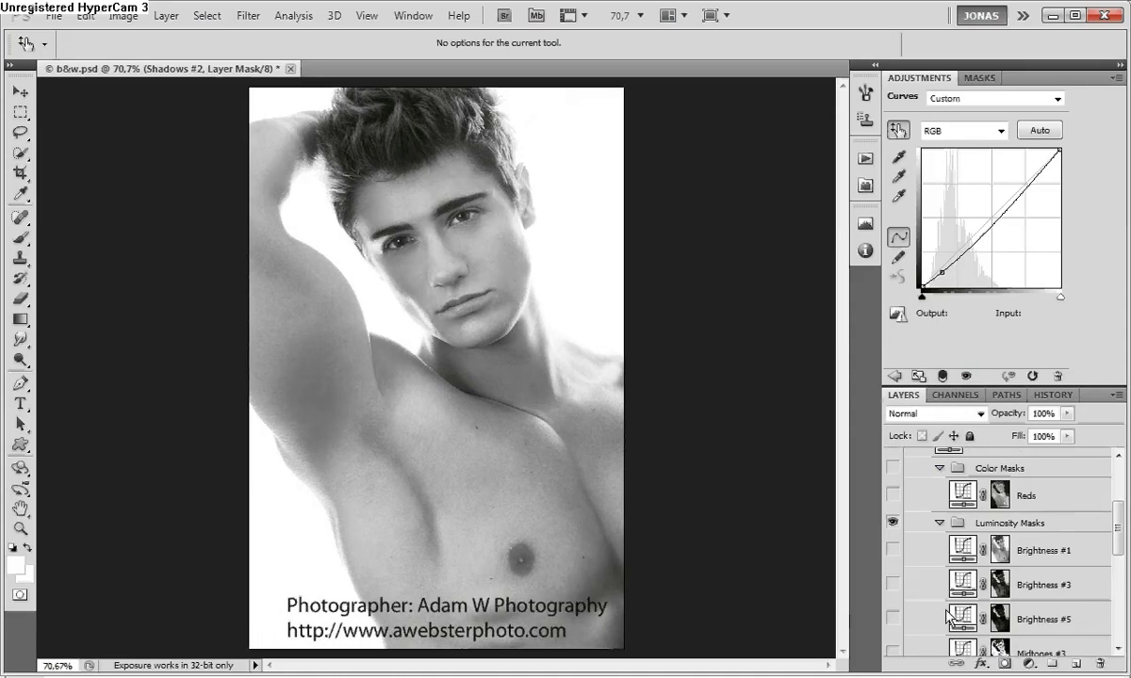
pyautogui.scroll(-2, 950, 617)
pyautogui.press('l')
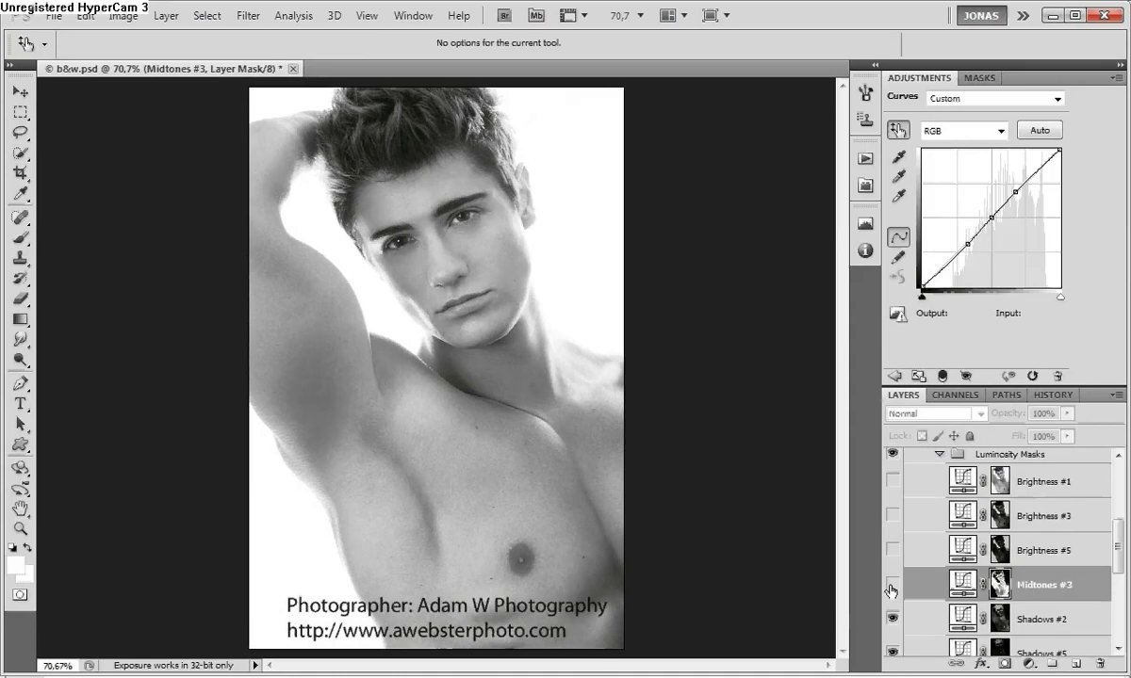
pyautogui.click(892, 586)
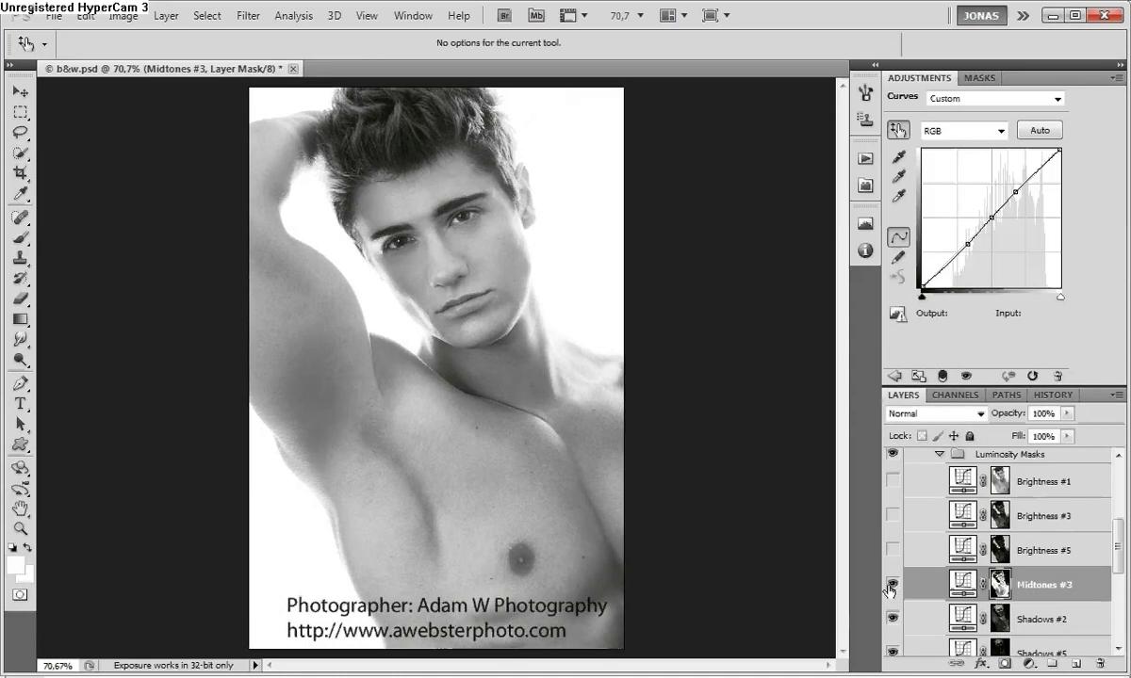
pyautogui.click(890, 586)
pyautogui.click(890, 587)
# - Select the Brightness #5 curves layer and make it visible, comparing the photo with and without it
pyautogui.scroll(2, 955, 593)
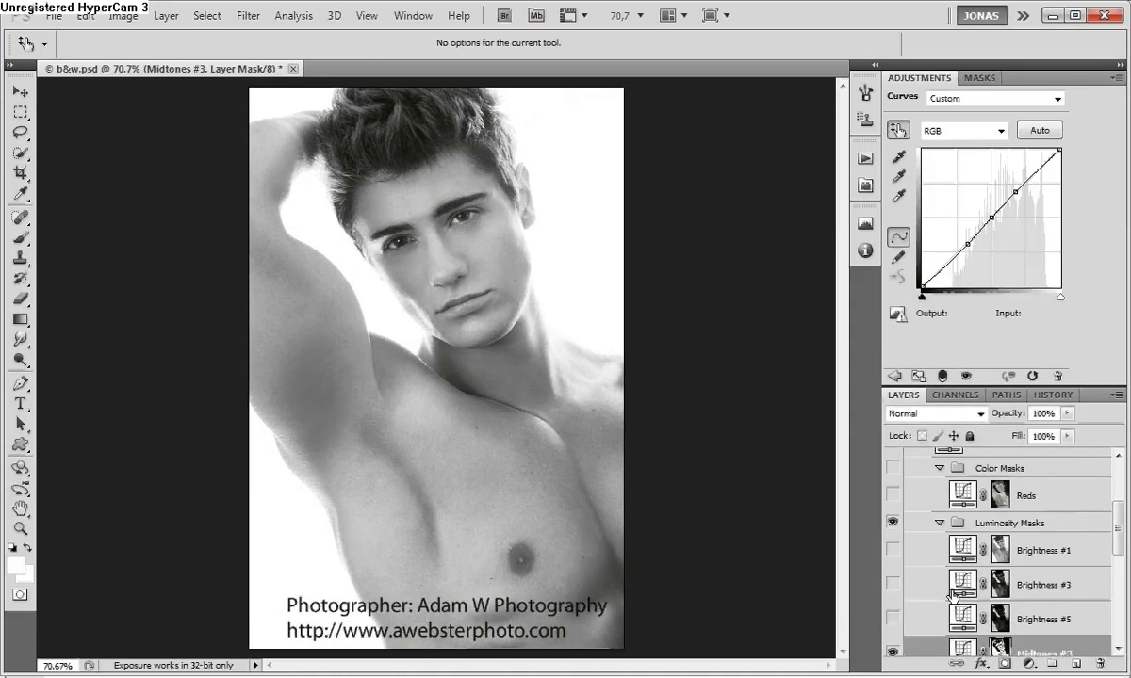
pyautogui.click(956, 617)
pyautogui.click(892, 619)
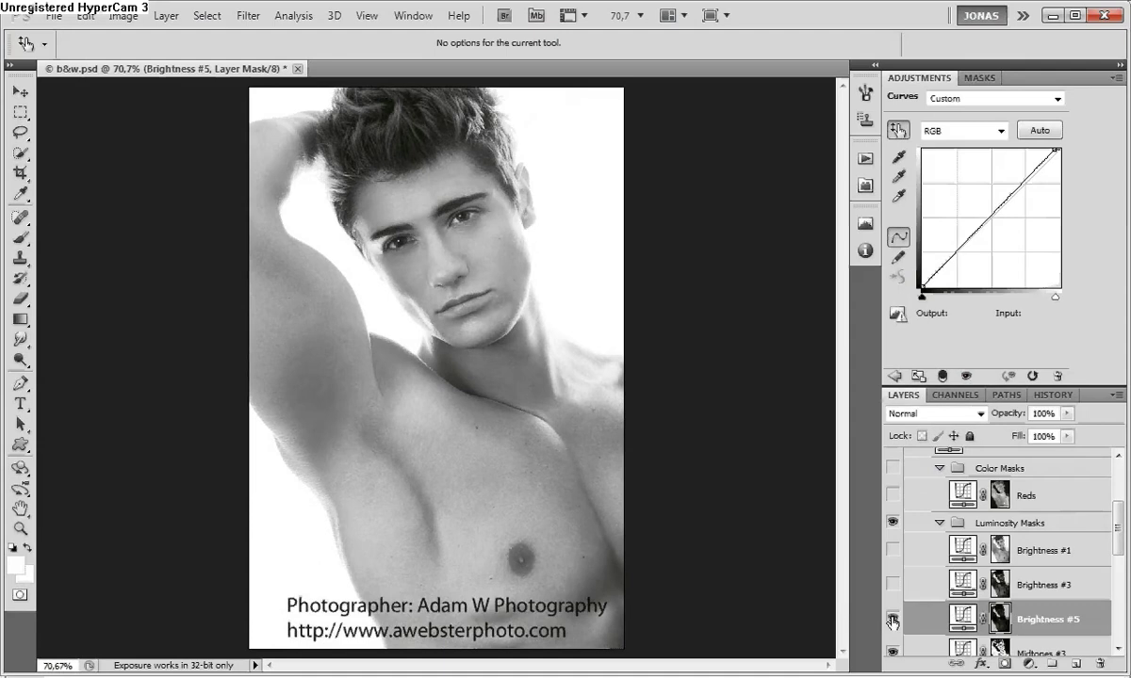
pyautogui.click(892, 621)
pyautogui.click(892, 621)
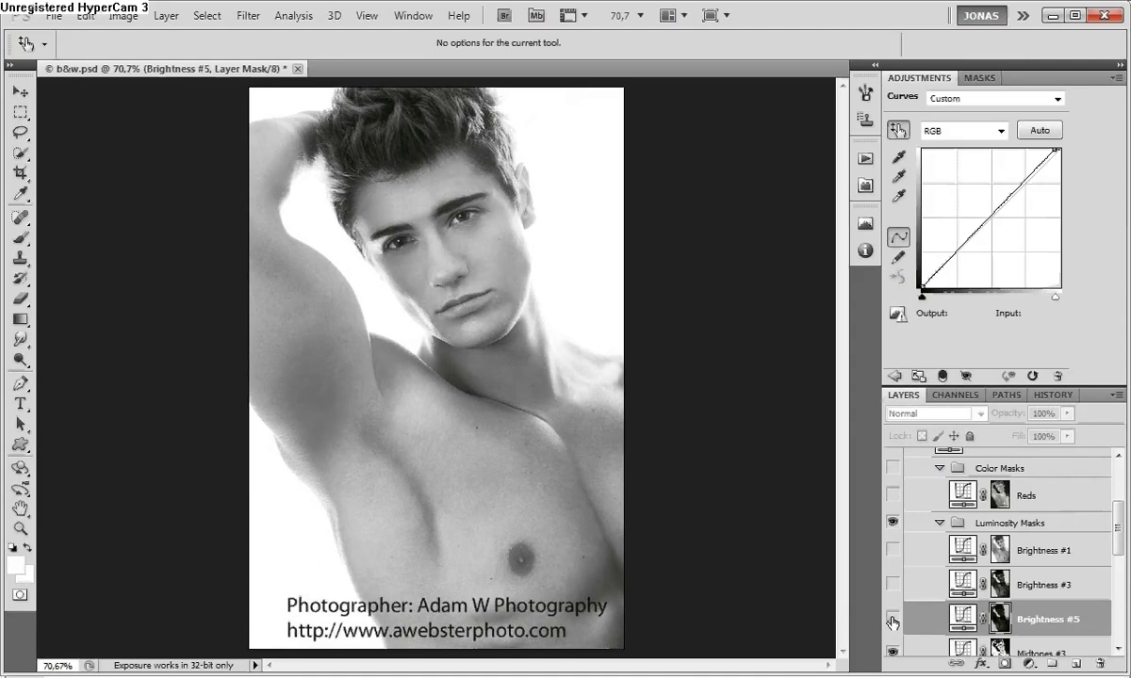
pyautogui.click(892, 621)
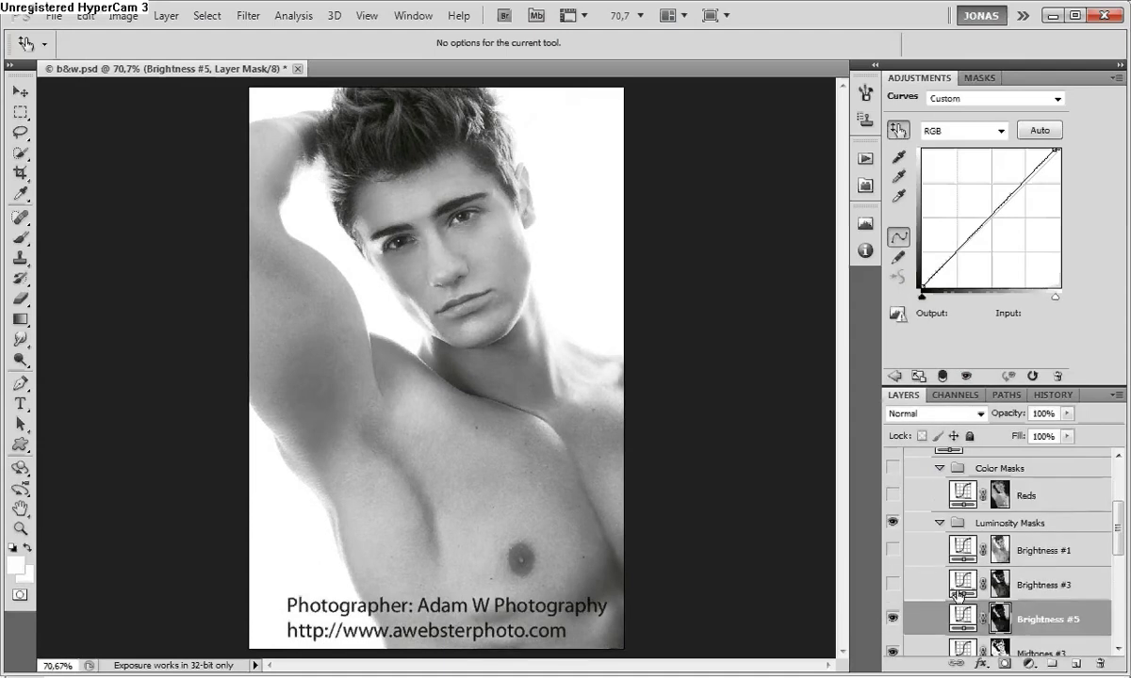
# - Select the Brightness #3 curves layer and turn it on, checking its before and after effect
pyautogui.click(913, 586)
pyautogui.click(894, 586)
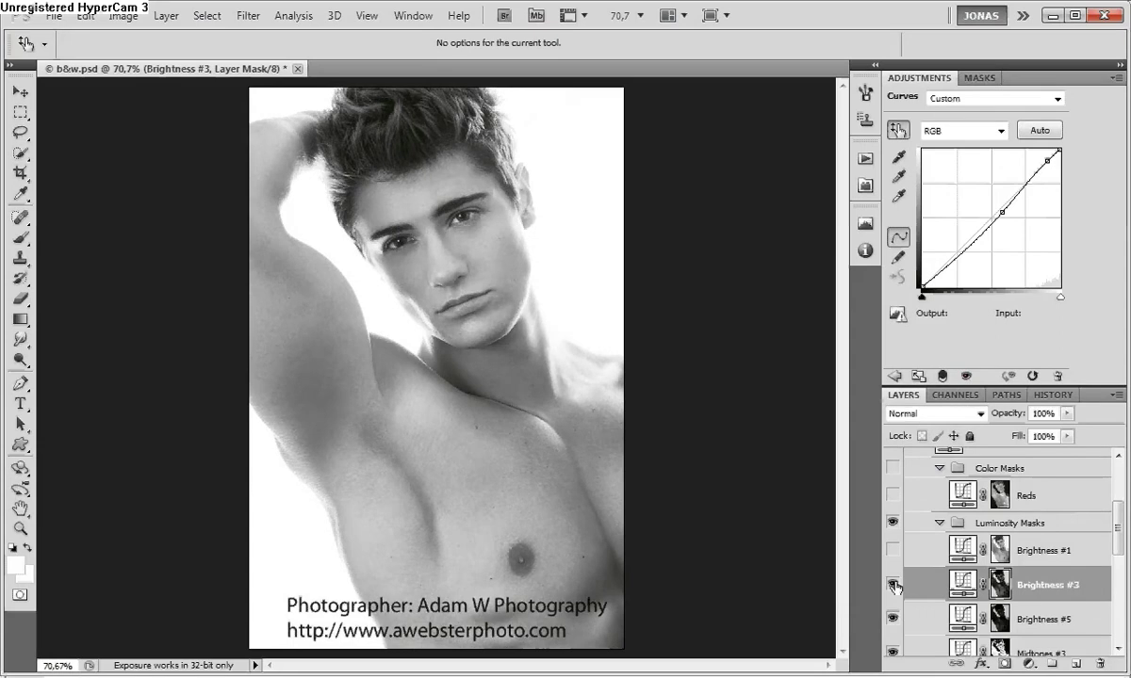
pyautogui.click(893, 586)
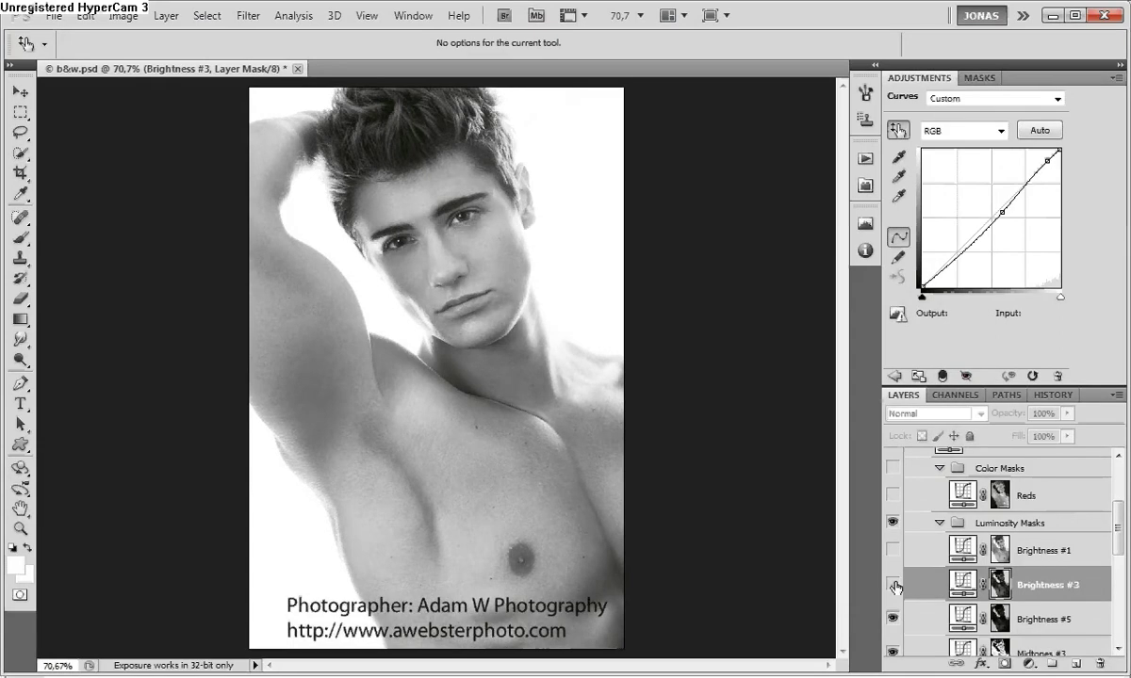
# - Select the Brightness #1 curves layer and make it visible, comparing the photo with and without it
pyautogui.scroll(2, 895, 587)
pyautogui.click(927, 621)
pyautogui.click(893, 621)
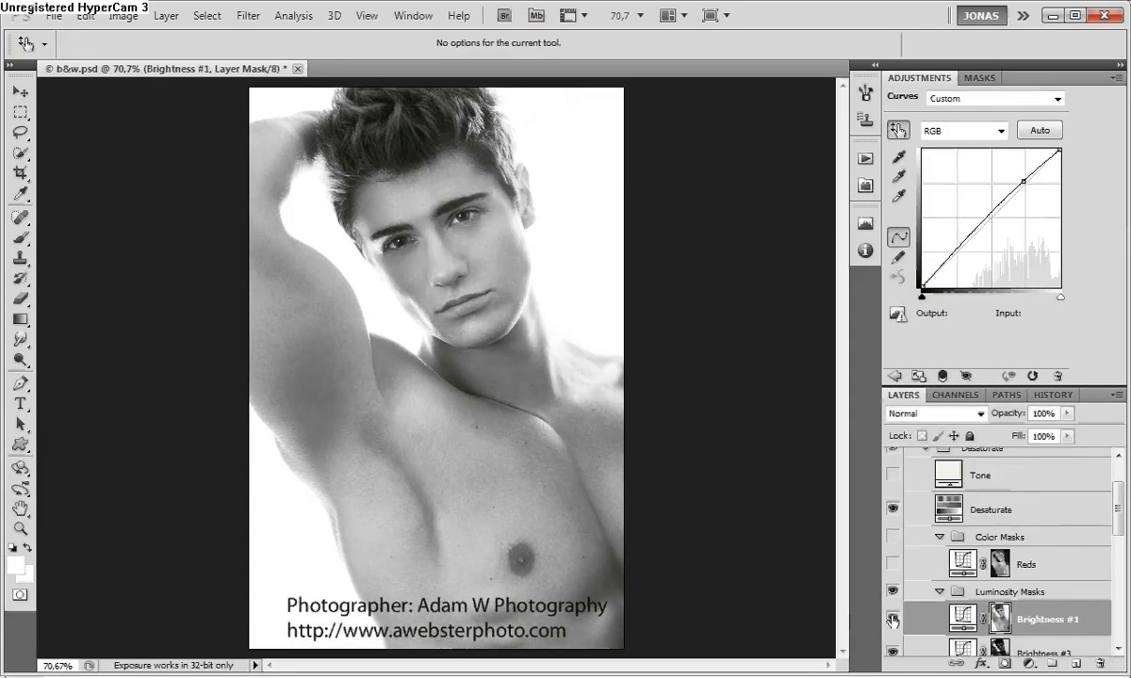
pyautogui.click(894, 621)
pyautogui.click(894, 621)
# - Collapse the Luminosity Masks group and compare the photo with the whole group hidden and shown, leaving it visible
pyautogui.click(938, 591)
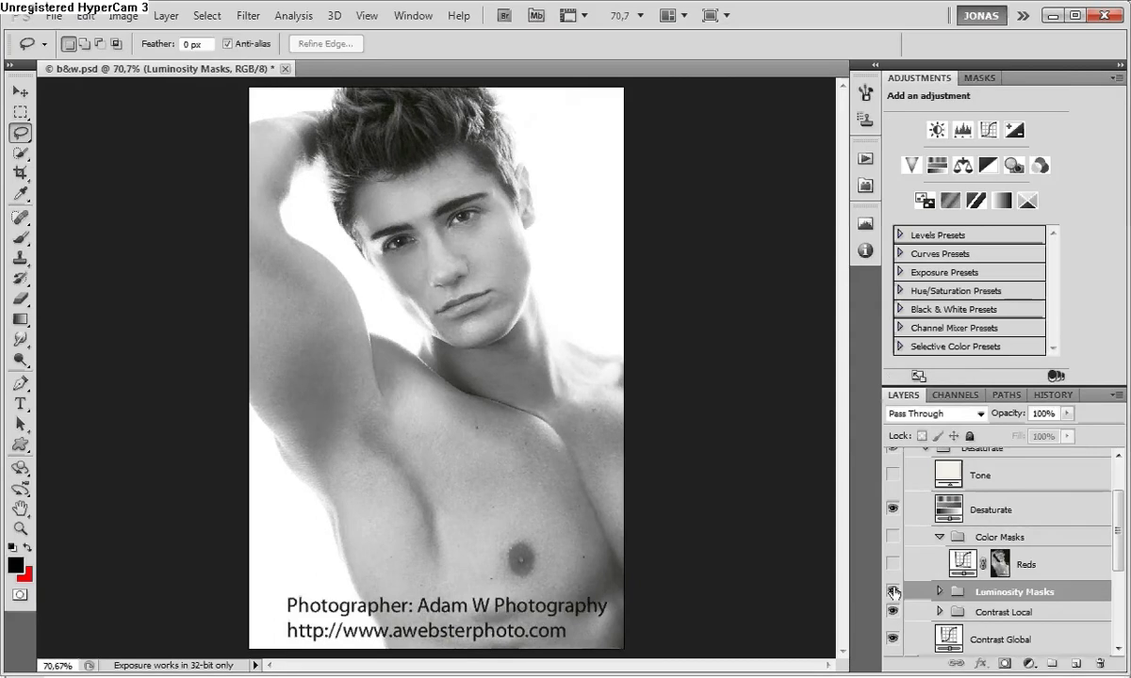
pyautogui.click(893, 592)
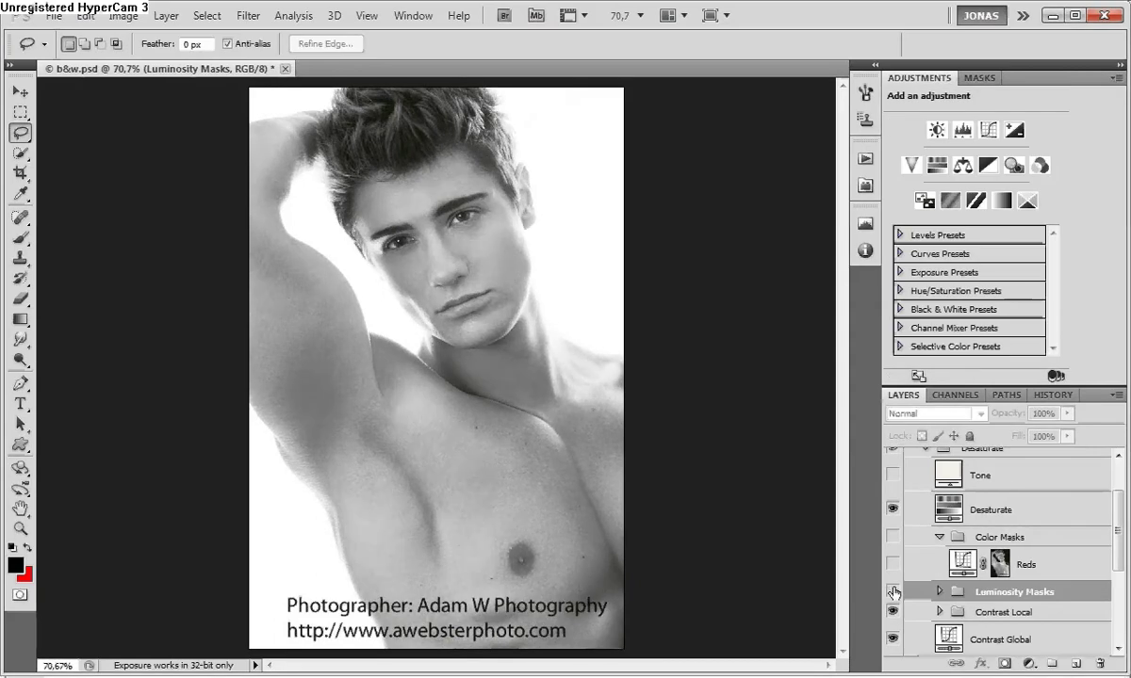
pyautogui.click(893, 592)
pyautogui.click(893, 592)
pyautogui.click(894, 592)
# - Make the Reds curves layer in the Color Masks group visible, comparing the photo with and without it
pyautogui.click(1053, 567)
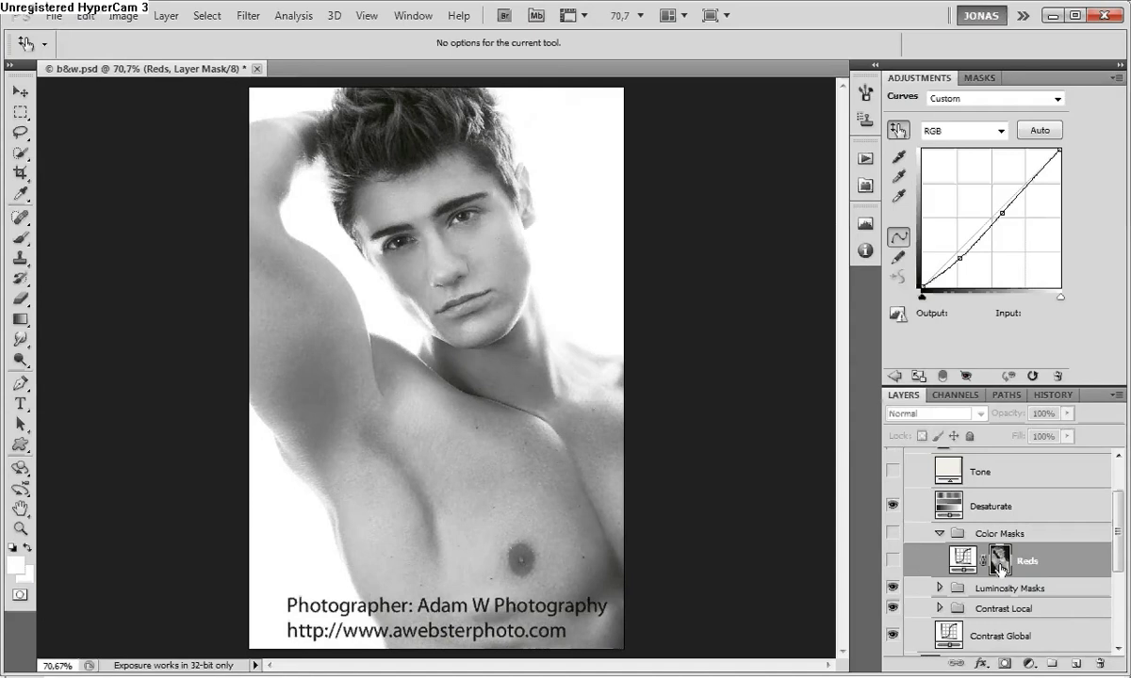
pyautogui.click(892, 563)
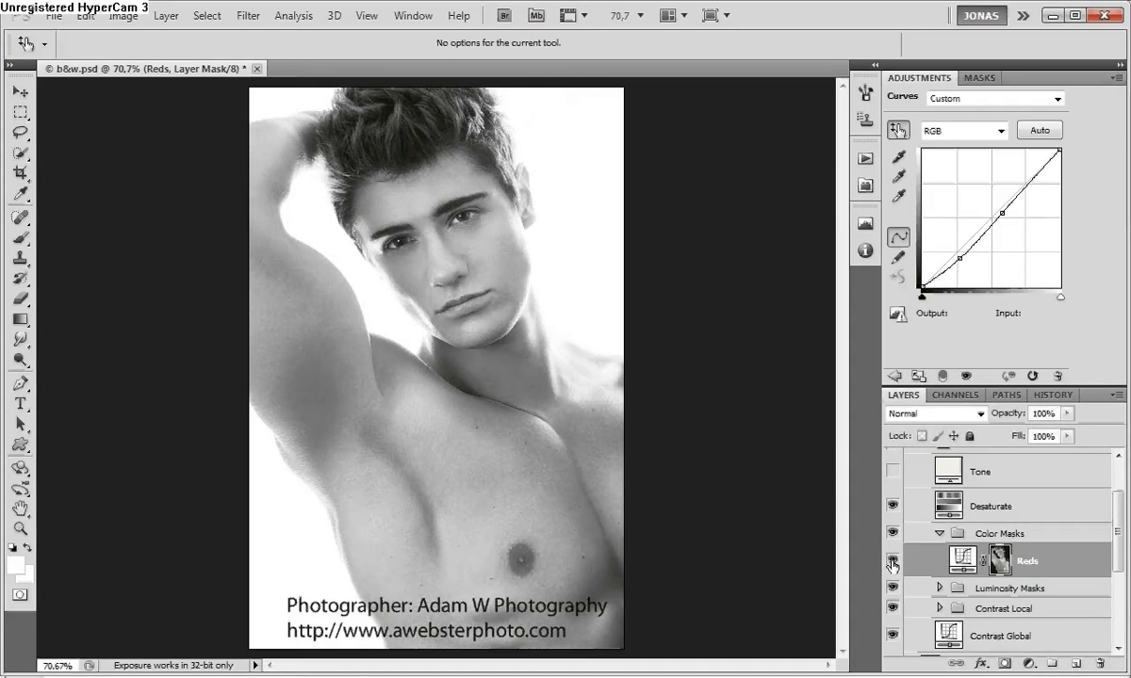
pyautogui.click(892, 563)
pyautogui.click(893, 563)
pyautogui.click(892, 564)
pyautogui.click(892, 564)
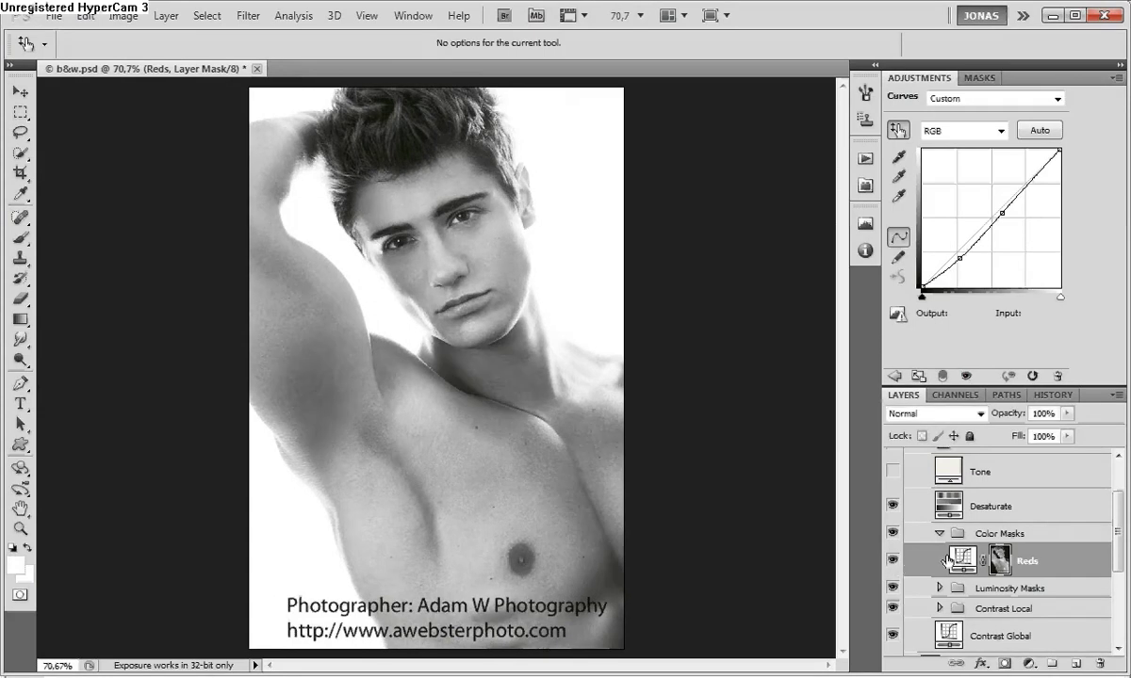
# - Collapse the Color Masks group and select the Tone layer in the Desaturate group
pyautogui.scroll(2, 943, 575)
pyautogui.click(938, 601)
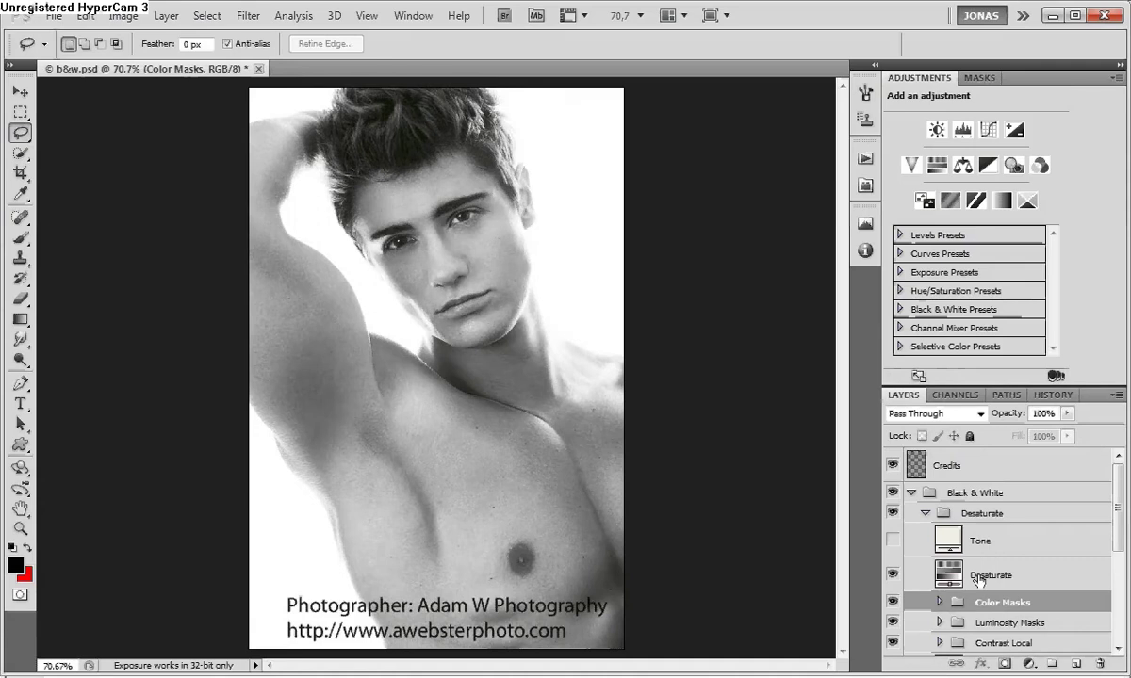
pyautogui.click(1017, 542)
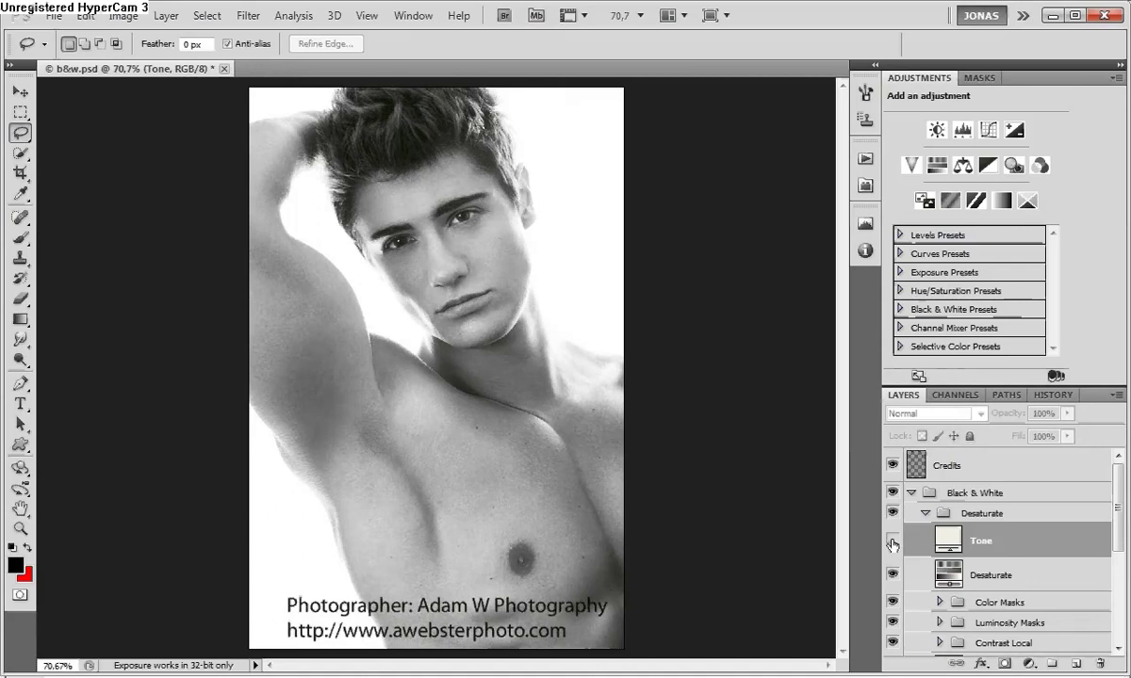
# - Make the Tone layer visible and inspect its solid color without changing it
pyautogui.click(892, 544)
pyautogui.doubleClick(951, 542)
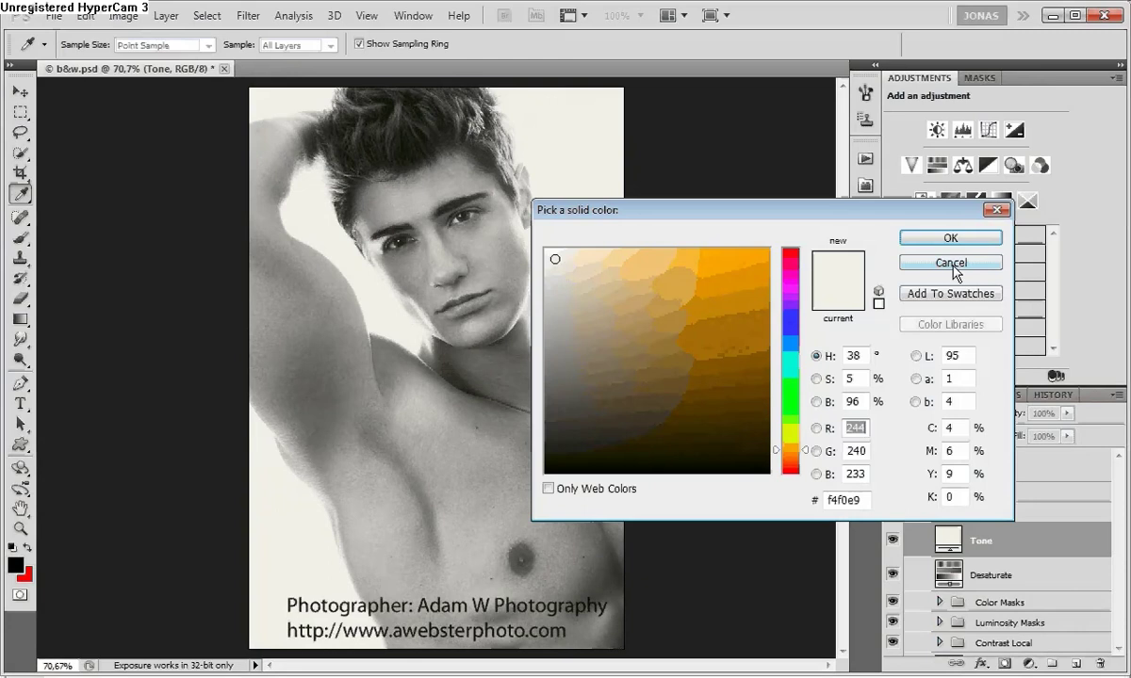
pyautogui.click(954, 264)
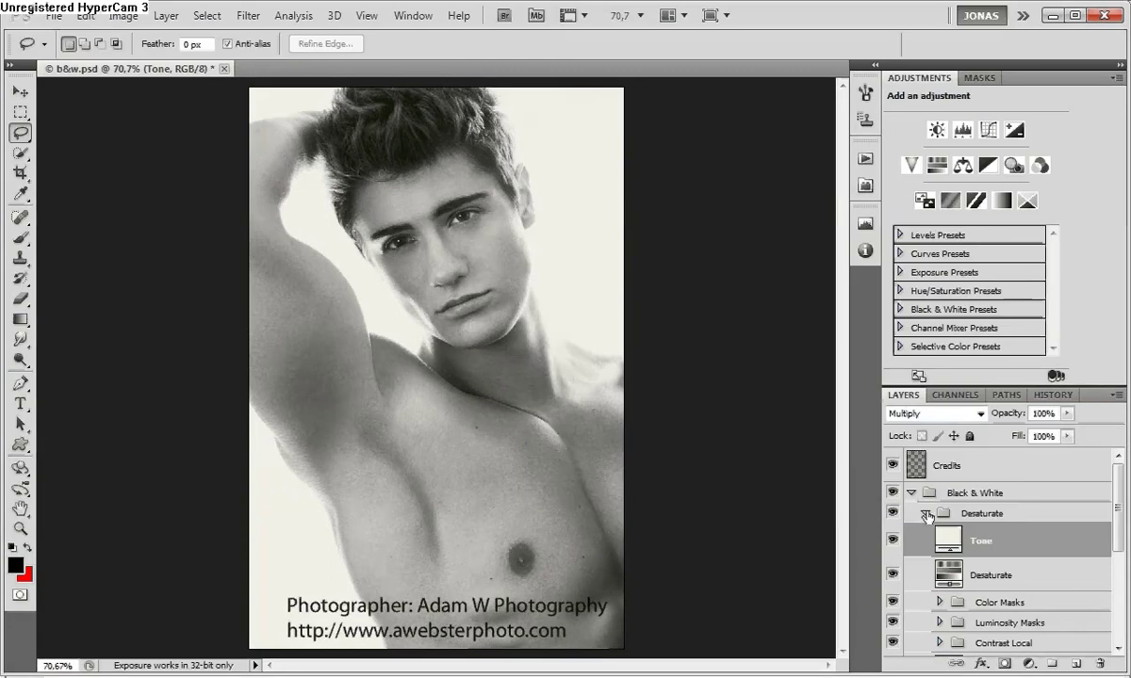
# - Delete the whole Black & White group and hide the Credits layer
pyautogui.click(925, 513)
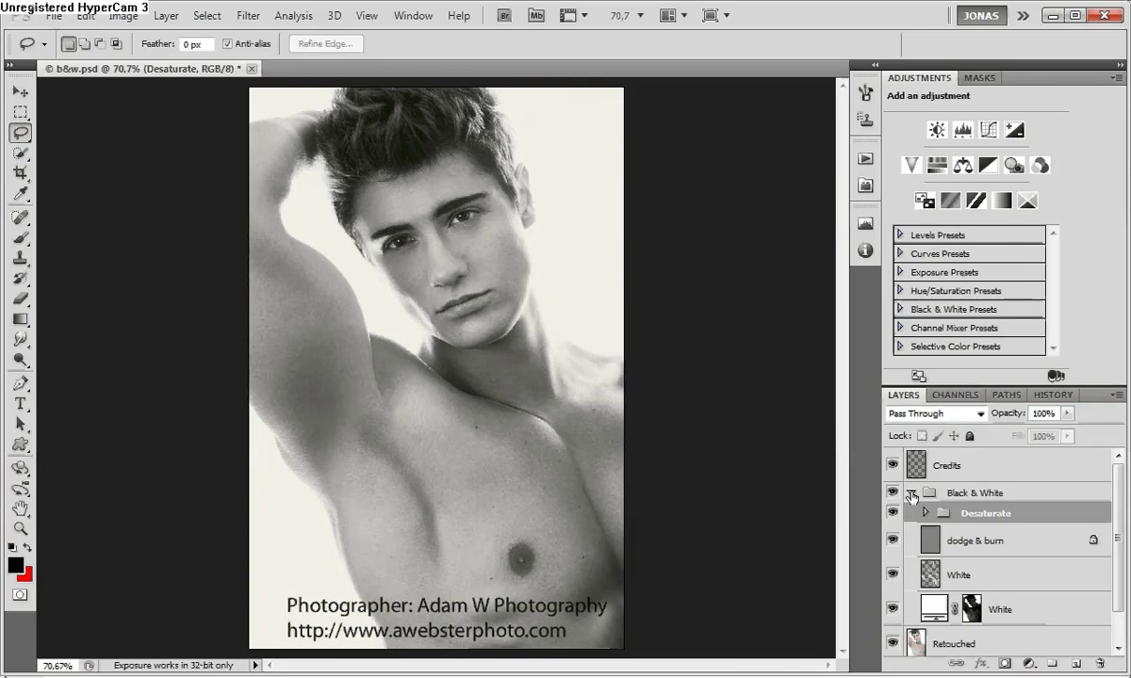
pyautogui.click(910, 492)
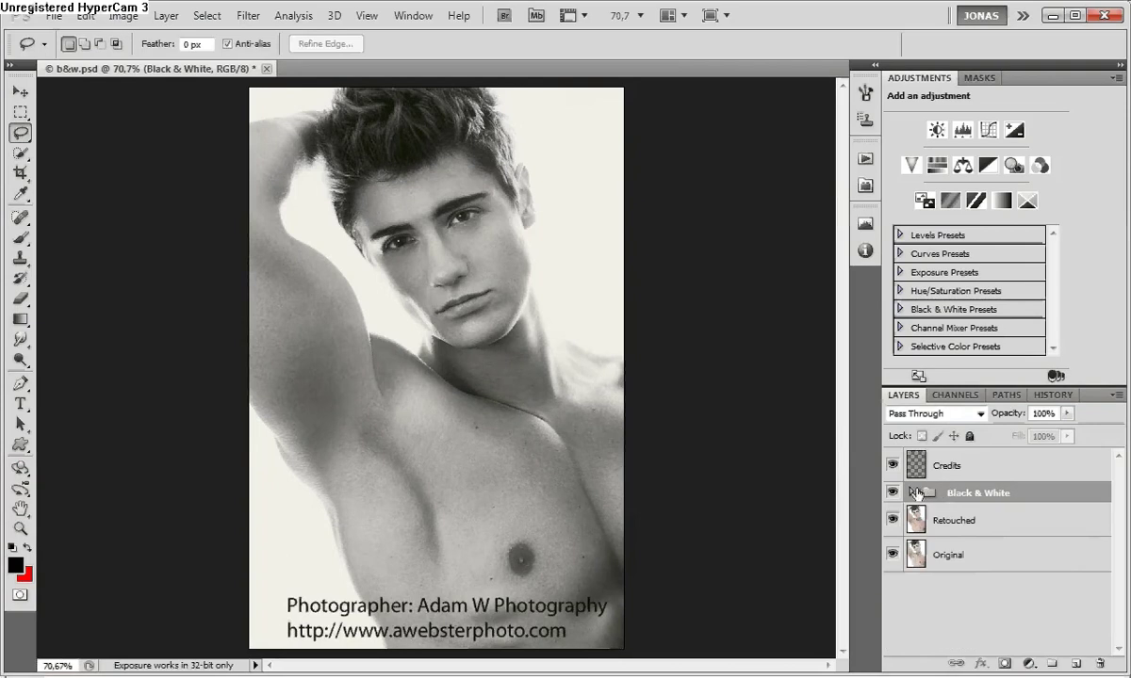
pyautogui.press('Delete')
pyautogui.click(892, 466)
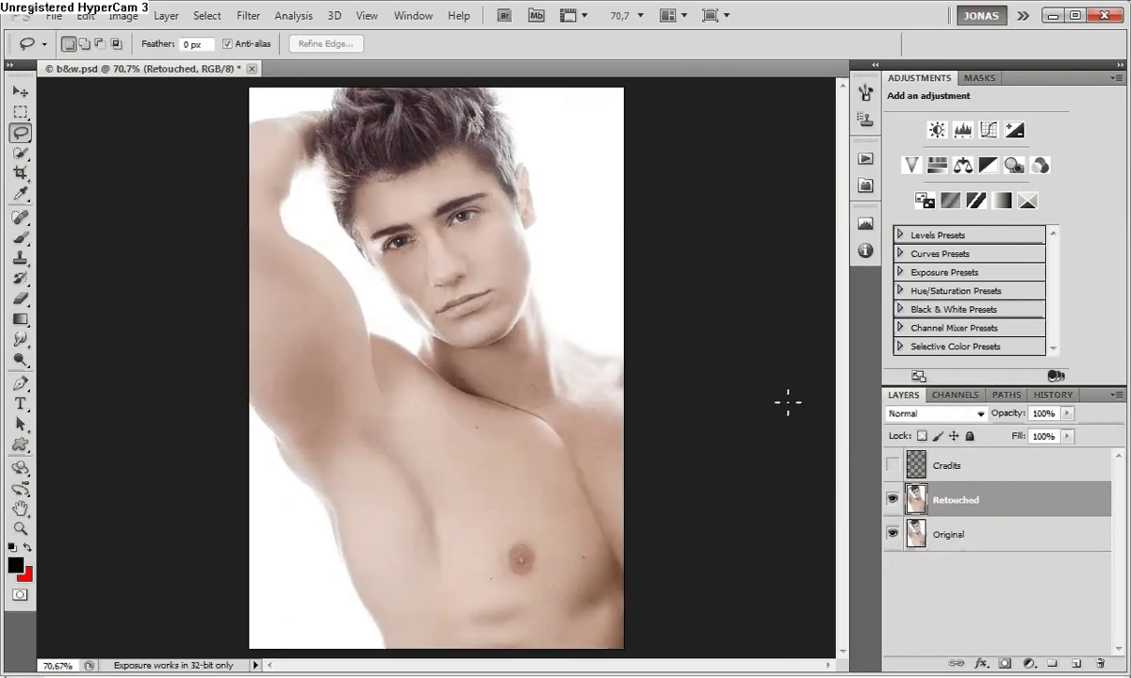
# - Run the Black & White Layers action from the Black & White set on the Retouched layer
pyautogui.click(865, 159)
pyautogui.scroll(2, 683, 269)
pyautogui.click(682, 266)
pyautogui.click(747, 366)
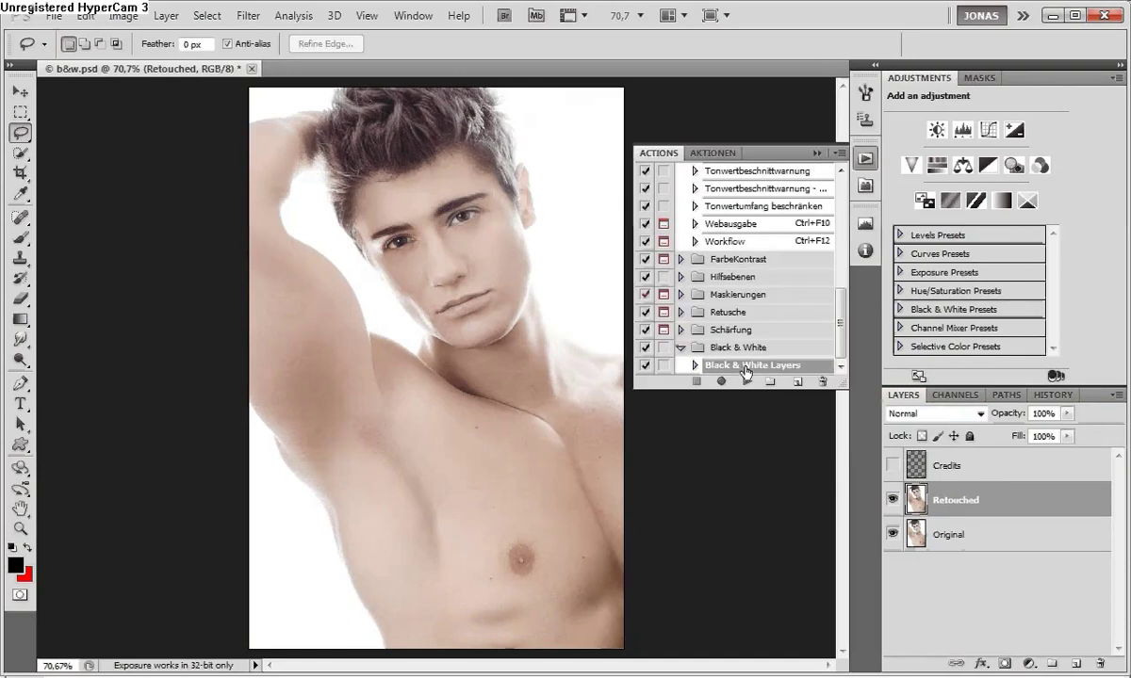
pyautogui.click(744, 382)
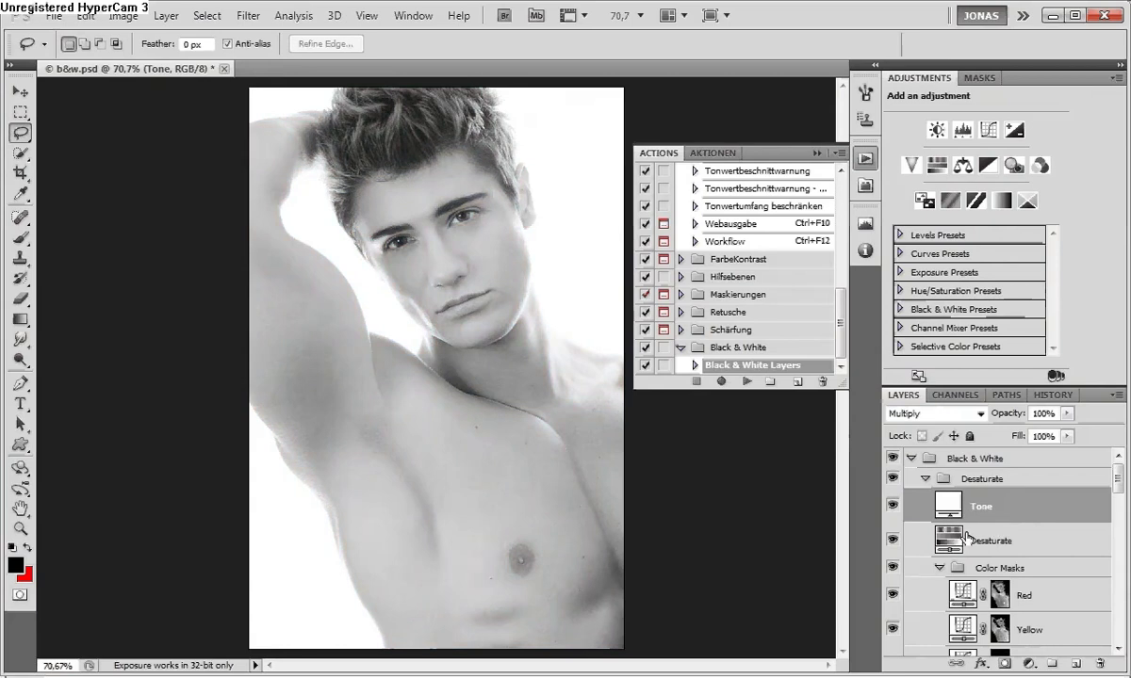
# - Hide the Desaturate adjustment layer so the portrait displays in color
pyautogui.scroll(-1, 966, 537)
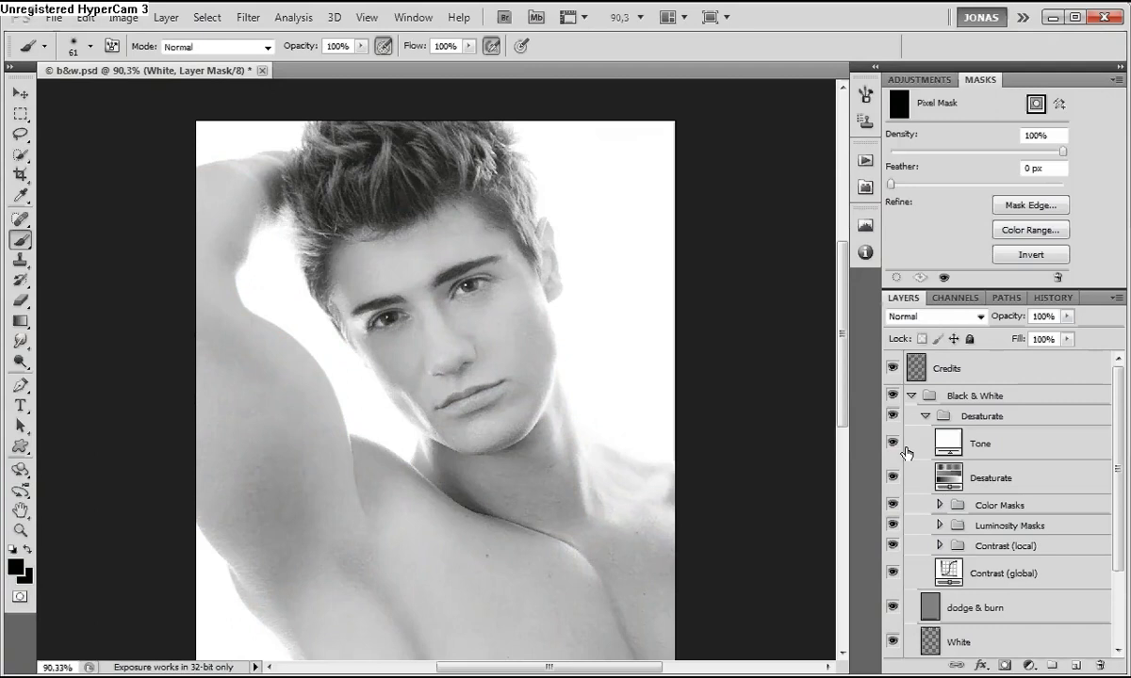
pyautogui.scroll(-3, 966, 558)
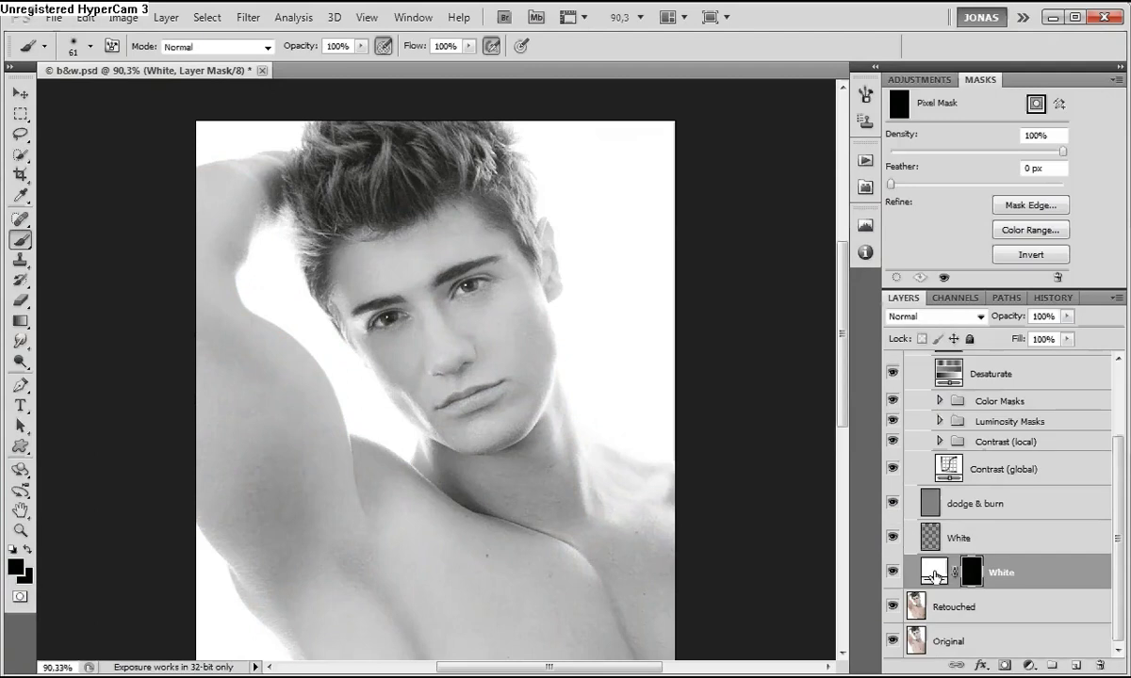
pyautogui.scroll(2, 914, 499)
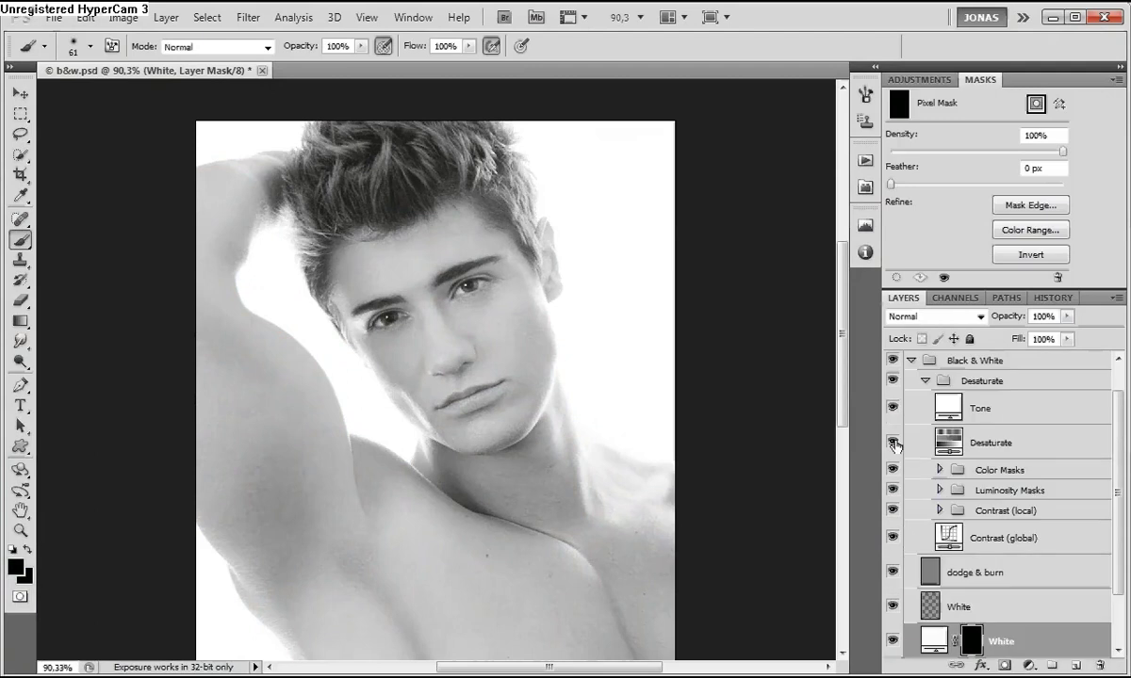
pyautogui.click(892, 443)
pyautogui.scroll(-2, 933, 490)
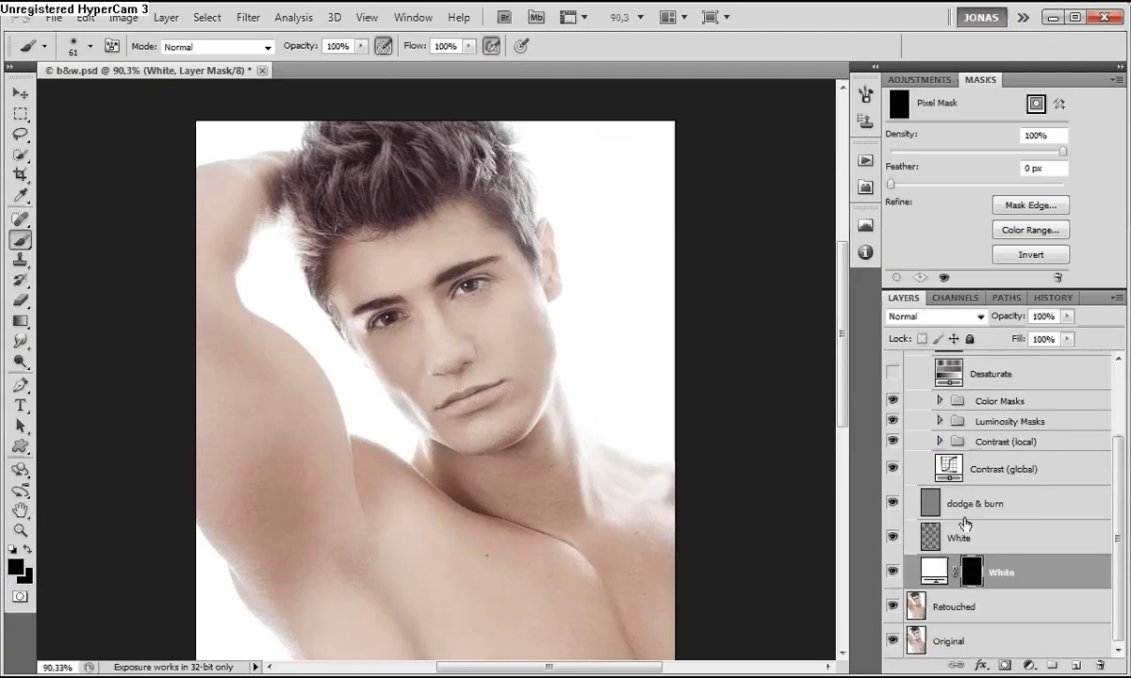
# - With the White solid color layer active, select the bright background using Color Range with Sampled Colors and a fuzziness of 70
pyautogui.click(931, 573)
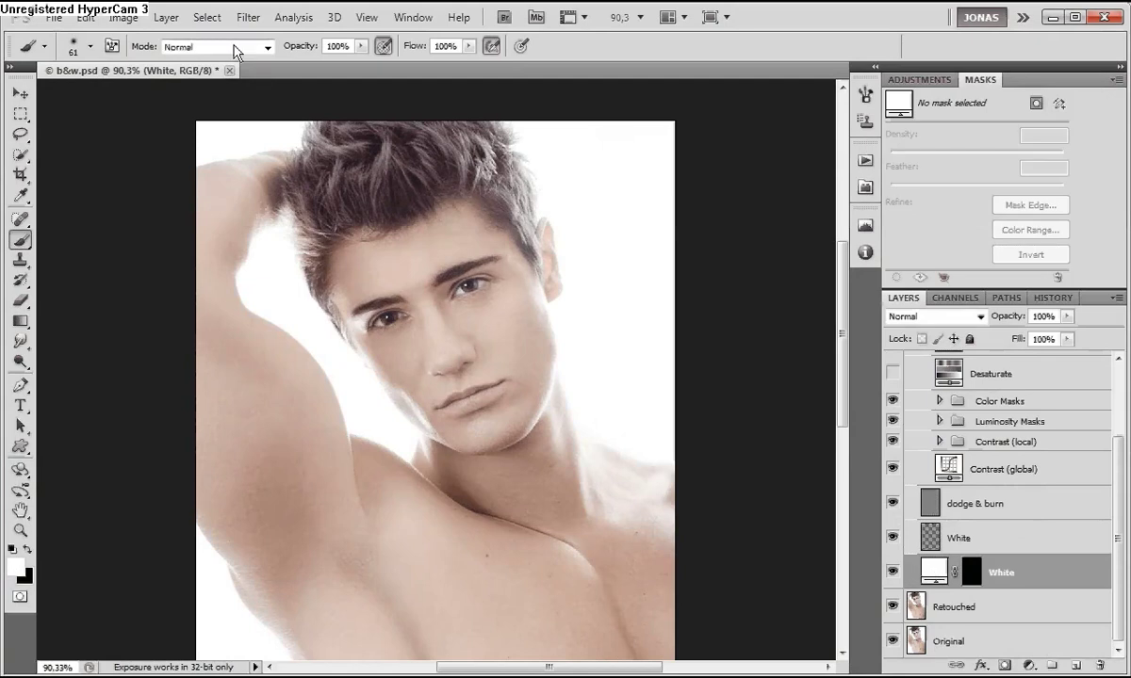
pyautogui.click(208, 18)
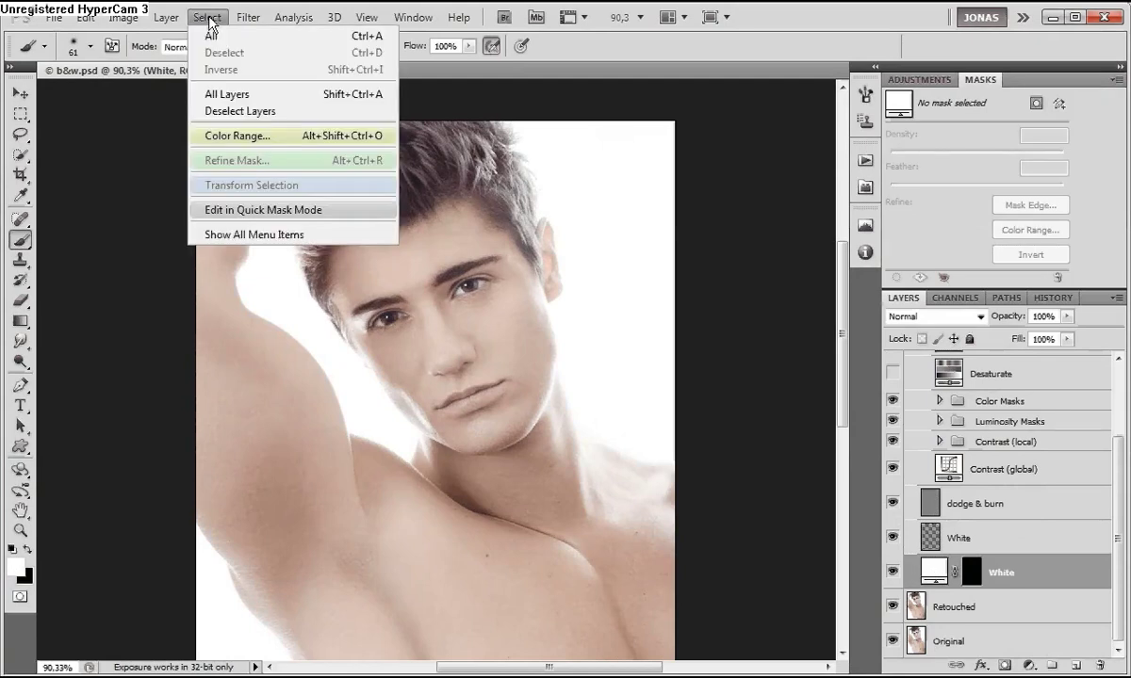
pyautogui.click(250, 138)
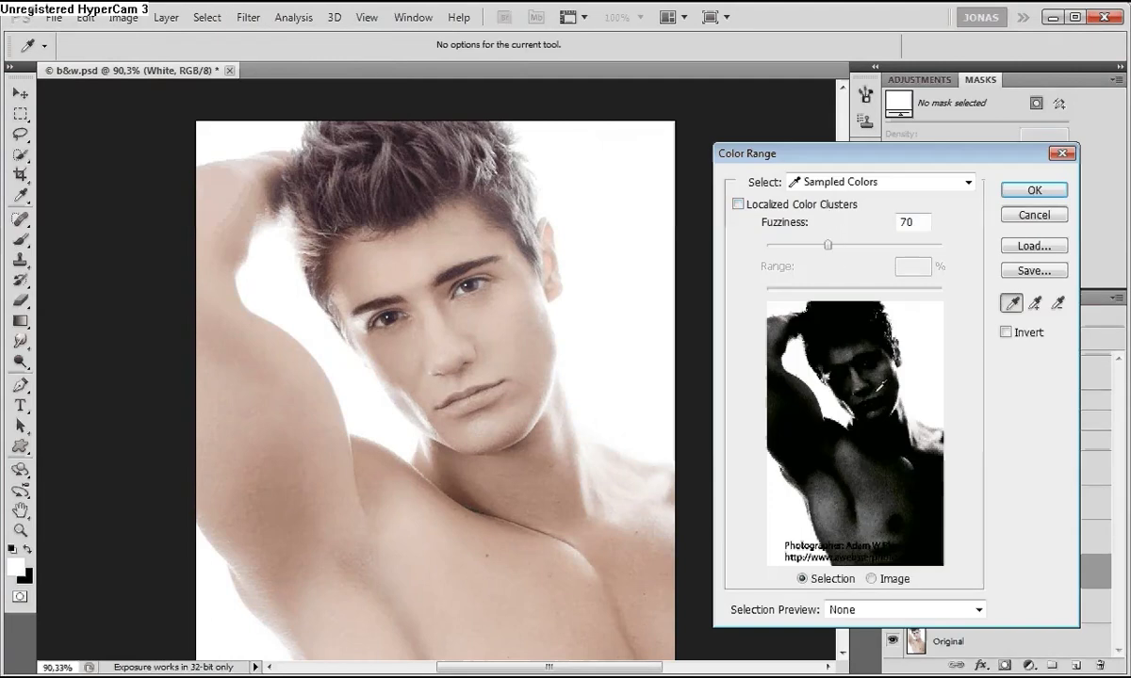
pyautogui.moveTo(827, 245)
pyautogui.mouseDown()
pyautogui.moveTo(803, 247)
pyautogui.moveTo(961, 251)
pyautogui.moveTo(821, 266)
pyautogui.moveTo(830, 261)
pyautogui.mouseUp()
pyautogui.press('Up')
pyautogui.click(918, 219)
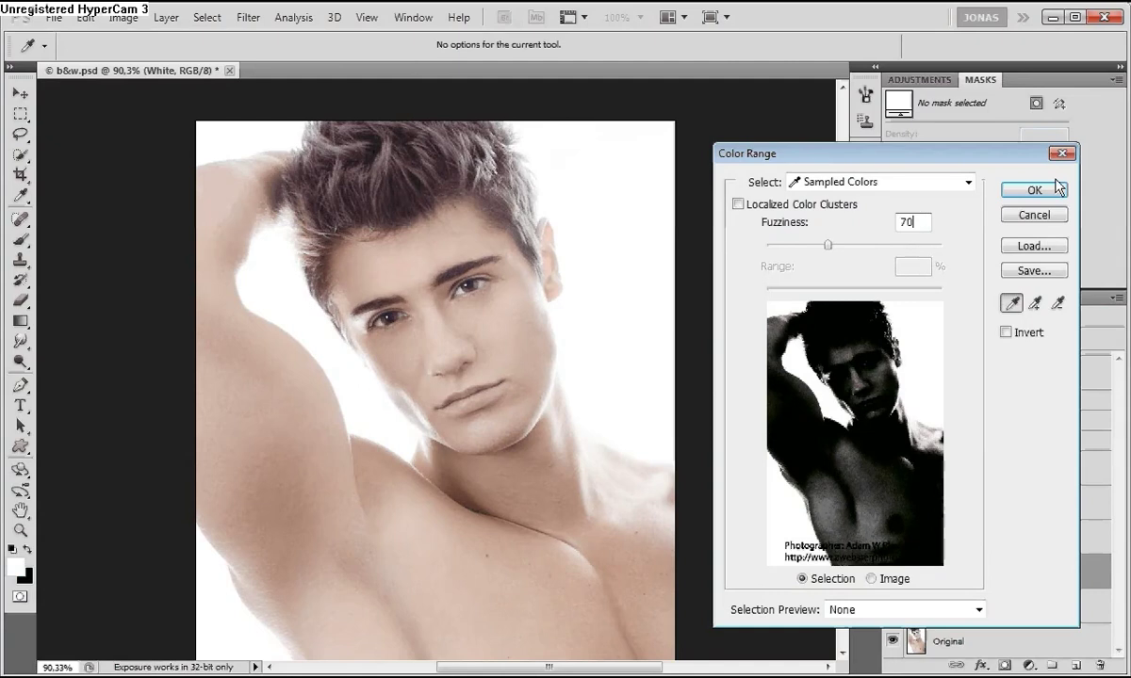
pyautogui.click(1034, 190)
# - Fill the selection with white on the White solid color layer's mask, check the mask, and deselect
pyautogui.click(971, 571)
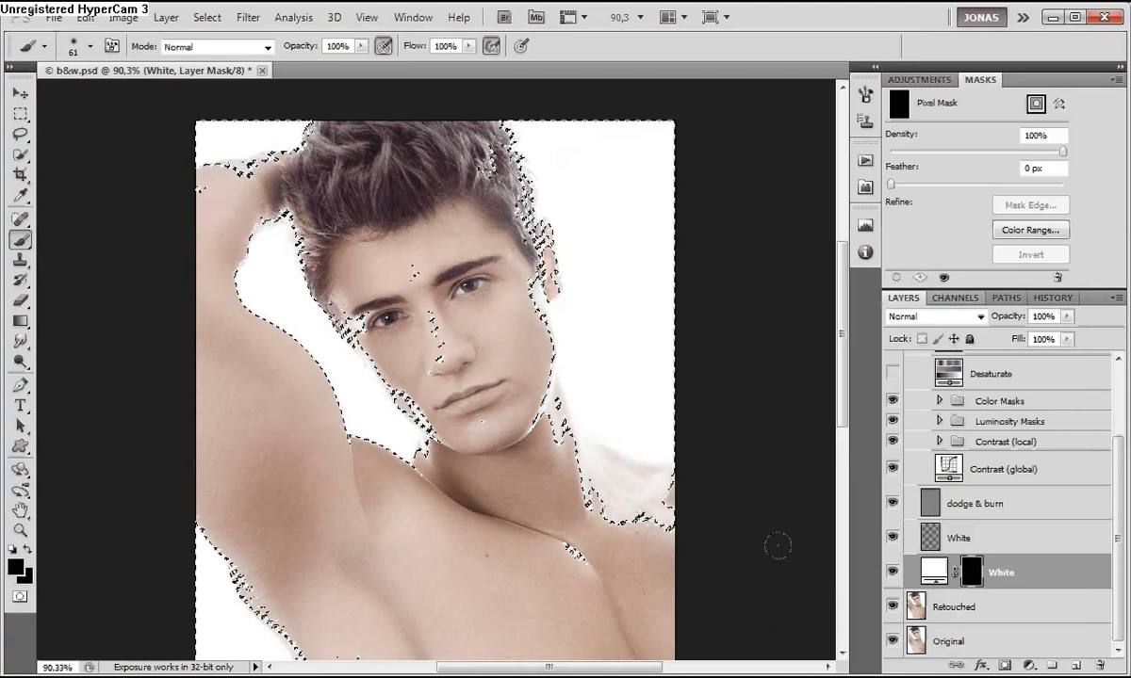
pyautogui.click(15, 552)
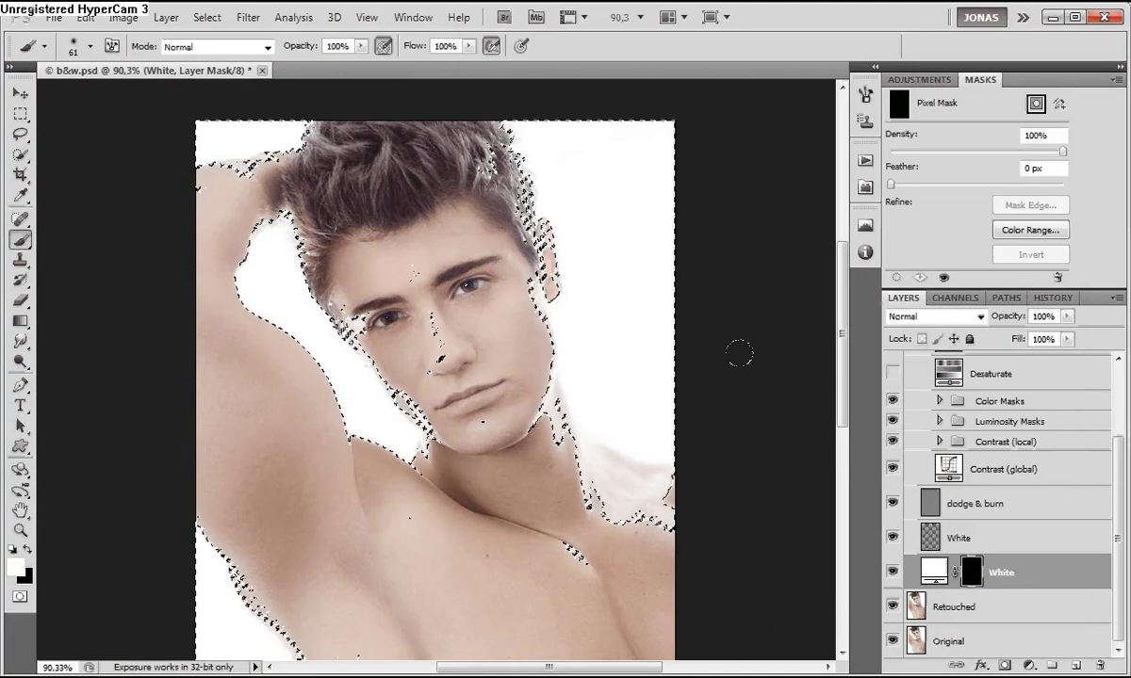
pyautogui.hotkey('alt', 'BackSpace')
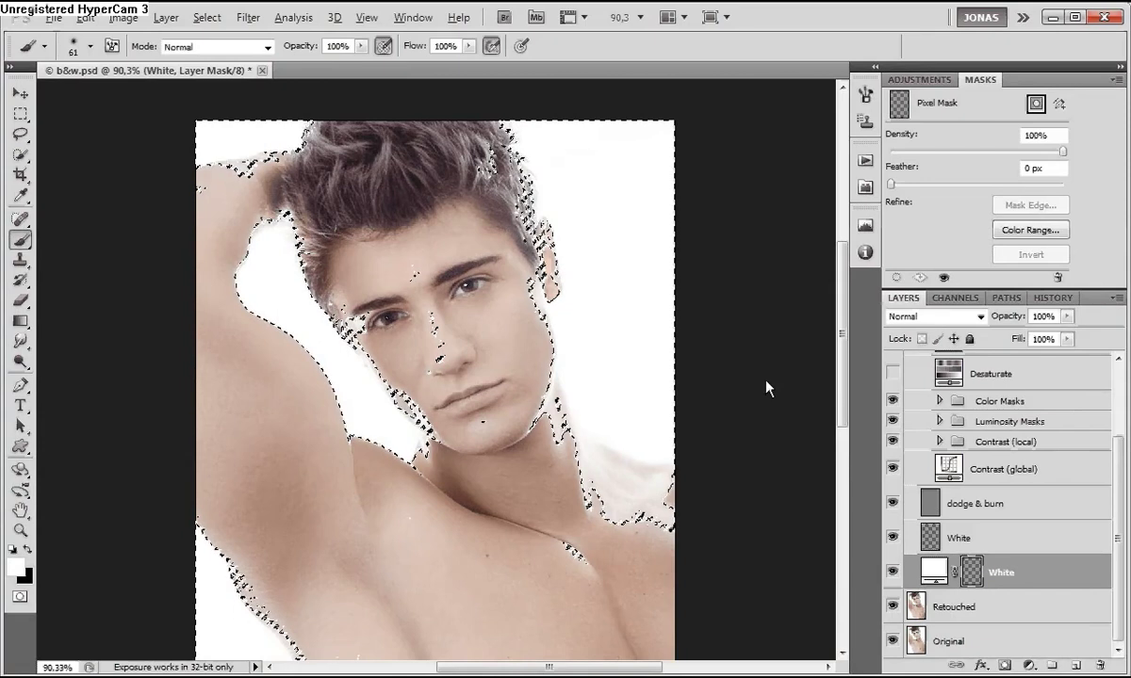
pyautogui.hotkey('alt', 'BackSpace')
pyautogui.keyDown('alt'); pyautogui.click(954, 578); pyautogui.keyUp('alt')
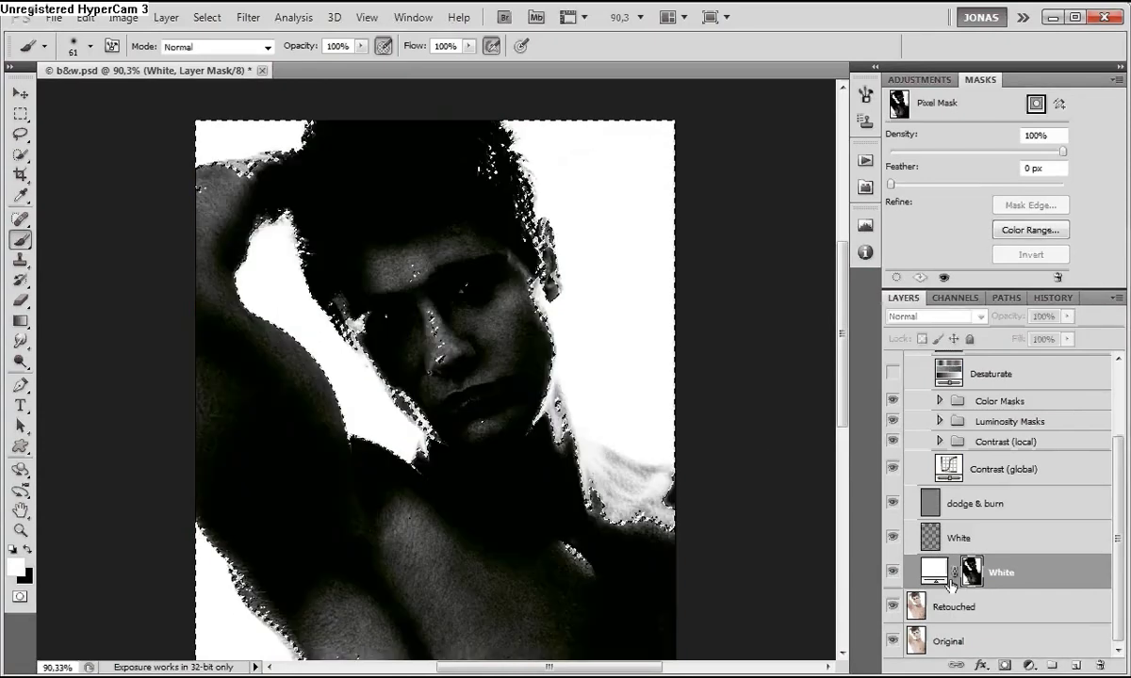
pyautogui.click(932, 573)
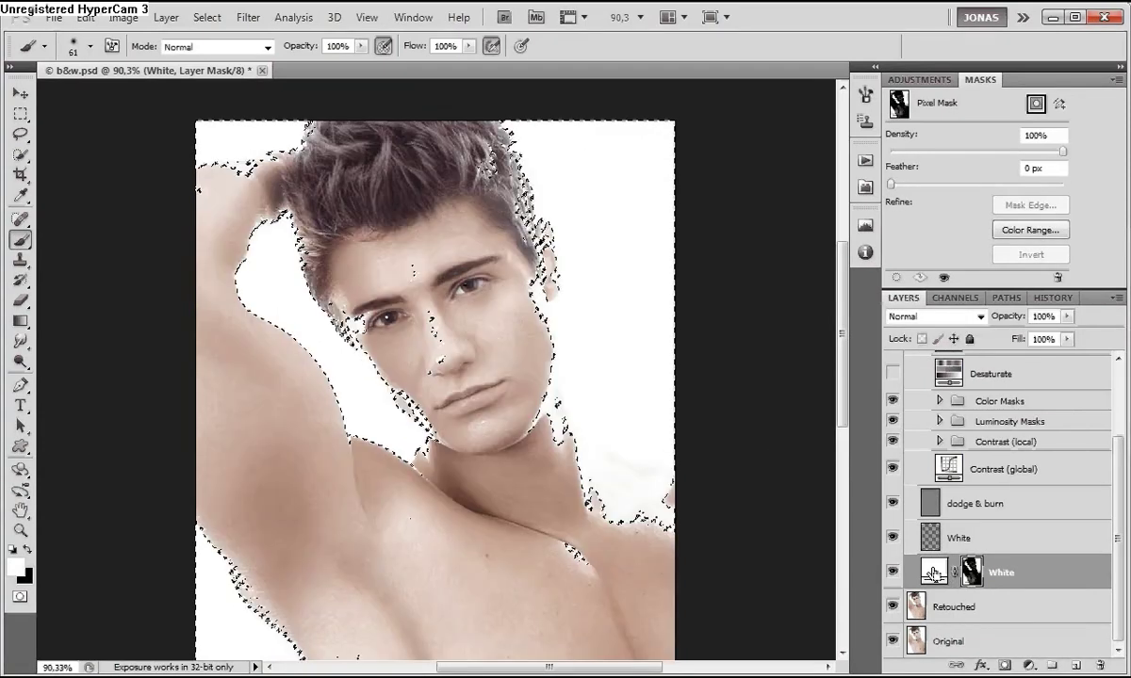
pyautogui.hotkey('ctrl', 'd')
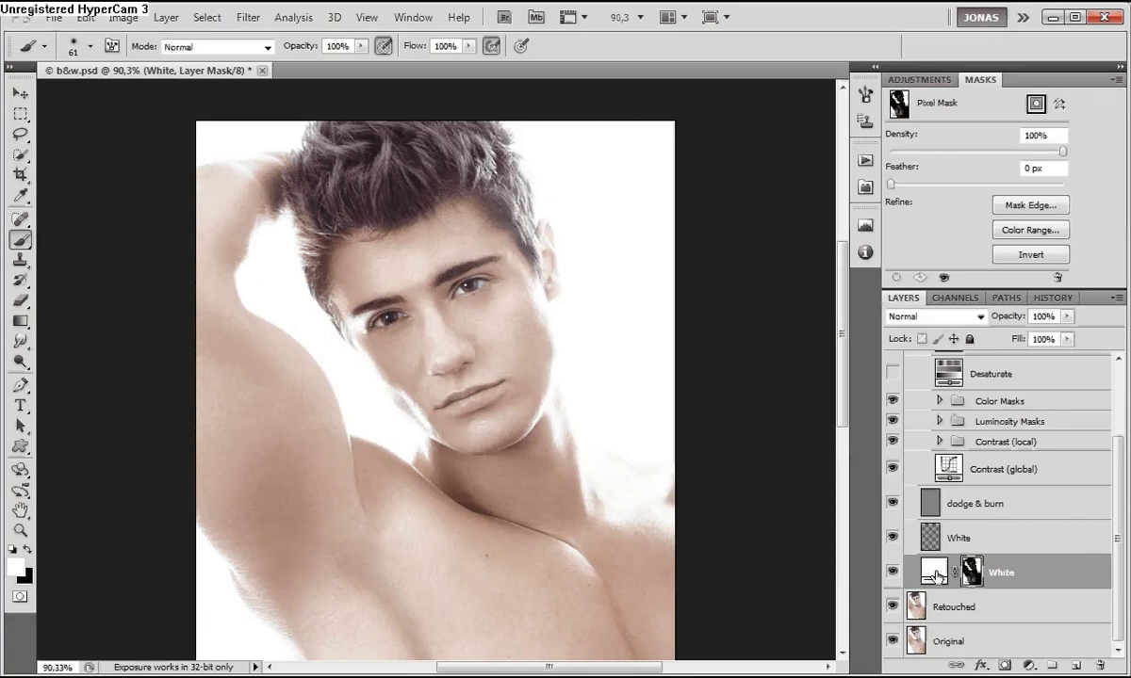
# - Compare the portrait with and without the White solid color layer, leaving it visible
pyautogui.click(892, 573)
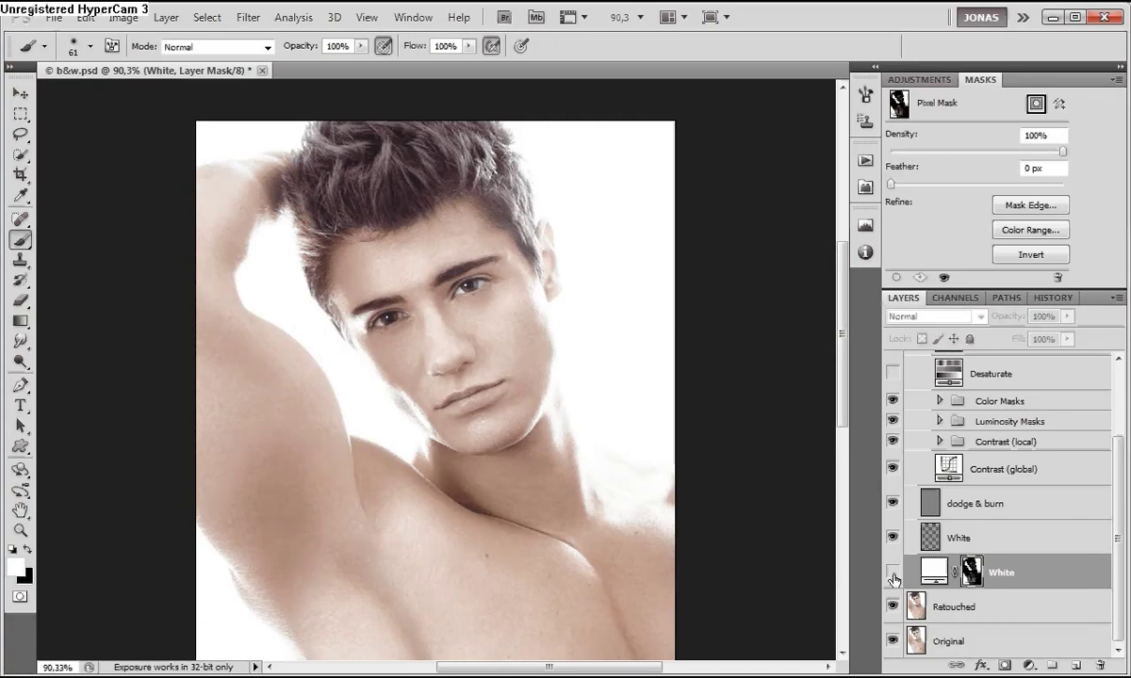
pyautogui.click(892, 574)
pyautogui.moveTo(644, 519); pyautogui.dragTo(510, 400)
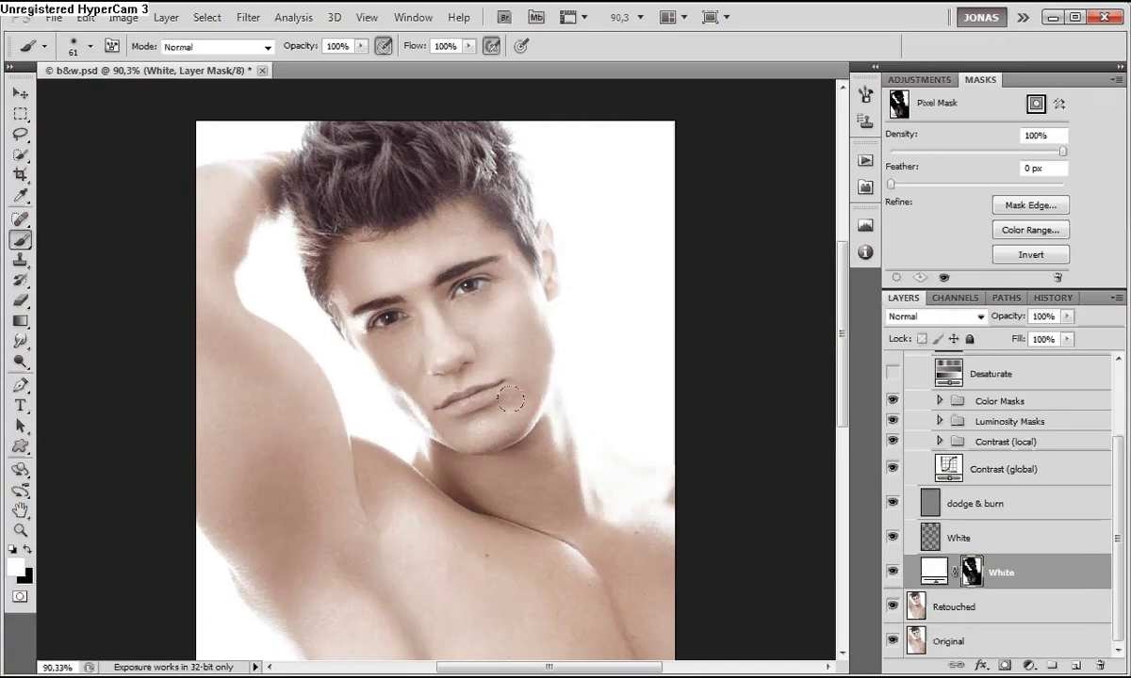
pyautogui.click(893, 574)
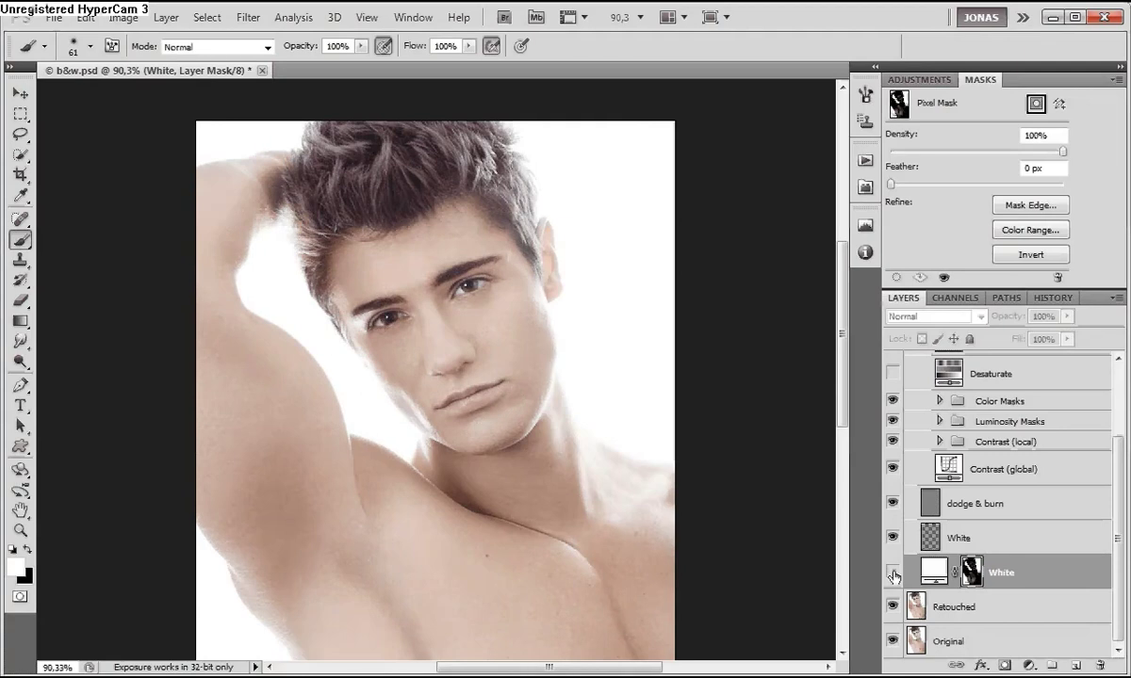
pyautogui.click(892, 574)
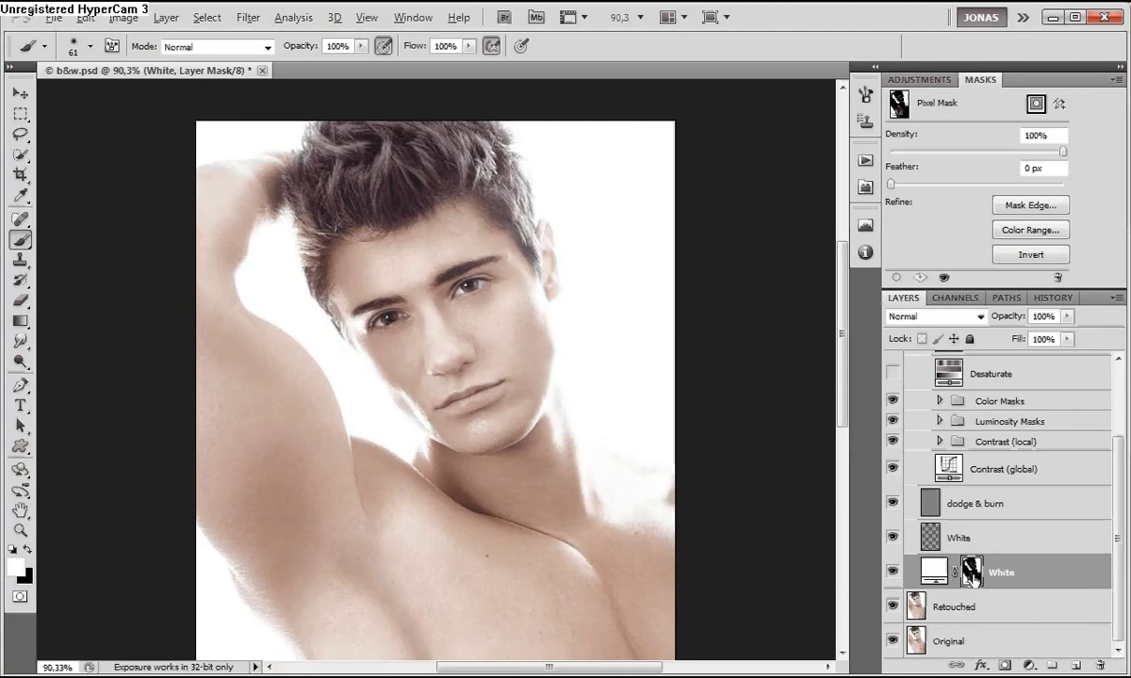
# - Display the White solid color layer's mask and paint the neck and shoulder area black with a 176 px brush, returning to the image
pyautogui.keyDown('alt'); pyautogui.click(972, 576); pyautogui.keyUp('alt')
pyautogui.press(']')
pyautogui.press(']')
pyautogui.press(']')
pyautogui.press(']')
pyautogui.press(']')
pyautogui.press(']')
pyautogui.press(']')
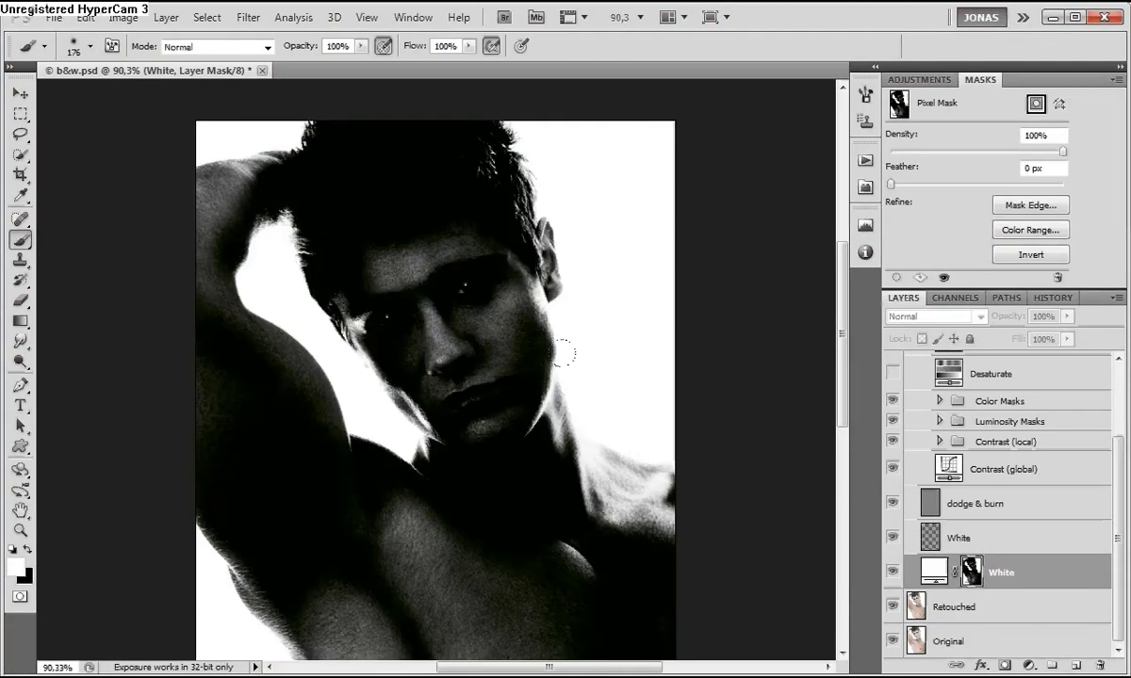
pyautogui.press('x')
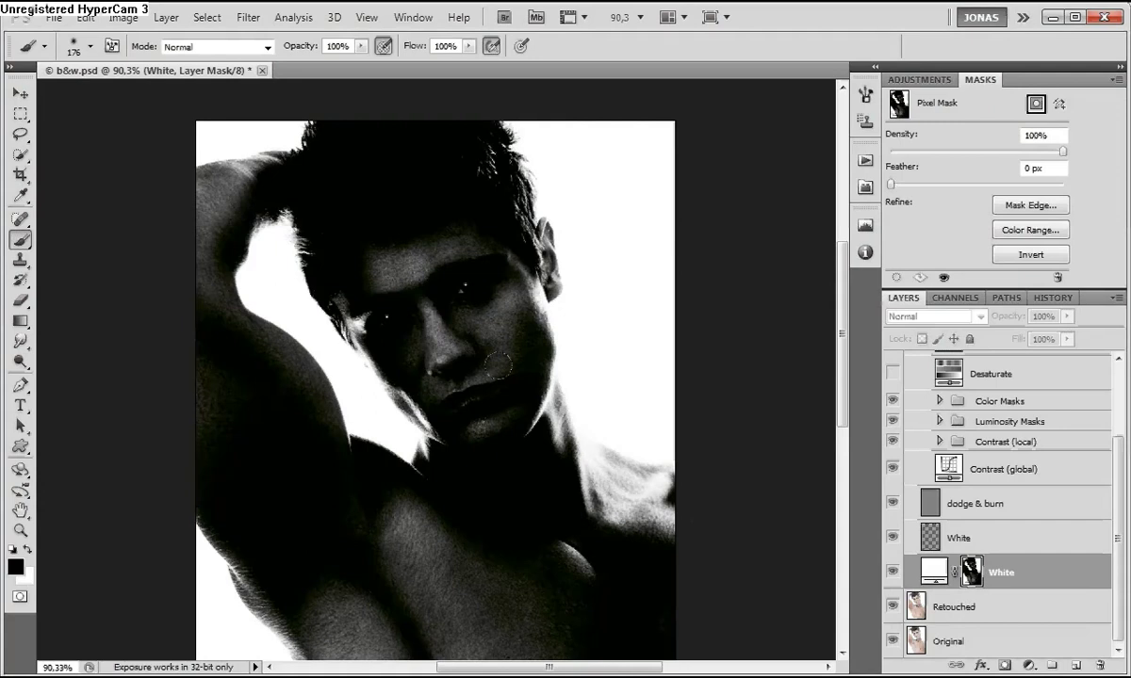
pyautogui.moveTo(650, 415)
pyautogui.mouseDown()
pyautogui.moveTo(676, 476)
pyautogui.moveTo(639, 522)
pyautogui.moveTo(600, 482)
pyautogui.moveTo(595, 421)
pyautogui.moveTo(624, 425)
pyautogui.moveTo(584, 373)
pyautogui.mouseUp()
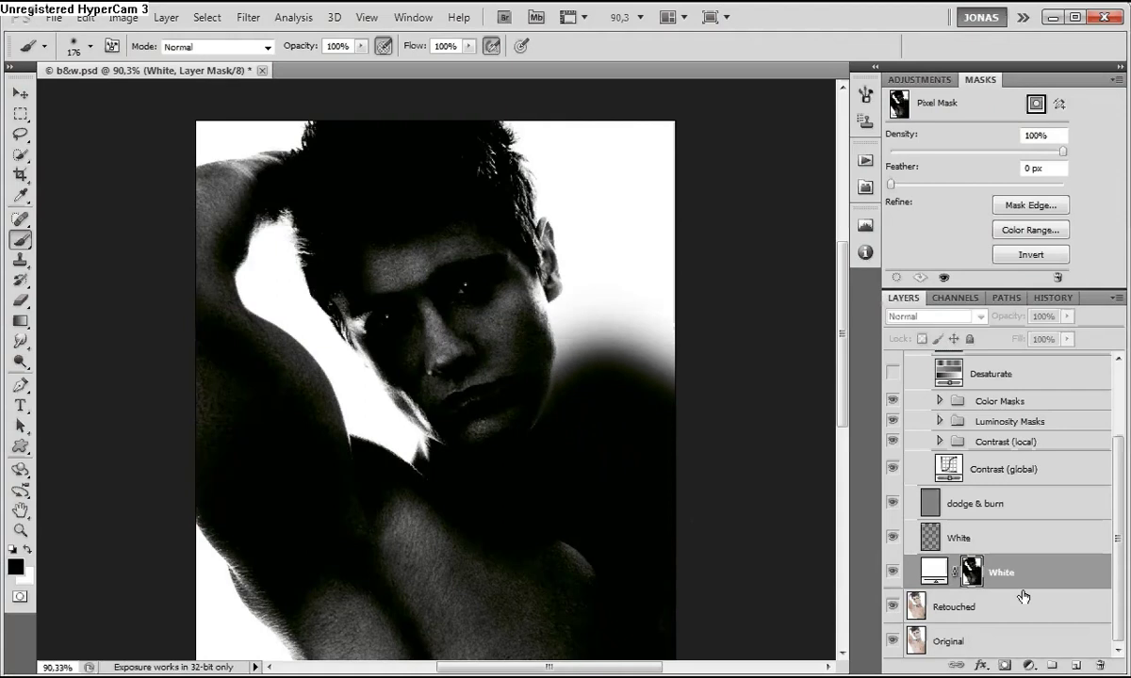
pyautogui.keyDown('alt'); pyautogui.click(970, 572); pyautogui.keyUp('alt')
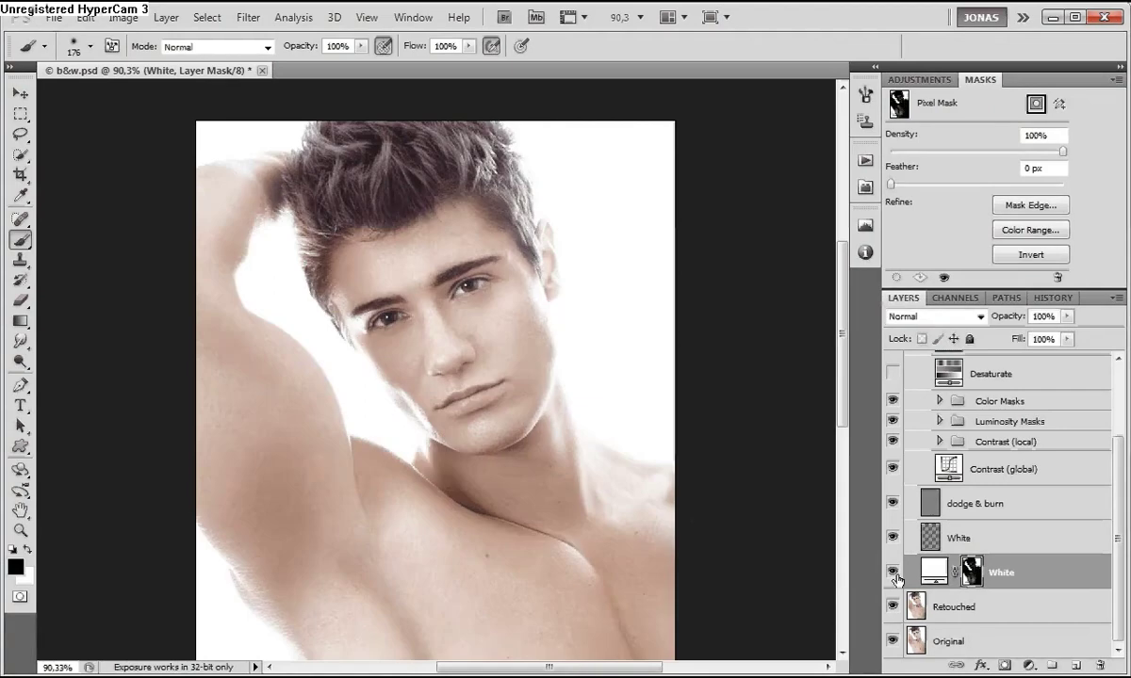
# - On the empty White layer, paint soft white highlights over the side of the chest with the Brush at 30% flow
pyautogui.scroll(-2, 459, 416)
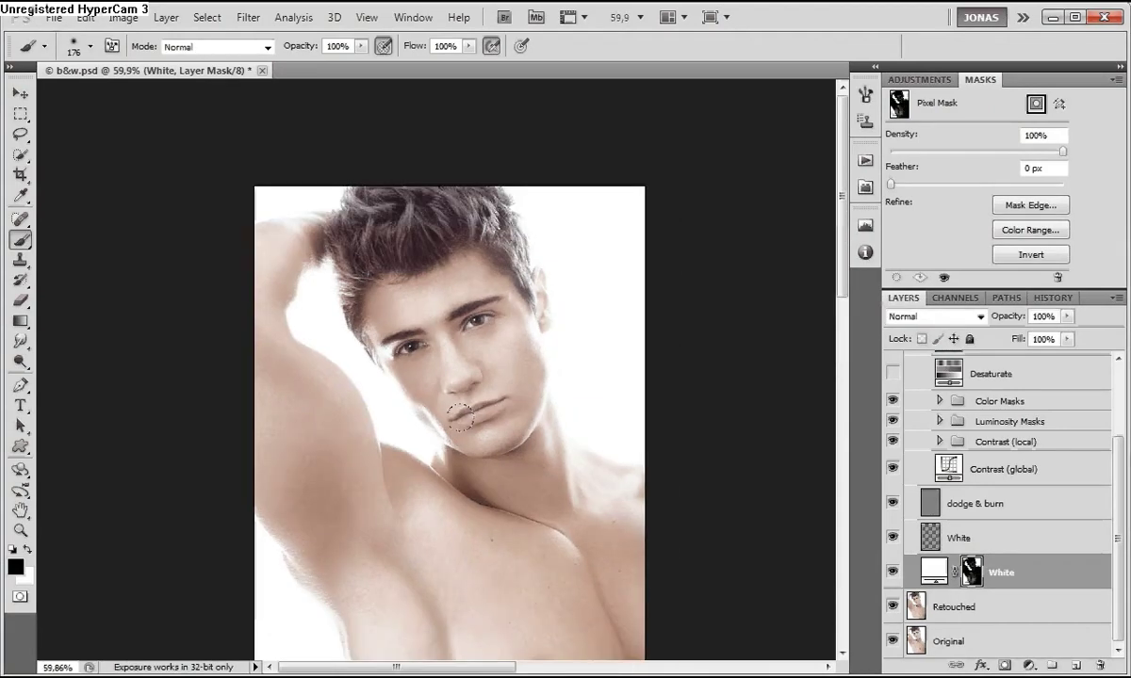
pyautogui.scroll(-1, 389, 411)
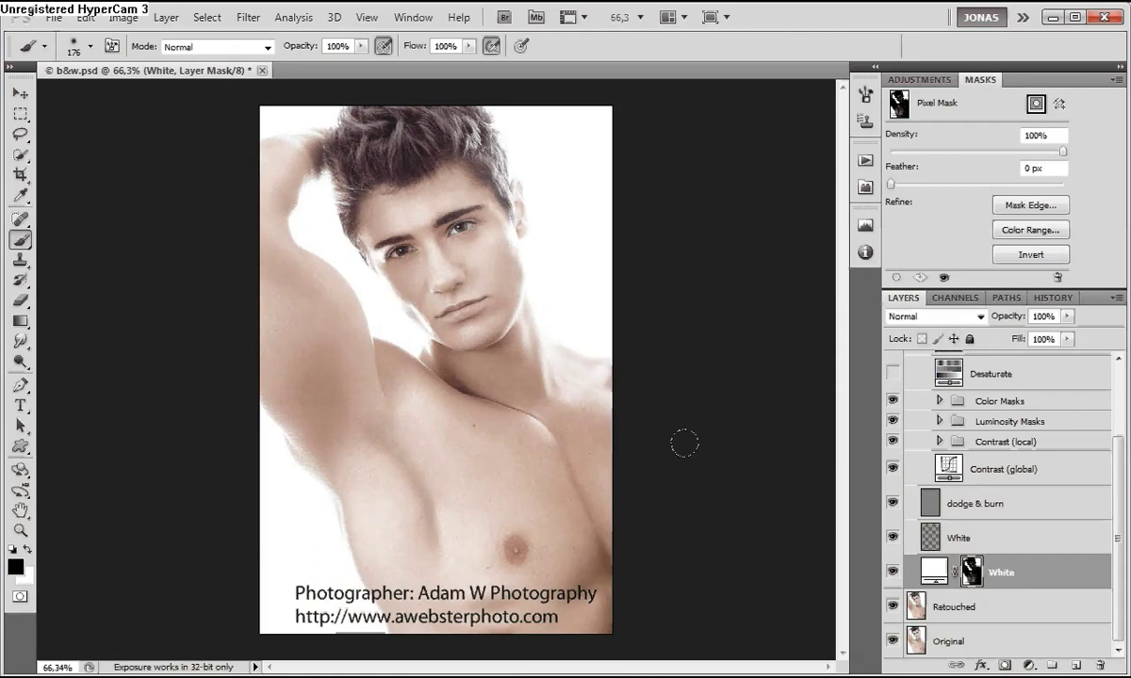
pyautogui.click(989, 540)
pyautogui.press('x')
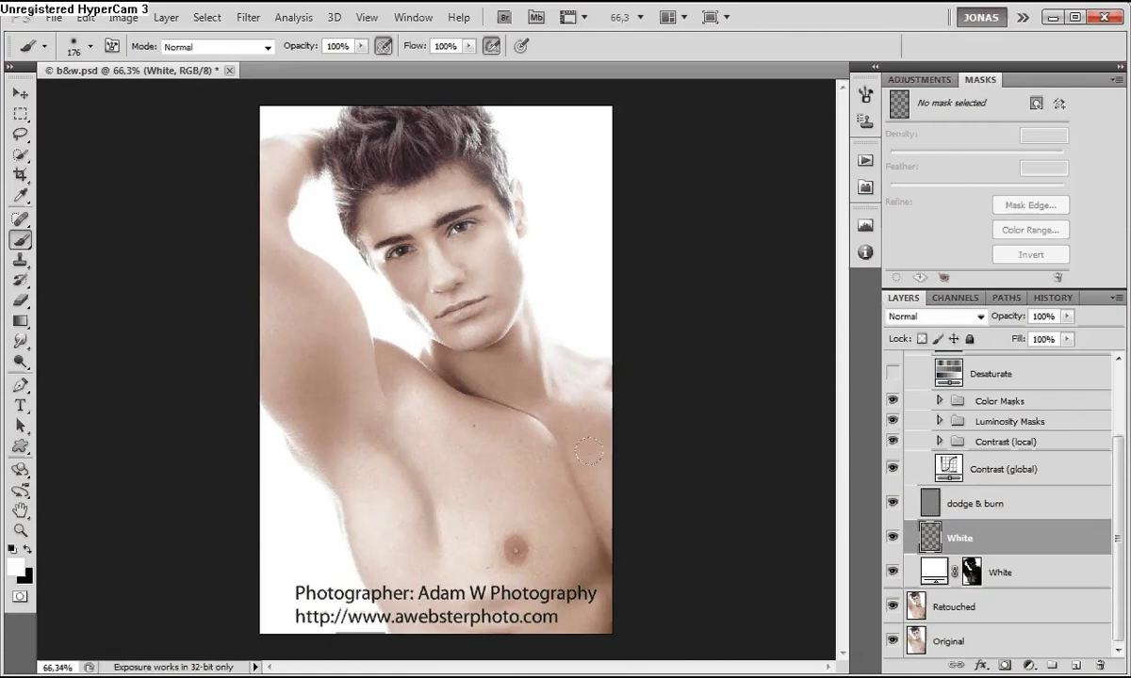
pyautogui.click(397, 519)
pyautogui.hotkey('shift', '3')
pyautogui.moveTo(386, 408)
pyautogui.mouseDown()
pyautogui.moveTo(464, 546)
pyautogui.moveTo(366, 479)
pyautogui.moveTo(372, 499)
pyautogui.mouseUp()
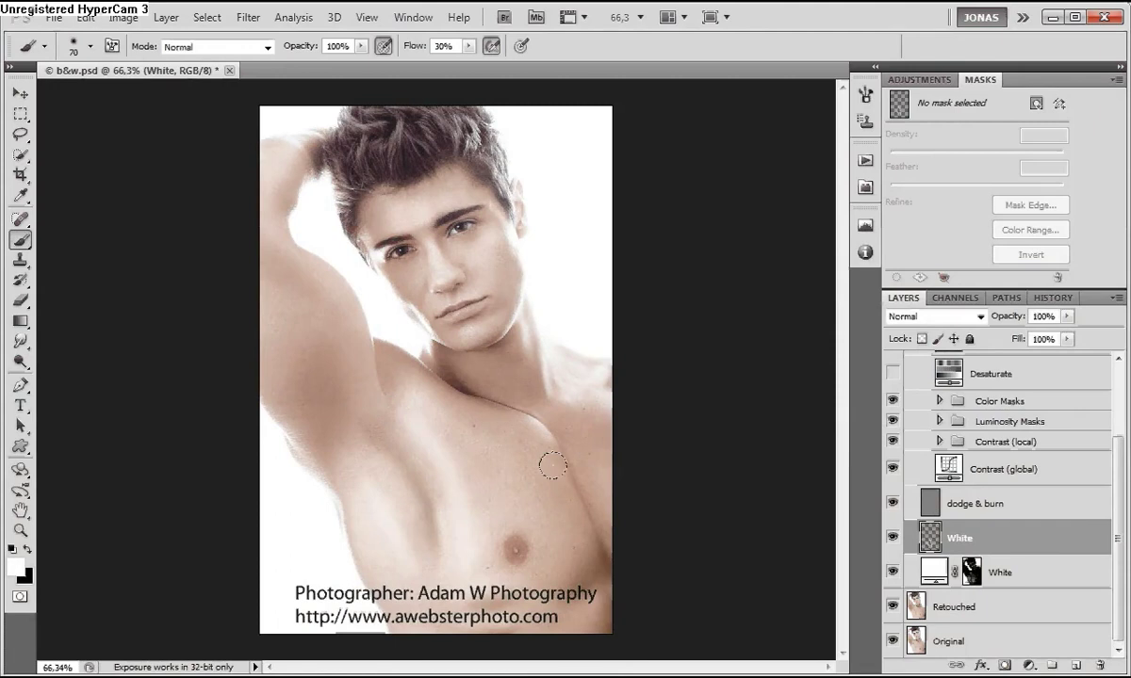
# - Paint more white highlights along the middle of the chest, the collarbone, the neck and the shoulder using a smaller brush
pyautogui.moveTo(553, 465)
pyautogui.mouseDown()
pyautogui.moveTo(533, 514)
pyautogui.moveTo(549, 442)
pyautogui.moveTo(535, 437)
pyautogui.moveTo(582, 433)
pyautogui.mouseUp()
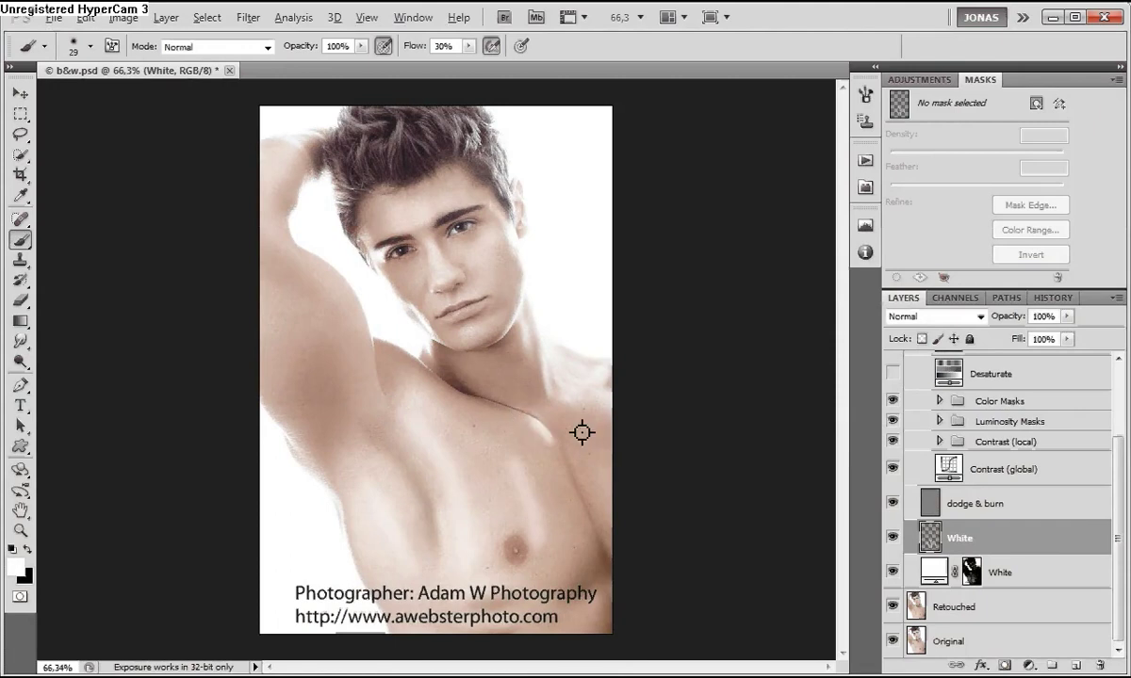
pyautogui.press(']')
pyautogui.press(']')
pyautogui.press(']')
pyautogui.moveTo(532, 349)
pyautogui.mouseDown()
pyautogui.moveTo(597, 381)
pyautogui.moveTo(530, 346)
pyautogui.mouseUp()
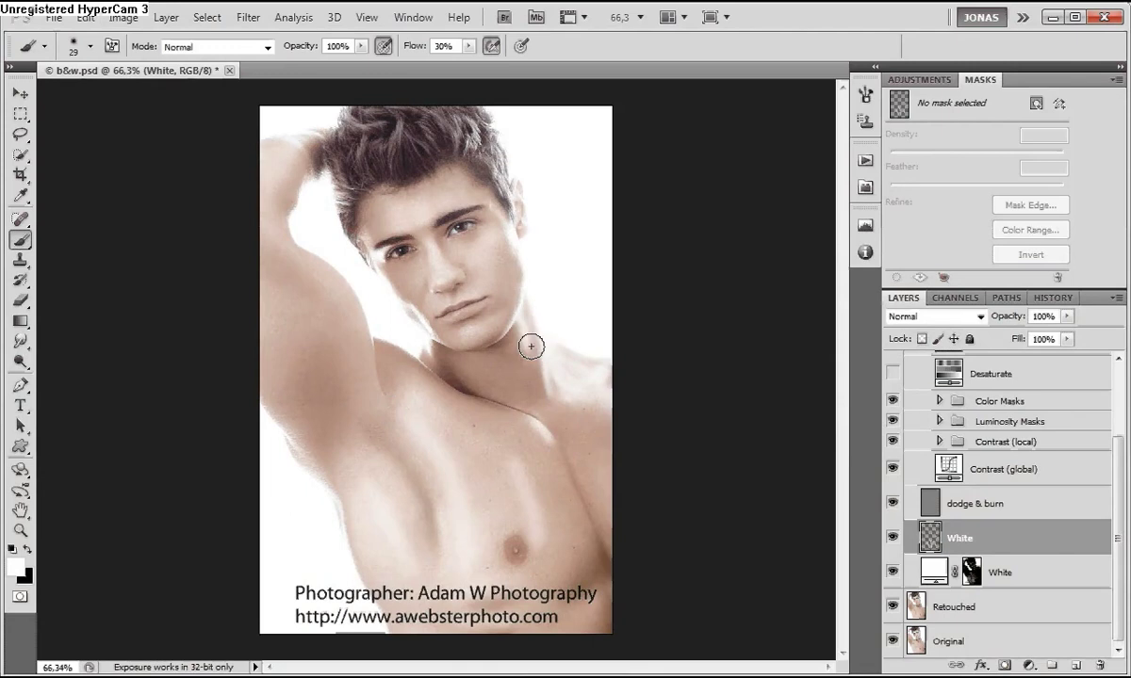
# - Paint more soft white highlights on the face on the White layer, varying the brush size between about 18 and 82 px
pyautogui.press('[')
pyautogui.press('[')
pyautogui.press('[')
pyautogui.press(']')
pyautogui.press(']')
pyautogui.press(']')
pyautogui.moveTo(503, 253)
pyautogui.mouseDown()
pyautogui.moveTo(500, 293)
pyautogui.moveTo(449, 283)
pyautogui.mouseUp()
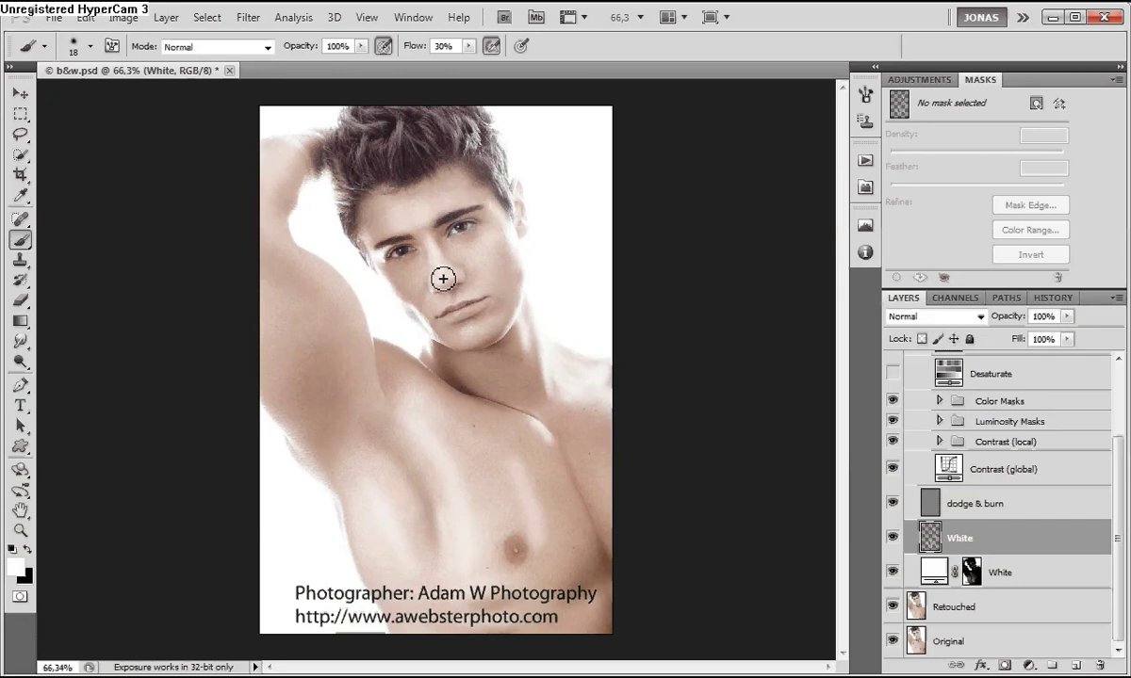
pyautogui.press(']')
pyautogui.press(']')
pyautogui.press(']')
pyautogui.press(']')
pyautogui.press('[')
pyautogui.press('[')
pyautogui.press('[')
pyautogui.press('[')
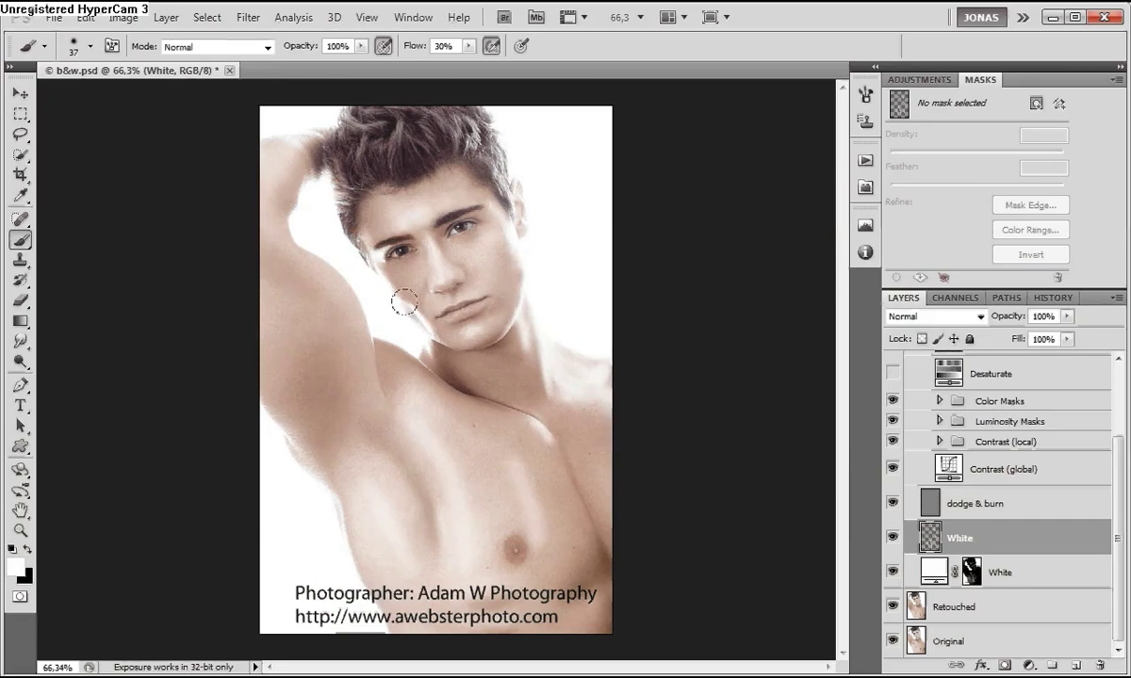
pyautogui.press(']')
pyautogui.press(']')
pyautogui.press(']')
pyautogui.press(']')
pyautogui.press(']')
pyautogui.press(']')
pyautogui.press(']')
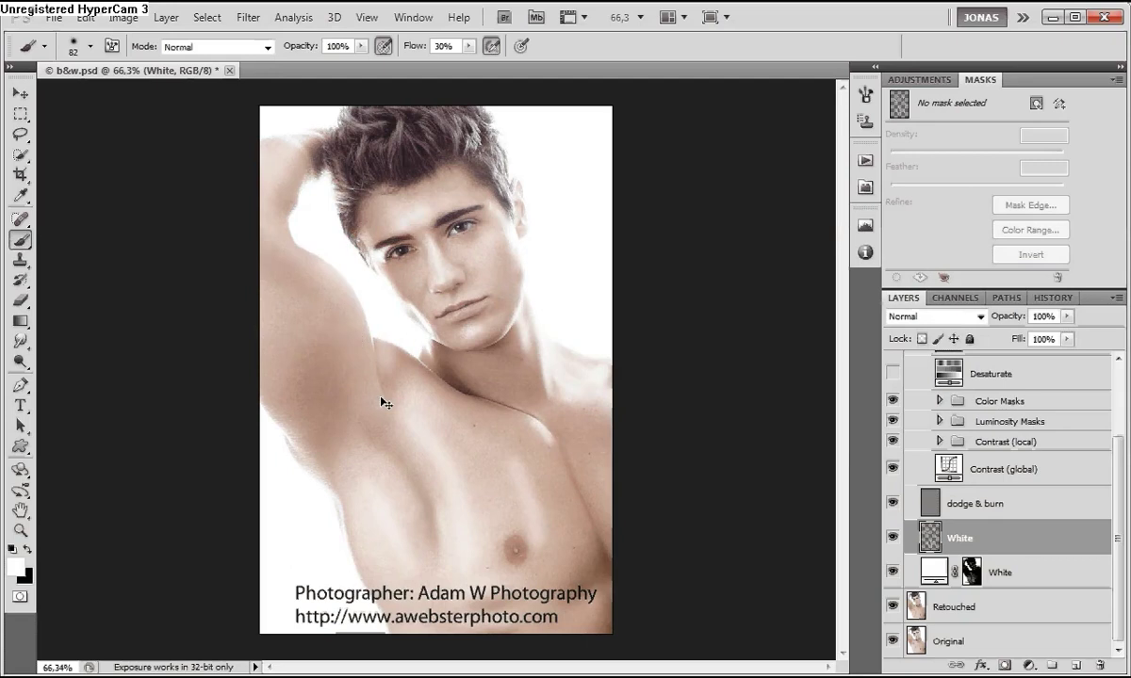
pyautogui.press('[')
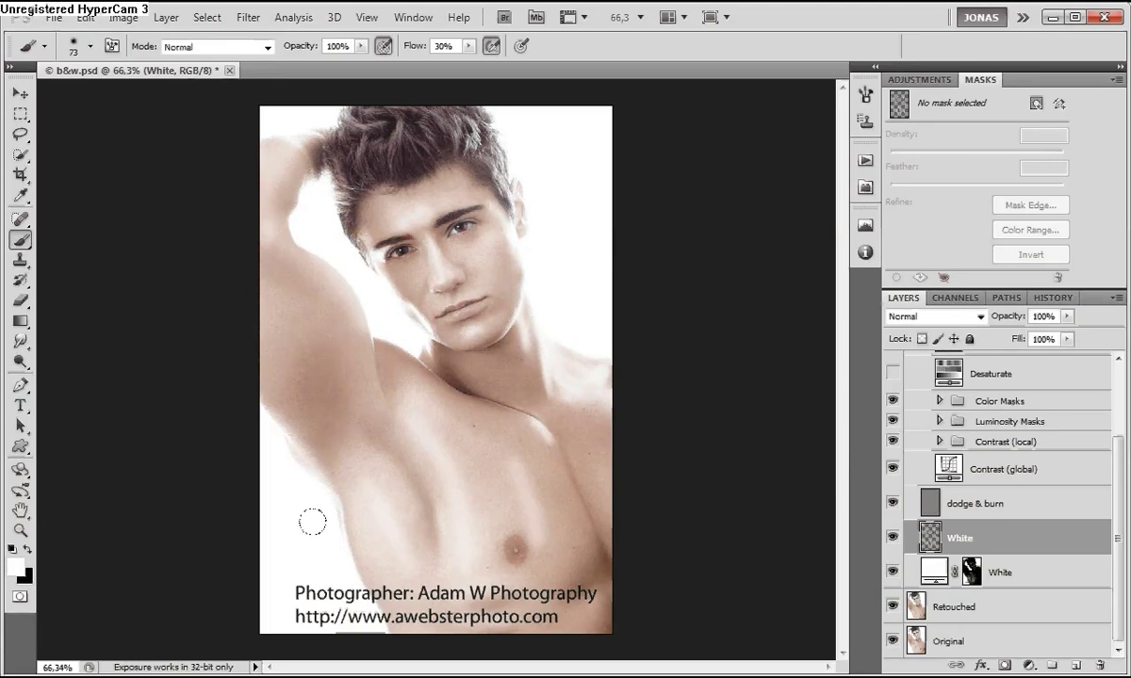
# - Erase the white highlight above the nipple with a 95 px Eraser and apply a 15-pixel Gaussian Blur to the White layer
pyautogui.press('e')
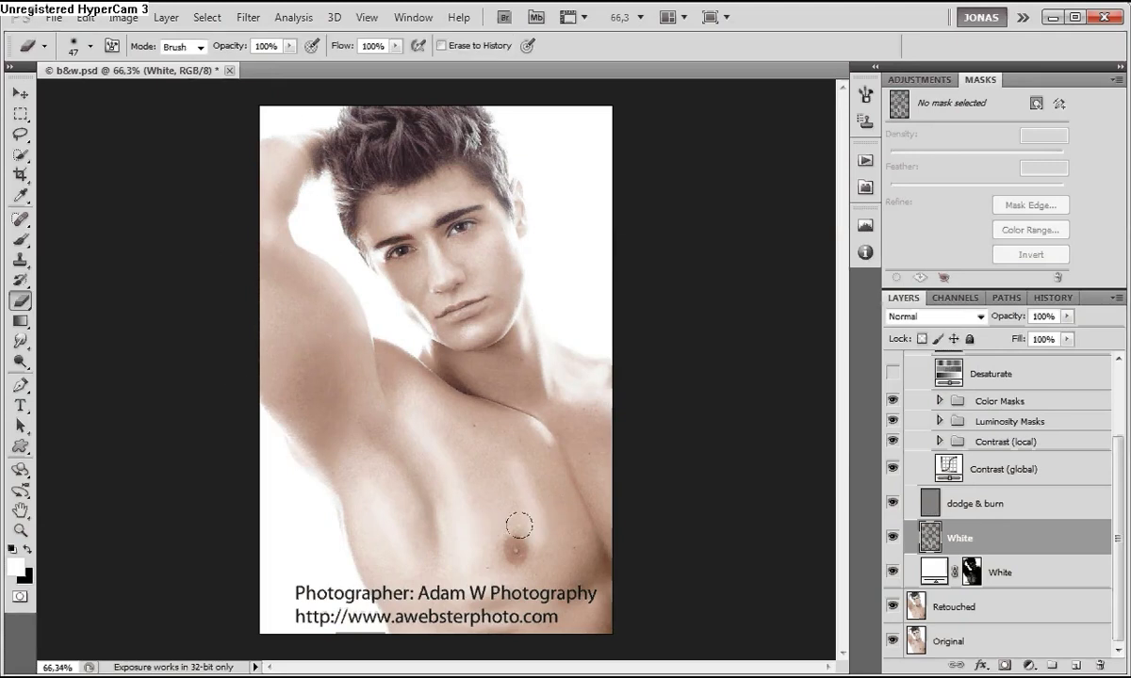
pyautogui.moveTo(493, 493); pyautogui.dragTo(525, 494)
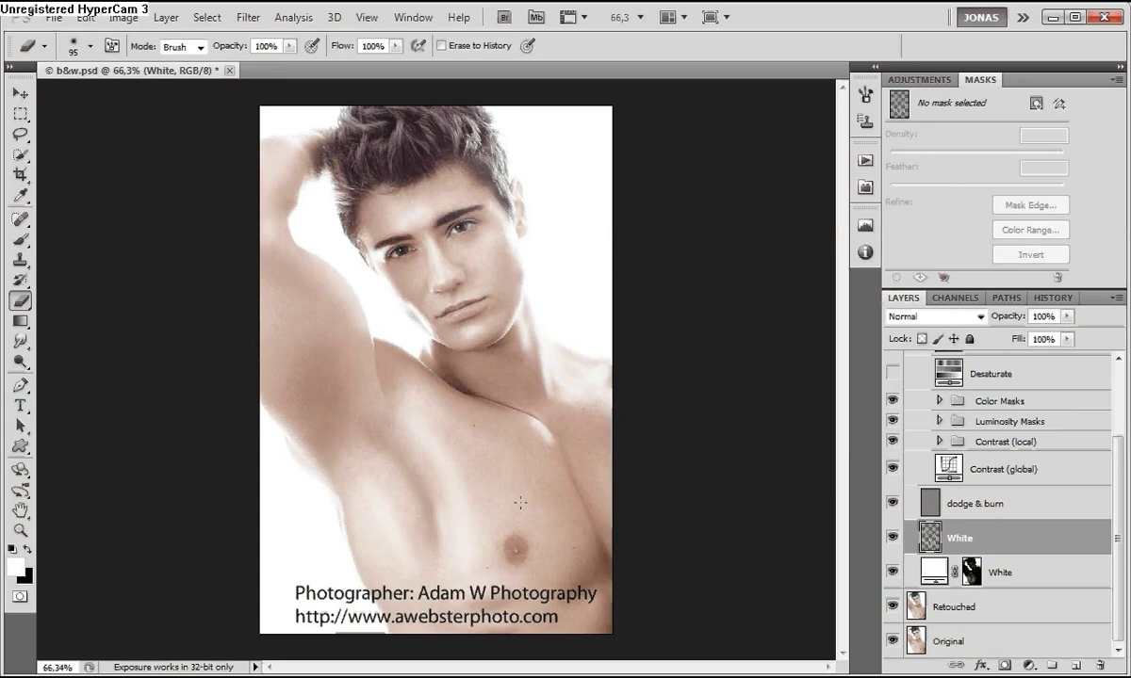
pyautogui.click(248, 18)
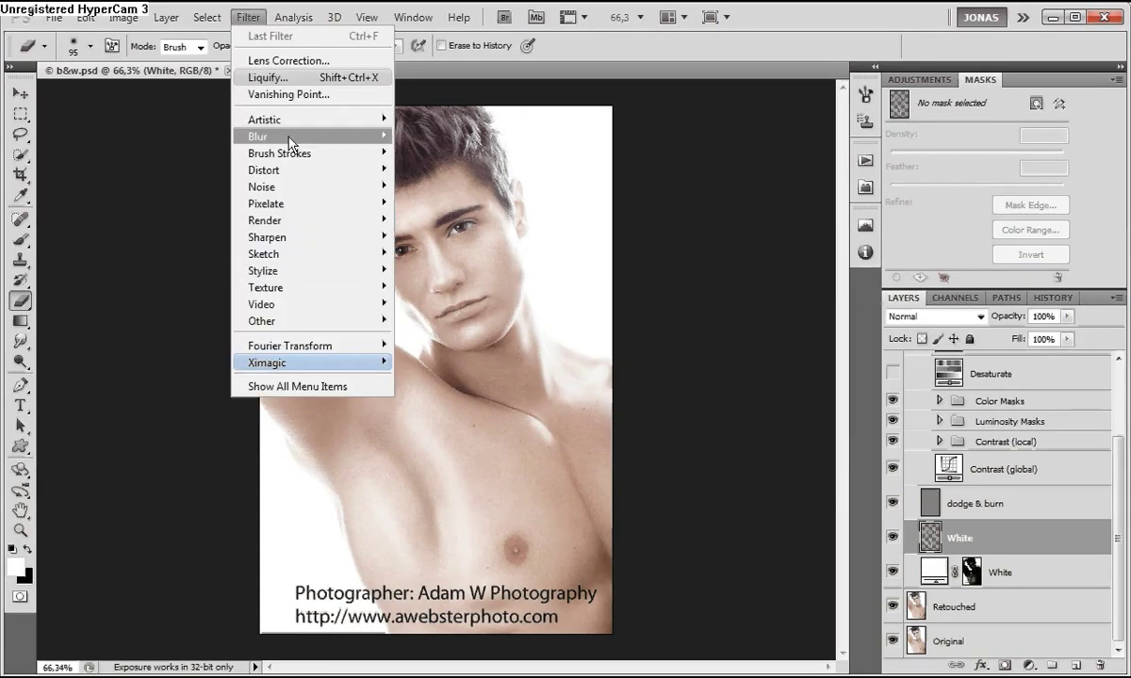
pyautogui.moveTo(288, 142)
pyautogui.click(149, 198)
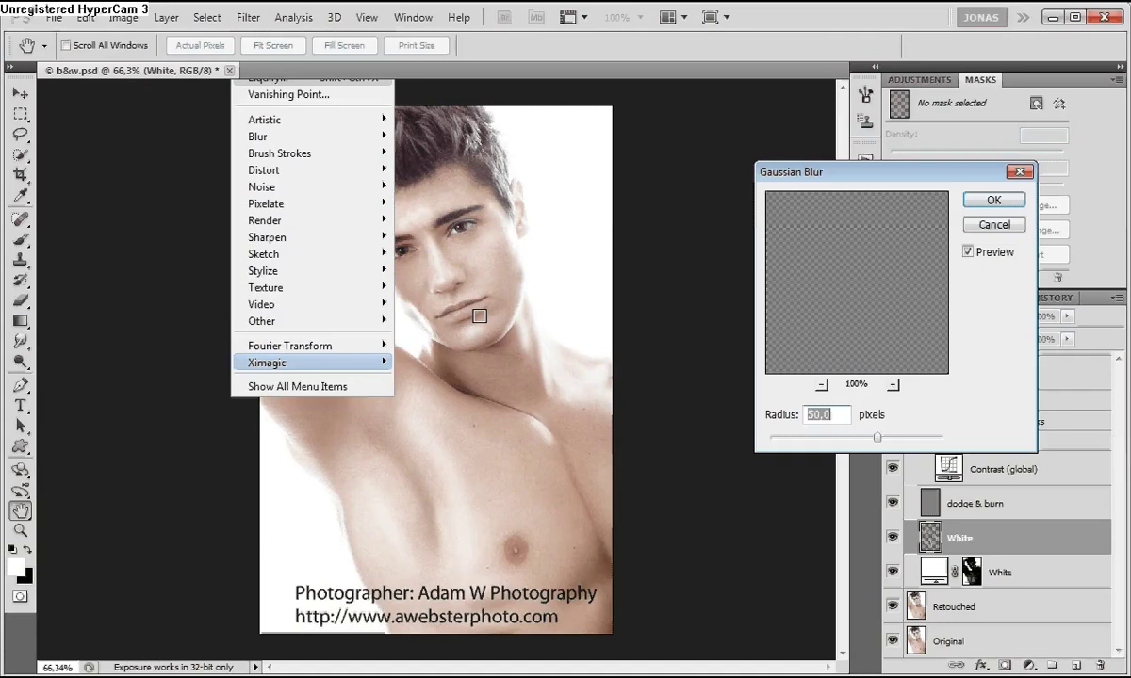
pyautogui.moveTo(842, 443); pyautogui.dragTo(847, 444)
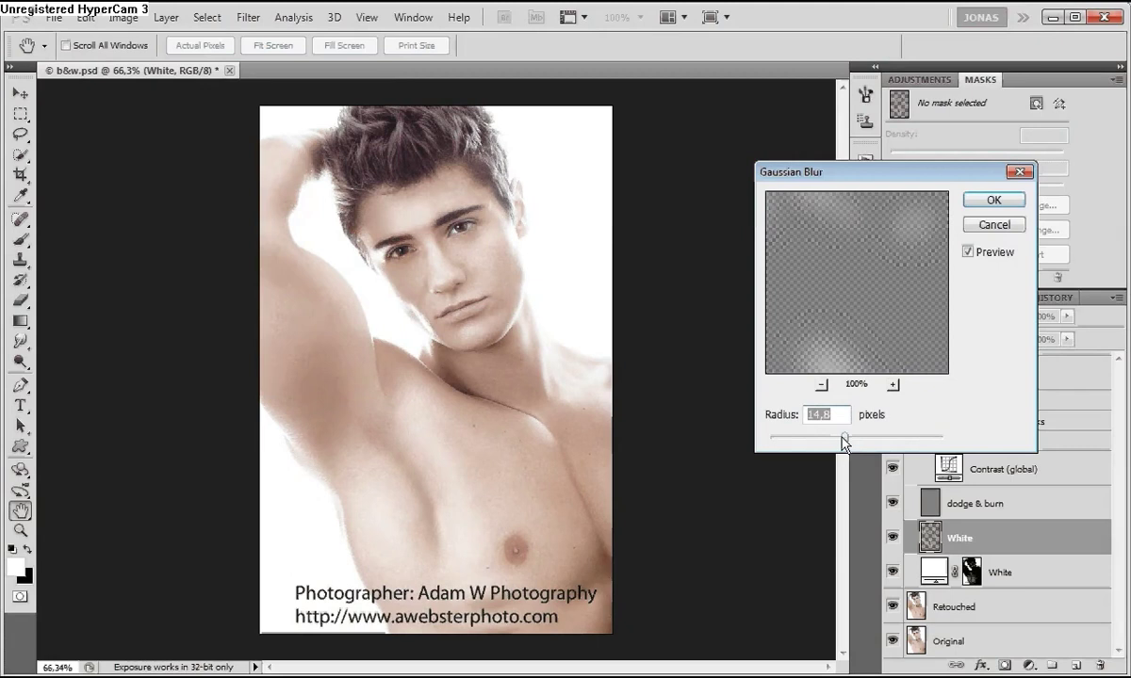
pyautogui.write('15')
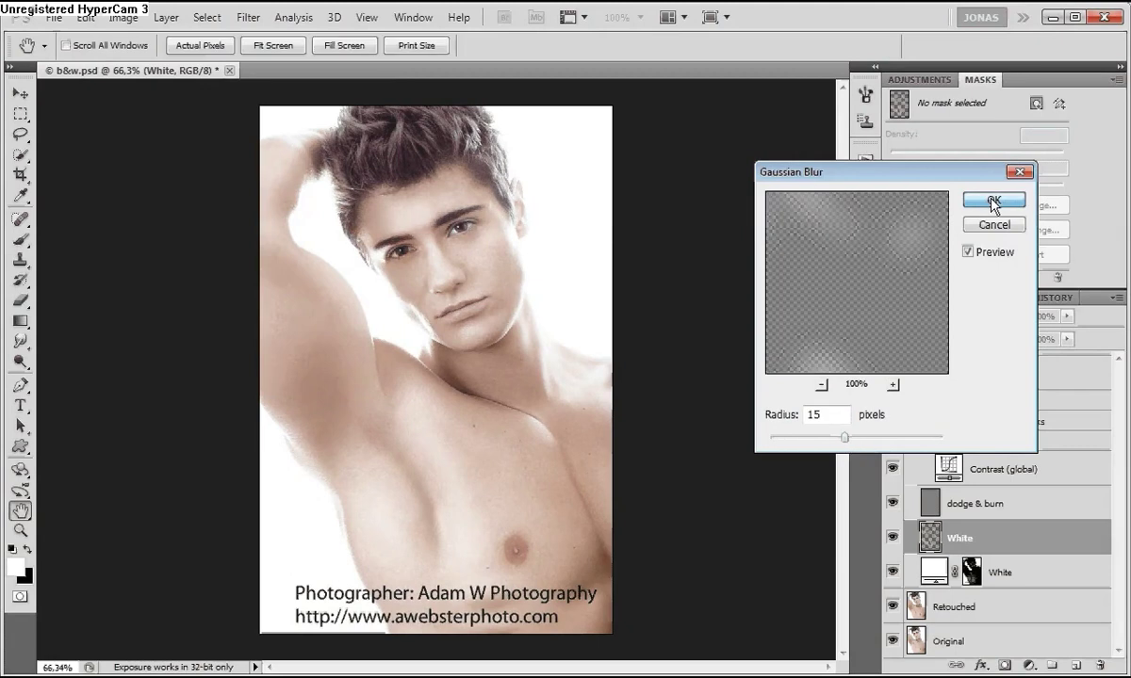
pyautogui.click(993, 200)
# - Try the blurred White layer at about 20% opacity, compare it with the layer hidden, and return its opacity to 100%
pyautogui.moveTo(1008, 322); pyautogui.dragTo(999, 324)
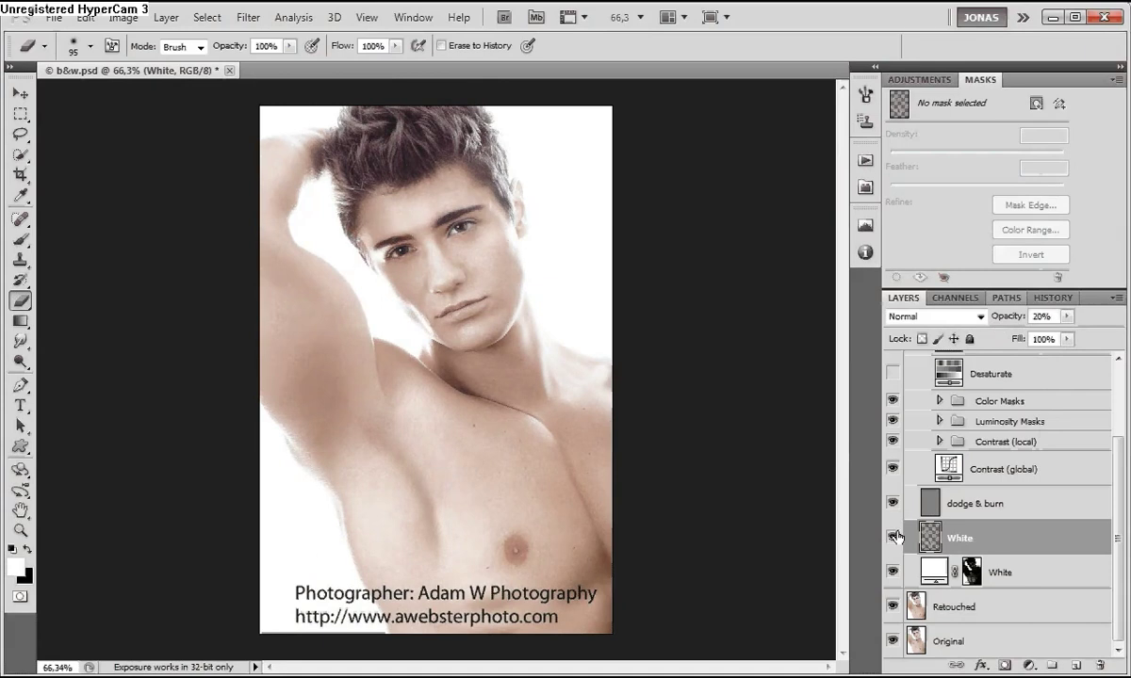
pyautogui.moveTo(1000, 321); pyautogui.dragTo(1003, 323)
pyautogui.click(892, 538)
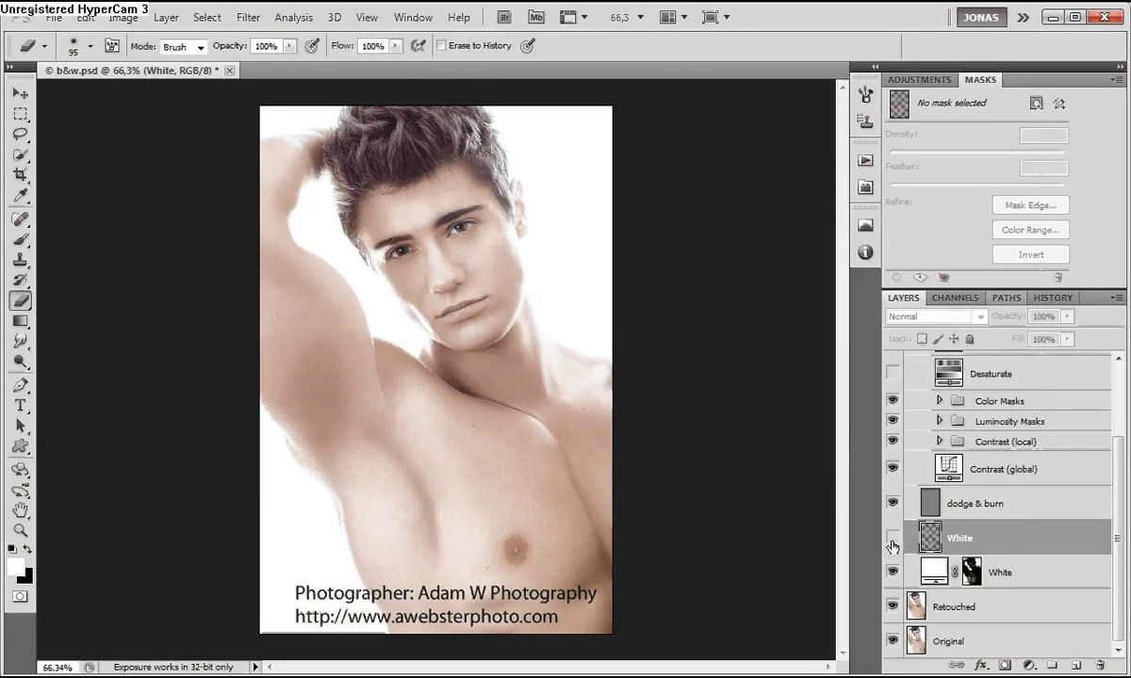
pyautogui.click(891, 539)
pyautogui.click(1044, 317)
pyautogui.write('100')
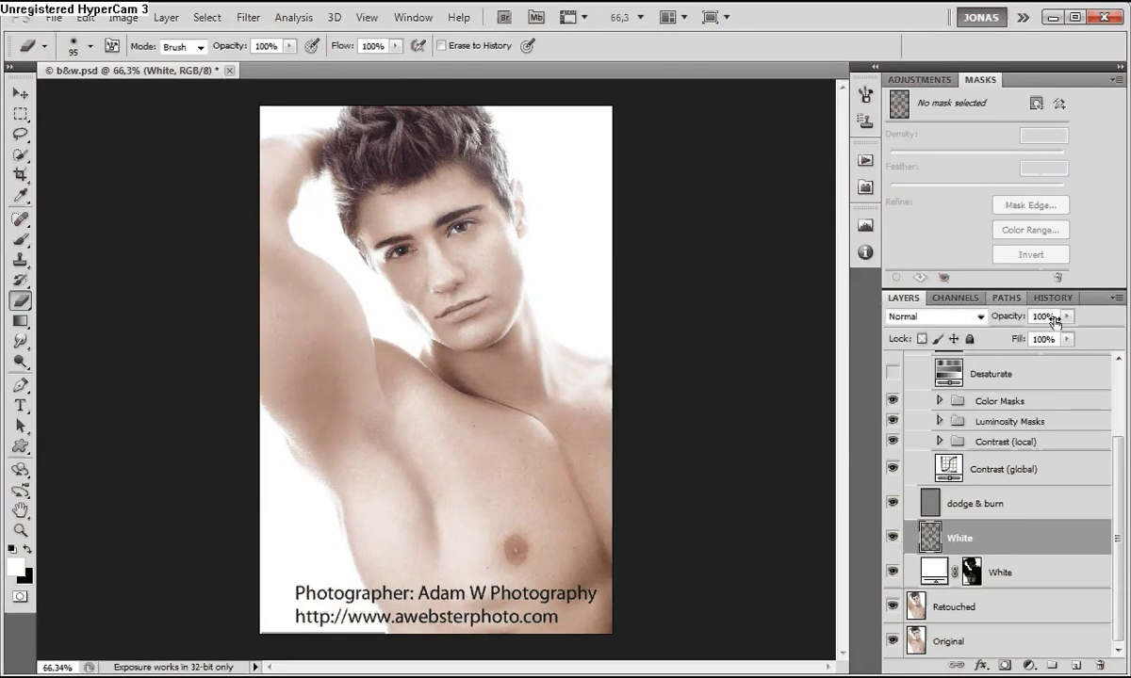
# - Lower the opacity of the blurred White layer, comparing the portrait with and without it before and after the change
pyautogui.click(892, 540)
pyautogui.click(892, 540)
pyautogui.moveTo(995, 323)
pyautogui.mouseDown()
pyautogui.moveTo(980, 315)
pyautogui.moveTo(1001, 321)
pyautogui.mouseUp()
pyautogui.click(891, 542)
pyautogui.click(891, 542)
# - Select the dodge & burn layer and make the Desaturate adjustment layer visible
pyautogui.click(935, 509)
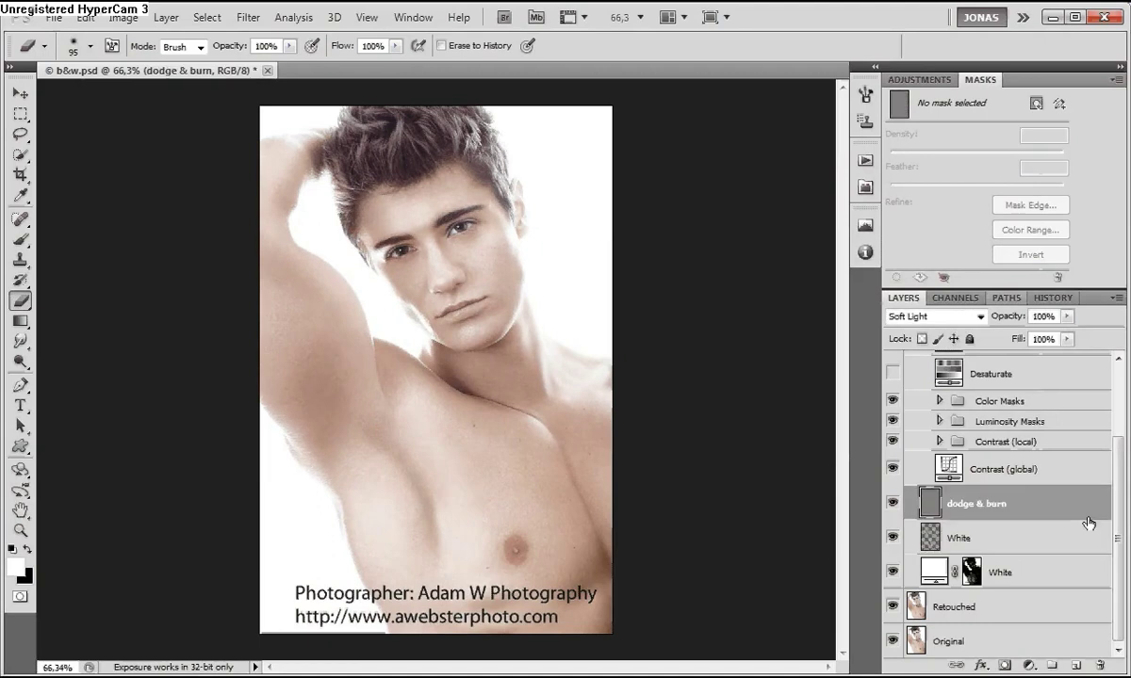
pyautogui.scroll(3, 1089, 523)
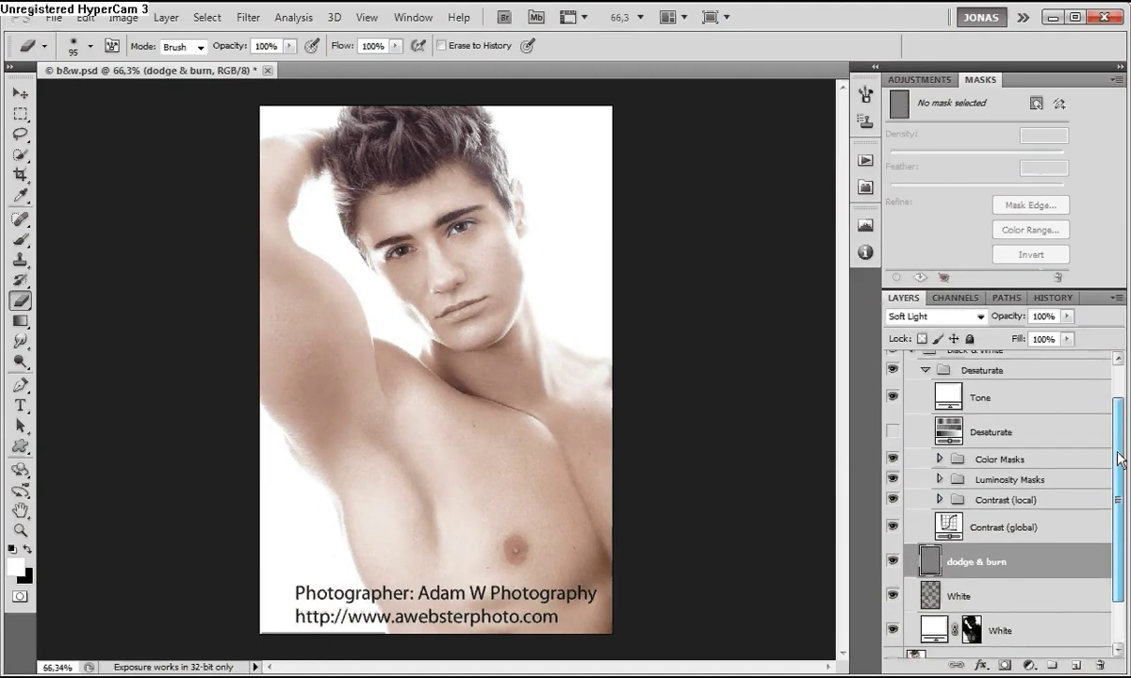
pyautogui.scroll(2, 1119, 459)
pyautogui.click(892, 479)
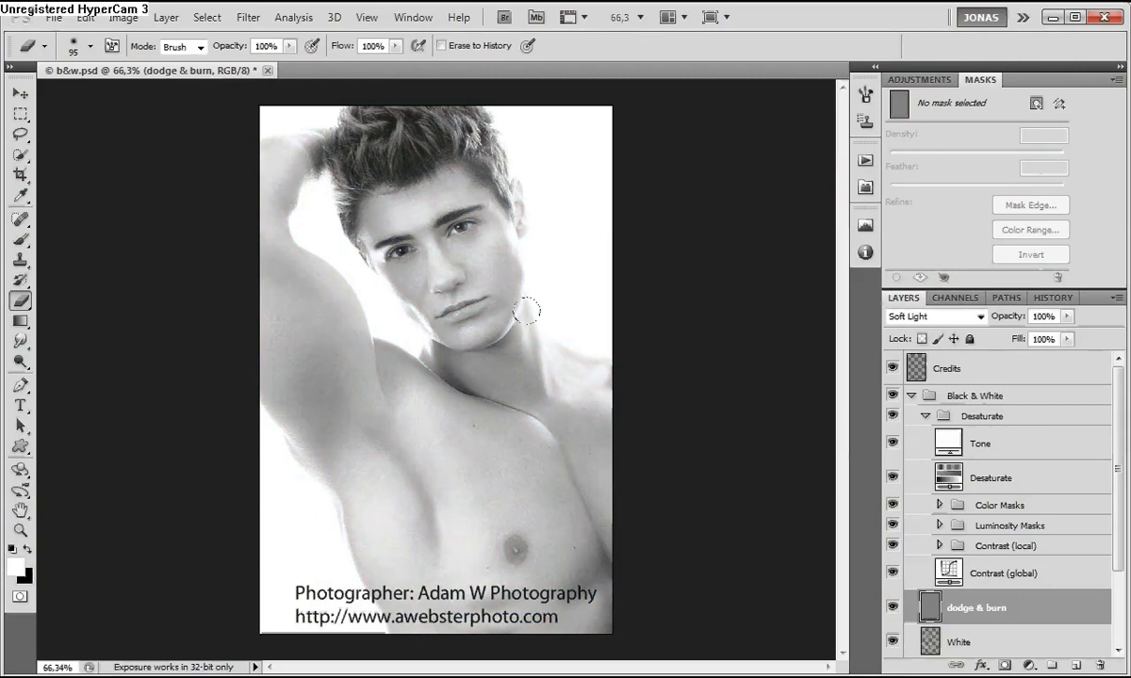
# - Set the Brush to 15 px and 10% flow for dodging and burning the face, keeping white as the foreground color
pyautogui.press('b')
pyautogui.moveTo(424, 317); pyautogui.dragTo(409, 321)
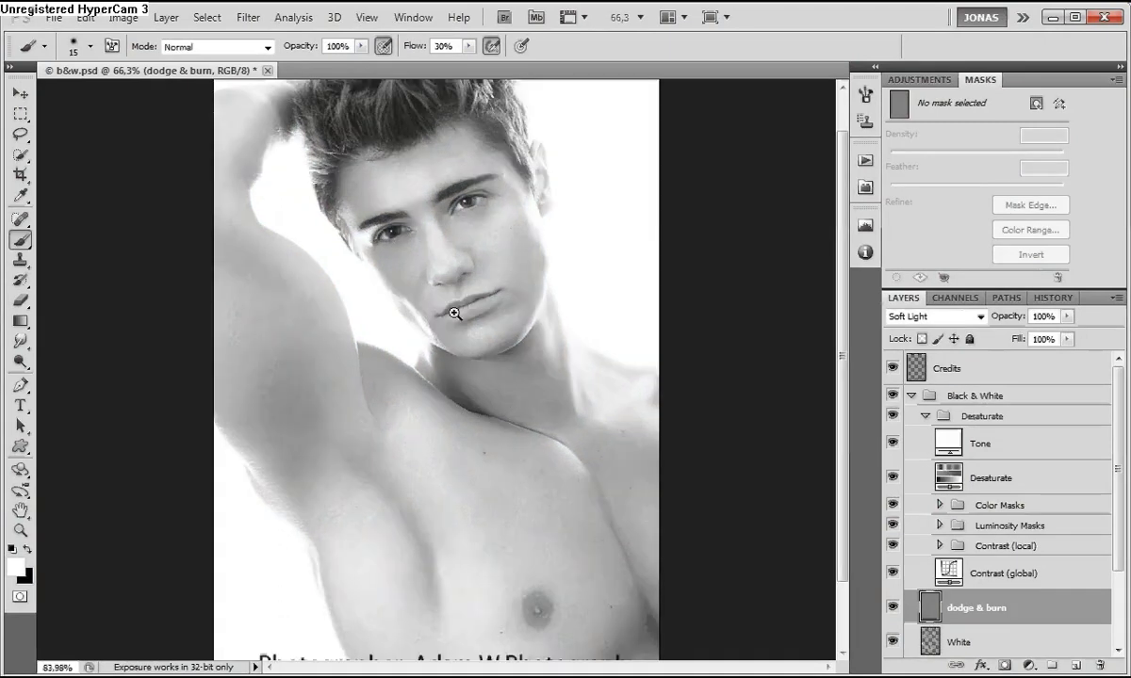
pyautogui.scroll(3, 393, 314)
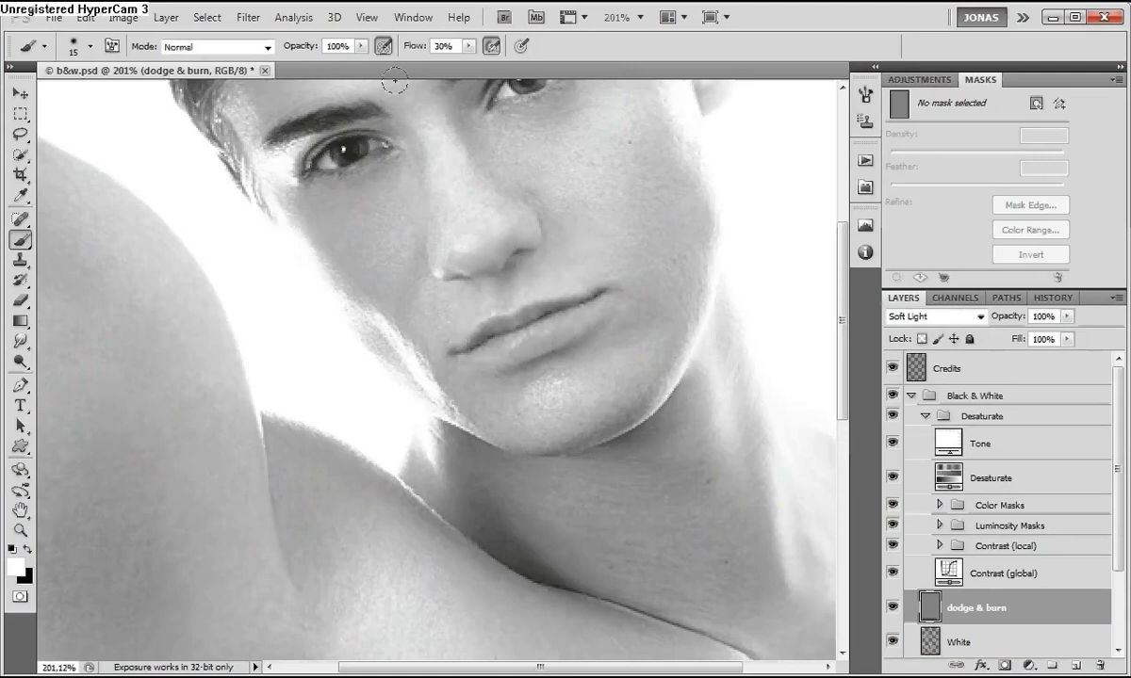
pyautogui.moveTo(417, 50); pyautogui.dragTo(414, 52)
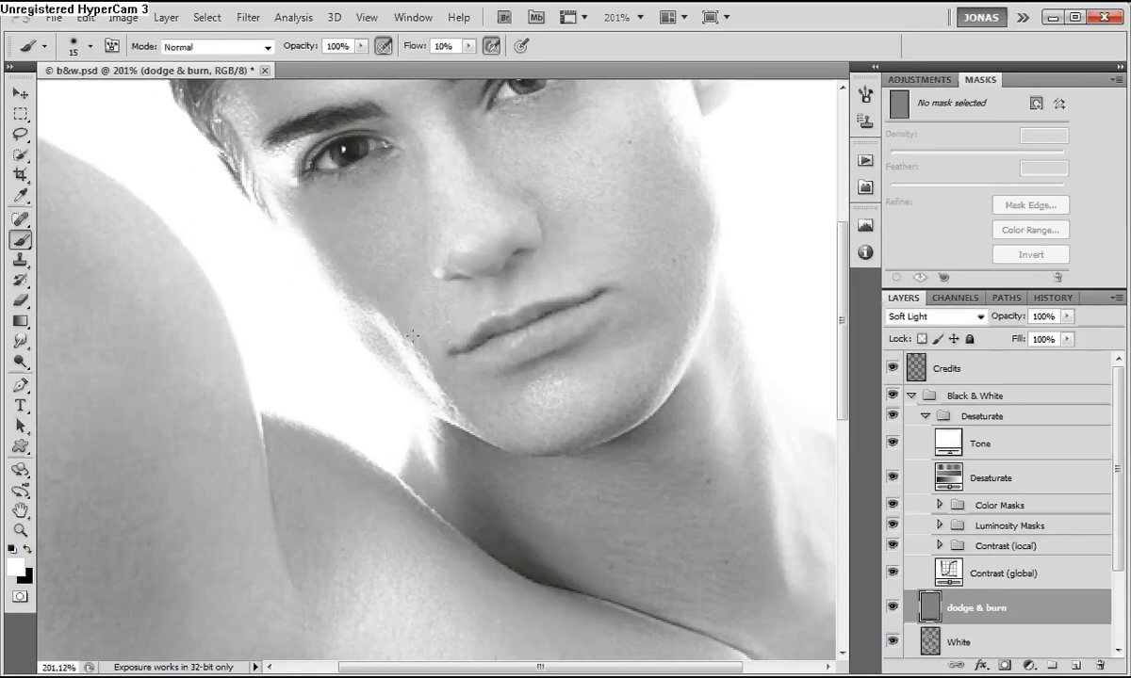
pyautogui.press('x')
pyautogui.press('x')
# - Compare the whole portrait with and without the dodge & burn layer, leaving the layer visible
pyautogui.hotkey('ctrl', '0')
pyautogui.click(893, 608)
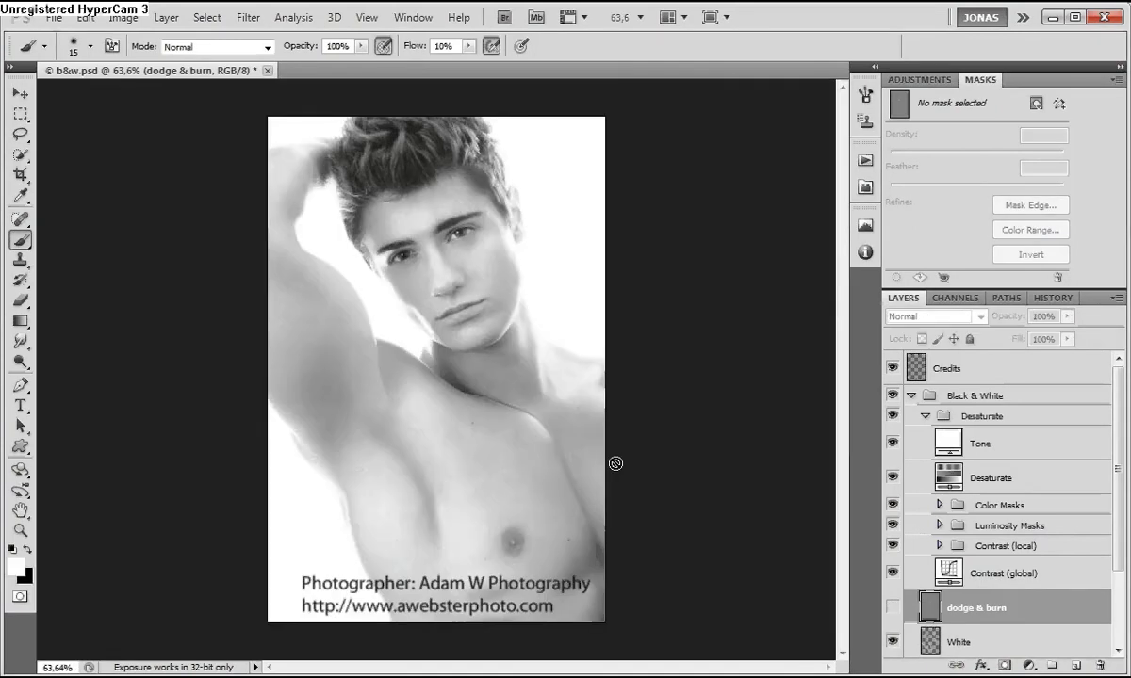
pyautogui.click(892, 608)
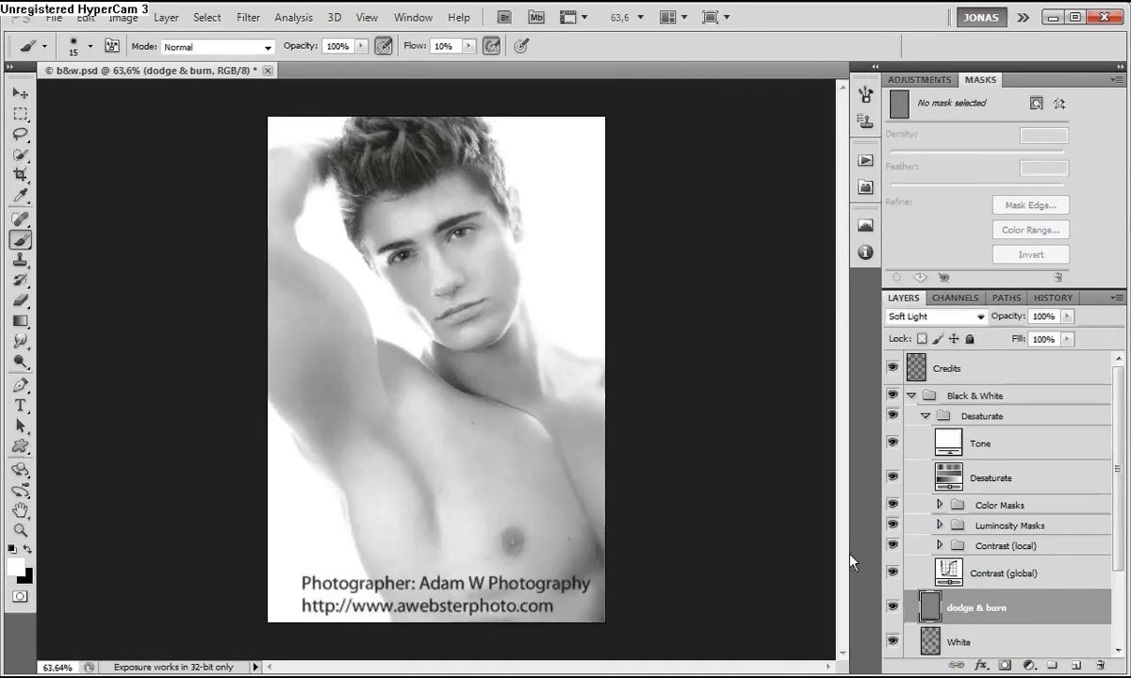
# - Darken the midtones in the Green channel of the Contrast (global) Curves layer with a point at input 186, output 133
pyautogui.click(996, 578)
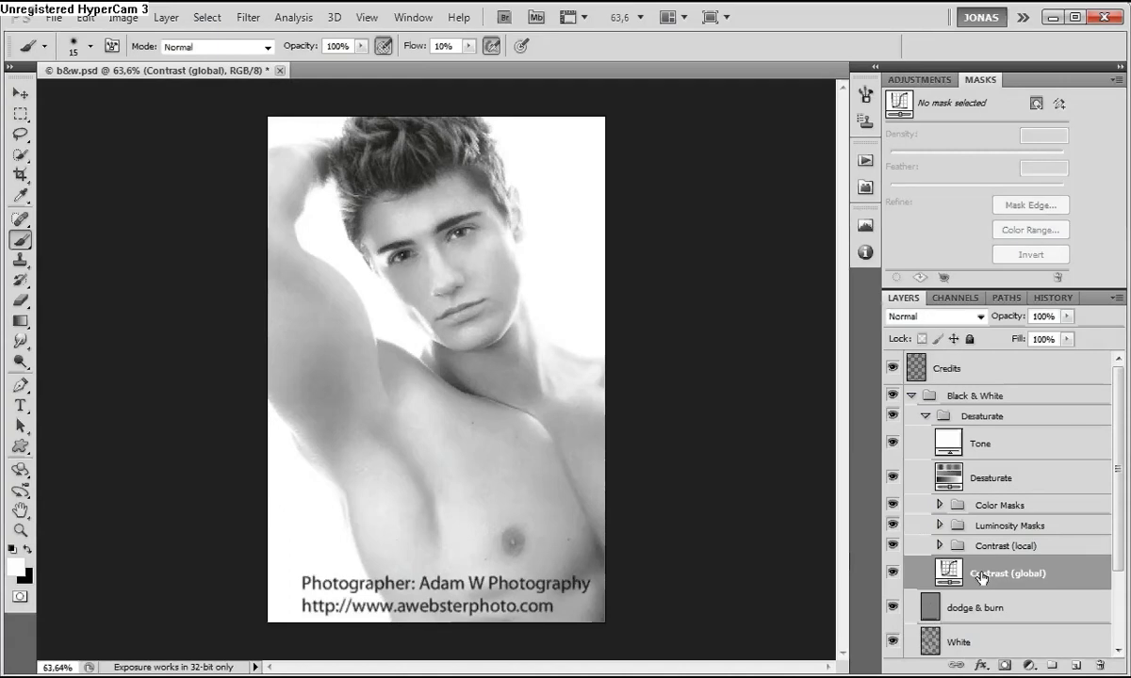
pyautogui.click(919, 79)
pyautogui.click(898, 132)
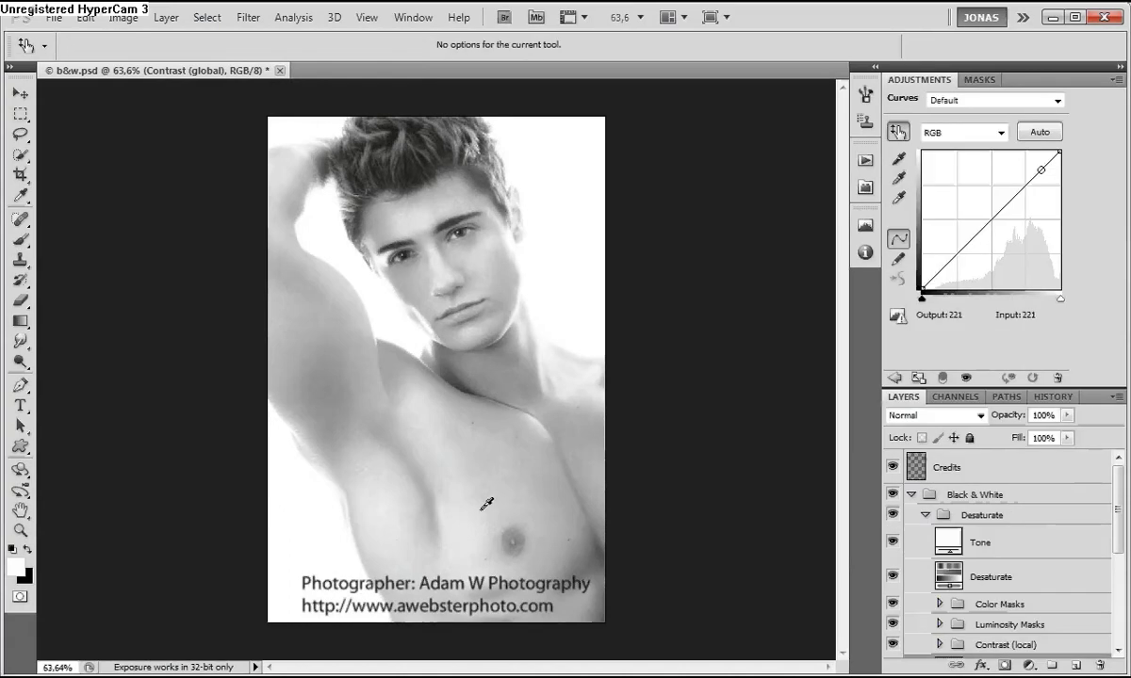
pyautogui.click(963, 133)
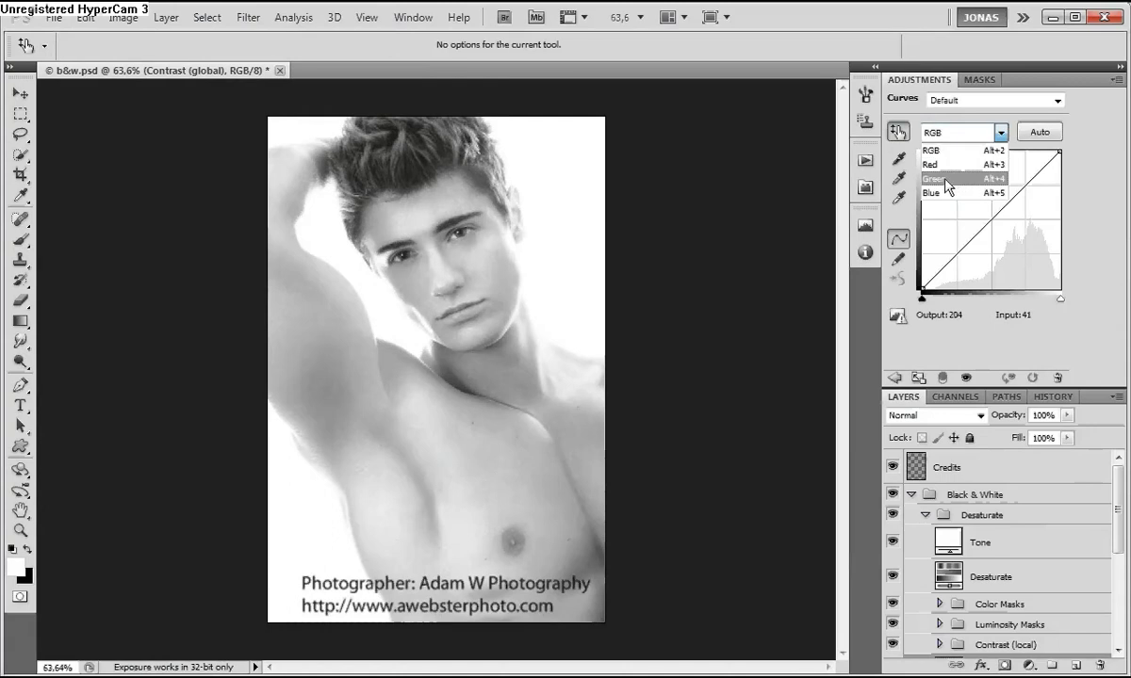
pyautogui.click(949, 179)
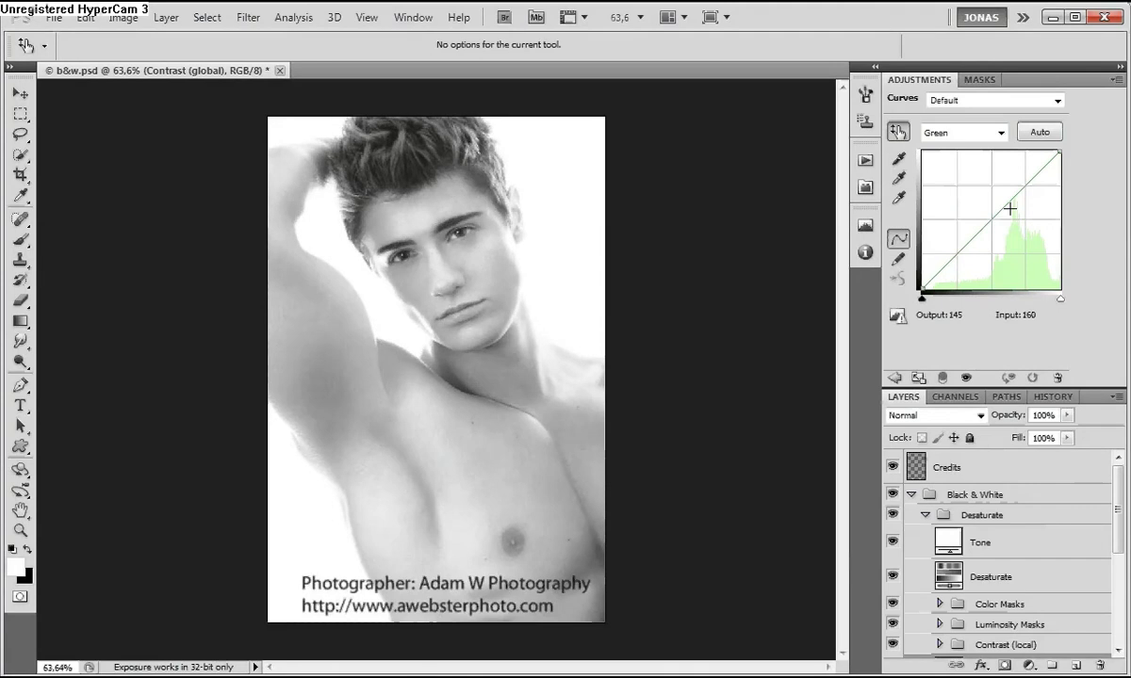
pyautogui.moveTo(1009, 209)
pyautogui.mouseDown()
pyautogui.moveTo(1020, 226)
pyautogui.moveTo(1022, 216)
pyautogui.mouseUp()
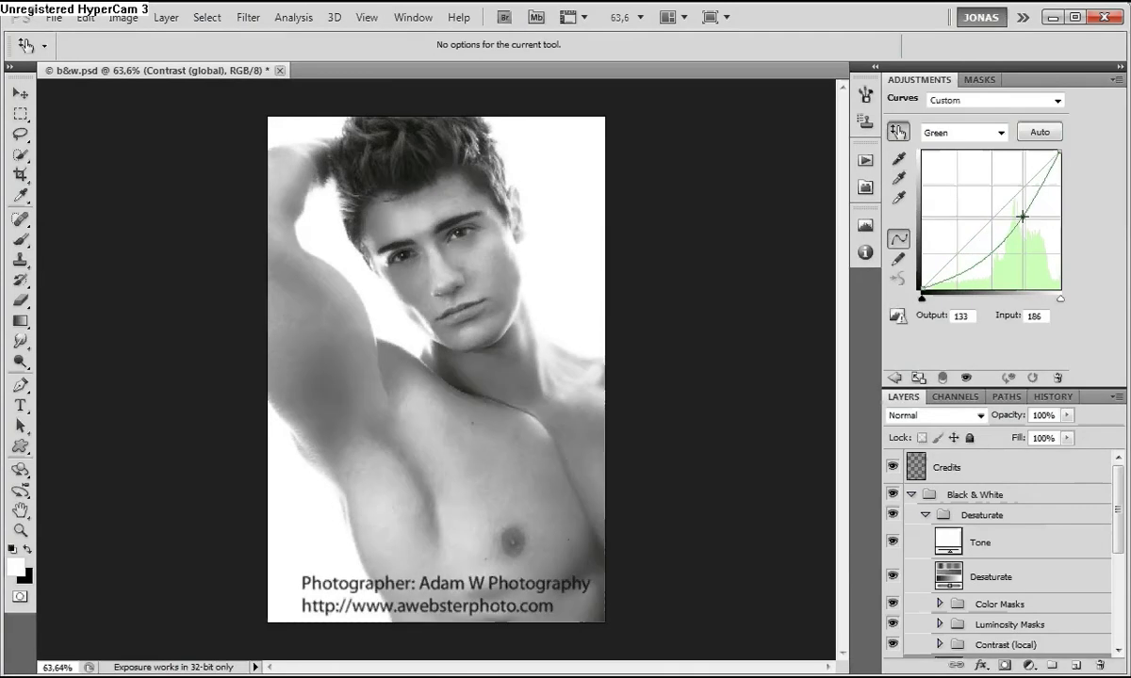
# - Add a shadow point at input 64, output 46 and a highlight point at input 237, output 218 to the Green curve
pyautogui.click(954, 267)
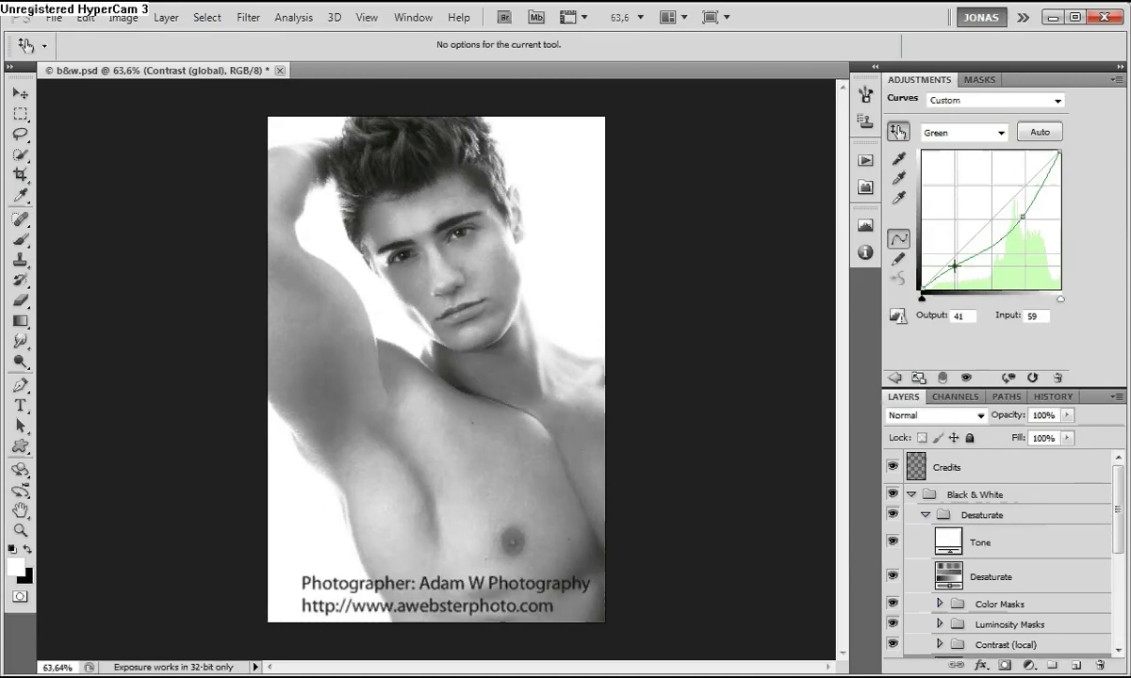
pyautogui.moveTo(954, 267); pyautogui.dragTo(958, 264)
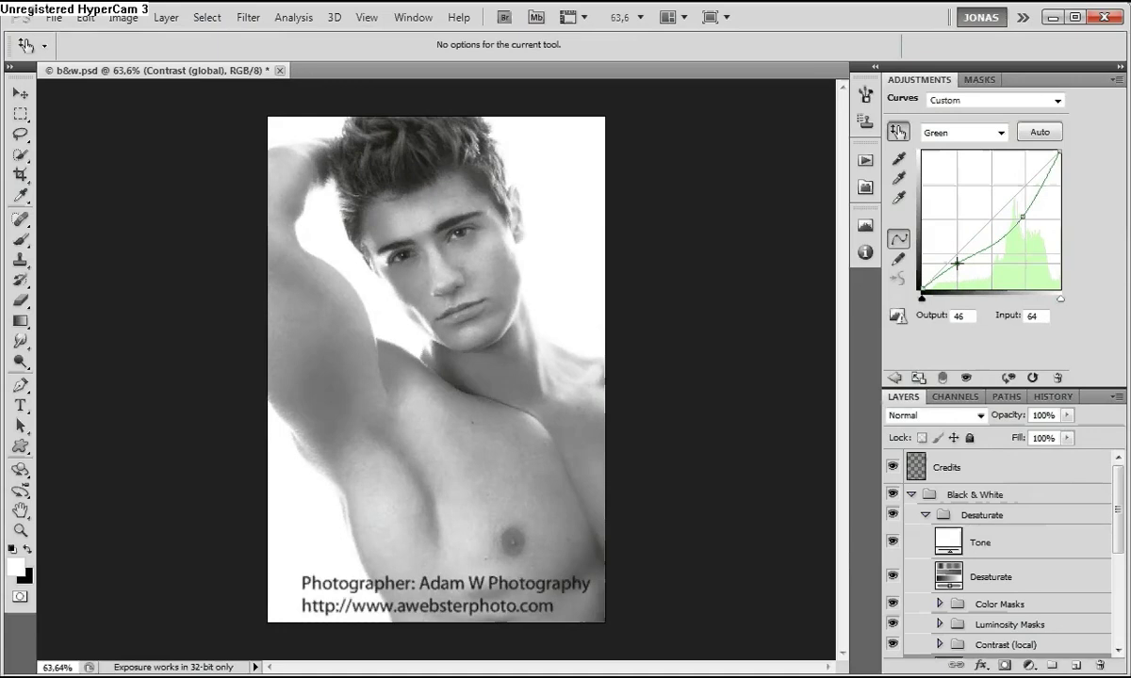
pyautogui.click(1050, 172)
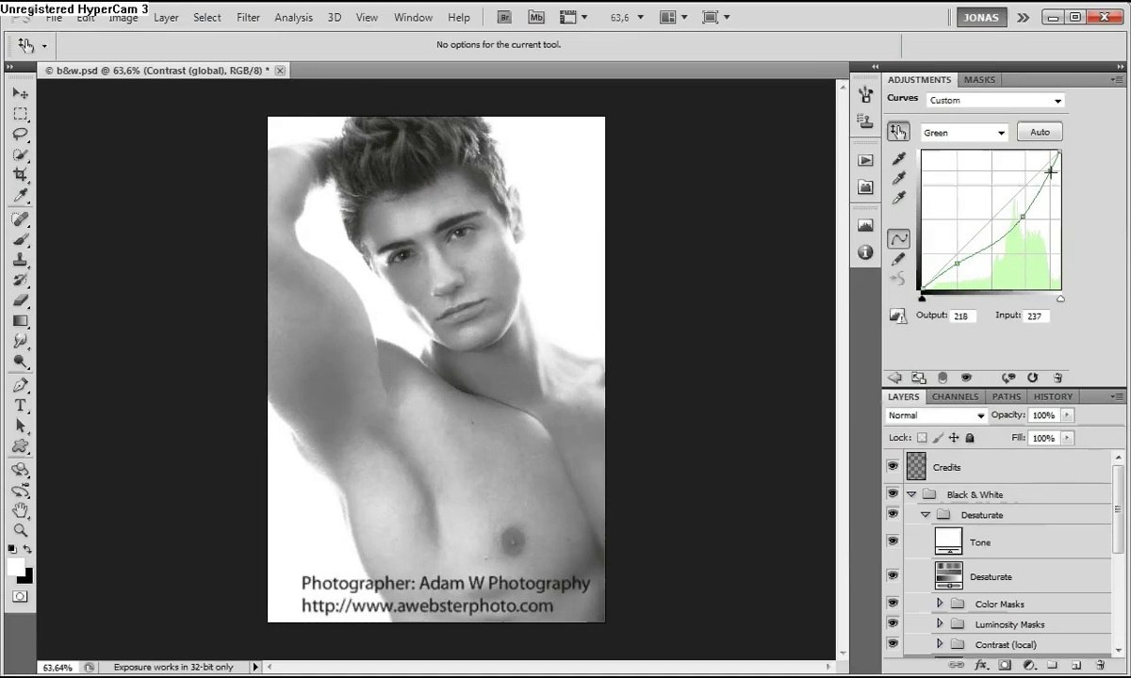
# - Move the Green curve's midtone point to input 171, output 126 and its highlight point to input 233, output 218
pyautogui.click(1022, 218)
pyautogui.moveTo(1023, 221); pyautogui.dragTo(1014, 221)
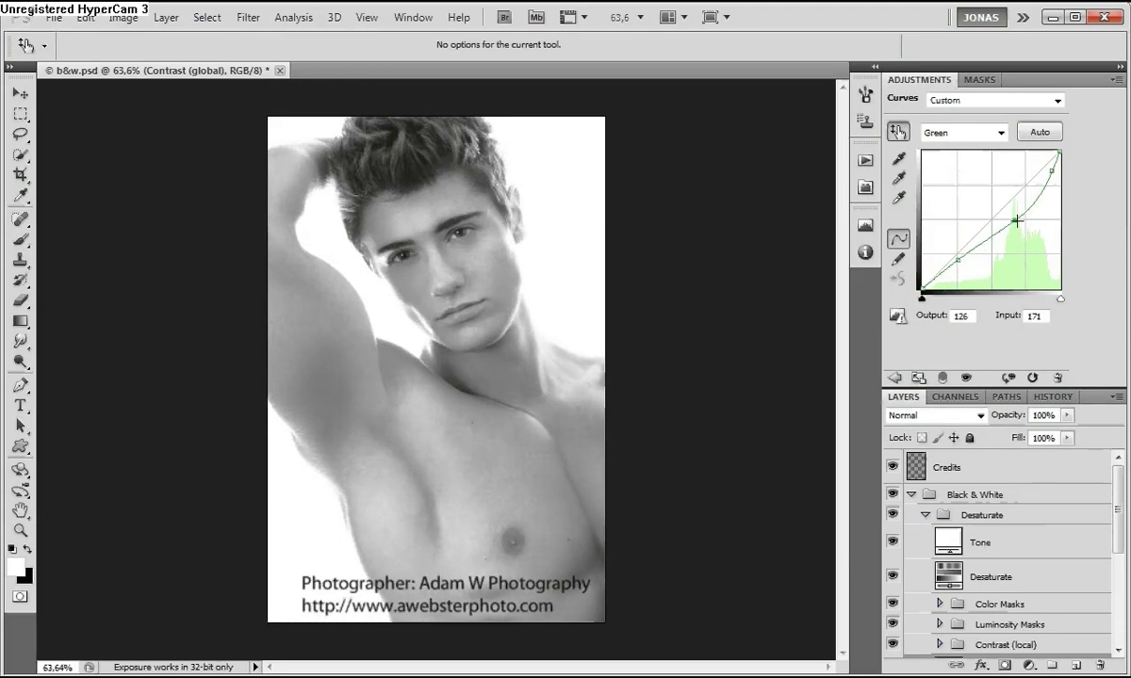
pyautogui.click(1051, 170)
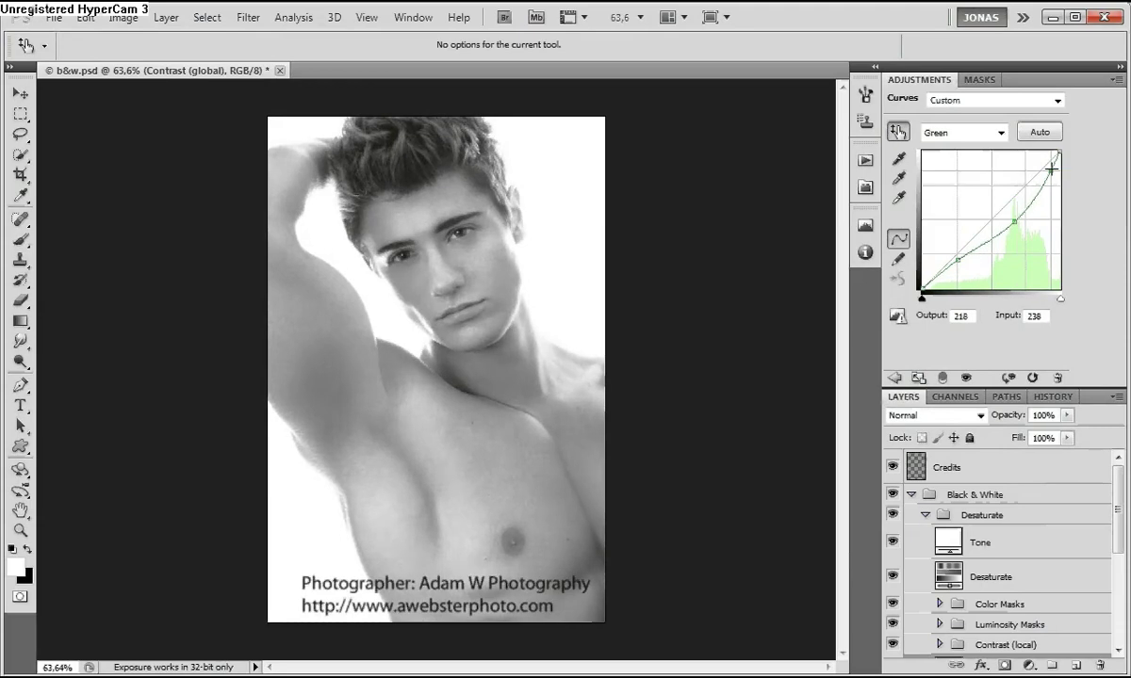
pyautogui.moveTo(1051, 170); pyautogui.dragTo(1050, 171)
pyautogui.press('Down')
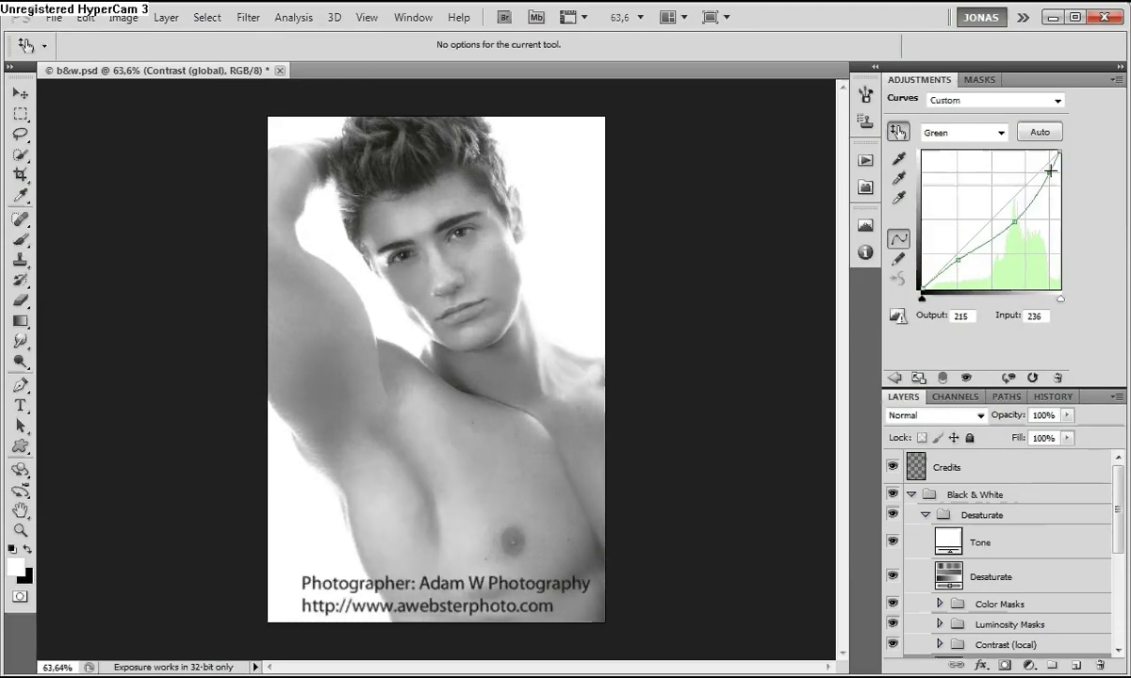
pyautogui.press('Up')
pyautogui.press('Up')
pyautogui.press('Up')
pyautogui.press('Left')
pyautogui.press('Left')
pyautogui.press('Left')
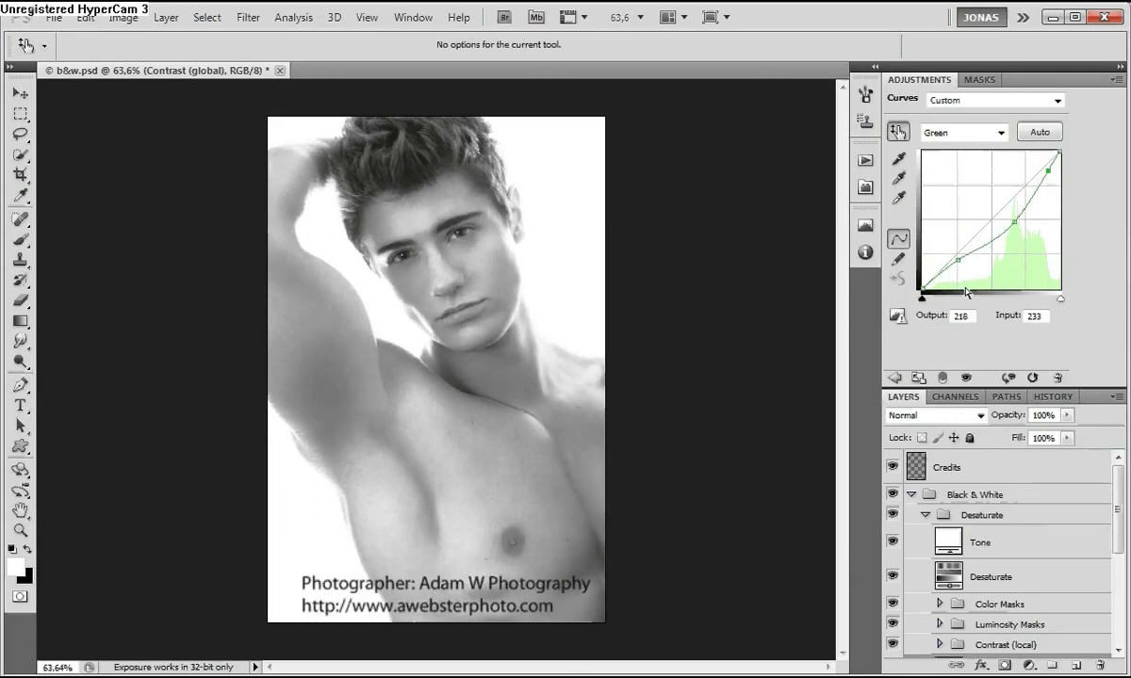
# - Compare the portrait with and without the Contrast (global) layer, leaving the layer visible
pyautogui.scroll(-3, 1099, 569)
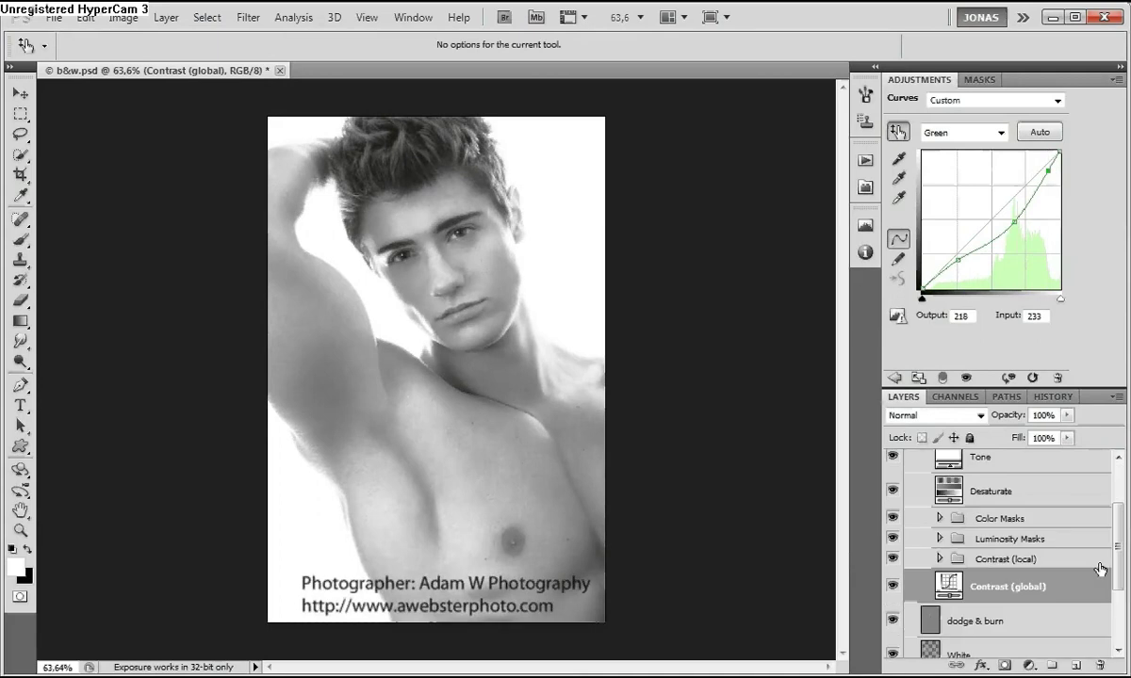
pyautogui.click(891, 588)
pyautogui.click(889, 590)
# - Outline the chest with a freehand lasso selection on the mask of the Contrast #2 layer in the Contrast (local) group
pyautogui.click(997, 561)
pyautogui.click(938, 559)
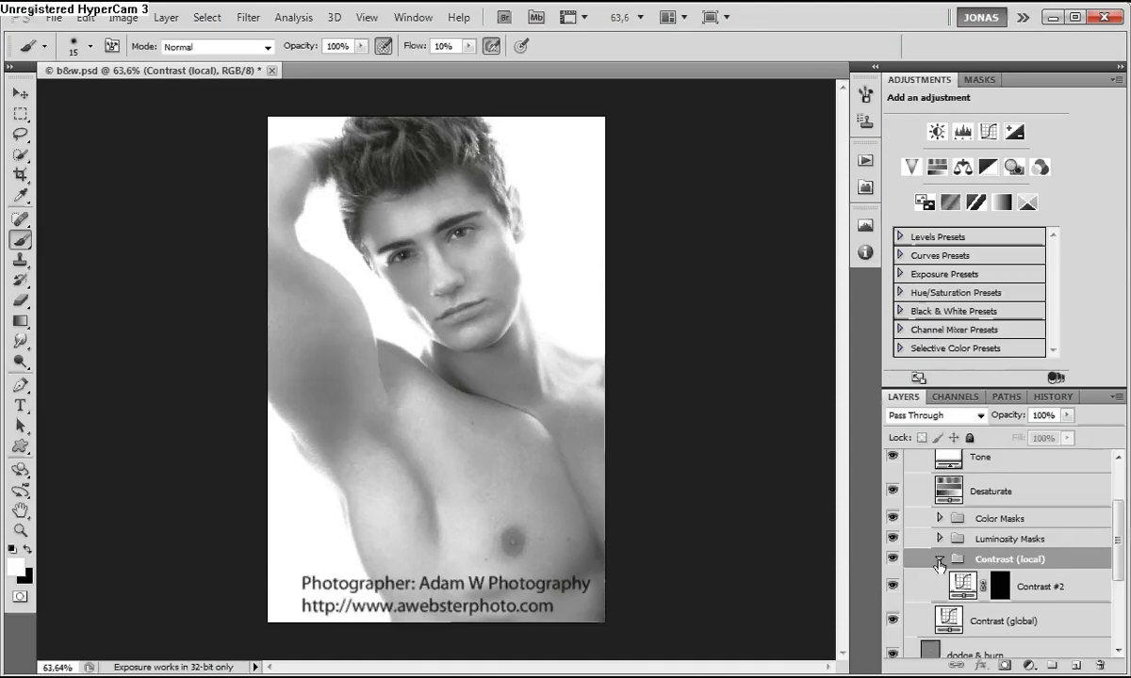
pyautogui.moveTo(1117, 565); pyautogui.dragTo(1117, 584)
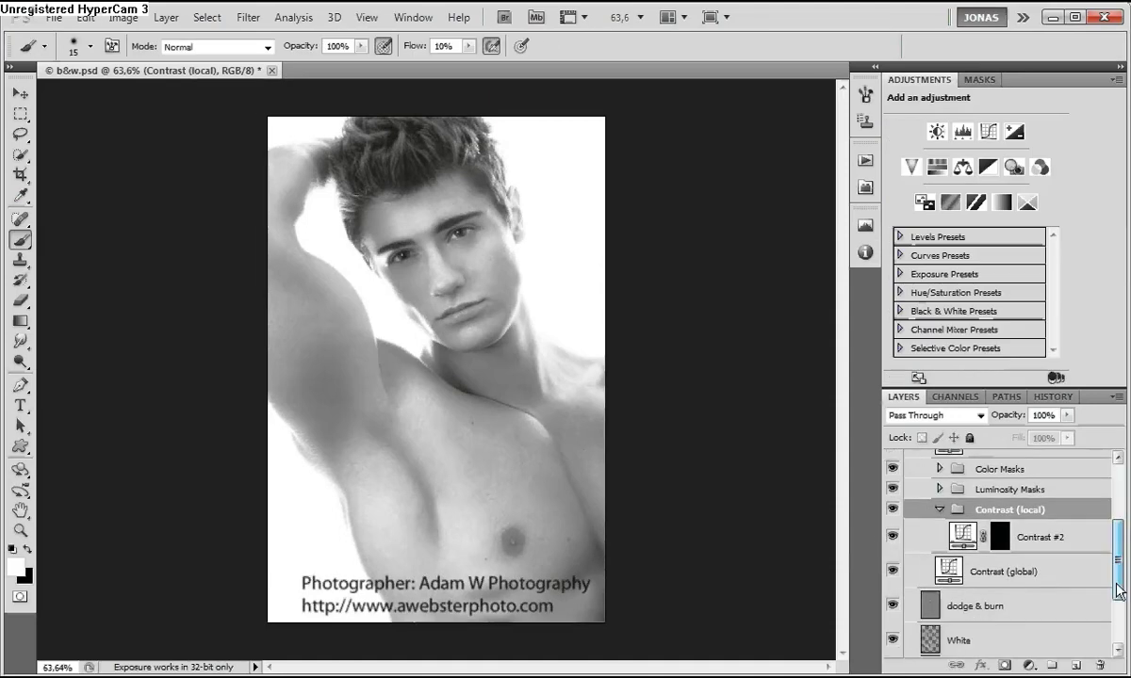
pyautogui.click(1001, 534)
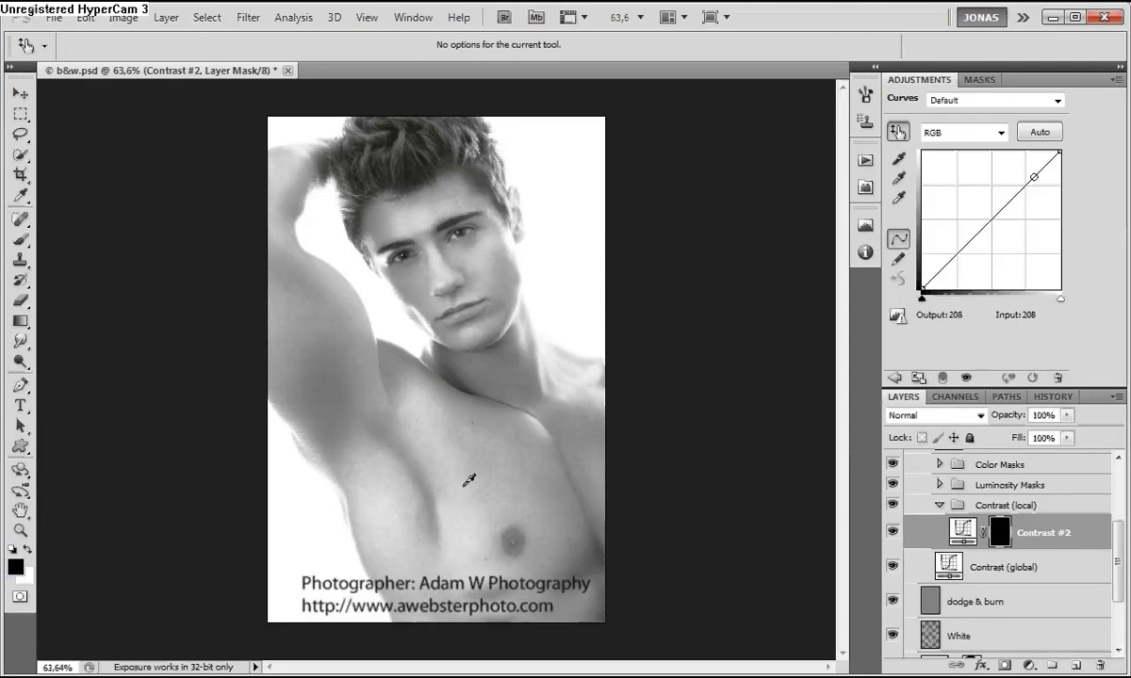
pyautogui.click(21, 134)
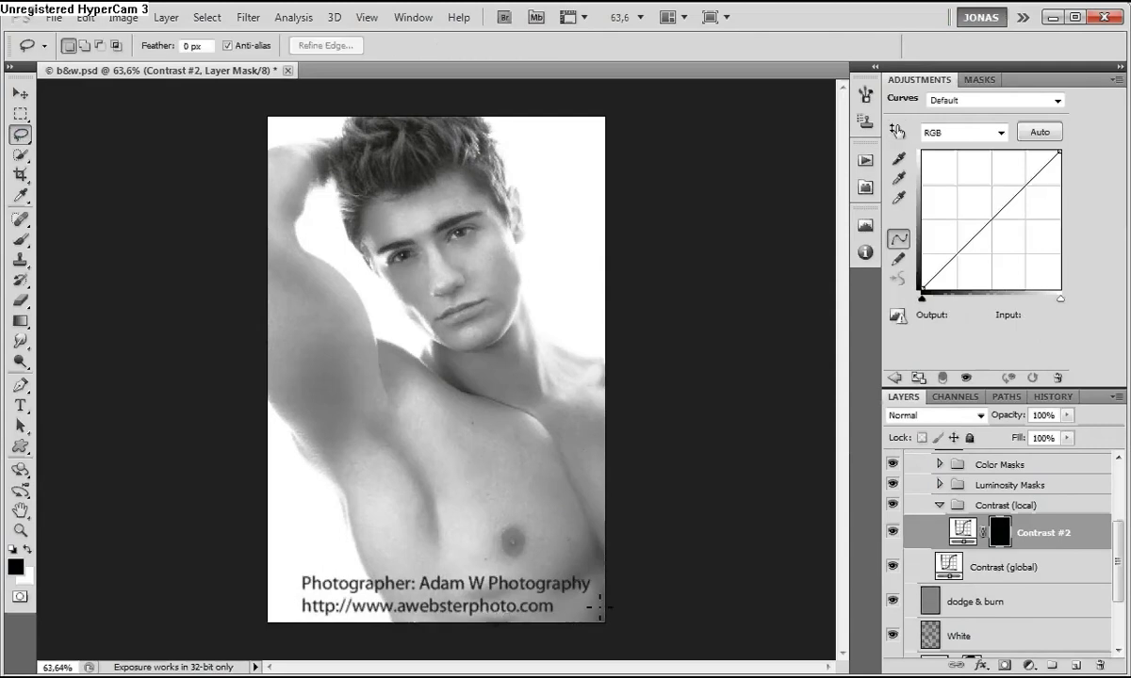
pyautogui.moveTo(521, 603)
pyautogui.mouseDown()
pyautogui.moveTo(579, 555)
pyautogui.moveTo(564, 463)
pyautogui.moveTo(524, 409)
pyautogui.moveTo(413, 368)
pyautogui.moveTo(423, 416)
pyautogui.moveTo(396, 422)
pyautogui.moveTo(401, 480)
pyautogui.moveTo(377, 617)
pyautogui.moveTo(544, 573)
pyautogui.mouseUp()
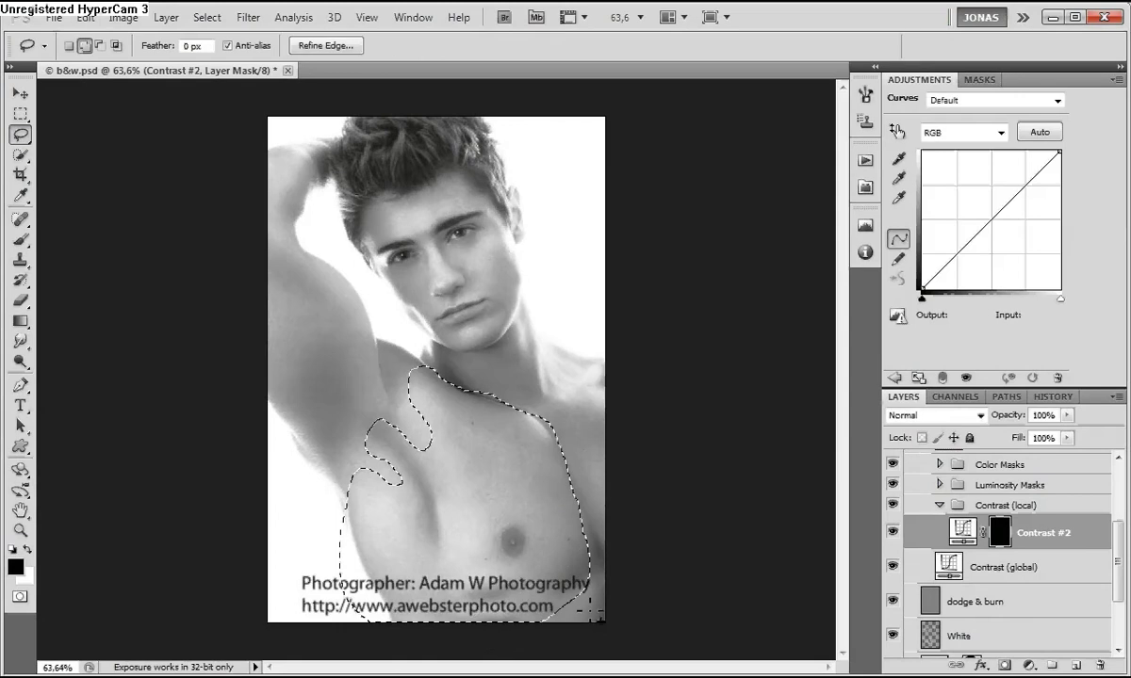
# - Feather the chest selection by 40 pixels and fill it with white on the Contrast #2 mask
pyautogui.hotkey('shift', 'F6')
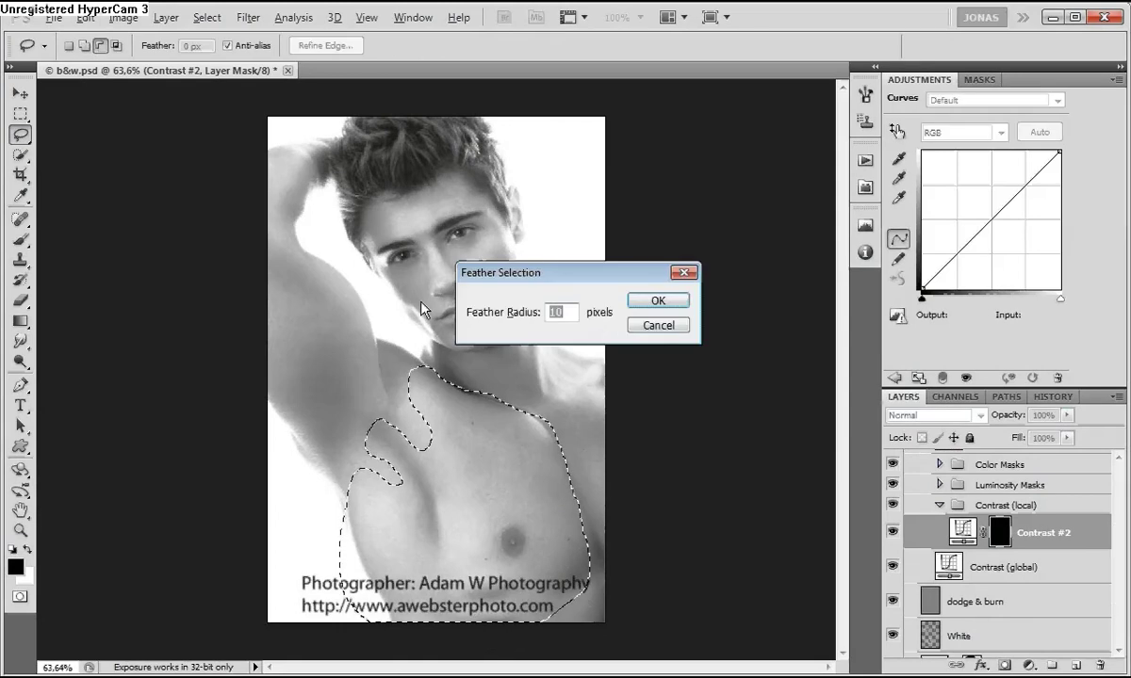
pyautogui.write('40')
pyautogui.press('Return')
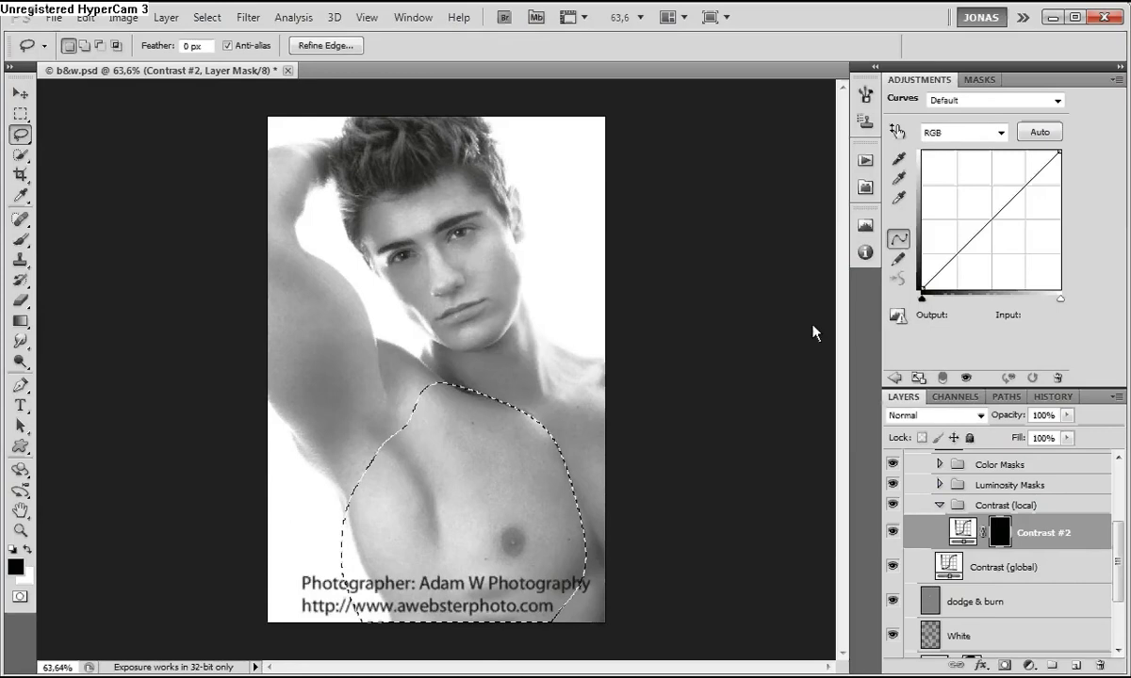
pyautogui.hotkey('ctrl', 'BackSpace')
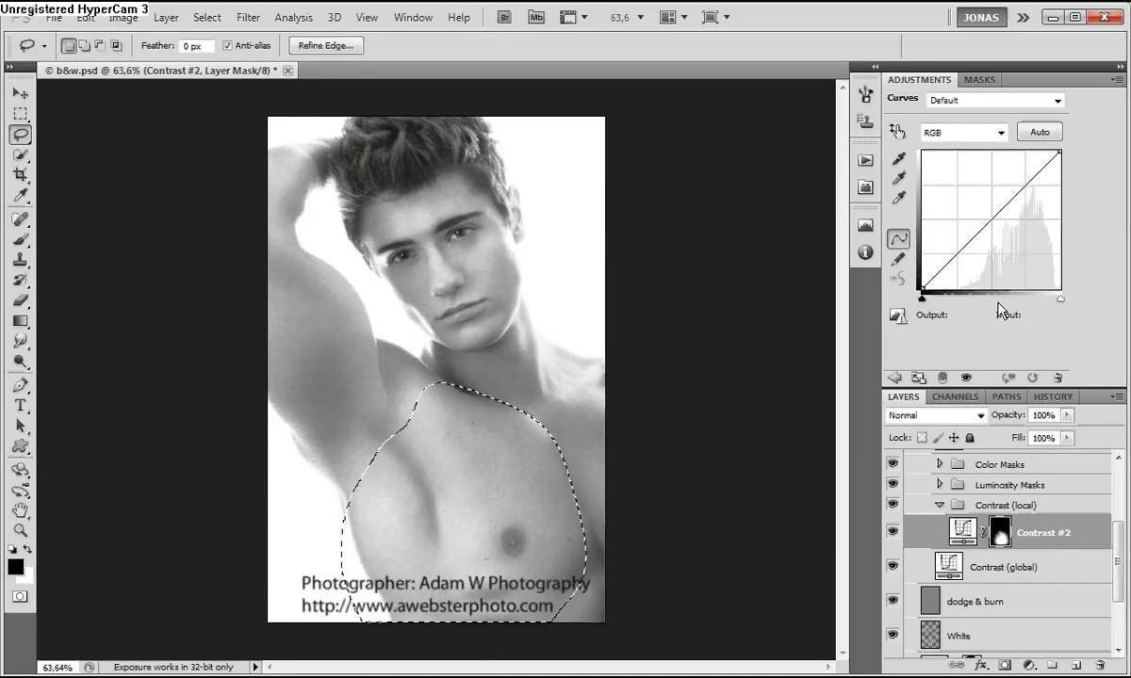
# - Deselect, and on the Green curve of Contrast #2 set a shadow point at input 89, output 59 plus an upper anchor point
pyautogui.click(962, 135)
pyautogui.click(934, 165)
pyautogui.hotkey('ctrl', 'd')
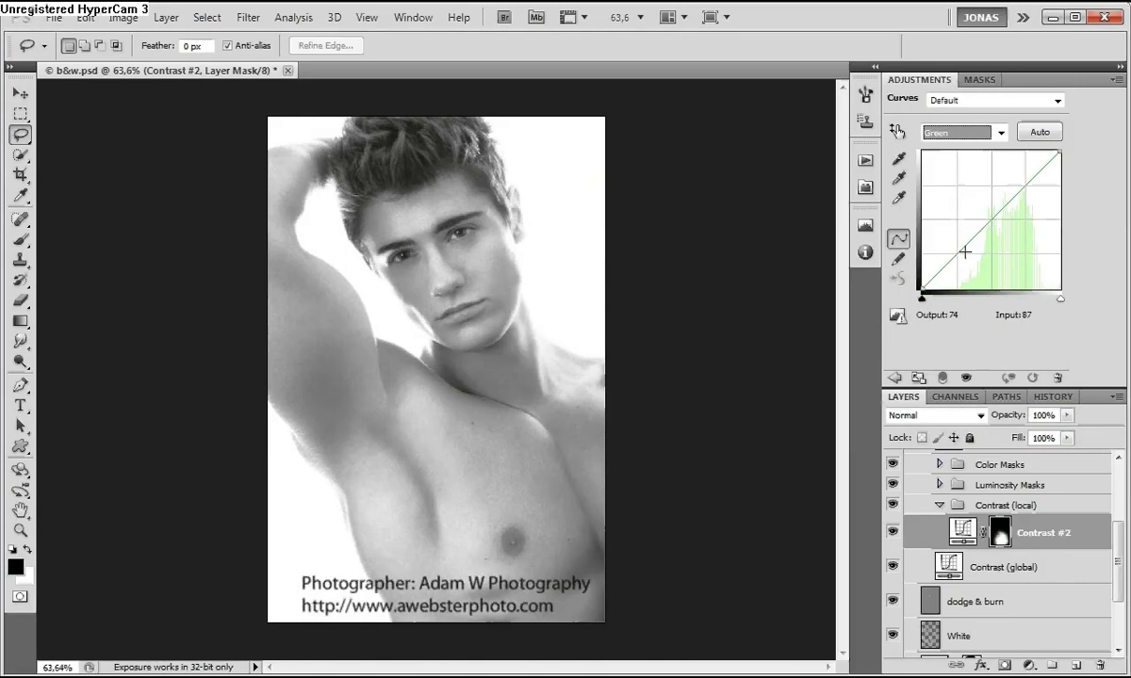
pyautogui.click(962, 257)
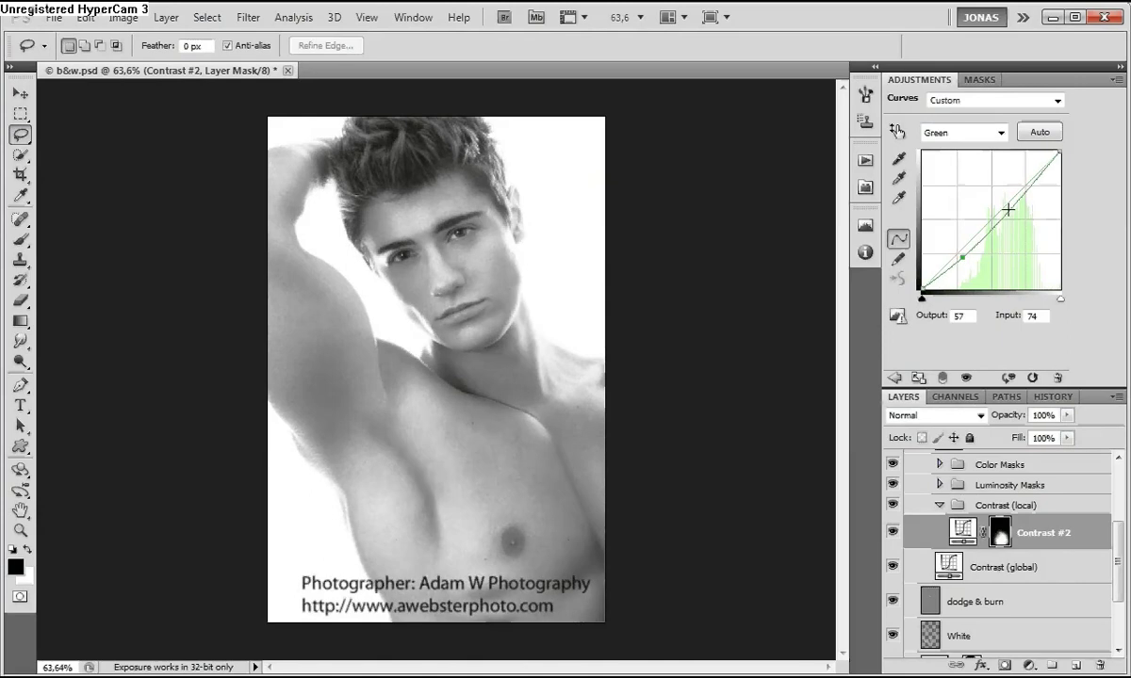
pyautogui.click(1019, 194)
pyautogui.moveTo(962, 257); pyautogui.dragTo(971, 257)
# - Compare the portrait with and without the Contrast #2 layer, leaving the layer visible
pyautogui.hotkey('ctrl', ',')
pyautogui.hotkey('ctrl', ',')
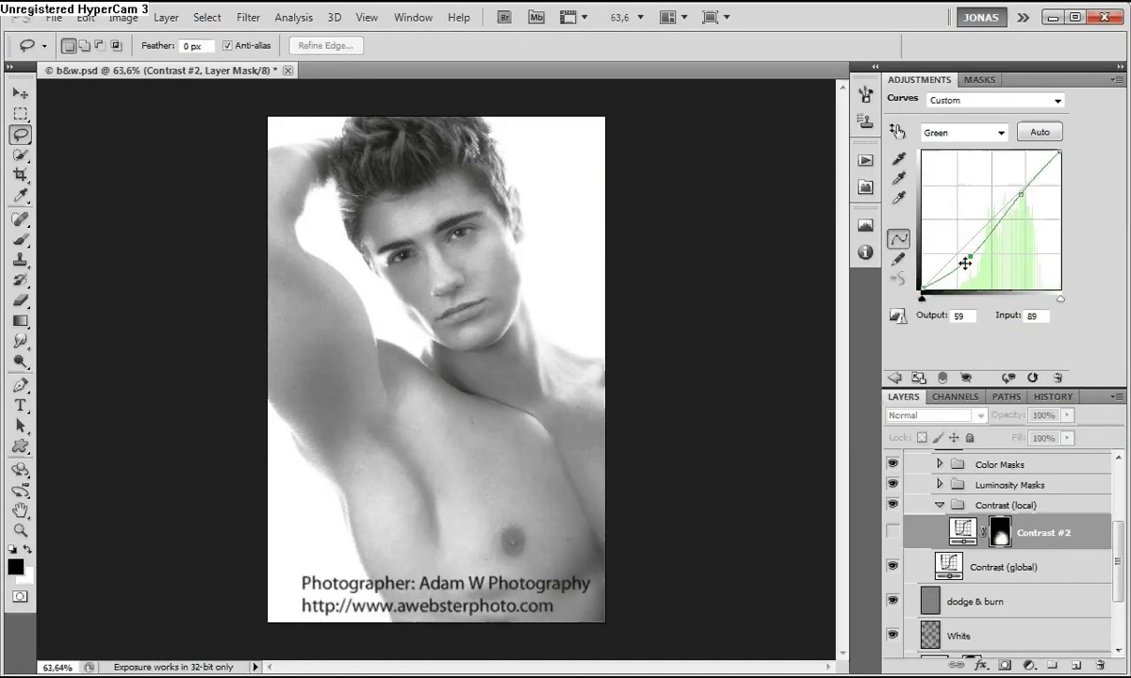
pyautogui.hotkey('ctrl', ',')
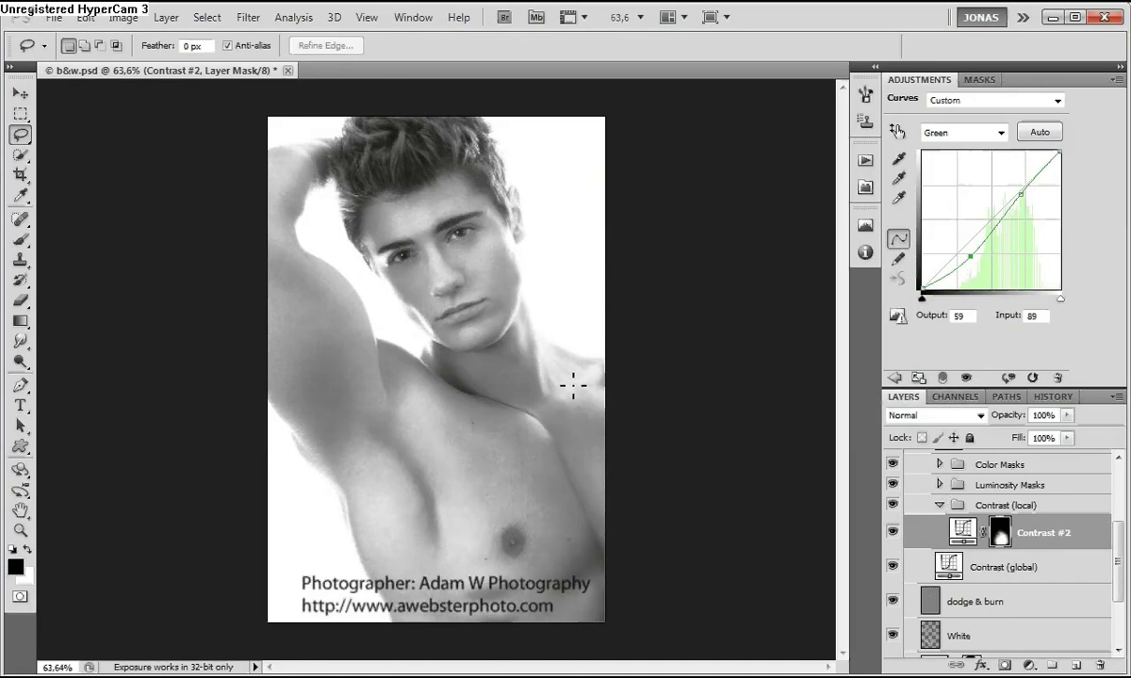
# - Create a Curves layer named "Contrast #3" masked to a freehand selection of the shoulder feathered by 40 pixels
pyautogui.moveTo(568, 330)
pyautogui.mouseDown()
pyautogui.moveTo(514, 375)
pyautogui.moveTo(509, 396)
pyautogui.moveTo(542, 430)
pyautogui.moveTo(551, 462)
pyautogui.moveTo(636, 475)
pyautogui.moveTo(627, 328)
pyautogui.mouseUp()
pyautogui.hotkey('shift', 'F6')
pyautogui.press('Return')
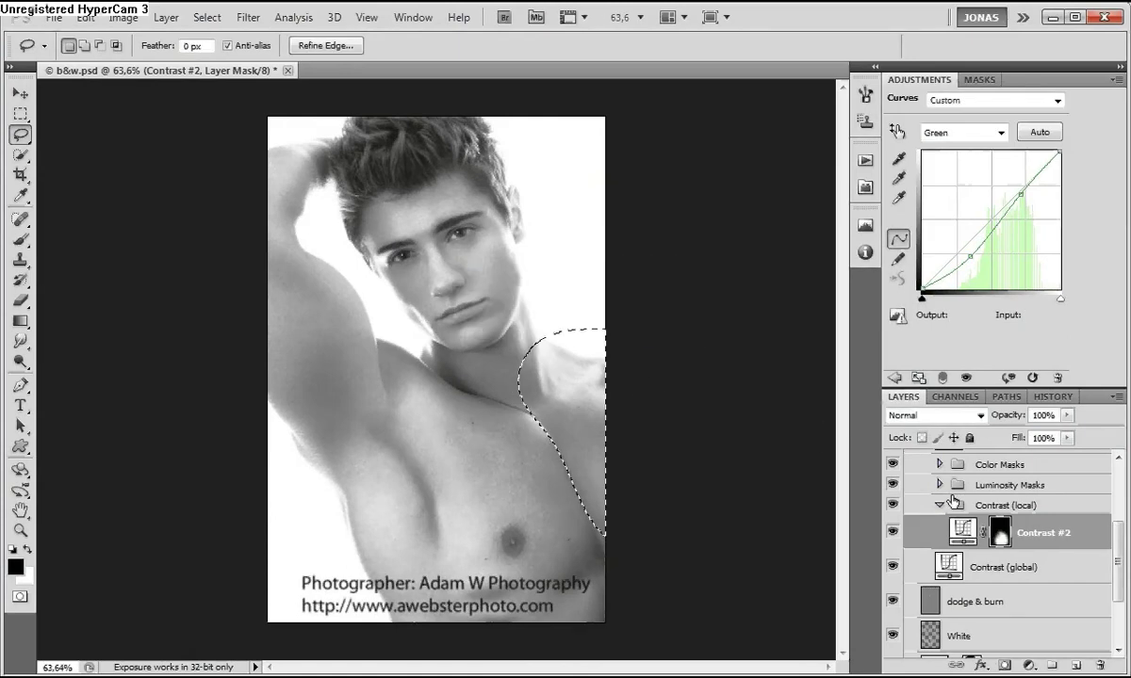
pyautogui.hotkey('ctrl', 'shift', 'n')
pyautogui.write('Cont')
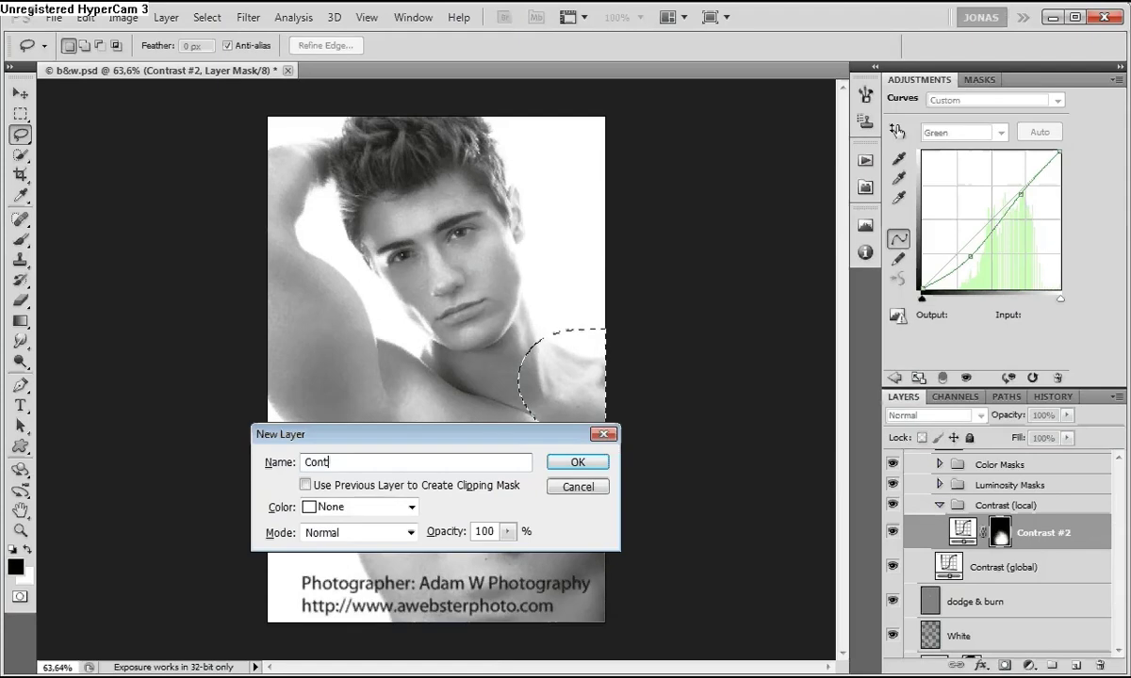
pyautogui.write('rast #3')
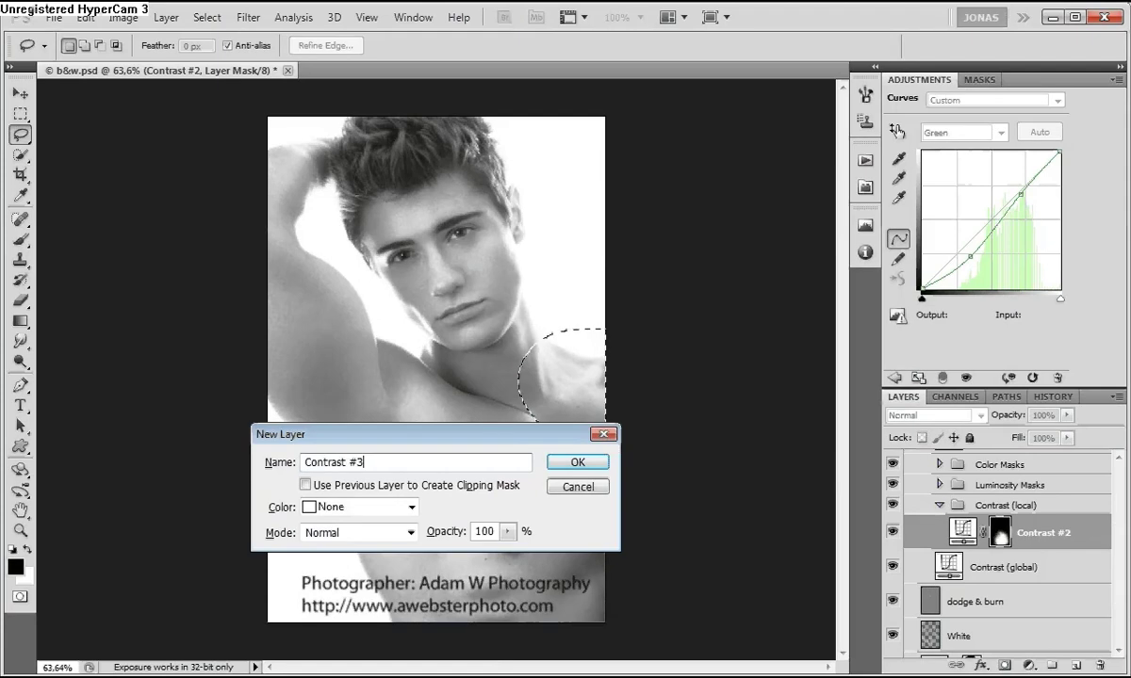
pyautogui.press('Return')
# - Darken the Green curve of Contrast #3 with a point at input 104, output 90, and add a highlight anchor point
pyautogui.click(997, 134)
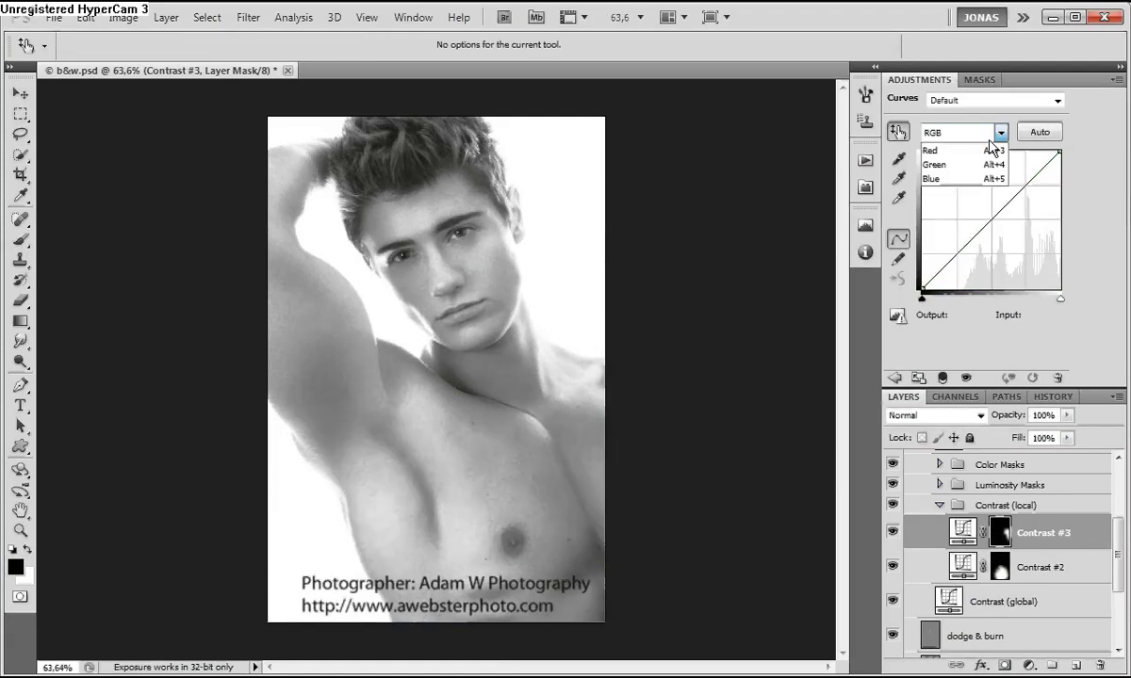
pyautogui.click(937, 178)
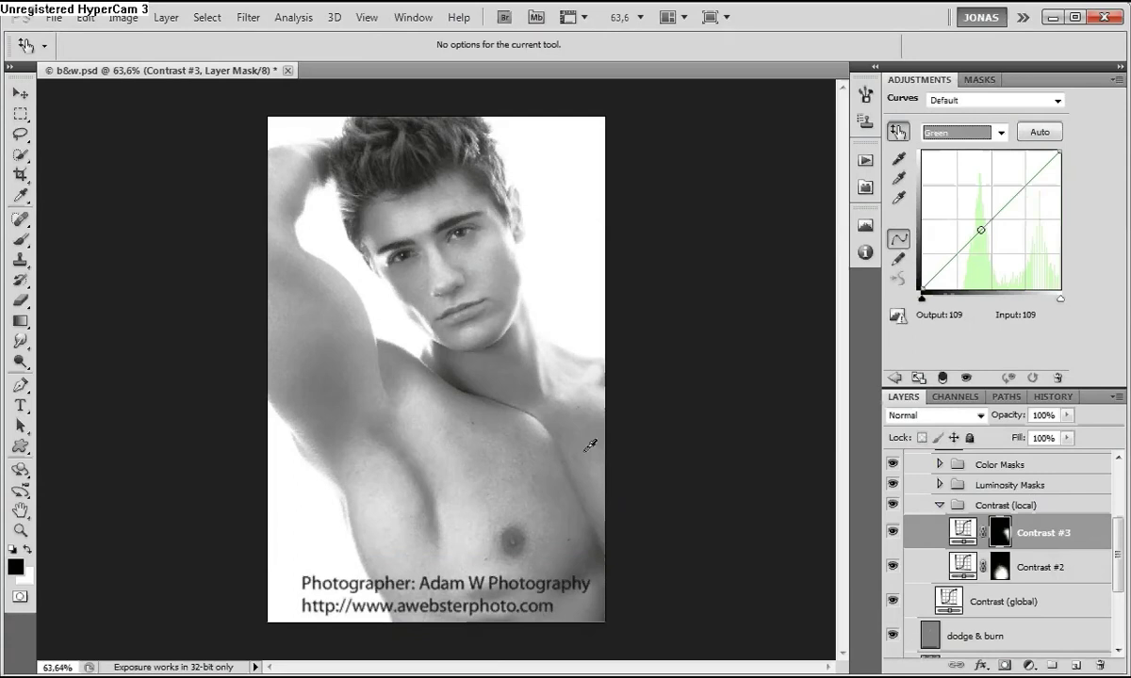
pyautogui.moveTo(594, 437); pyautogui.dragTo(590, 448)
pyautogui.moveTo(595, 394); pyautogui.dragTo(593, 387)
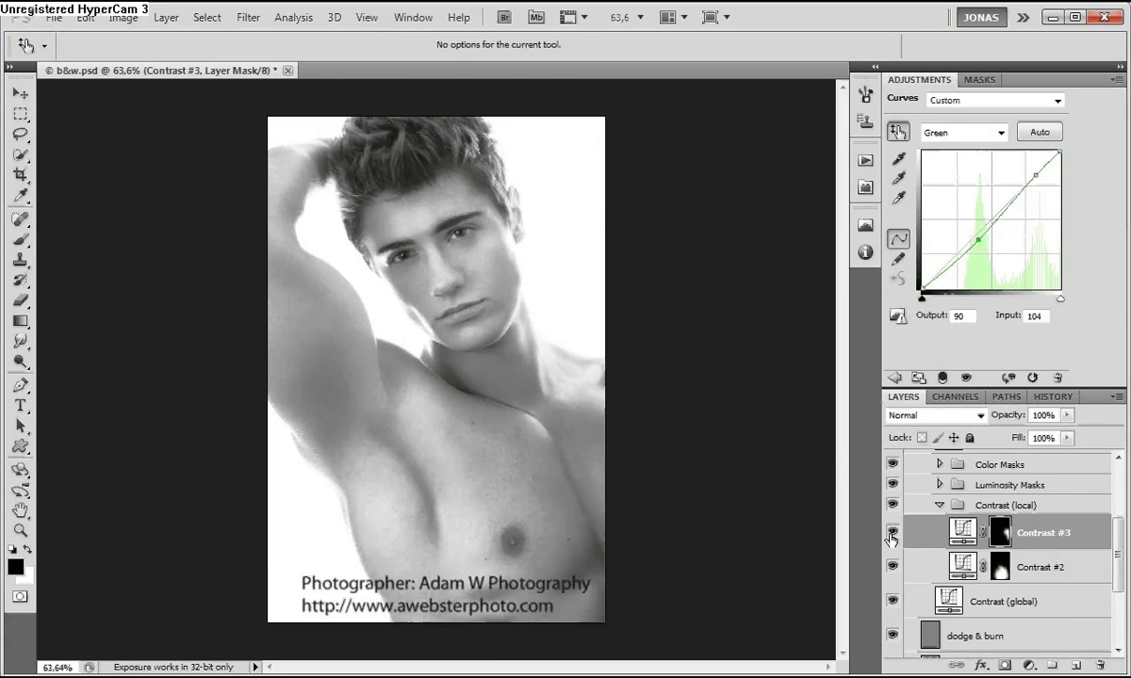
# - Lasso the curved shaded areas of the raised upper arm and feather the selection by 40 pixels
pyautogui.press('l')
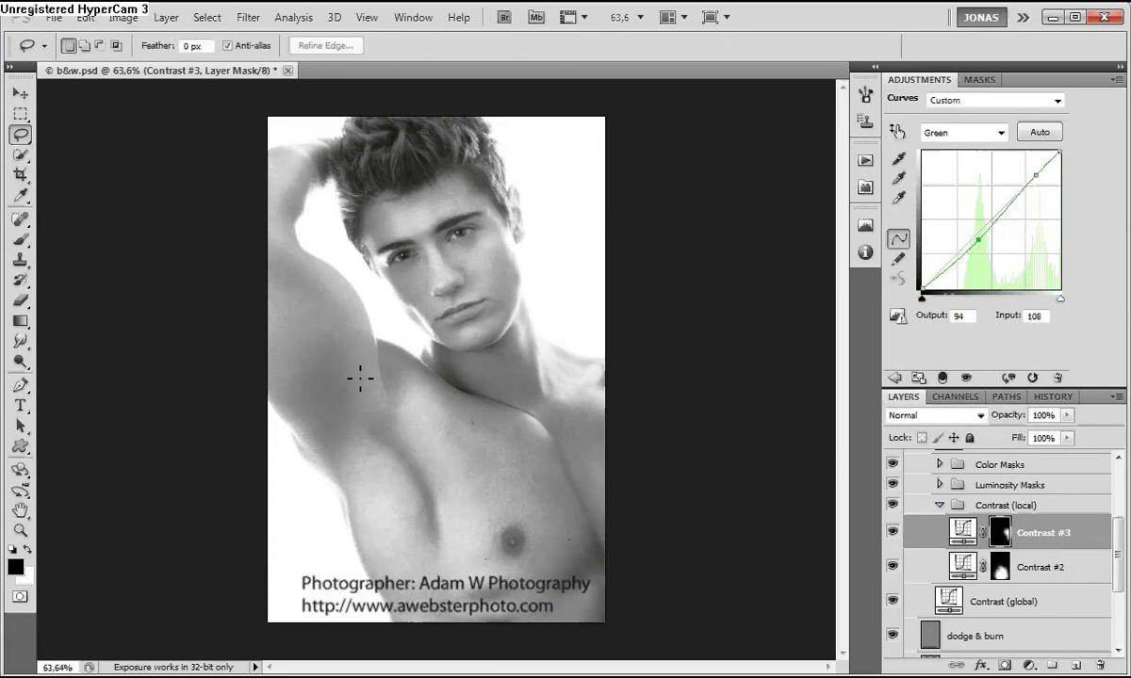
pyautogui.moveTo(384, 415)
pyautogui.mouseDown()
pyautogui.moveTo(363, 314)
pyautogui.moveTo(333, 275)
pyautogui.moveTo(342, 312)
pyautogui.moveTo(278, 289)
pyautogui.moveTo(268, 377)
pyautogui.moveTo(285, 362)
pyautogui.moveTo(354, 415)
pyautogui.moveTo(382, 414)
pyautogui.mouseUp()
pyautogui.hotkey('shift', 'F6')
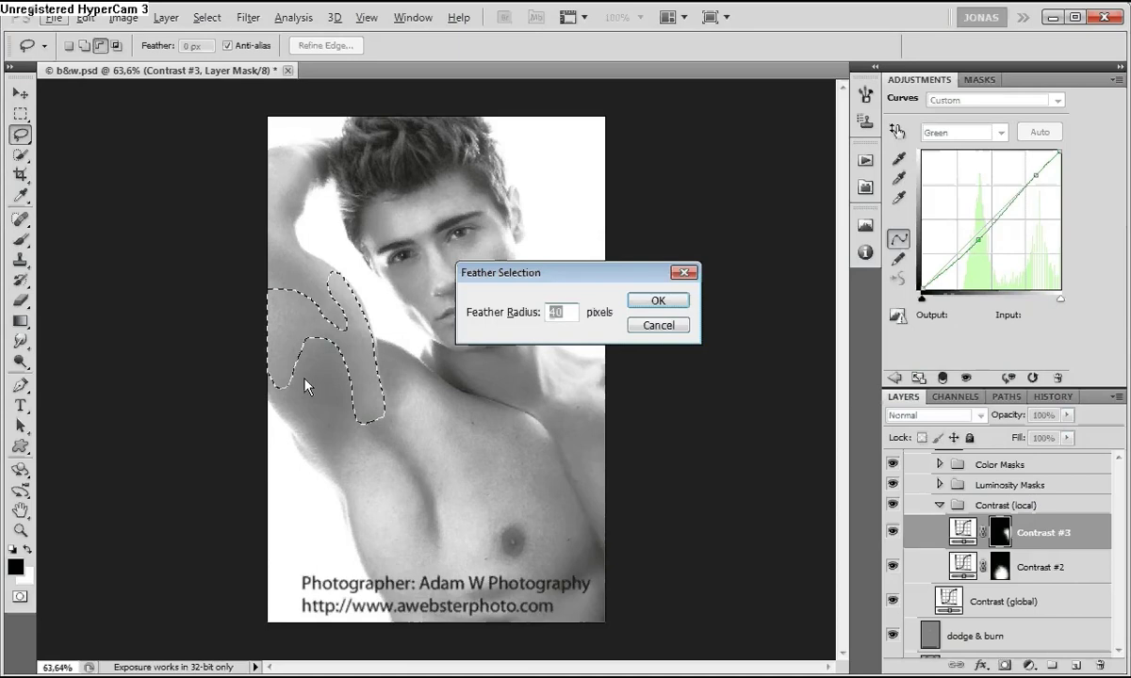
pyautogui.press('Return')
# - Create a Curves layer named "Contrast #4" from the arm selection and lower its Green curve to output 119 at input 133
pyautogui.hotkey('ctrl', 'shift', 'n')
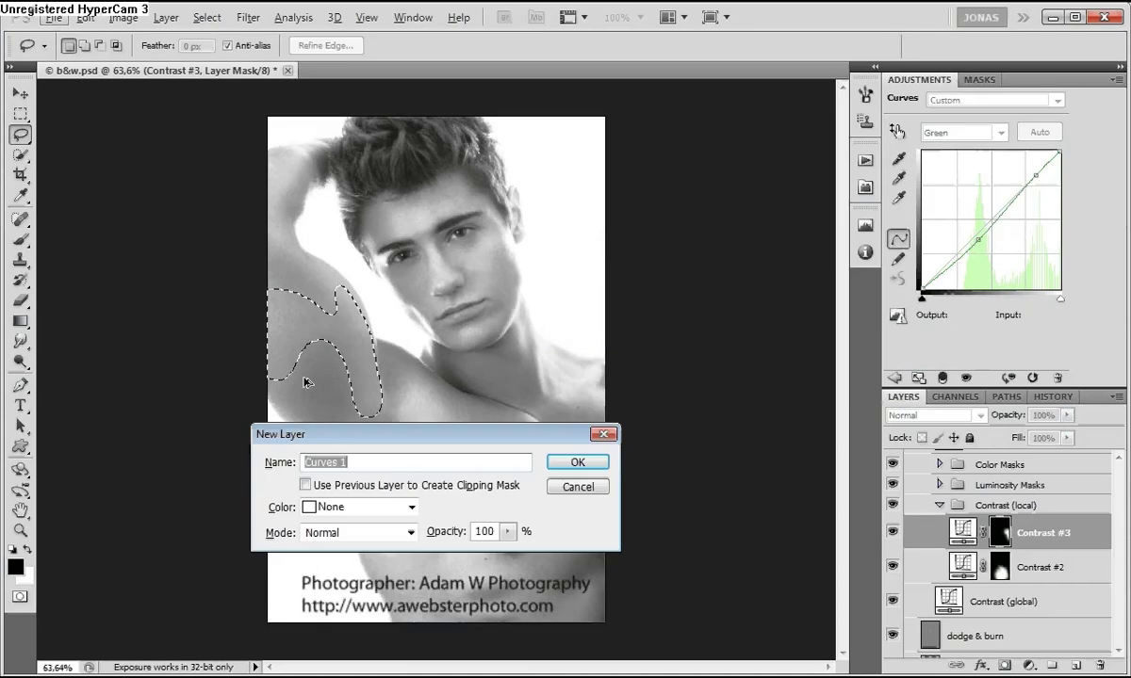
pyautogui.write('Contrast #4')
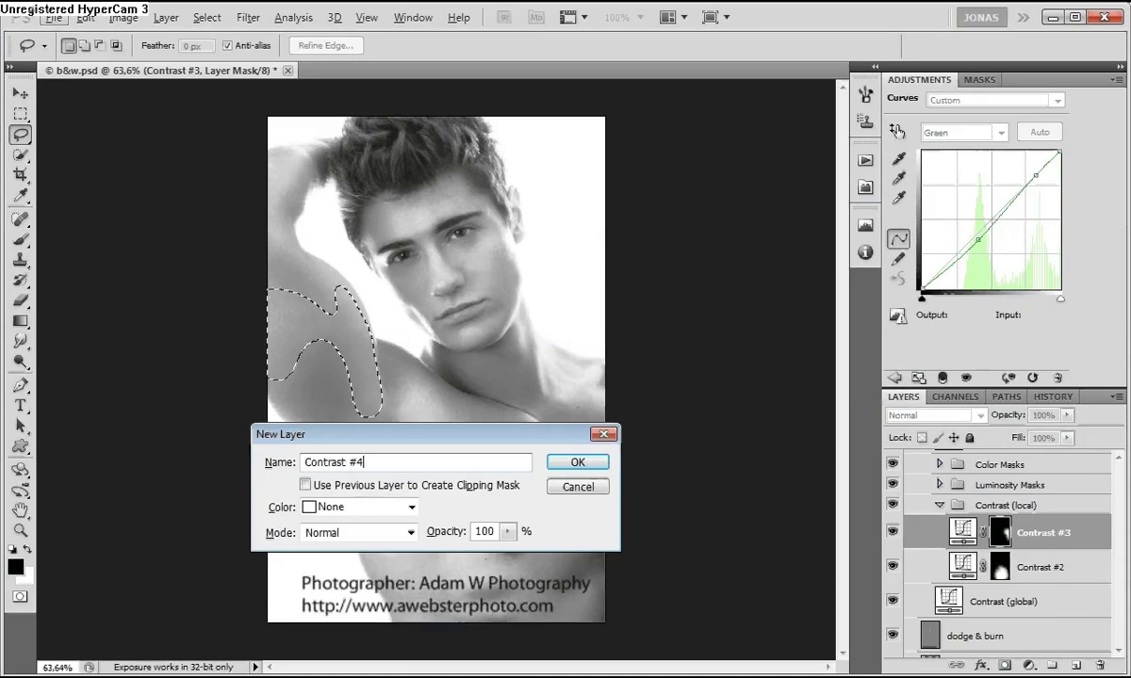
pyautogui.press('Return')
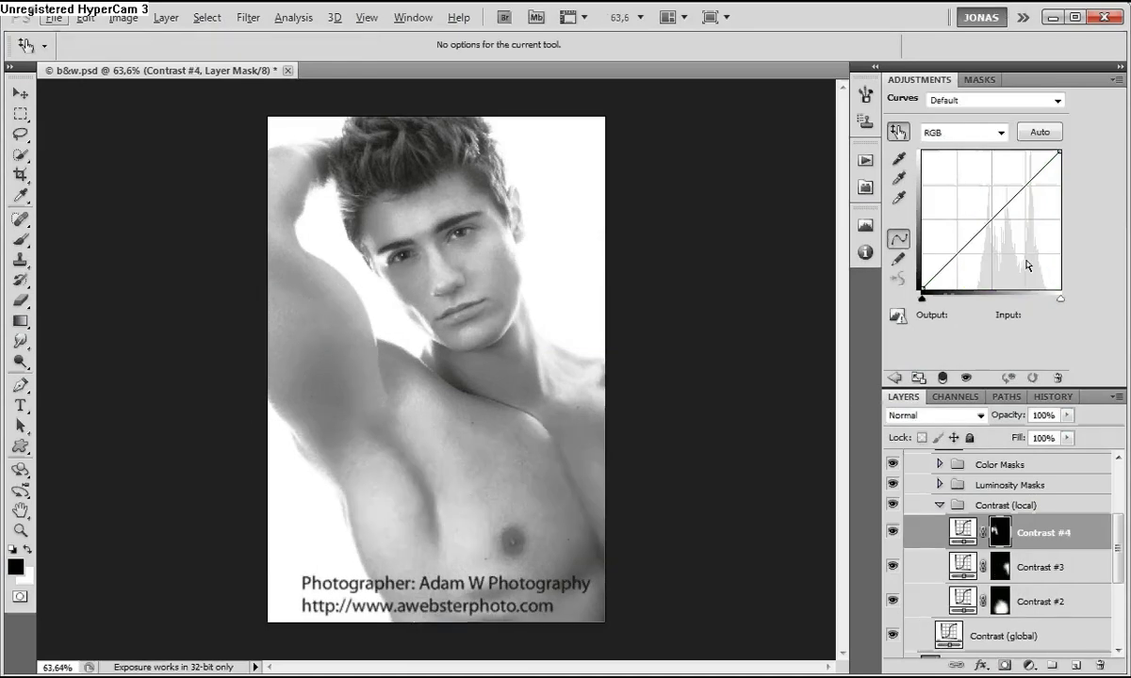
pyautogui.hotkey('alt', '4')
pyautogui.moveTo(997, 223); pyautogui.dragTo(993, 229)
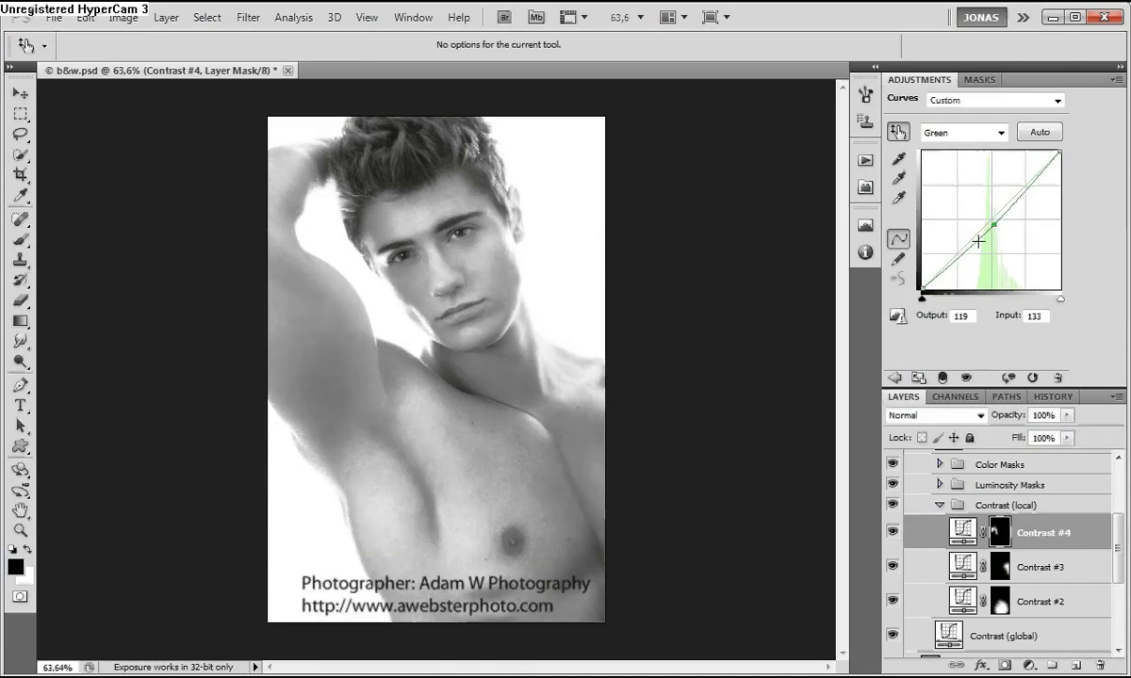
# - Lasso the face, create a Curves layer named "Contast #5" above Contrast #4, and raise the midtones of its Green curve
pyautogui.press('l')
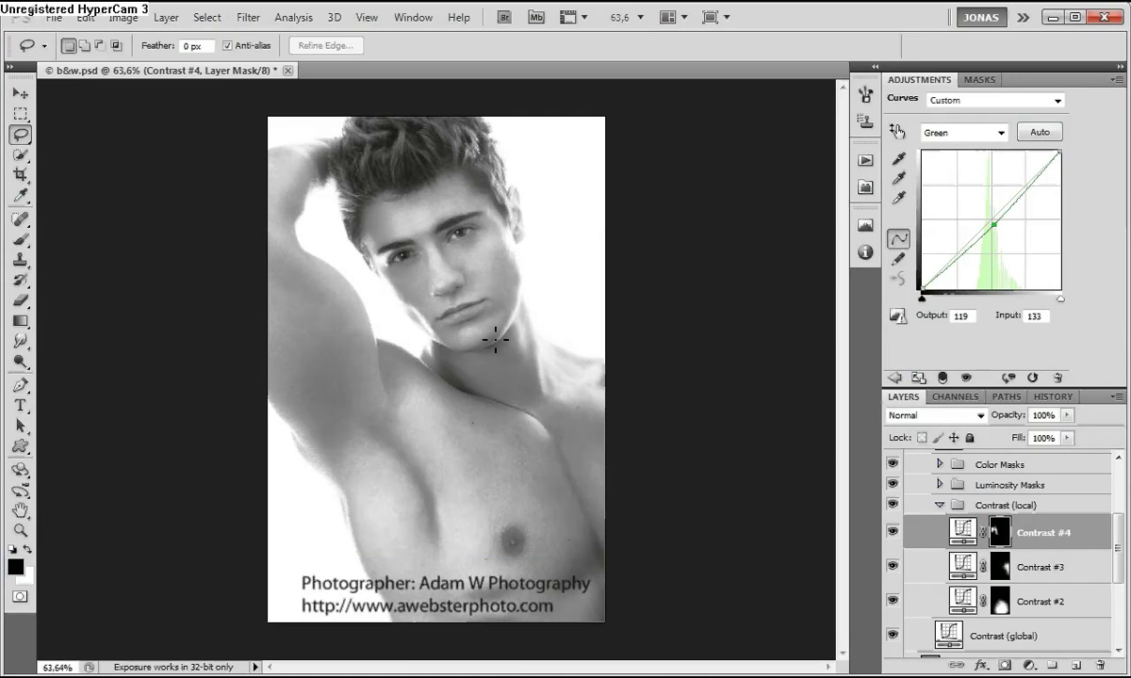
pyautogui.moveTo(486, 348)
pyautogui.mouseDown()
pyautogui.moveTo(518, 314)
pyautogui.moveTo(524, 257)
pyautogui.moveTo(508, 209)
pyautogui.moveTo(456, 171)
pyautogui.moveTo(371, 201)
pyautogui.moveTo(366, 247)
pyautogui.moveTo(450, 349)
pyautogui.mouseUp()
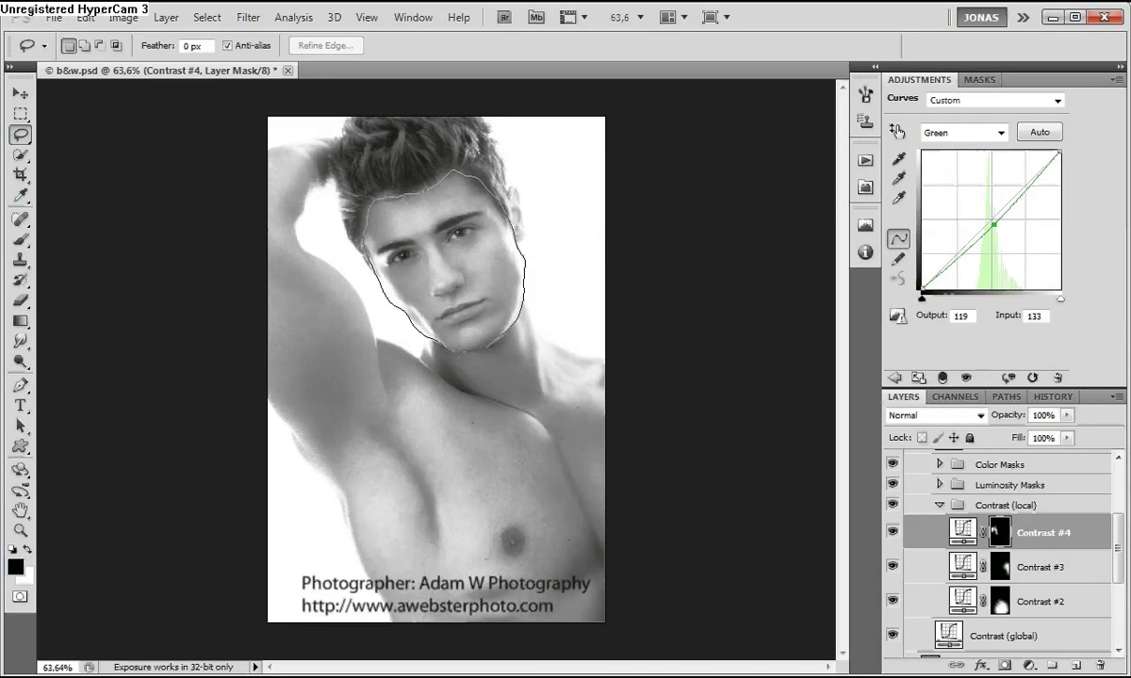
pyautogui.hotkey('ctrl', 'shift', 'n')
pyautogui.write('C')
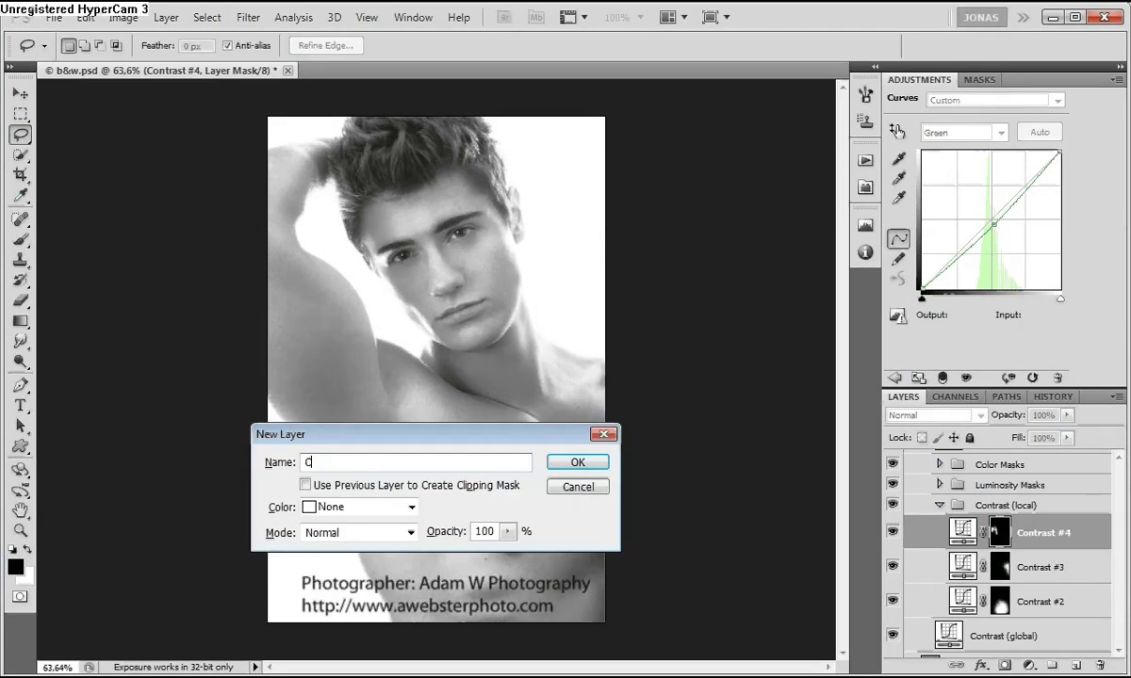
pyautogui.write('p')
pyautogui.press('BackSpace')
pyautogui.write('ontast #5')
pyautogui.press('Return')
pyautogui.hotkey('alt', '4')
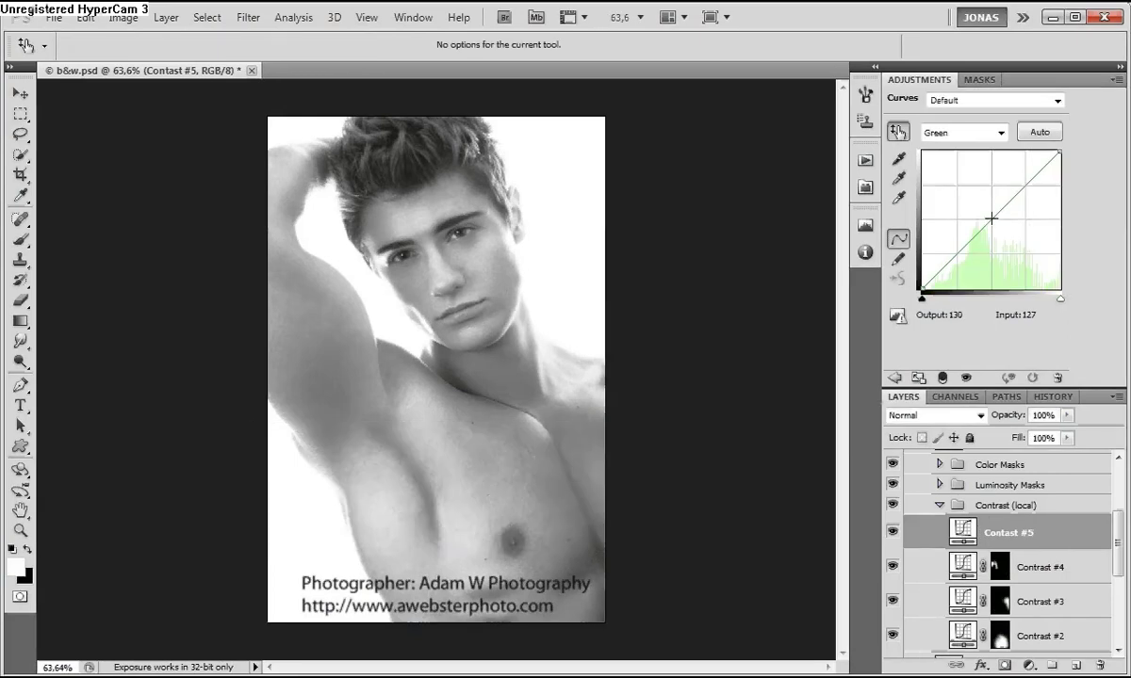
pyautogui.moveTo(990, 218); pyautogui.dragTo(987, 218)
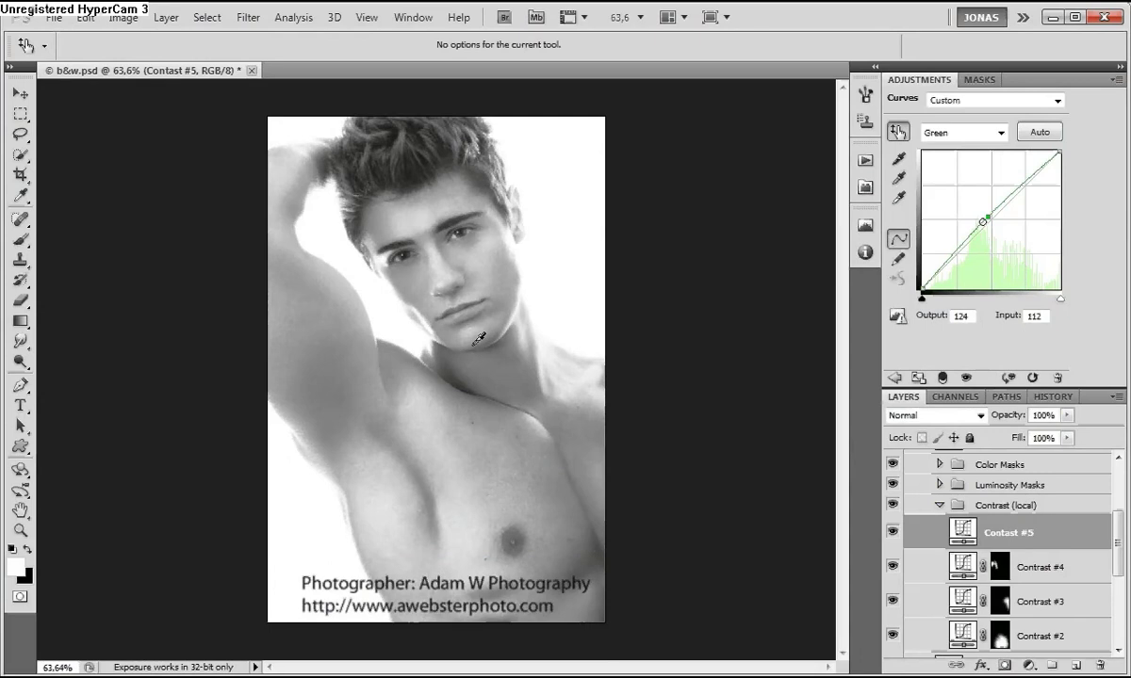
# - Lasso the face, feather the selection by 20 pixels, and add it as a layer mask on Contast #5
pyautogui.press('l')
pyautogui.moveTo(512, 335)
pyautogui.mouseDown()
pyautogui.moveTo(518, 295)
pyautogui.moveTo(489, 182)
pyautogui.moveTo(450, 177)
pyautogui.moveTo(367, 197)
pyautogui.moveTo(366, 248)
pyautogui.moveTo(391, 300)
pyautogui.moveTo(438, 339)
pyautogui.moveTo(471, 350)
pyautogui.mouseUp()
pyautogui.hotkey('shift', 'F6')
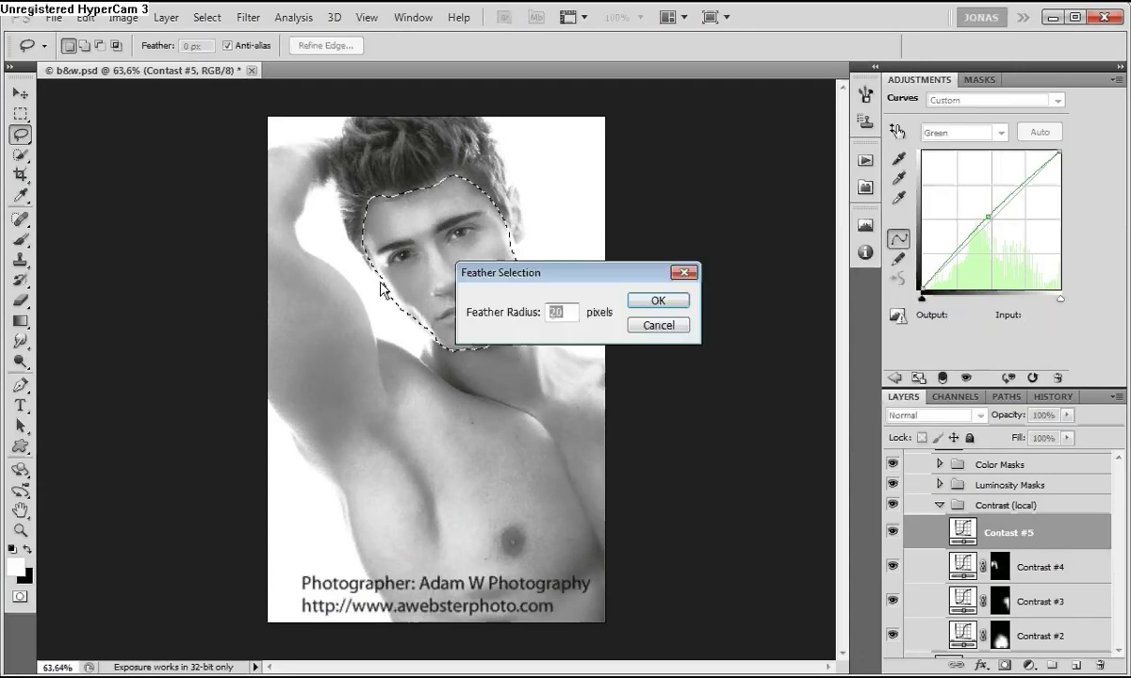
pyautogui.press('Return')
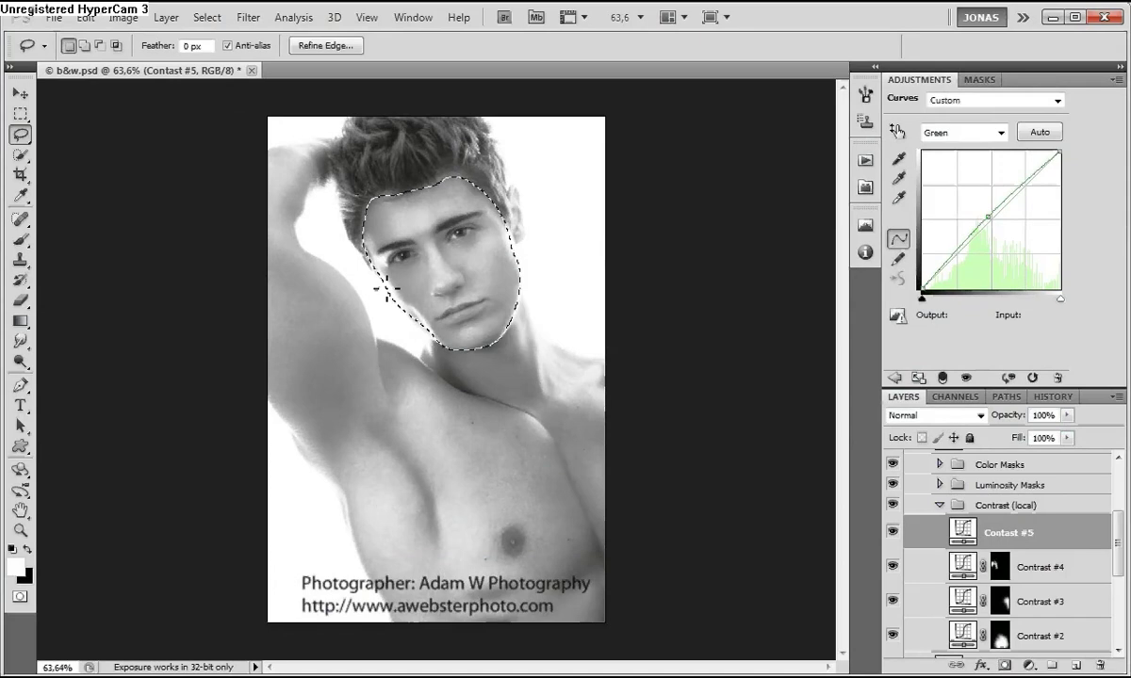
pyautogui.click(1005, 665)
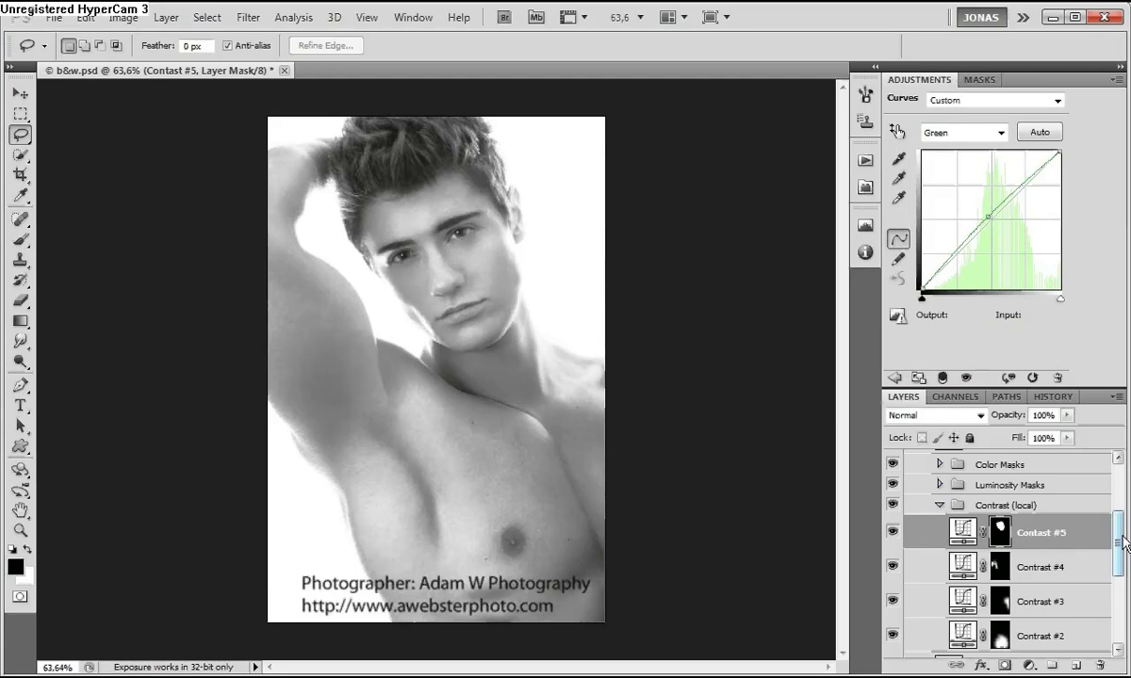
# - On the Green curve of Contrast (global), move the midtone point to input 171, output 131 and the shadow point to input 68, output 58
pyautogui.moveTo(1123, 541); pyautogui.dragTo(1124, 566)
pyautogui.click(1007, 602)
pyautogui.click(898, 132)
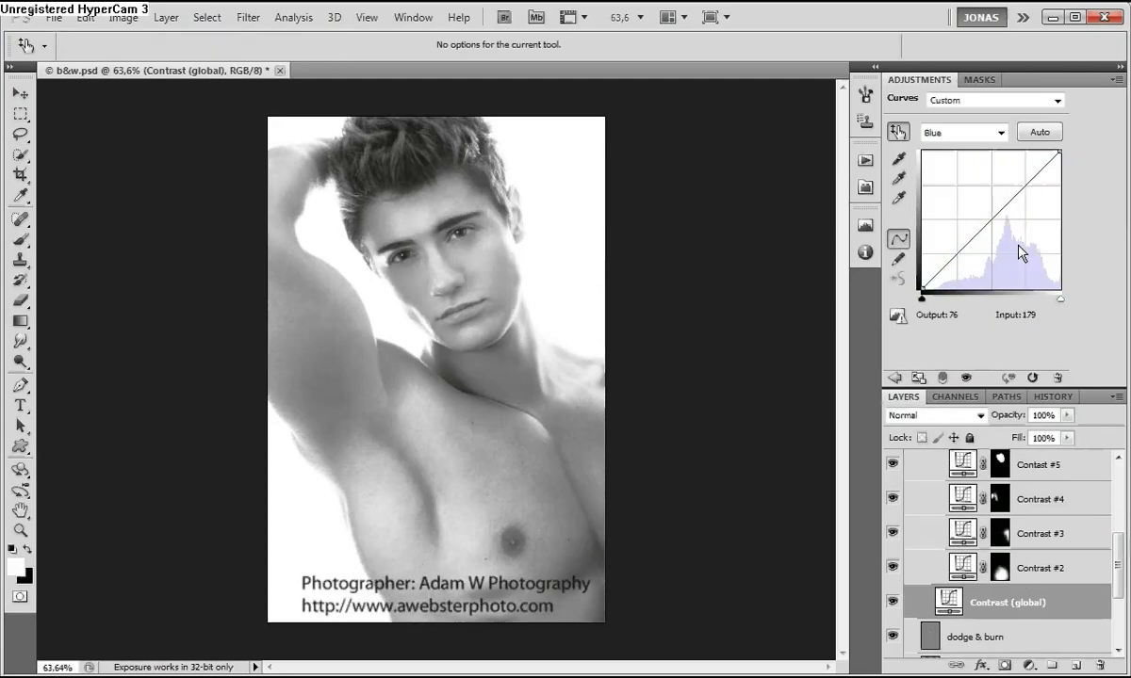
pyautogui.hotkey('alt', '4')
pyautogui.click(1014, 218)
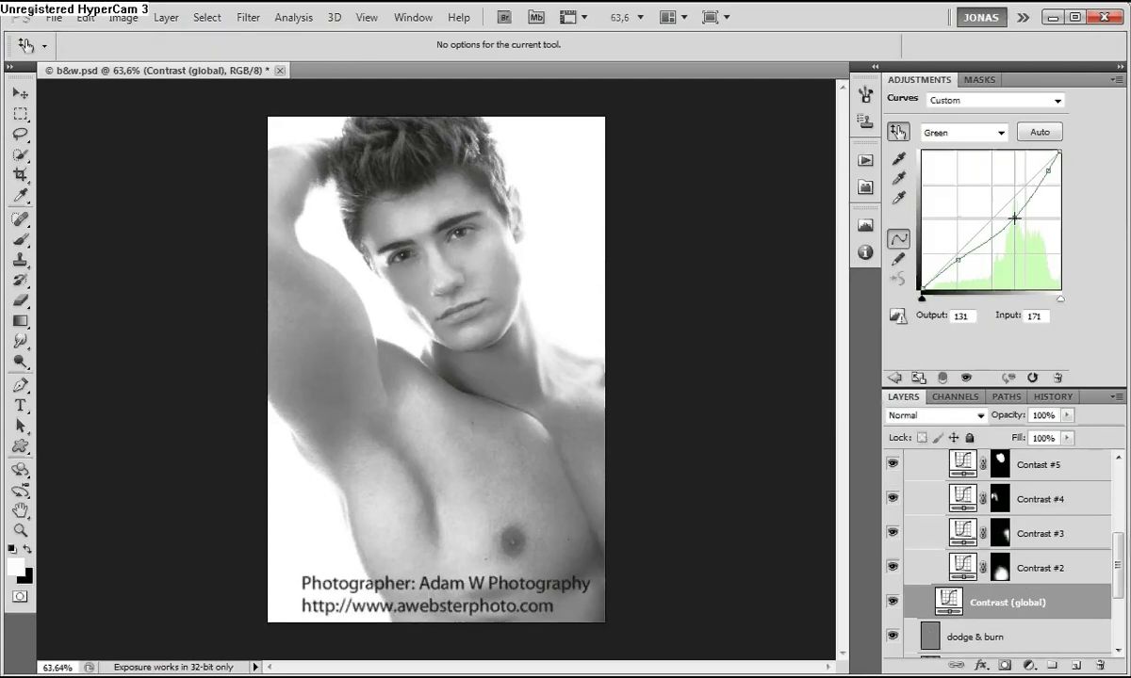
pyautogui.click(959, 260)
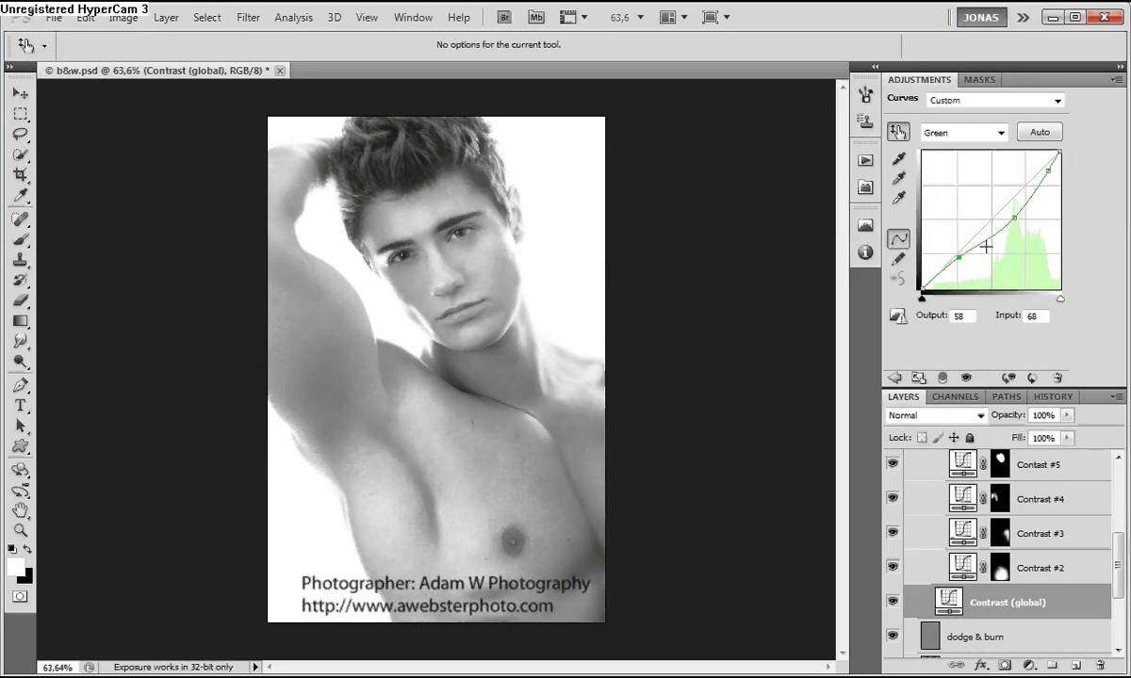
# - On the Green curve of Contrast (global), set the highlight point to input 231, output 218 and the midtone point to input 173, output 137
pyautogui.click(1014, 218)
pyautogui.click(1049, 173)
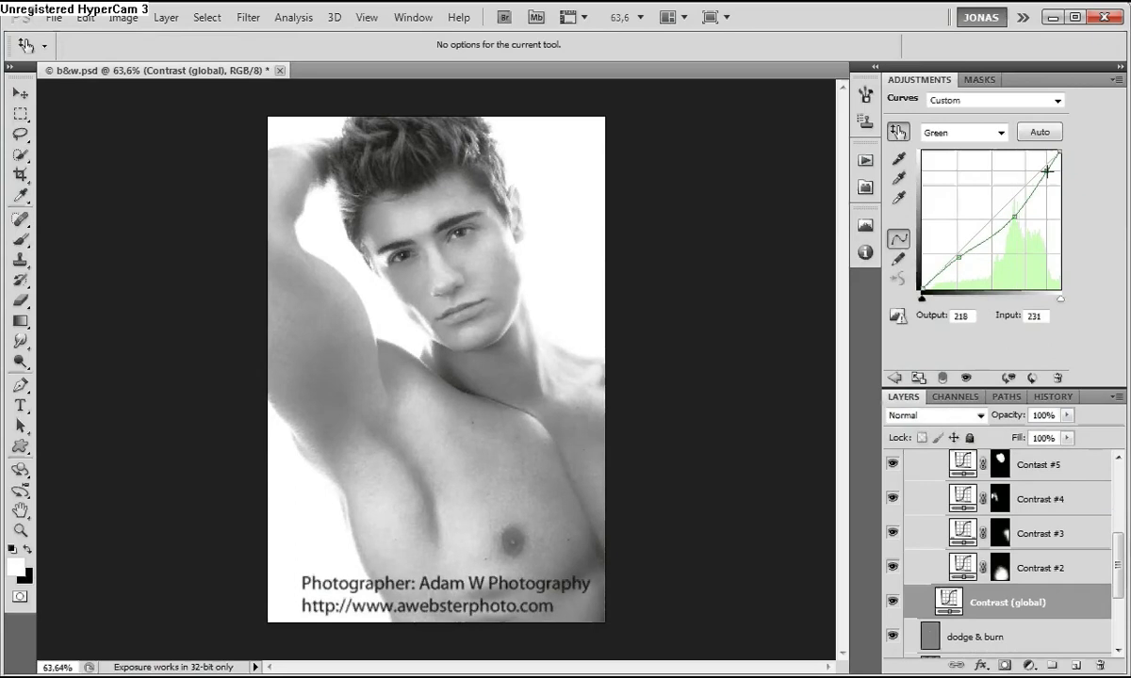
pyautogui.click(1014, 216)
# - Select the Contast #5 layer, lasso the hair down to the forehead hairline, and feather the selection
pyautogui.moveTo(1118, 581); pyautogui.dragTo(1119, 557)
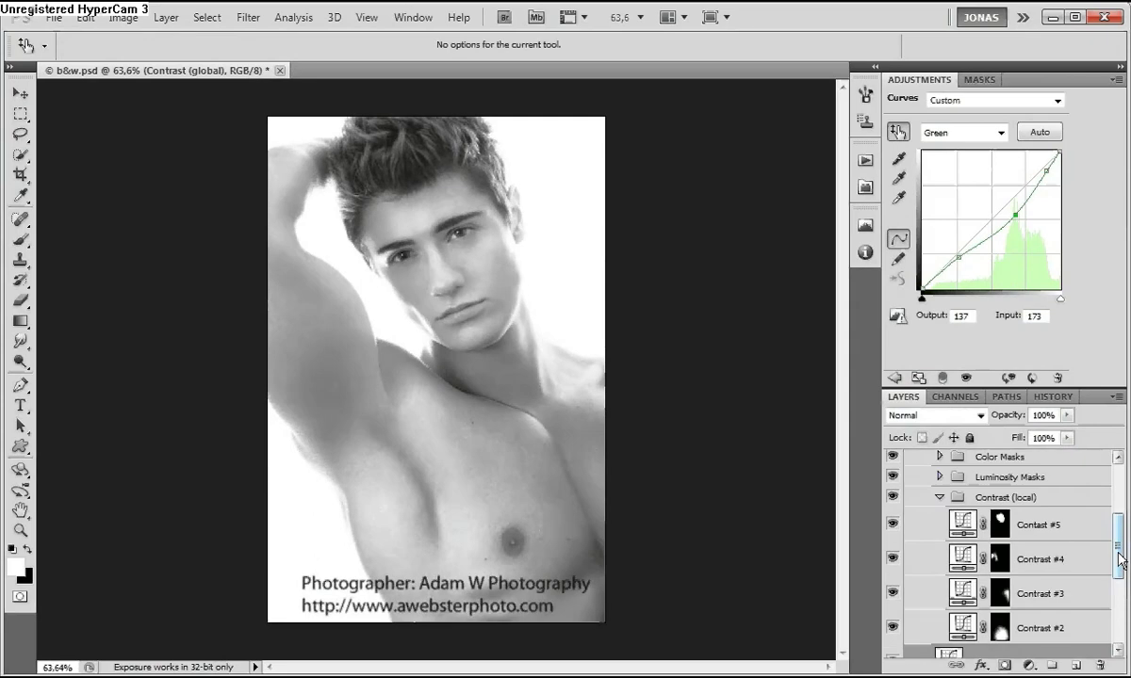
pyautogui.click(1004, 499)
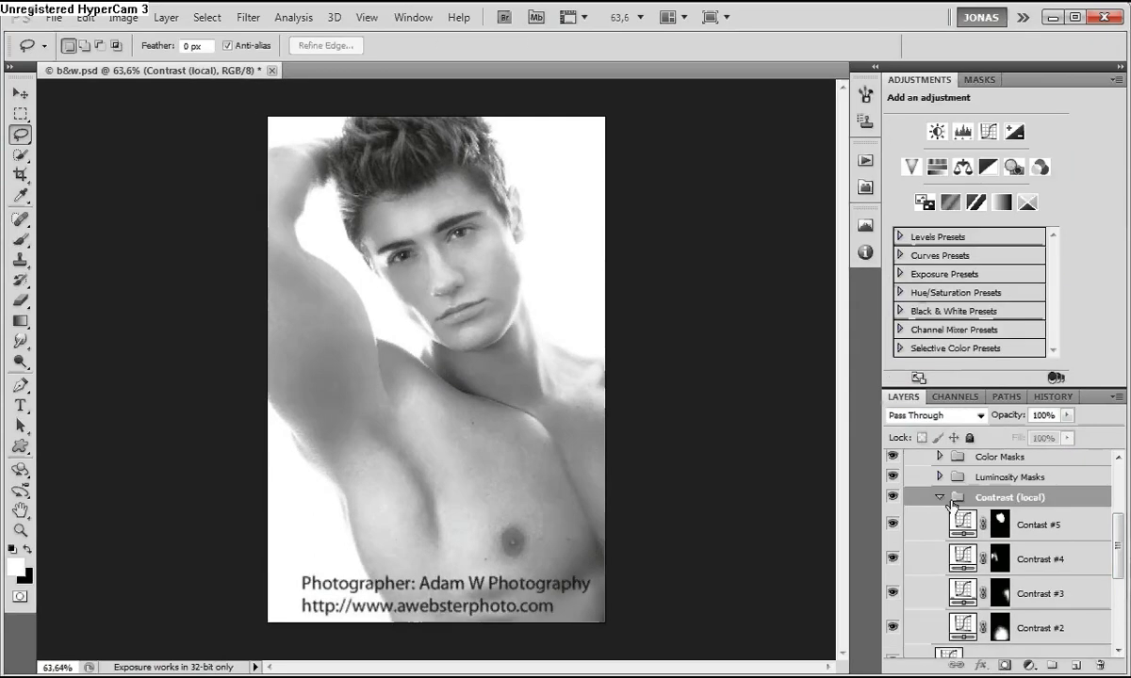
pyautogui.click(1032, 526)
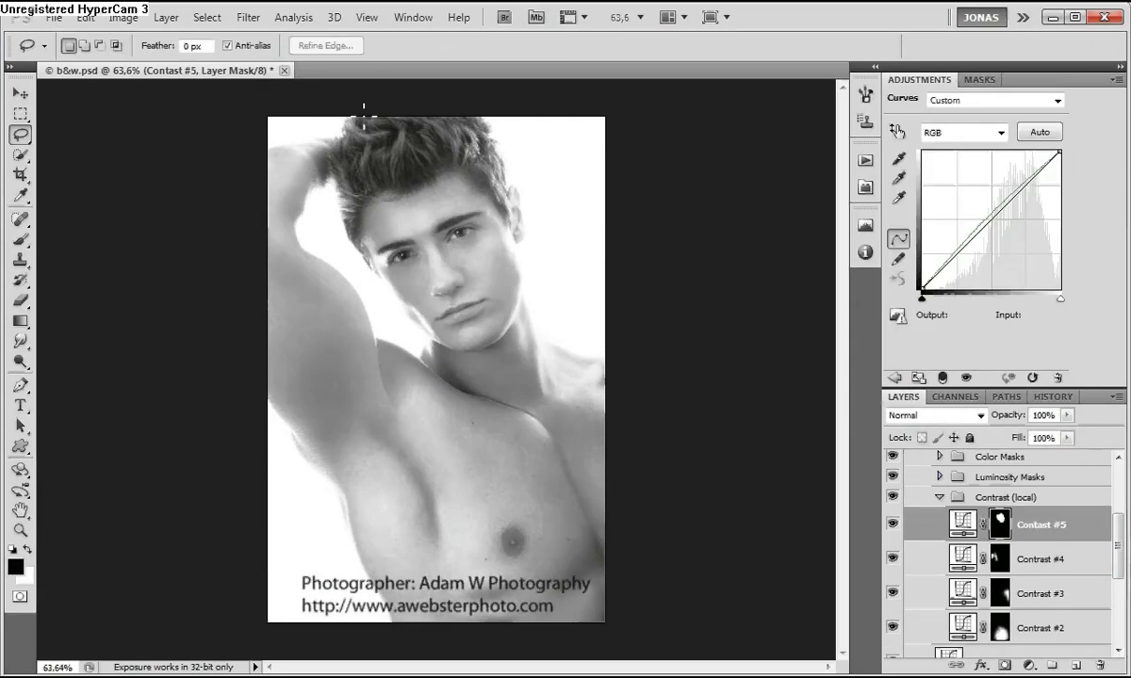
pyautogui.moveTo(356, 117)
pyautogui.mouseDown()
pyautogui.moveTo(339, 154)
pyautogui.moveTo(334, 199)
pyautogui.moveTo(374, 265)
pyautogui.moveTo(371, 200)
pyautogui.moveTo(448, 175)
pyautogui.moveTo(509, 224)
pyautogui.moveTo(499, 141)
pyautogui.moveTo(471, 111)
pyautogui.mouseUp()
pyautogui.hotkey('shift', 'F6')
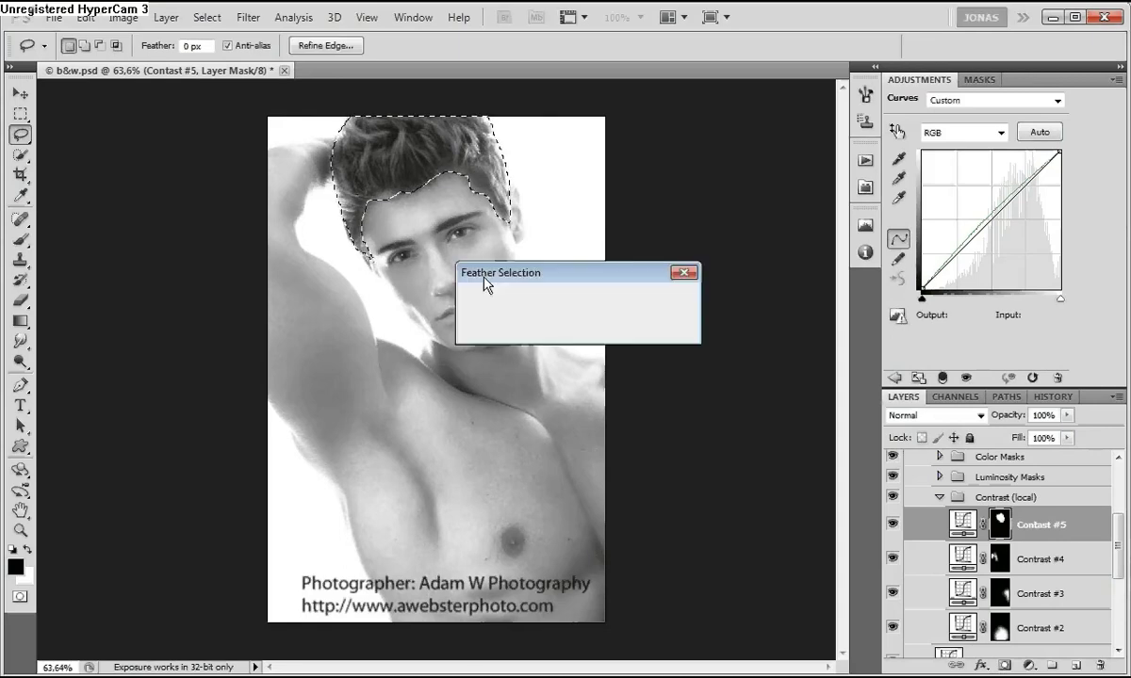
pyautogui.press('Return')
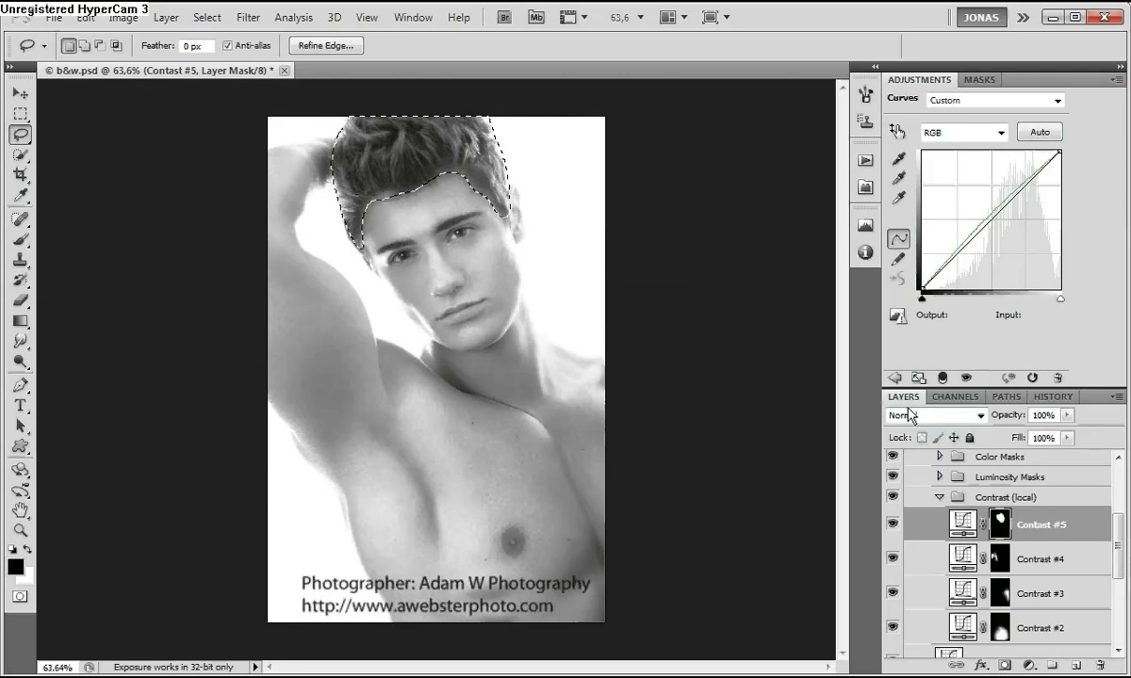
# - Create a Curves adjustment layer named "Contrast #6" from the hair selection, above Contast #5
pyautogui.hotkey('ctrl', 'shift', 'n')
pyautogui.write('Contra')
pyautogui.press('BackSpace')
pyautogui.press('BackSpace')
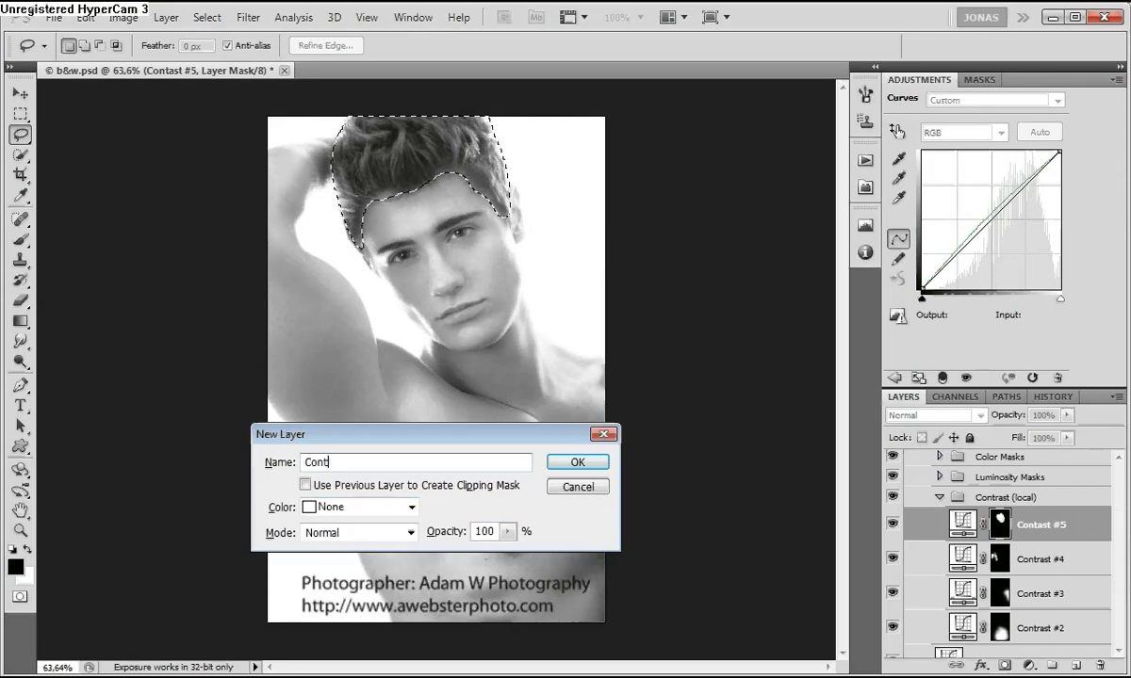
pyautogui.write('rast #6')
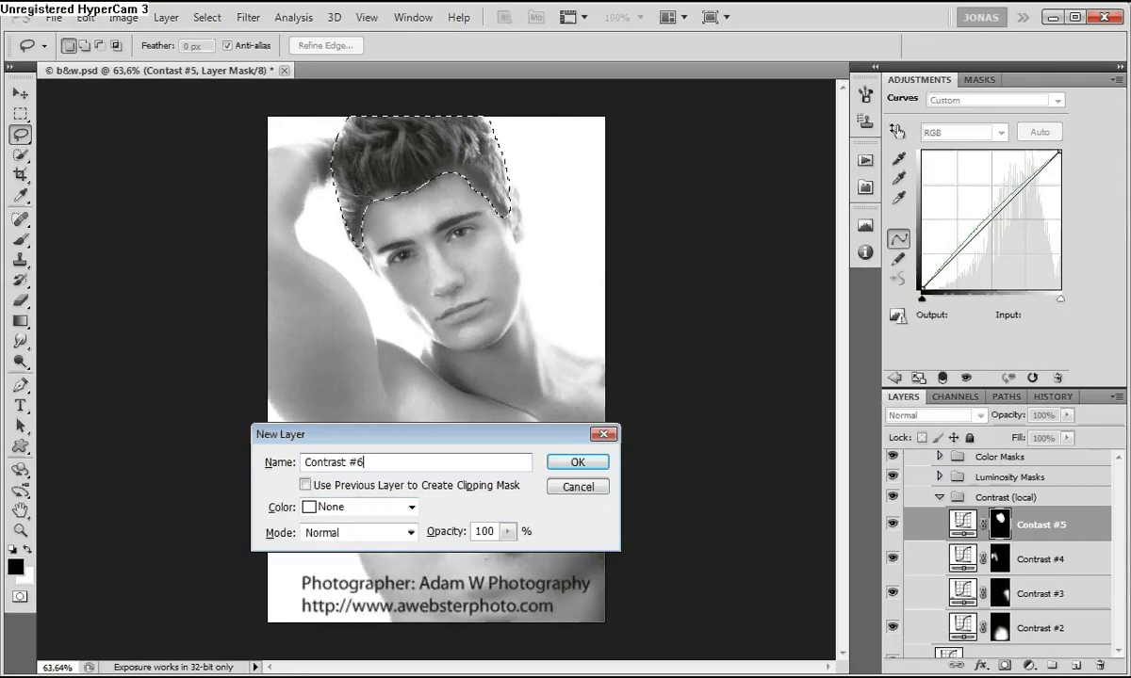
pyautogui.press('Return')
# - Shape the Red curve of Contrast #6 into an S-curve with output 31 at input 43 and output 130 at input 115
pyautogui.click(998, 133)
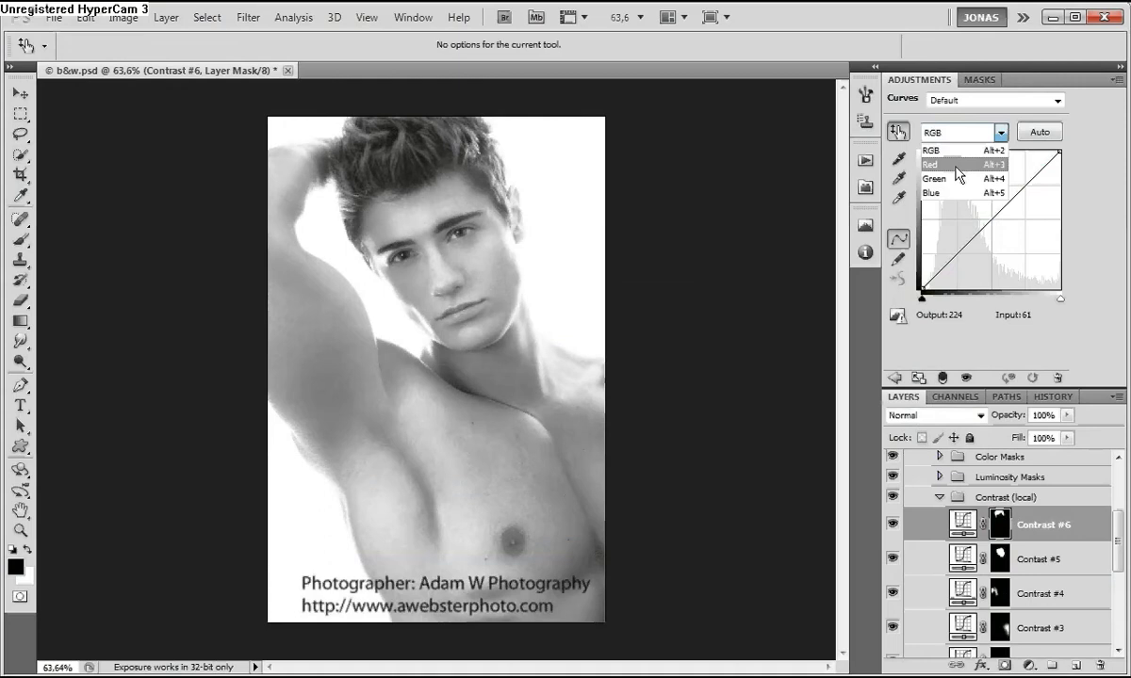
pyautogui.click(958, 173)
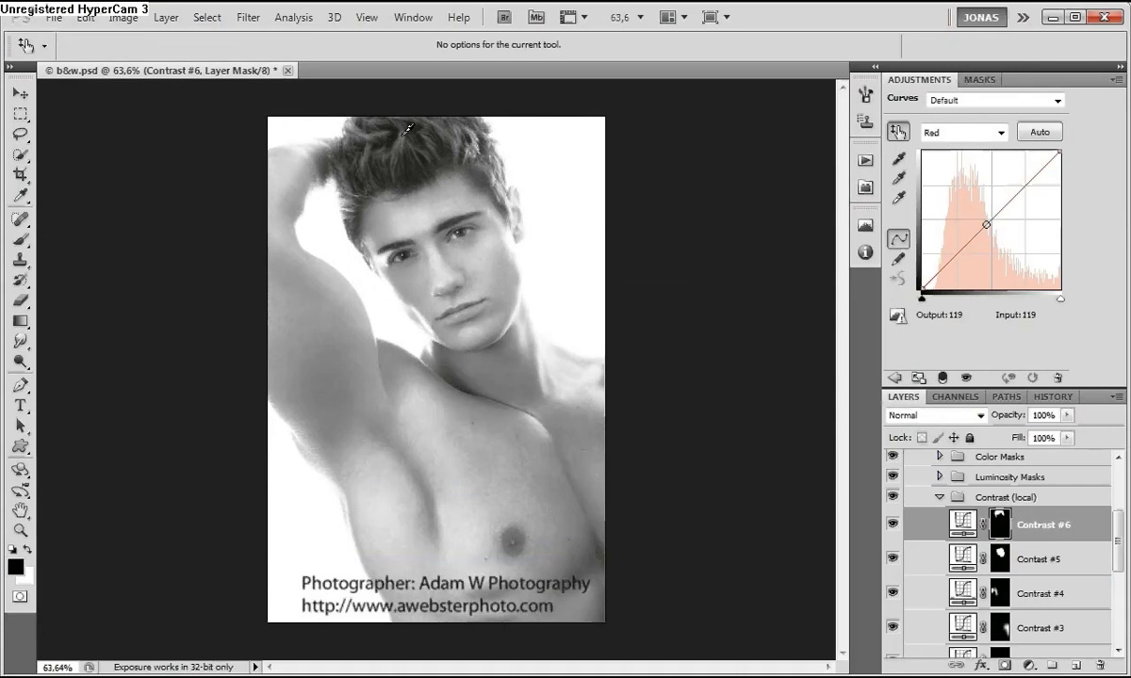
pyautogui.moveTo(420, 131); pyautogui.dragTo(409, 124)
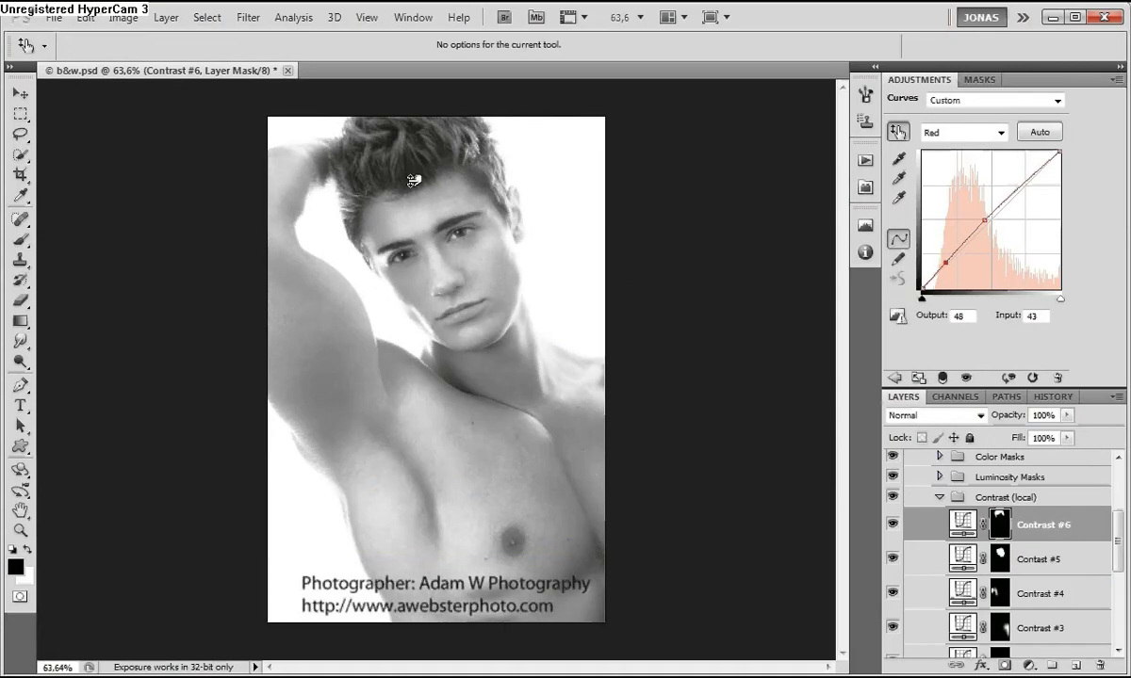
pyautogui.moveTo(411, 182); pyautogui.dragTo(414, 182)
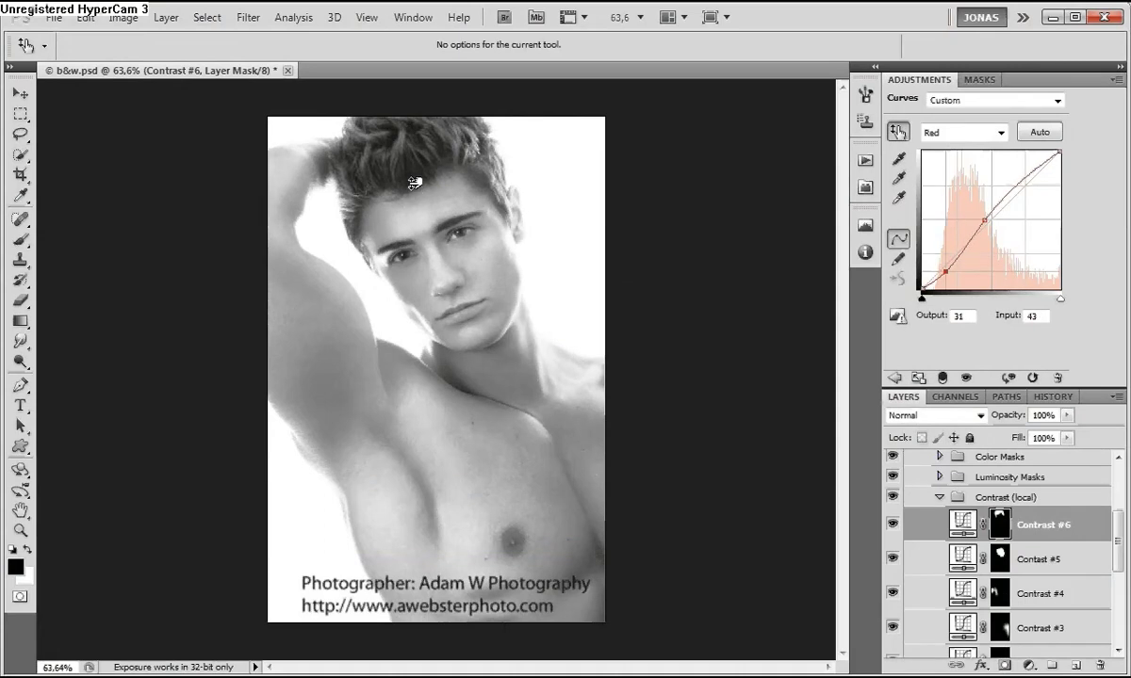
pyautogui.click(409, 123)
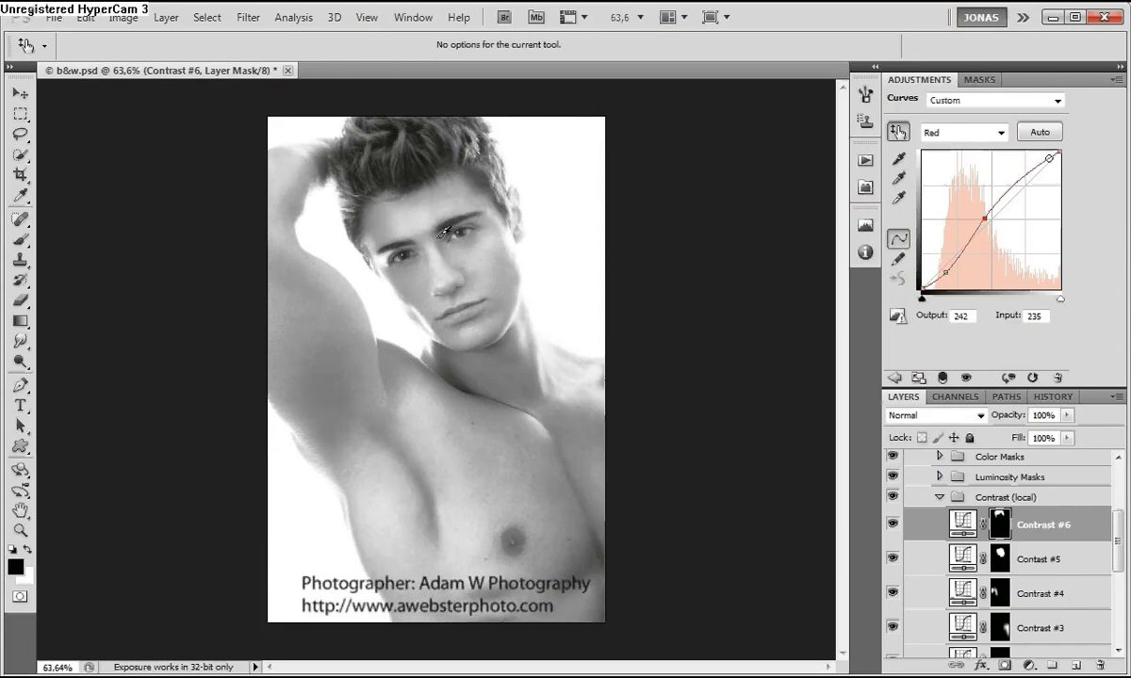
# - Toggle the visibility of the Contrast (local) group to compare before and after, and collapse the group
pyautogui.click(891, 499)
pyautogui.click(891, 500)
pyautogui.click(890, 501)
pyautogui.click(890, 502)
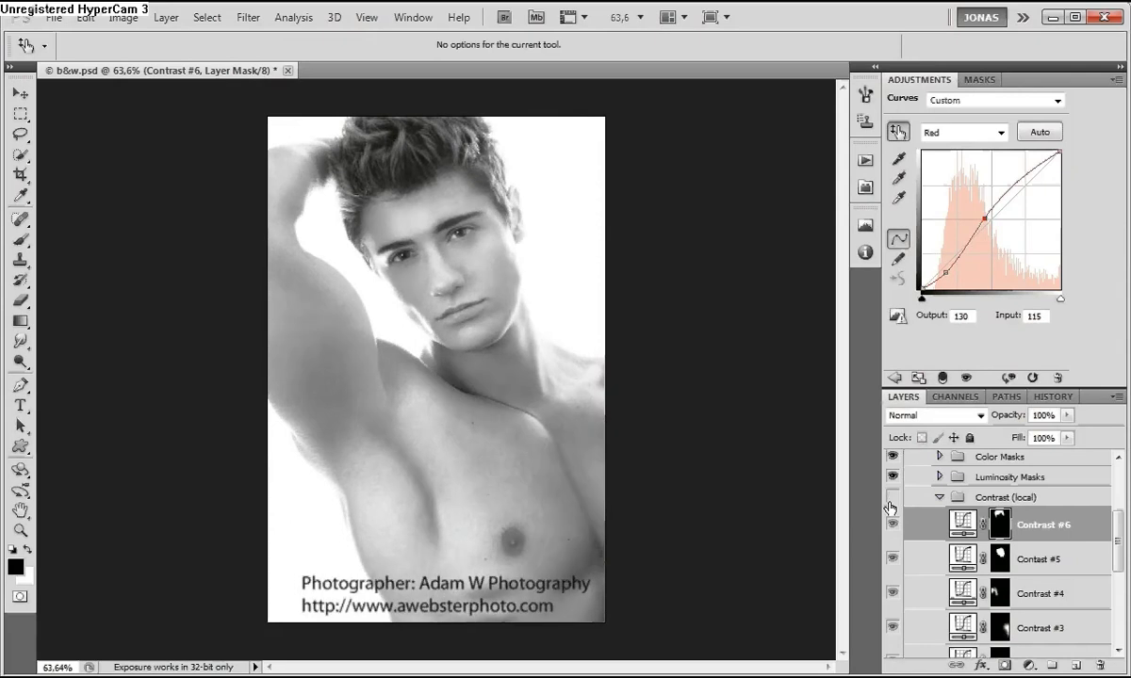
pyautogui.press('l')
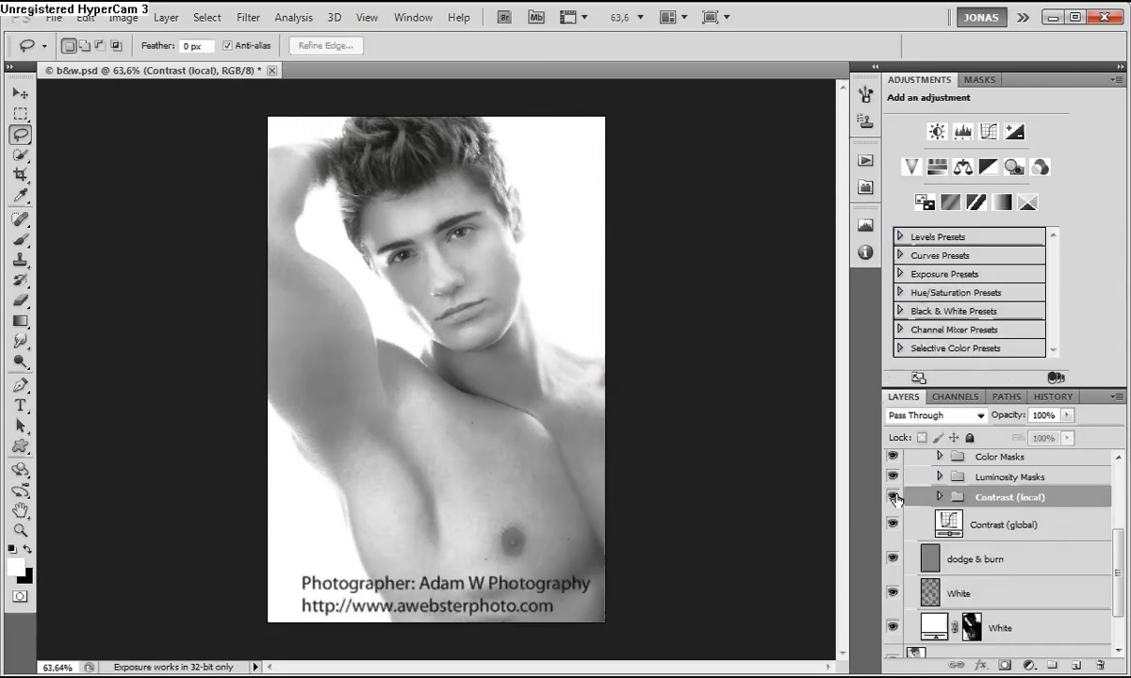
pyautogui.click(892, 499)
pyautogui.click(891, 500)
# - Expand the Luminosity Masks group and inspect the Blend If settings of the Shadows #5 layer
pyautogui.click(940, 482)
pyautogui.moveTo(1118, 551); pyautogui.dragTo(1119, 583)
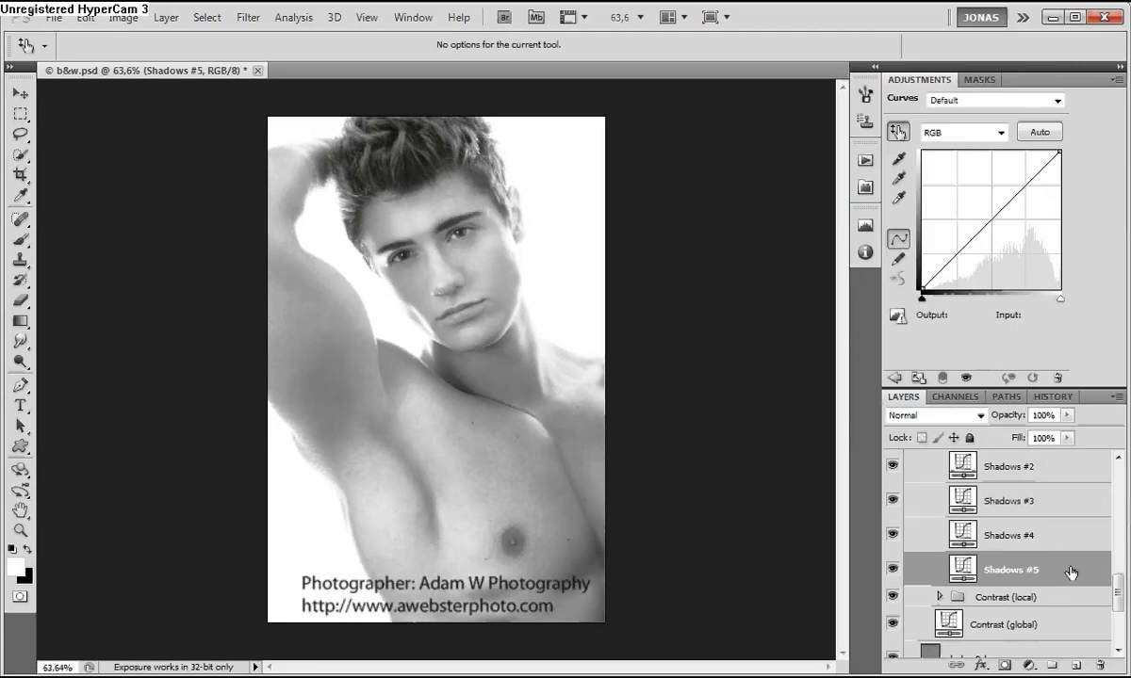
pyautogui.doubleClick(1071, 573)
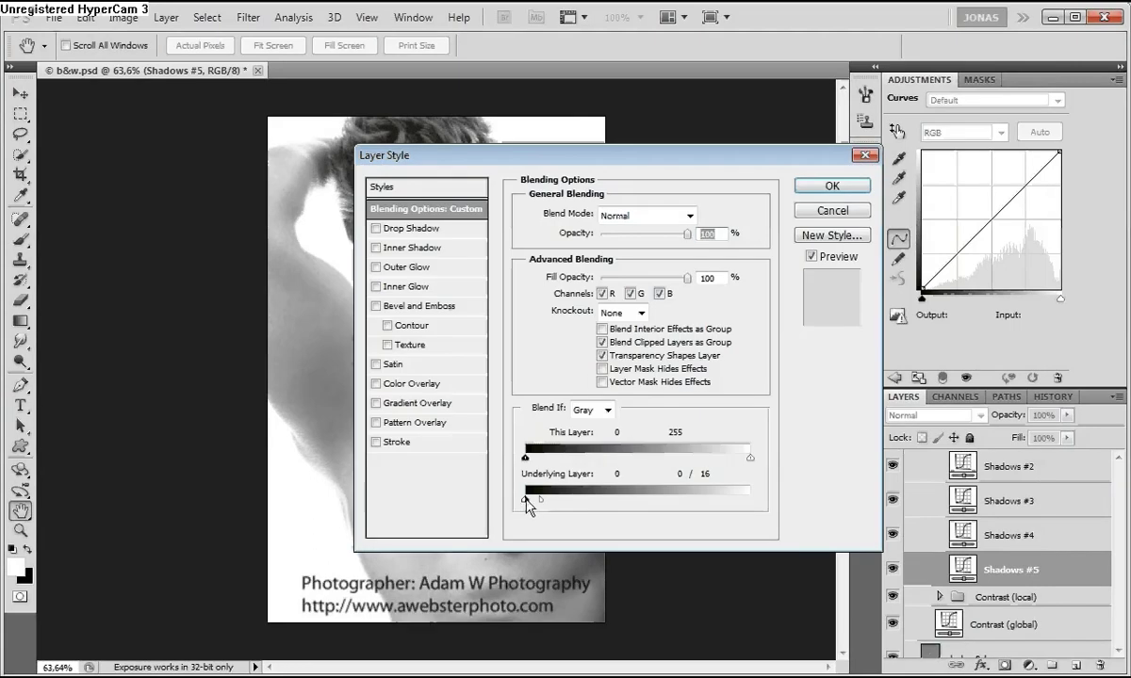
pyautogui.click(836, 188)
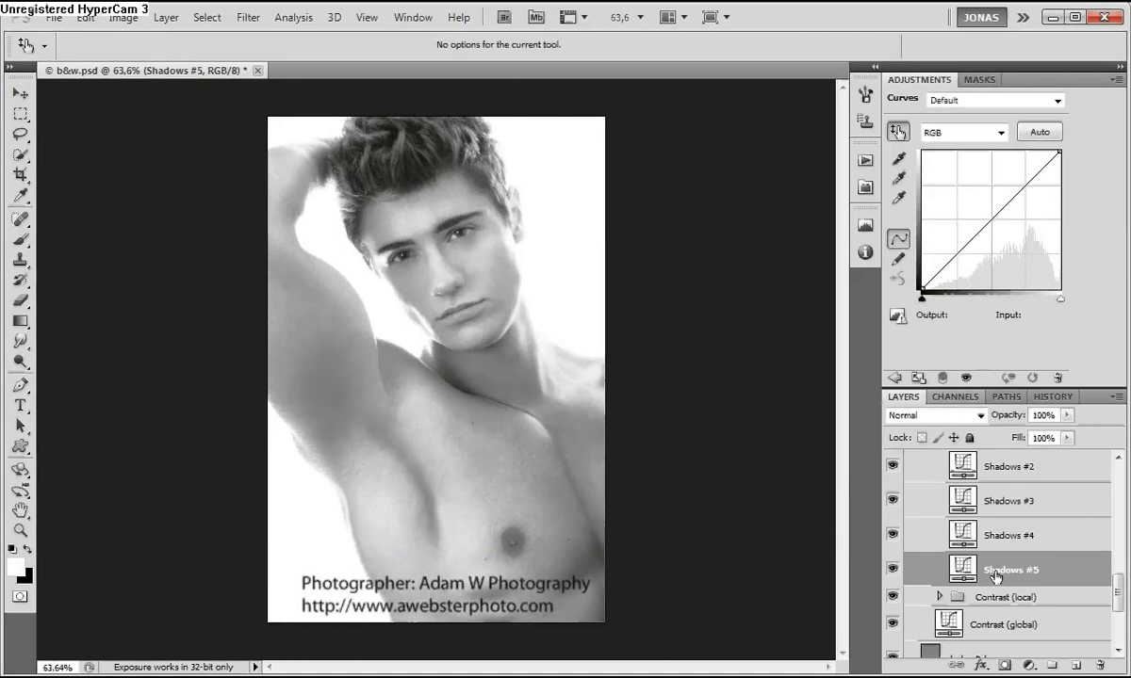
# - Try darkening with the Shadows #1 and Shadows #2 curves, lowering Shadows #2 to output 76 at input 146, and toggle Shadows #1 to compare
pyautogui.moveTo(1119, 596); pyautogui.dragTo(1118, 567)
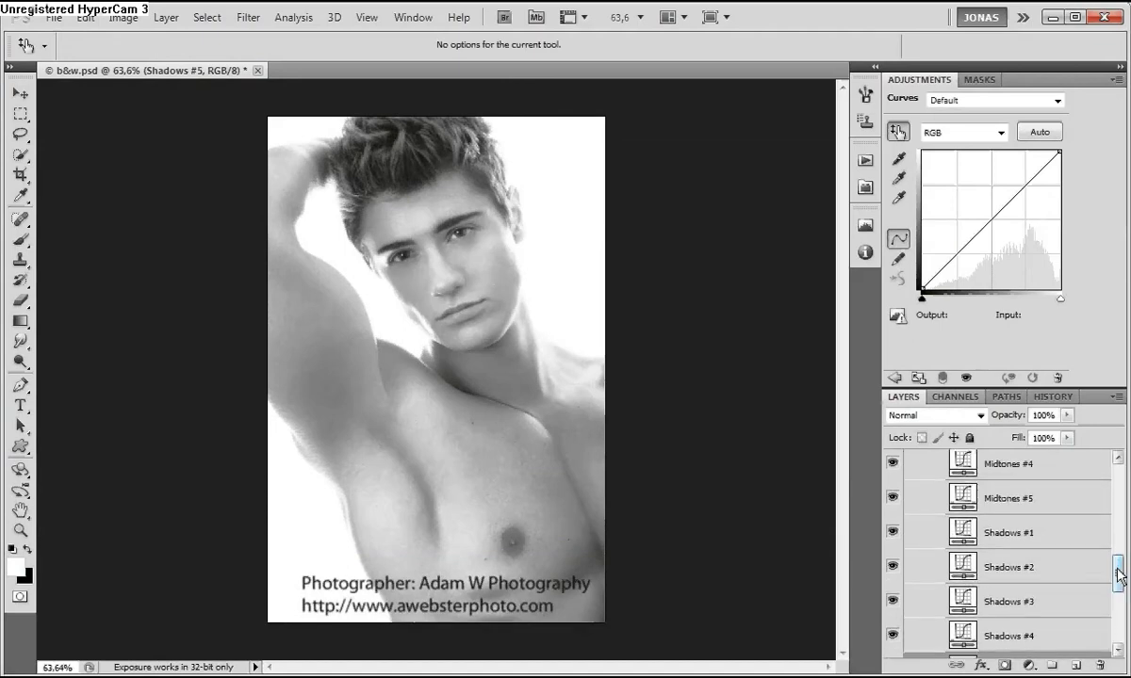
pyautogui.click(1020, 537)
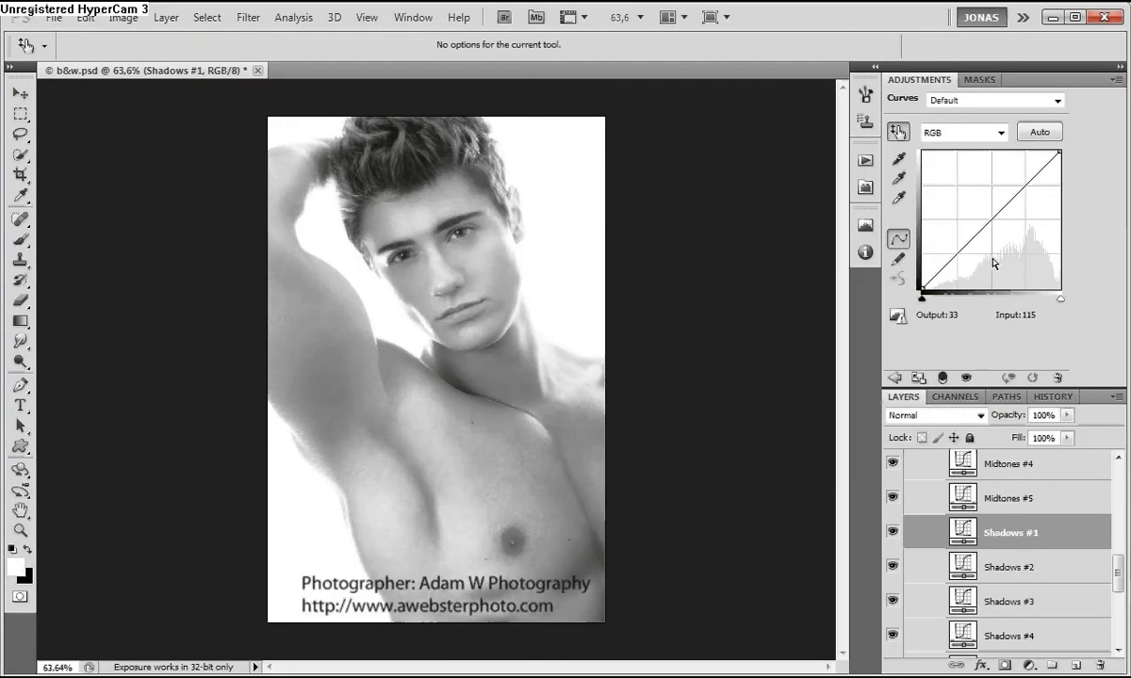
pyautogui.moveTo(993, 219); pyautogui.dragTo(1001, 248)
pyautogui.click(1013, 567)
pyautogui.click(893, 533)
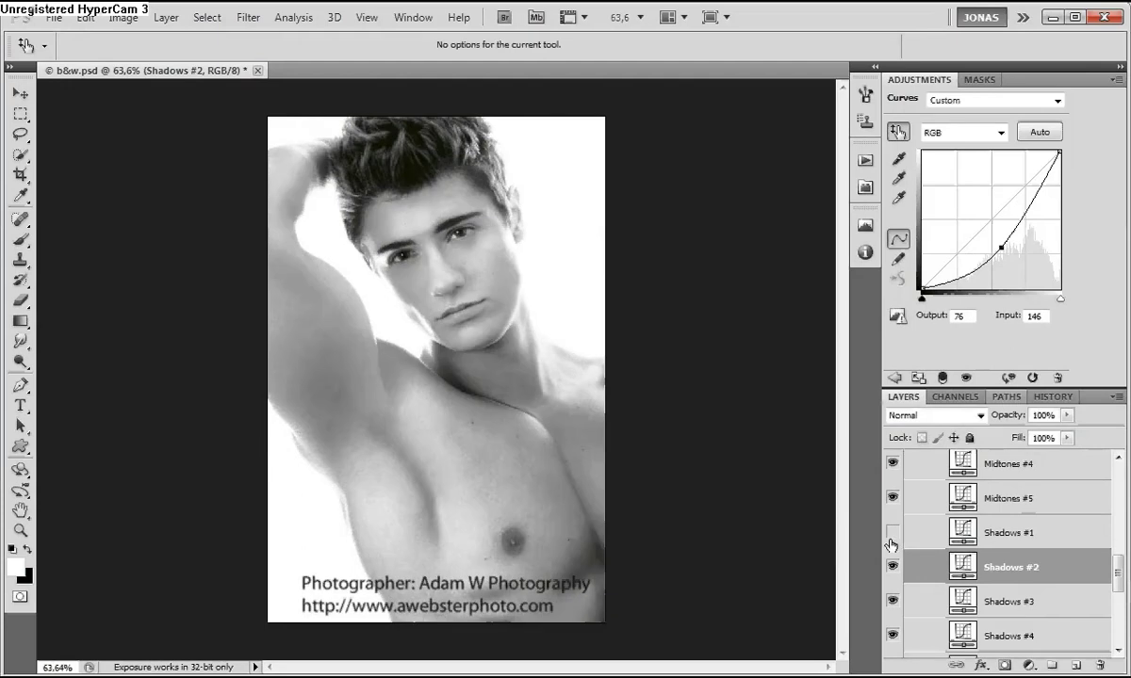
pyautogui.click(892, 533)
# - Compare the image with and without Shadows #1, and reset the Shadows #1 and Shadows #2 curves to default
pyautogui.click(934, 544)
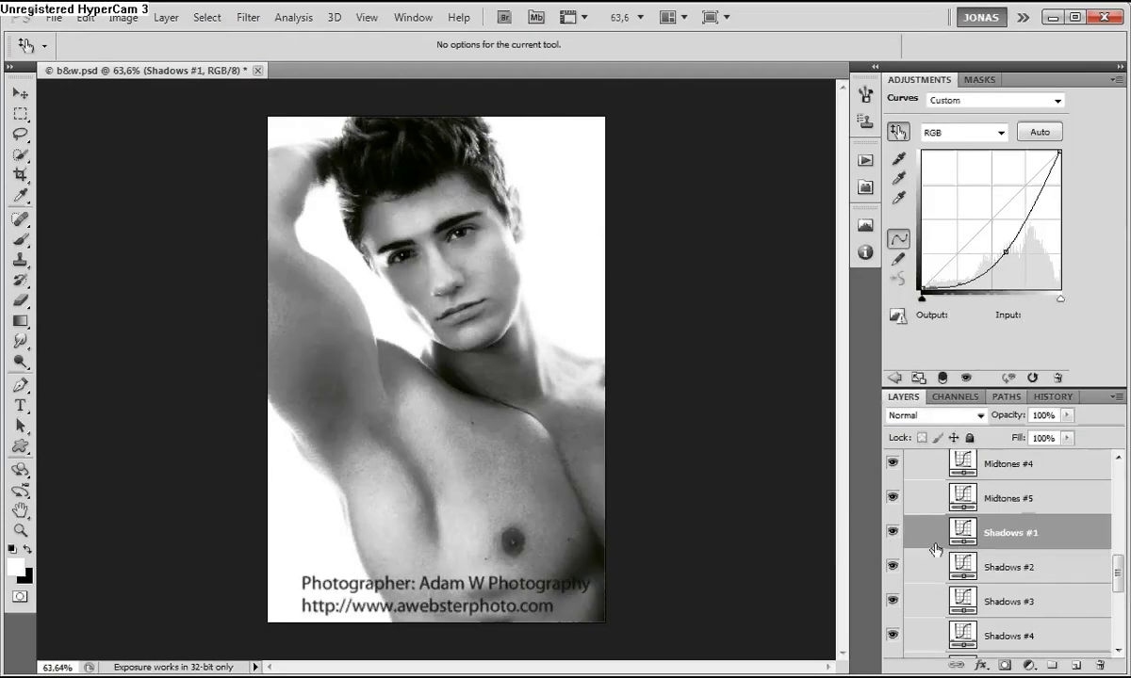
pyautogui.click(893, 535)
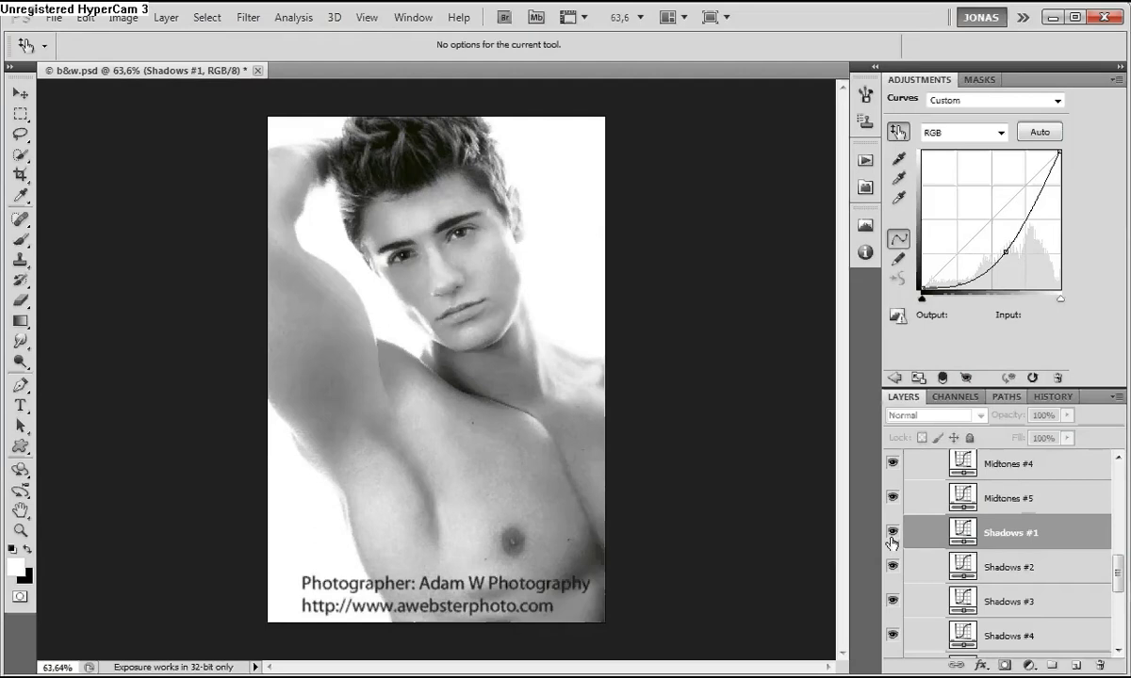
pyautogui.click(892, 533)
pyautogui.click(1033, 378)
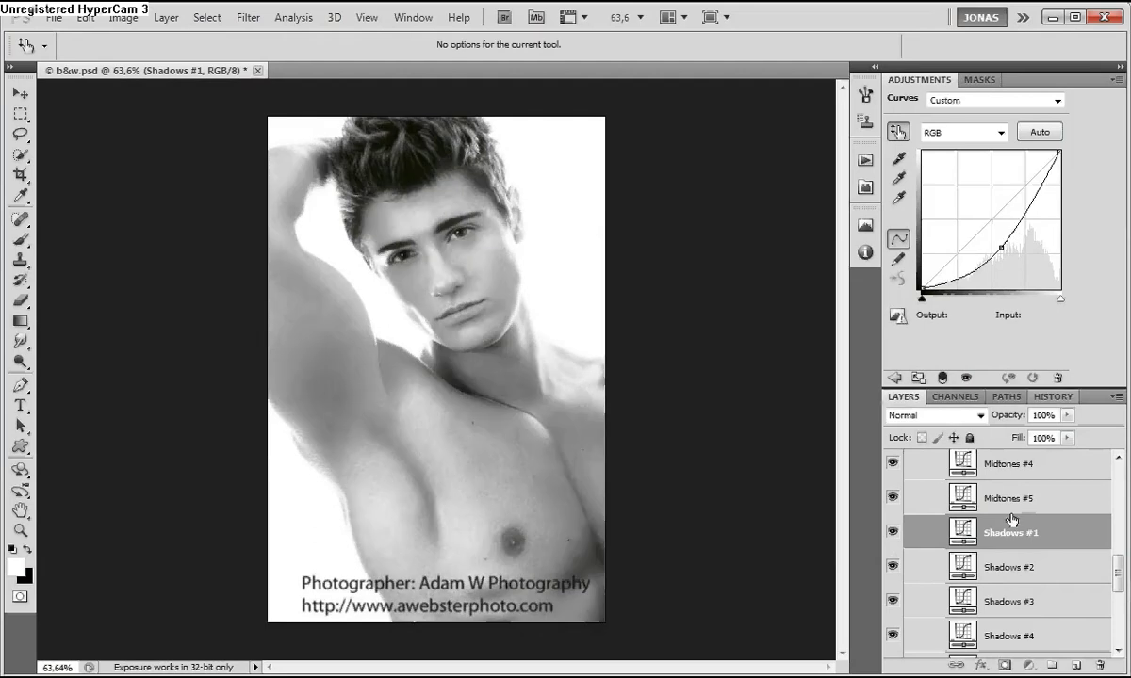
pyautogui.hotkey('alt', '[')
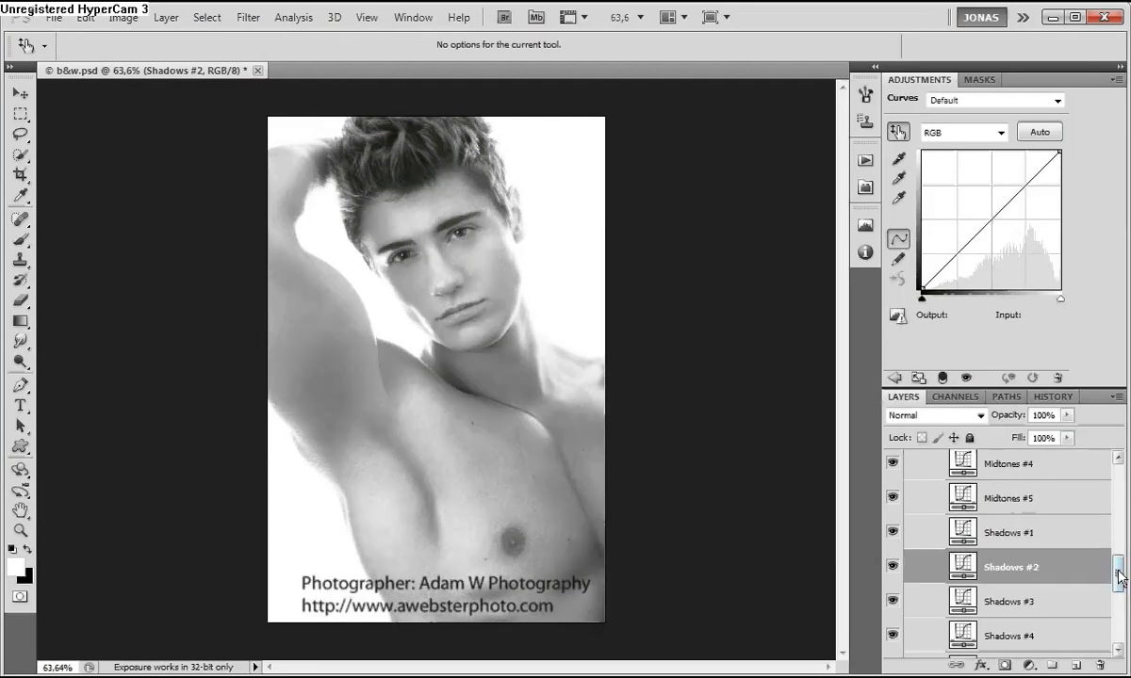
# - Try brightening the Shadows #5 curve to output 145 at input 83, remove its curve point, and delete the Shadows #5 layer
pyautogui.moveTo(1119, 575)
pyautogui.mouseDown()
pyautogui.moveTo(1113, 600)
pyautogui.moveTo(1100, 580)
pyautogui.moveTo(1118, 575)
pyautogui.mouseUp()
pyautogui.click(1101, 607)
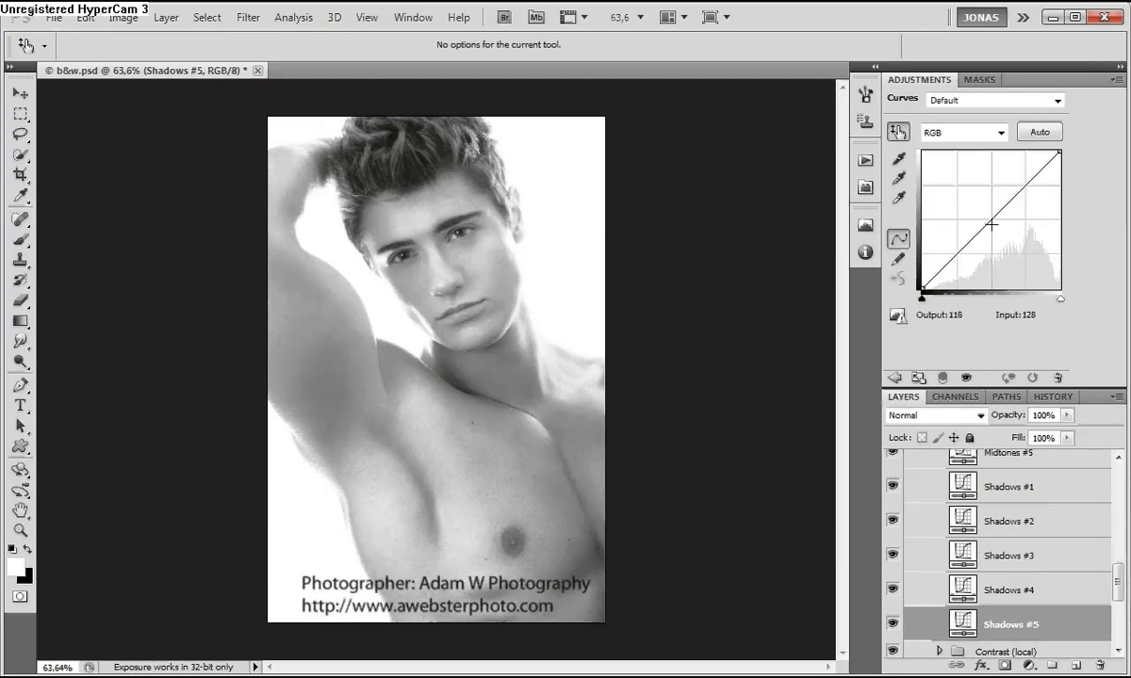
pyautogui.moveTo(1117, 580); pyautogui.dragTo(1119, 592)
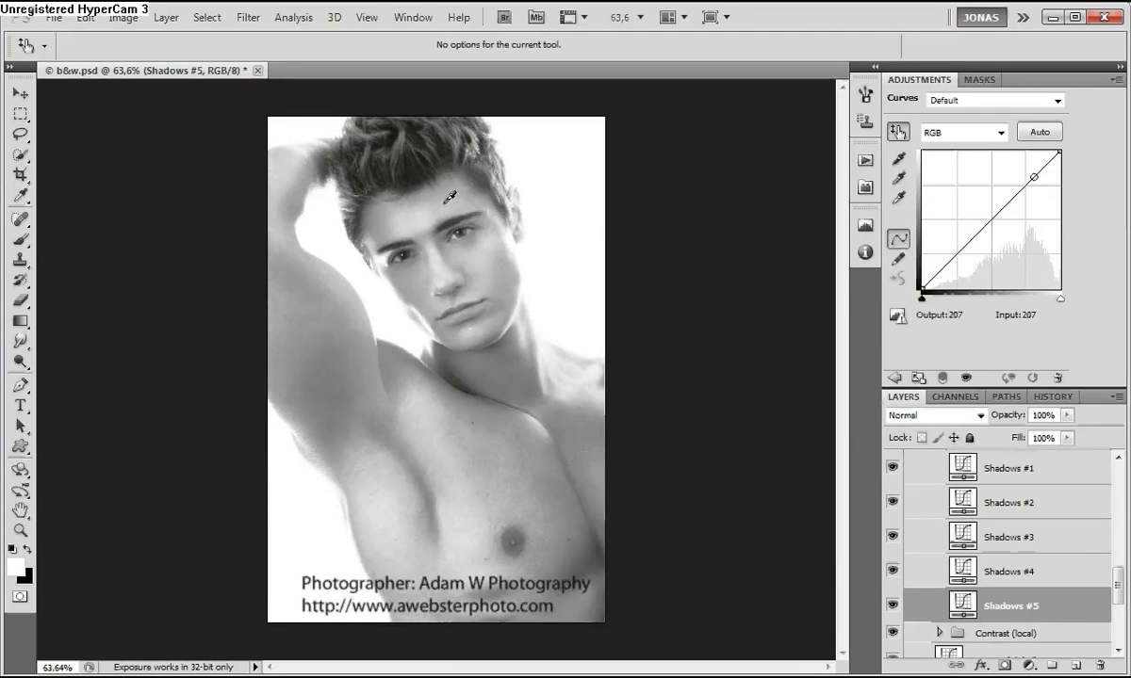
pyautogui.scroll(5, 428, 252)
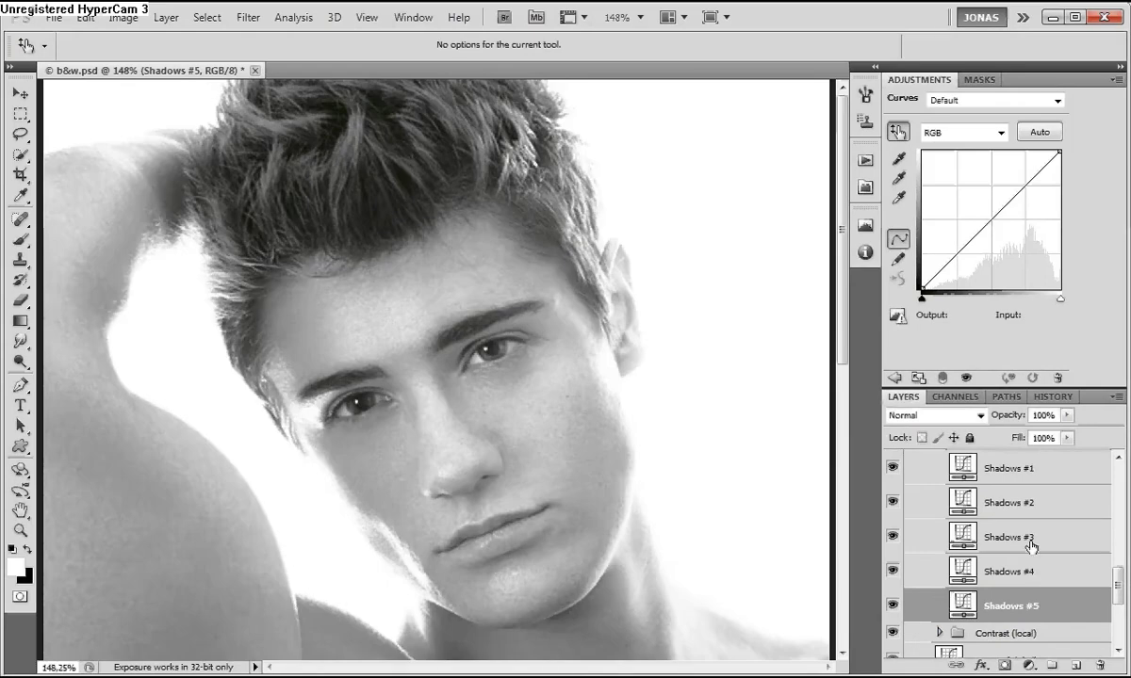
pyautogui.moveTo(985, 226); pyautogui.dragTo(984, 258)
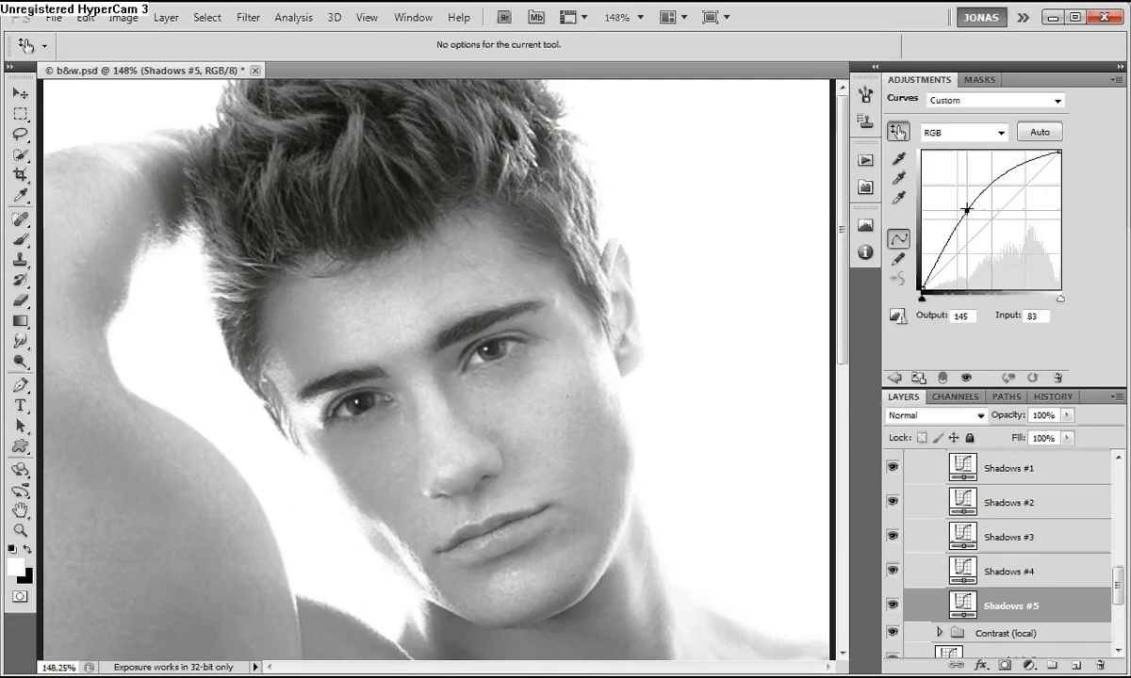
pyautogui.moveTo(966, 210); pyautogui.dragTo(1021, 294)
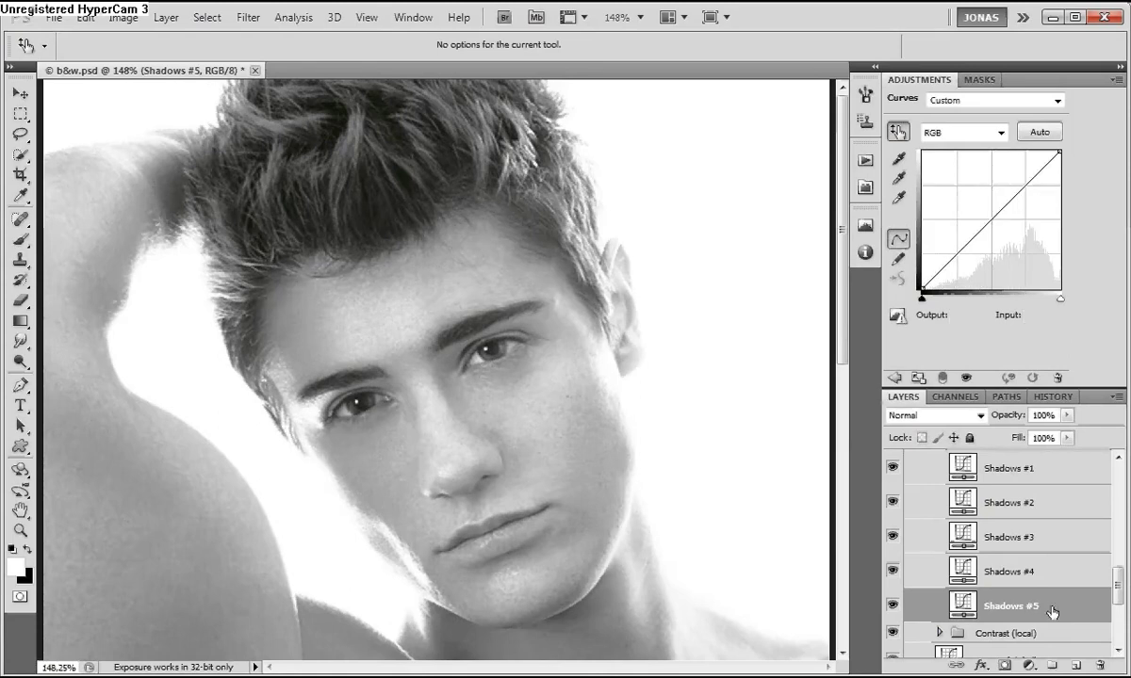
pyautogui.moveTo(1052, 612); pyautogui.dragTo(1099, 663)
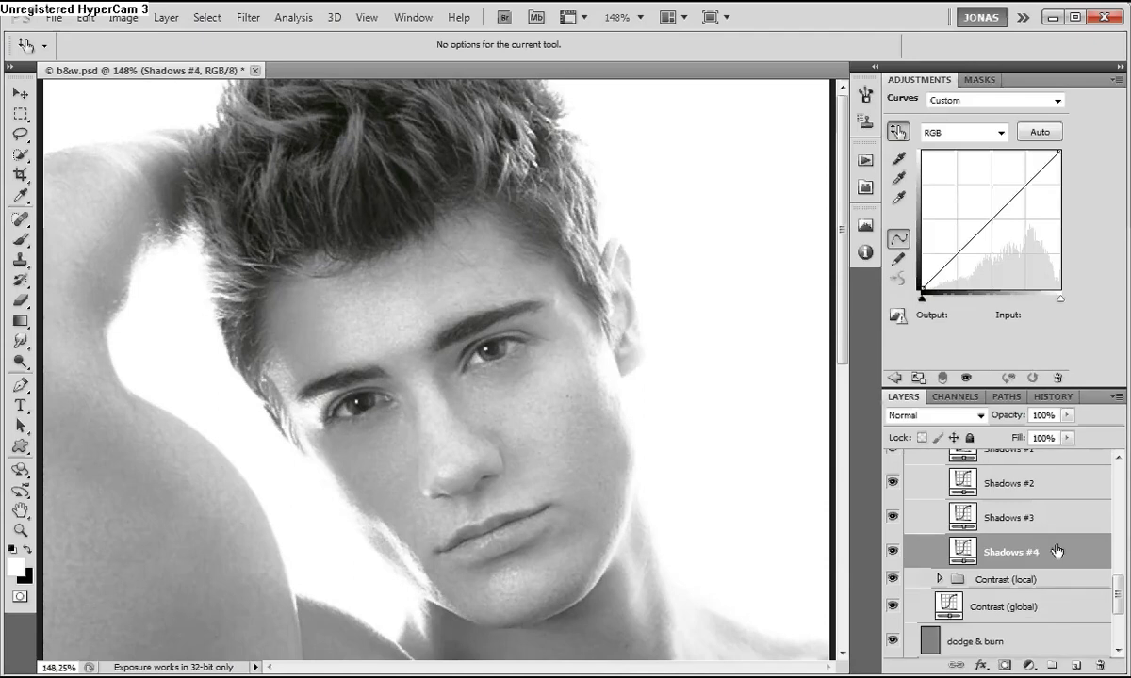
# - Raise the Shadows #4 curve to output 59 at input 43 and the Shadows #3 curve to output 77 at input 53
pyautogui.moveTo(991, 233); pyautogui.dragTo(945, 260)
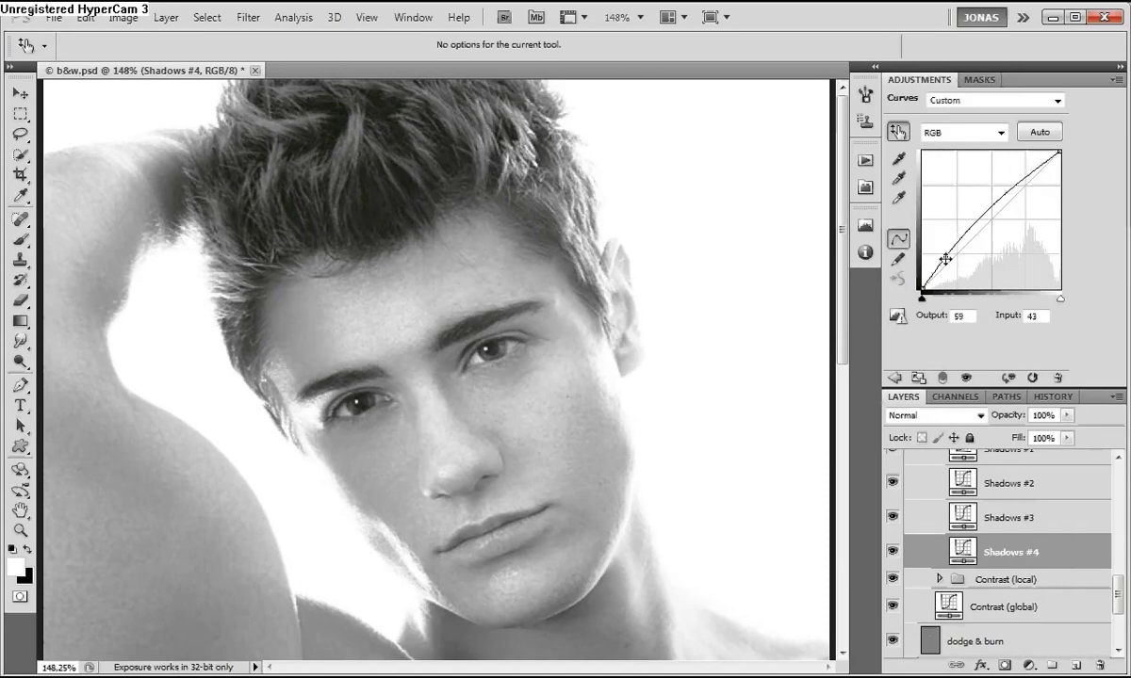
pyautogui.moveTo(1119, 609); pyautogui.dragTo(1122, 603)
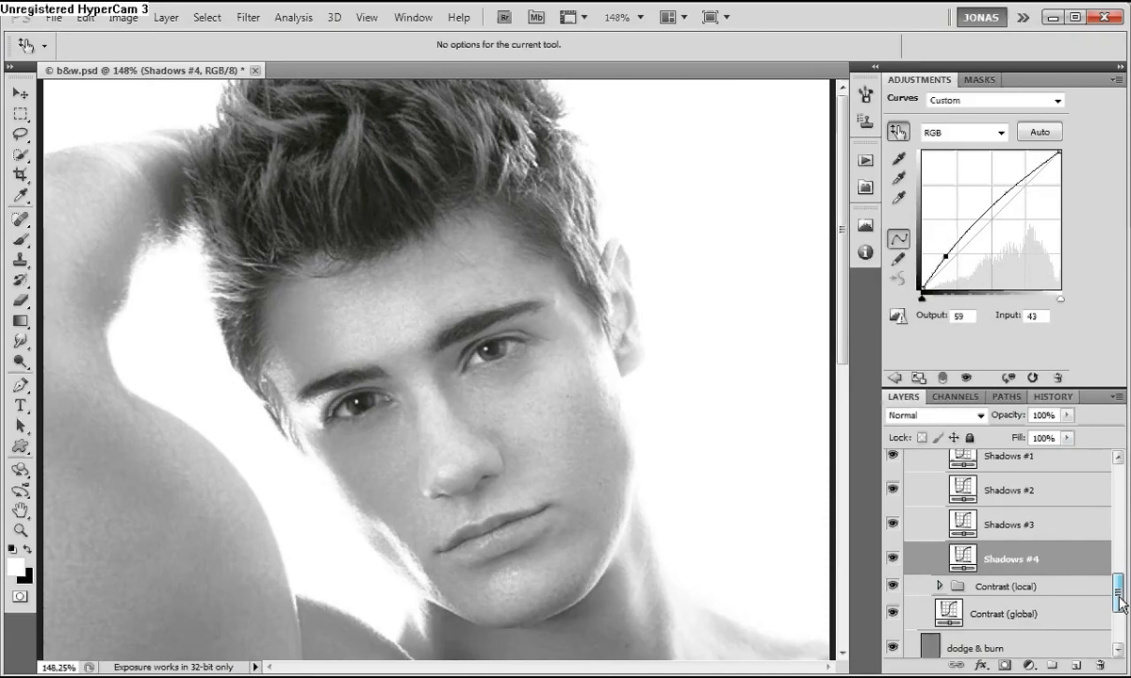
pyautogui.click(996, 532)
pyautogui.scroll(1, 996, 537)
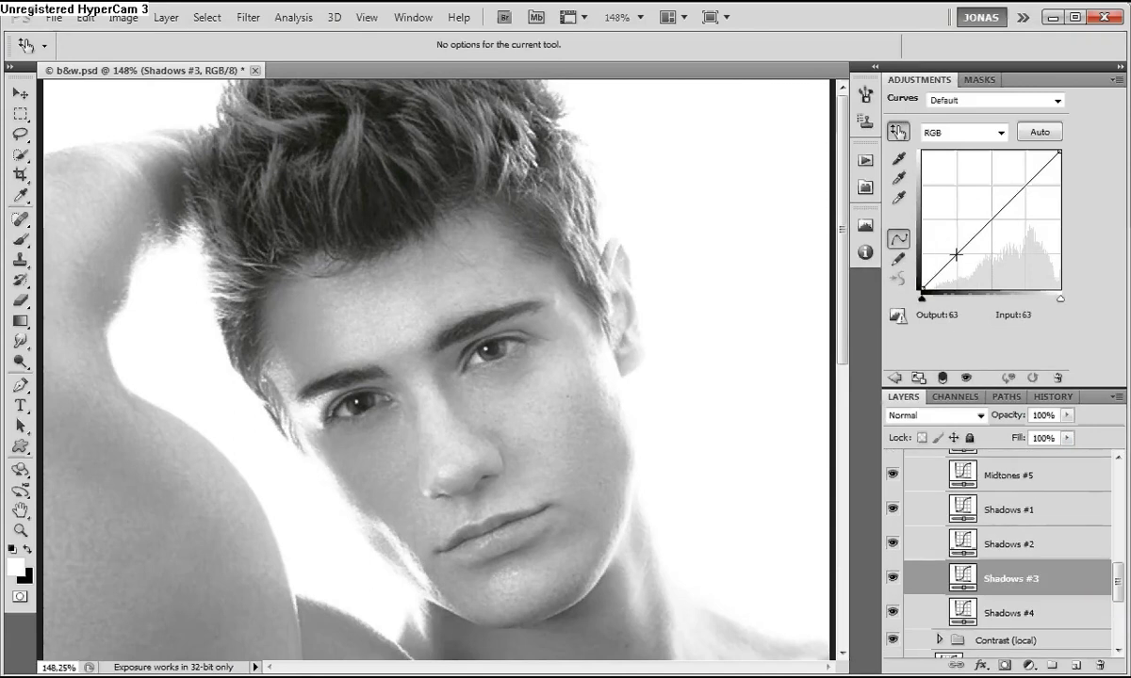
pyautogui.moveTo(955, 255); pyautogui.dragTo(951, 247)
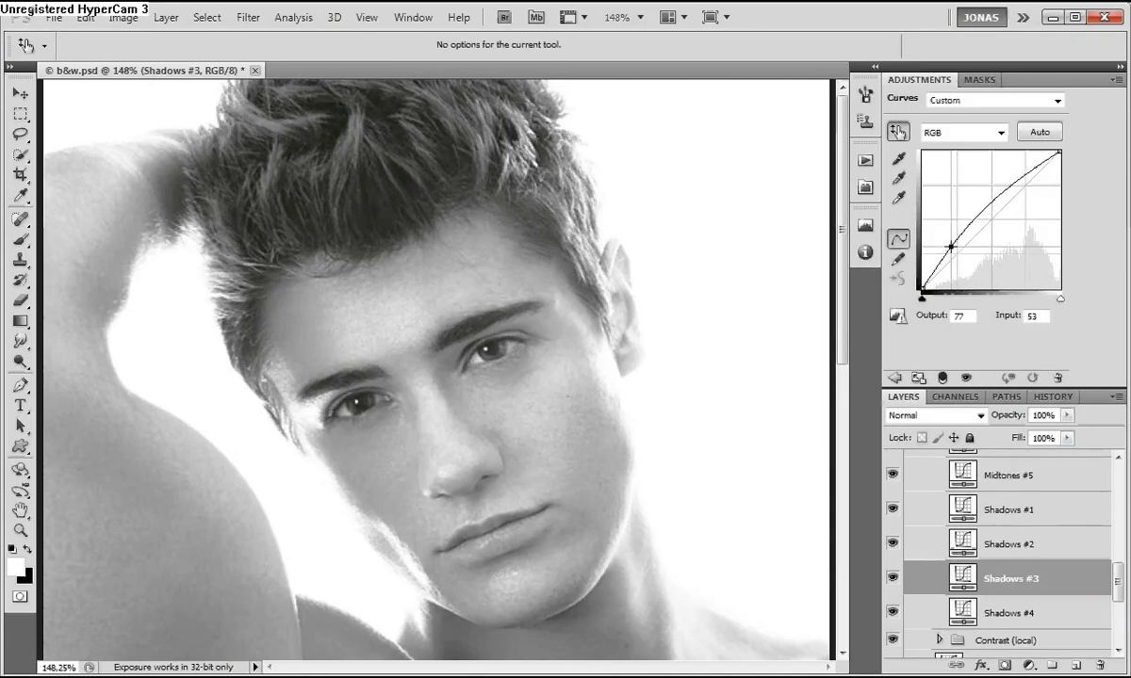
# - Shape the Shadows #2 curve with points at input 74, output 54 and input 188, output 191, and compare with the layer hidden
pyautogui.hotkey('ctrl', '0')
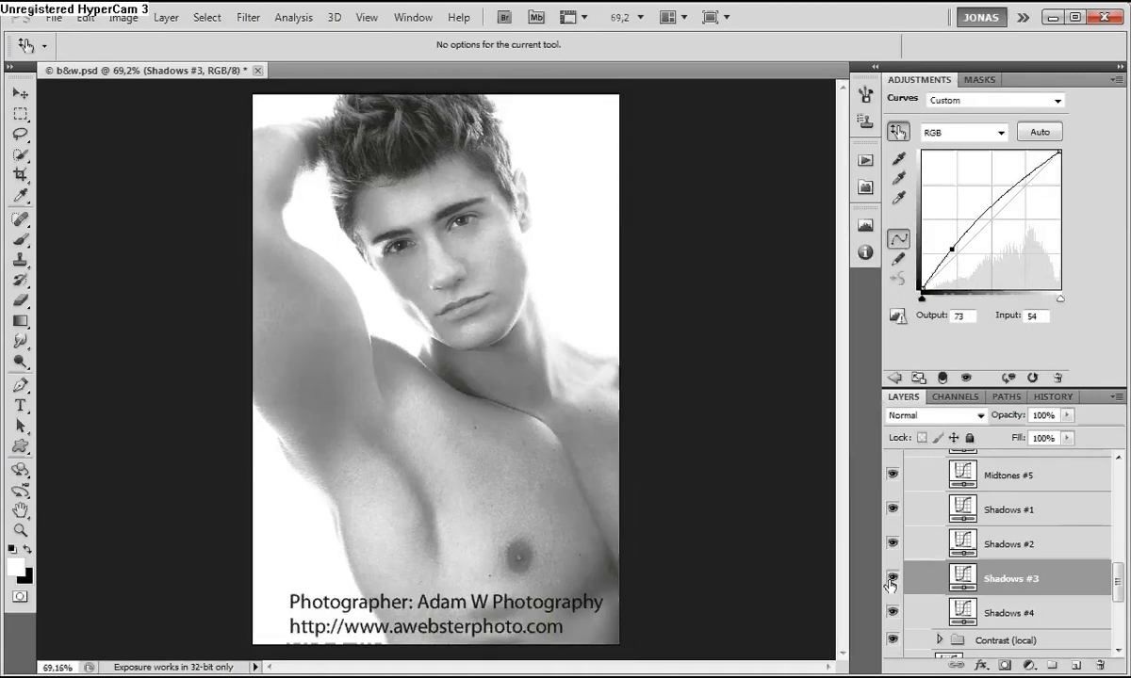
pyautogui.press('i')
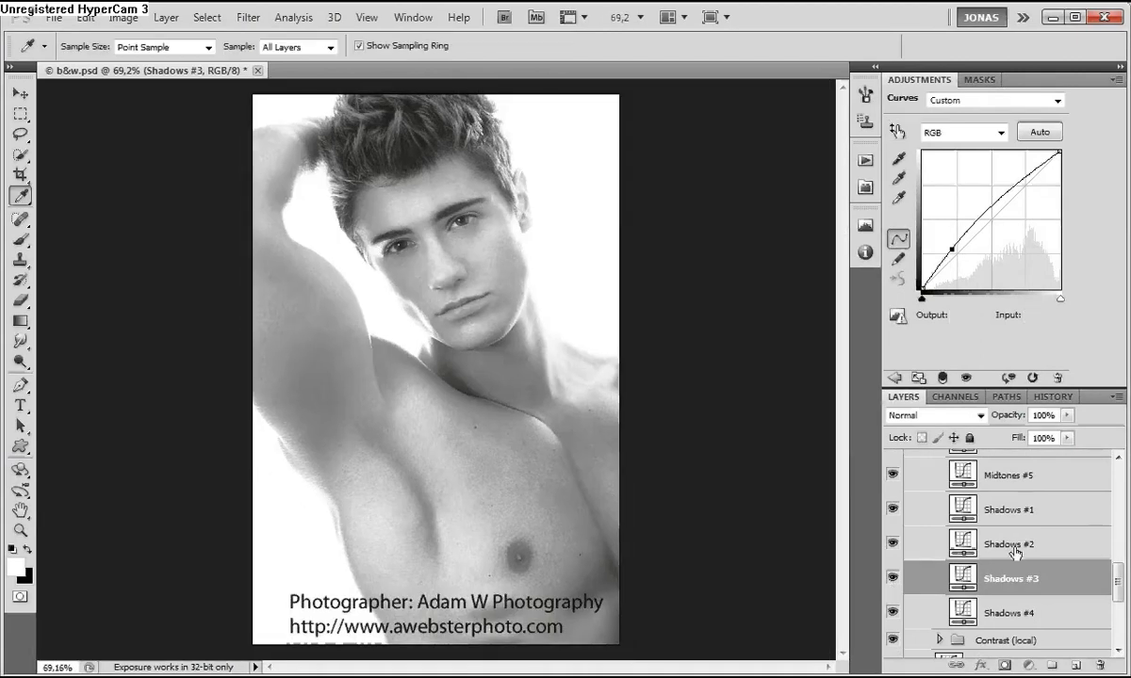
pyautogui.click(1016, 552)
pyautogui.moveTo(952, 257)
pyautogui.mouseDown()
pyautogui.moveTo(965, 276)
pyautogui.moveTo(962, 259)
pyautogui.mouseUp()
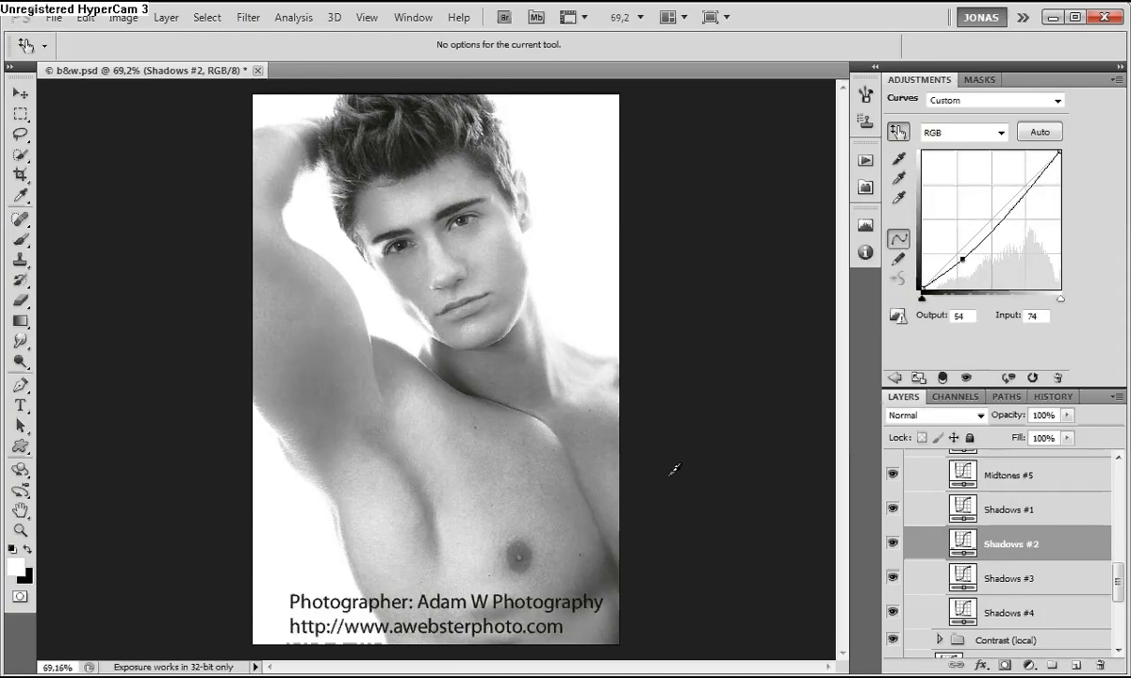
pyautogui.moveTo(1023, 190); pyautogui.dragTo(1024, 185)
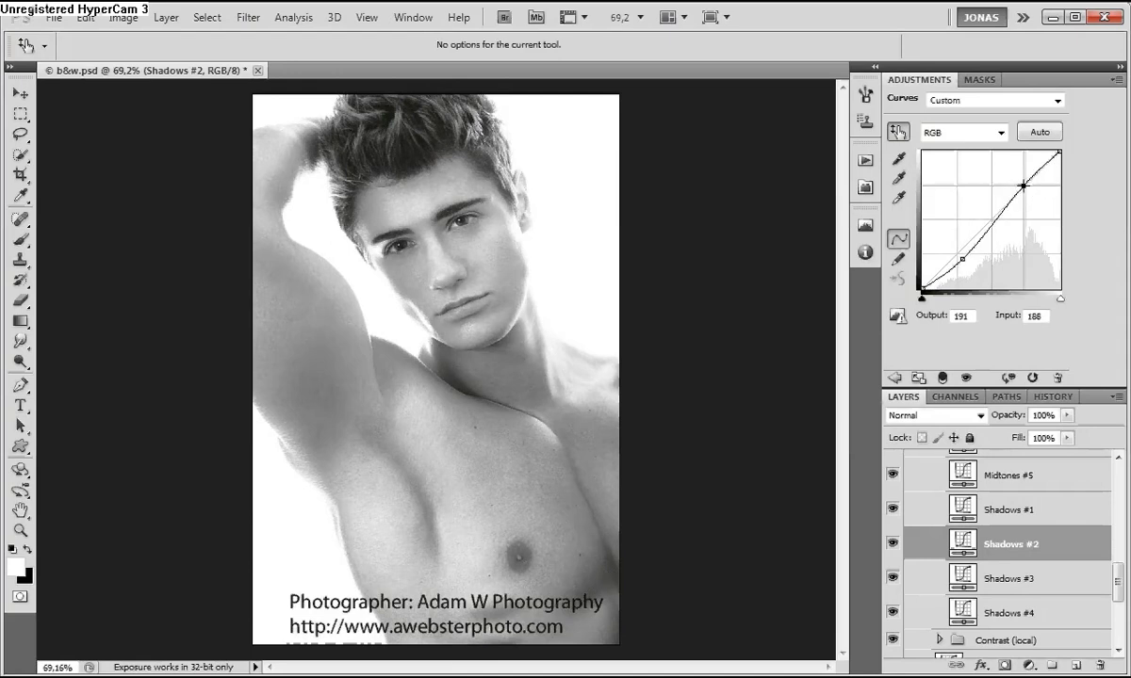
pyautogui.click(890, 546)
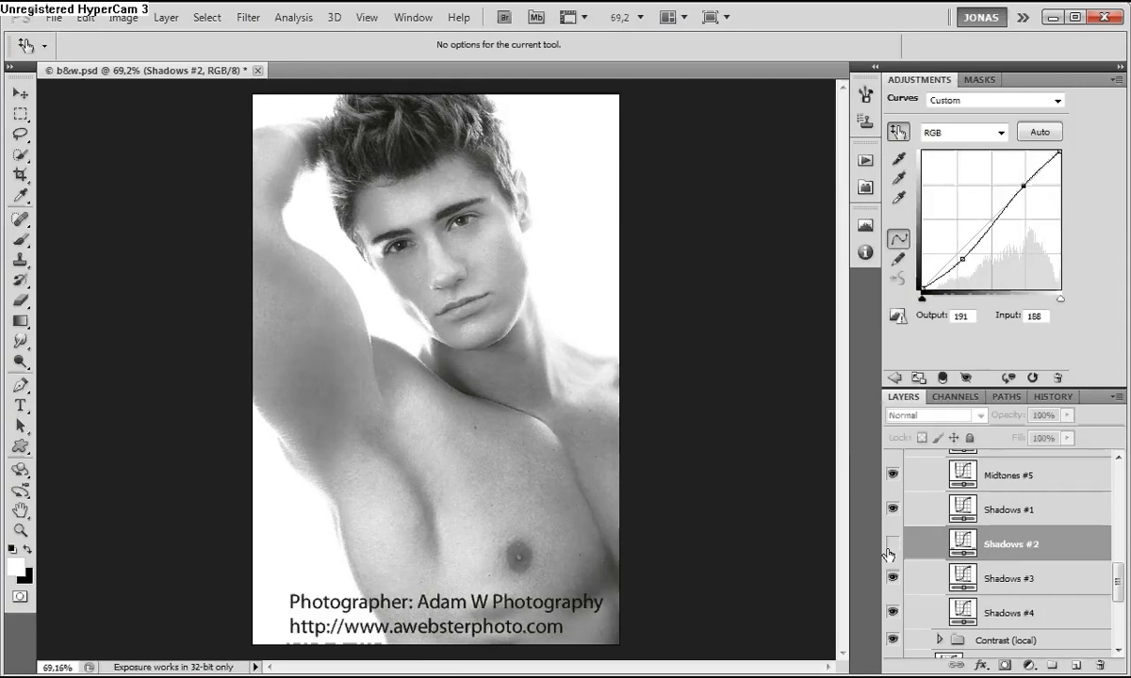
pyautogui.click(890, 545)
pyautogui.click(891, 546)
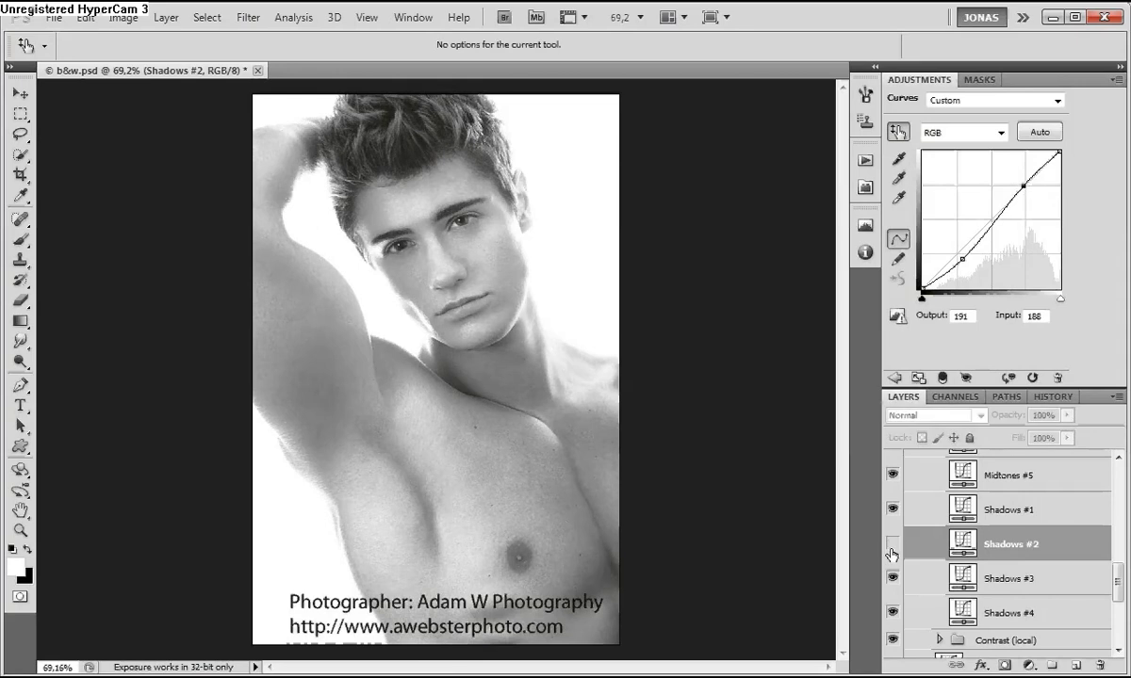
pyautogui.click(892, 547)
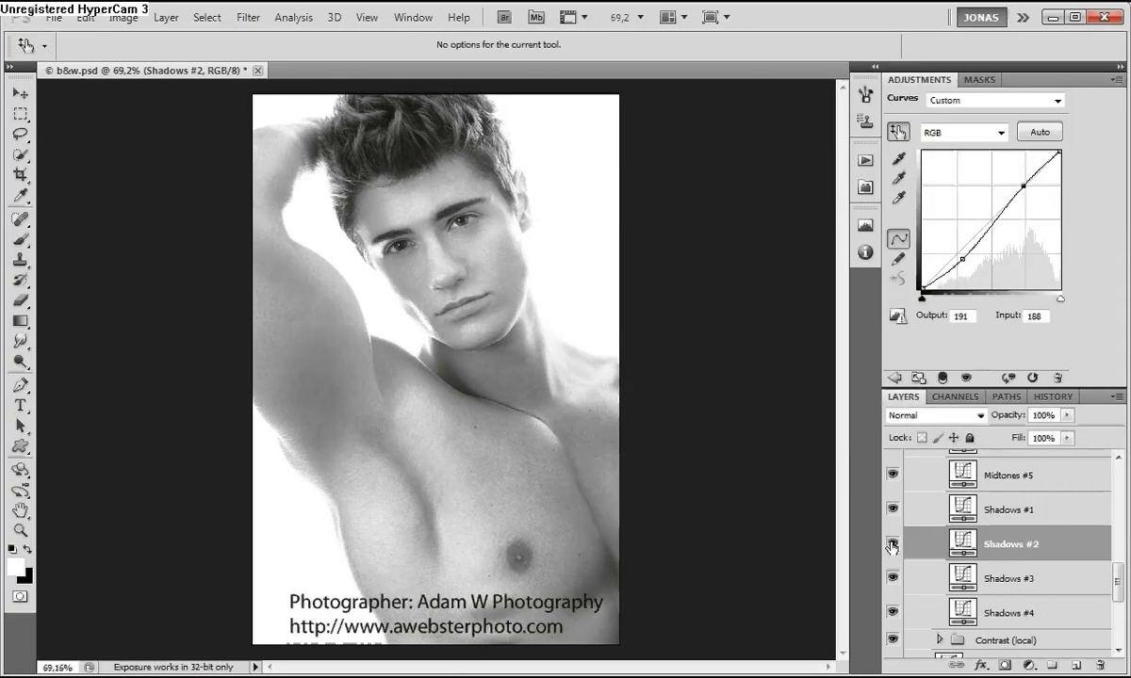
# - Lower the Shadows #1 curve to output 113 at input 133 and toggle the layer's visibility to compare
pyautogui.scroll(2, 1113, 578)
pyautogui.press('i')
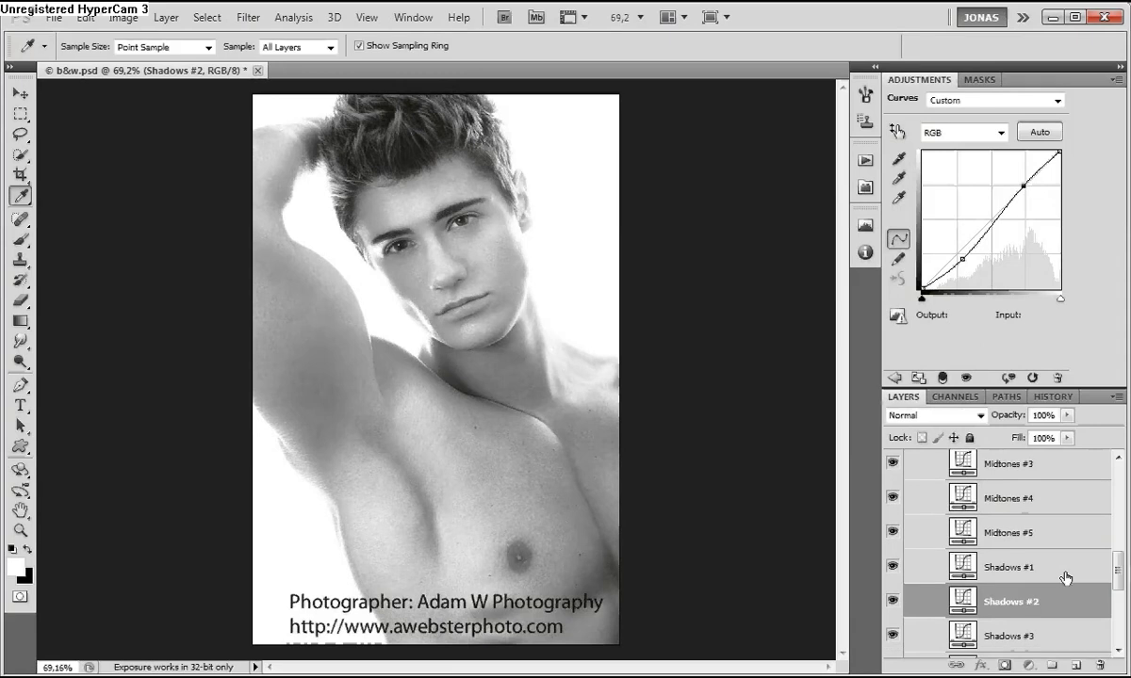
pyautogui.click(1065, 577)
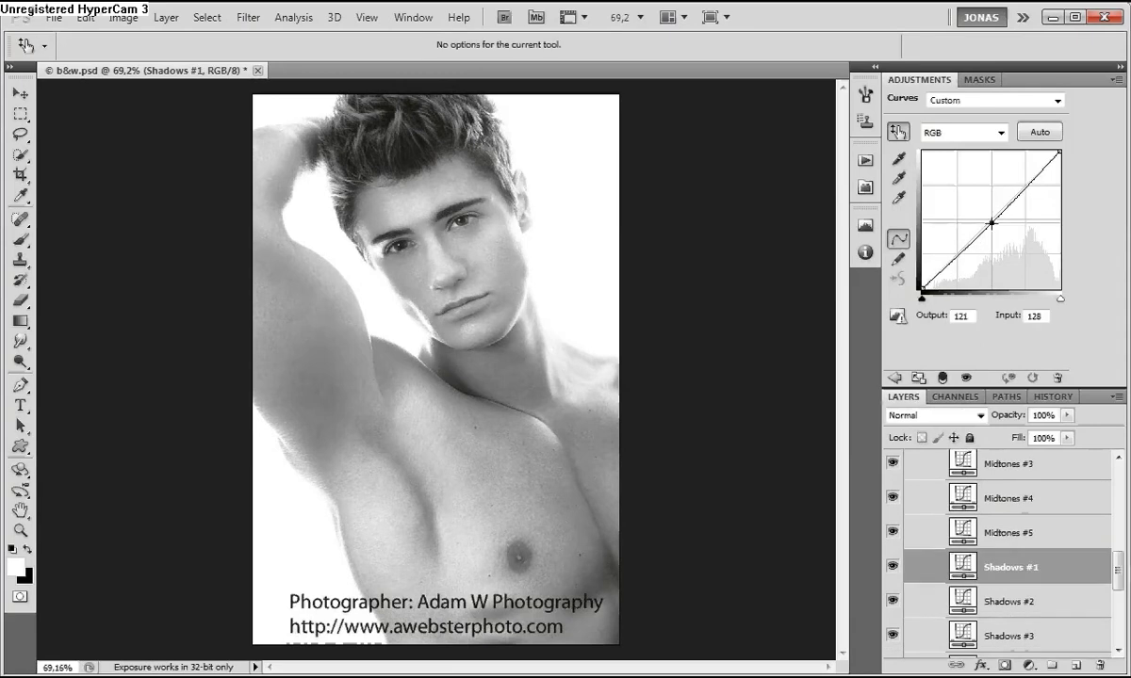
pyautogui.moveTo(991, 224); pyautogui.dragTo(993, 227)
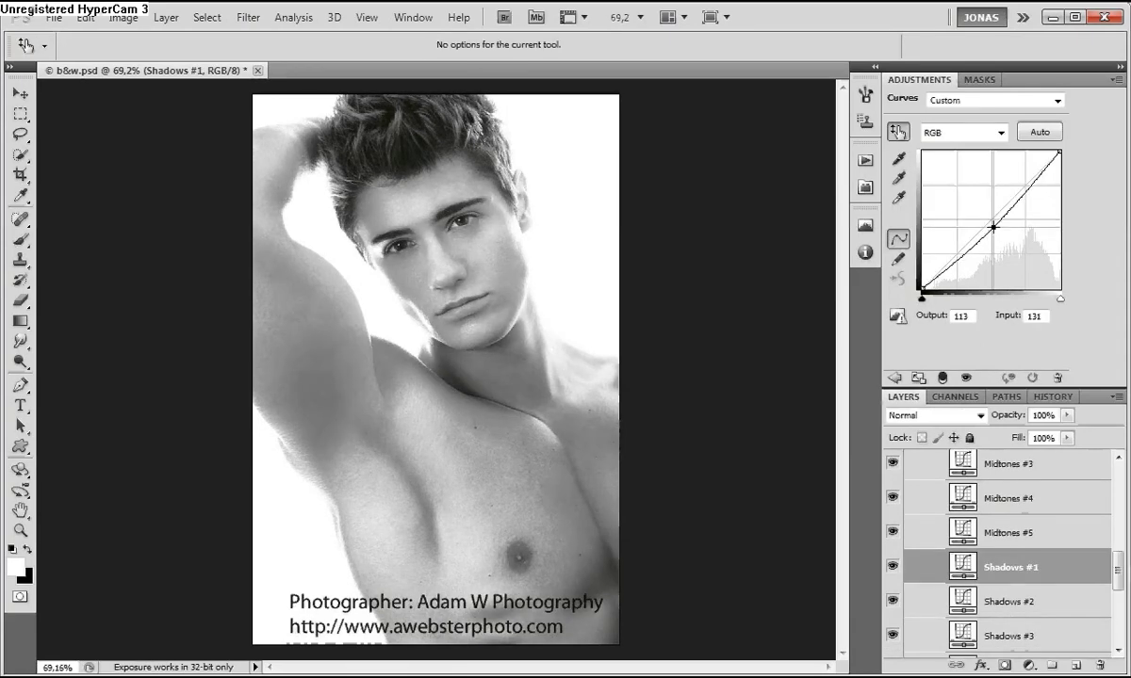
pyautogui.click(893, 566)
pyautogui.click(893, 566)
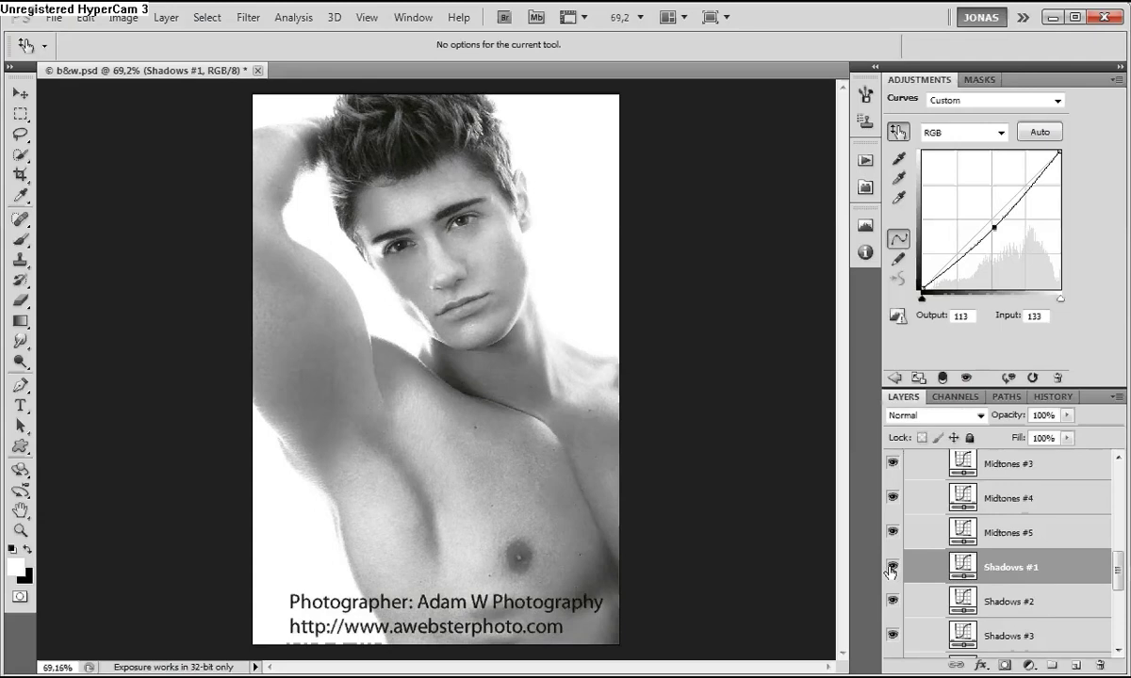
# - Examine the Blend If ranges in the blending options of the Midtones #1 and Midtones #2 layers
pyautogui.scroll(2, 1049, 603)
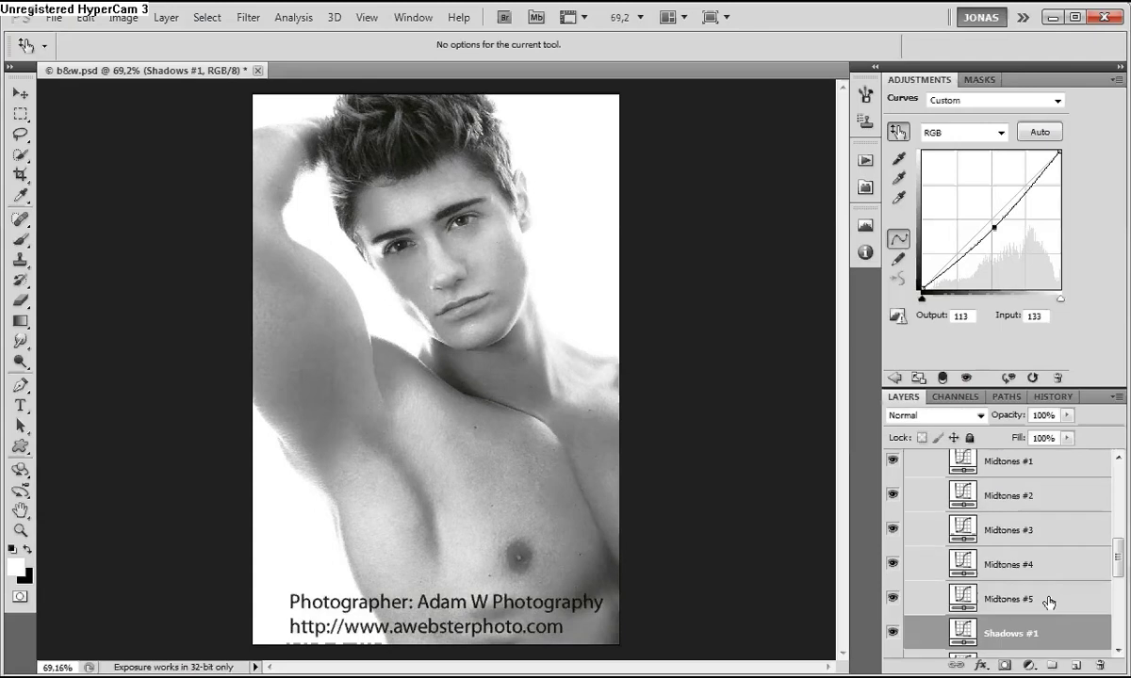
pyautogui.click(1049, 603)
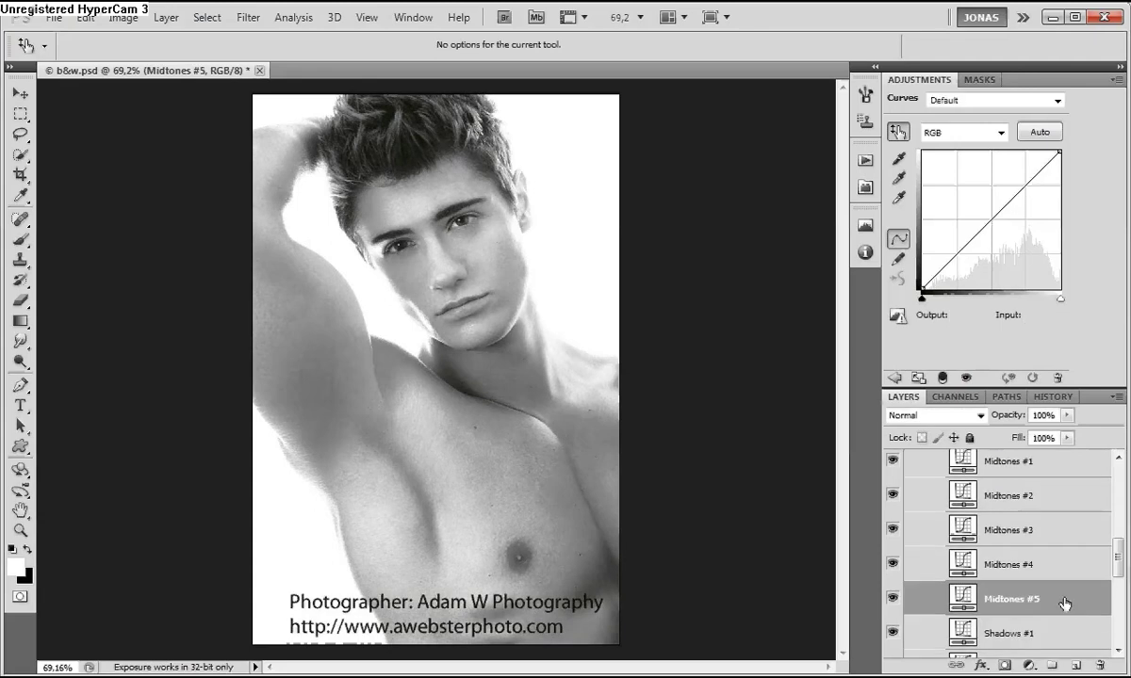
pyautogui.scroll(1, 1104, 573)
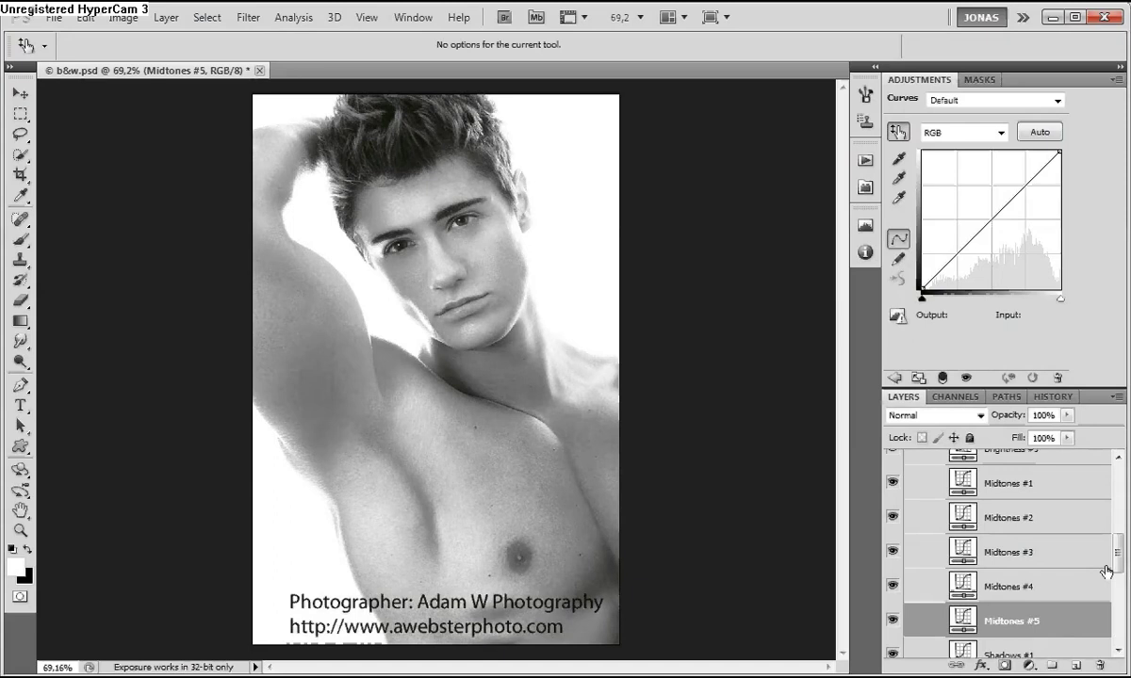
pyautogui.click(1055, 489)
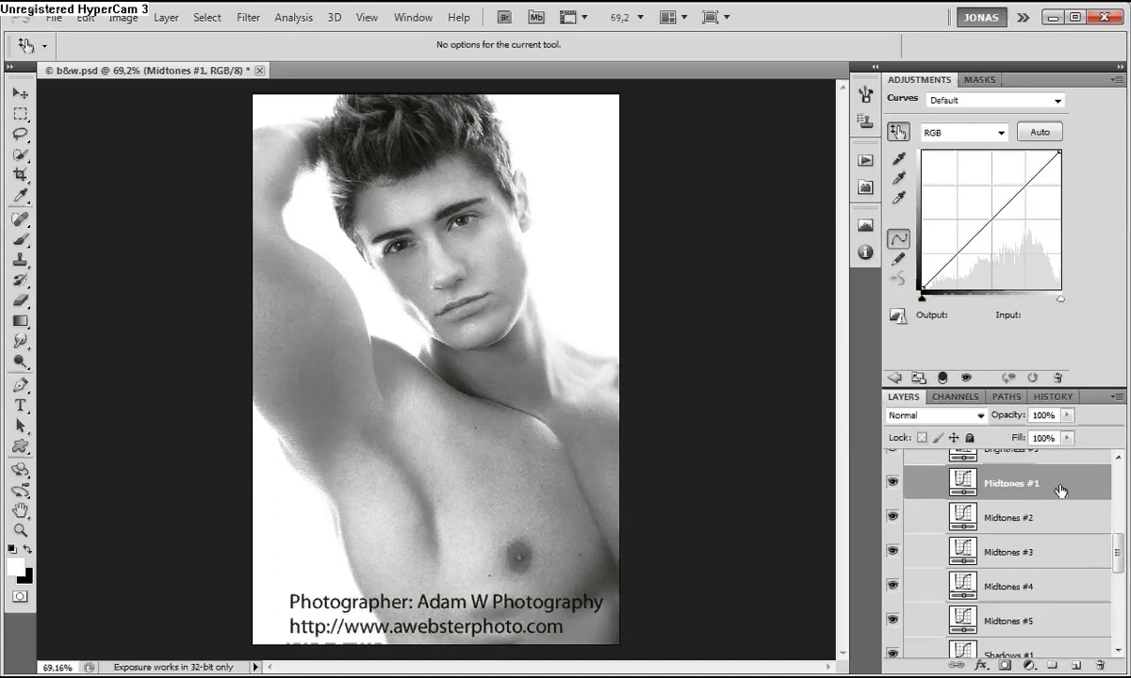
pyautogui.doubleClick(1059, 490)
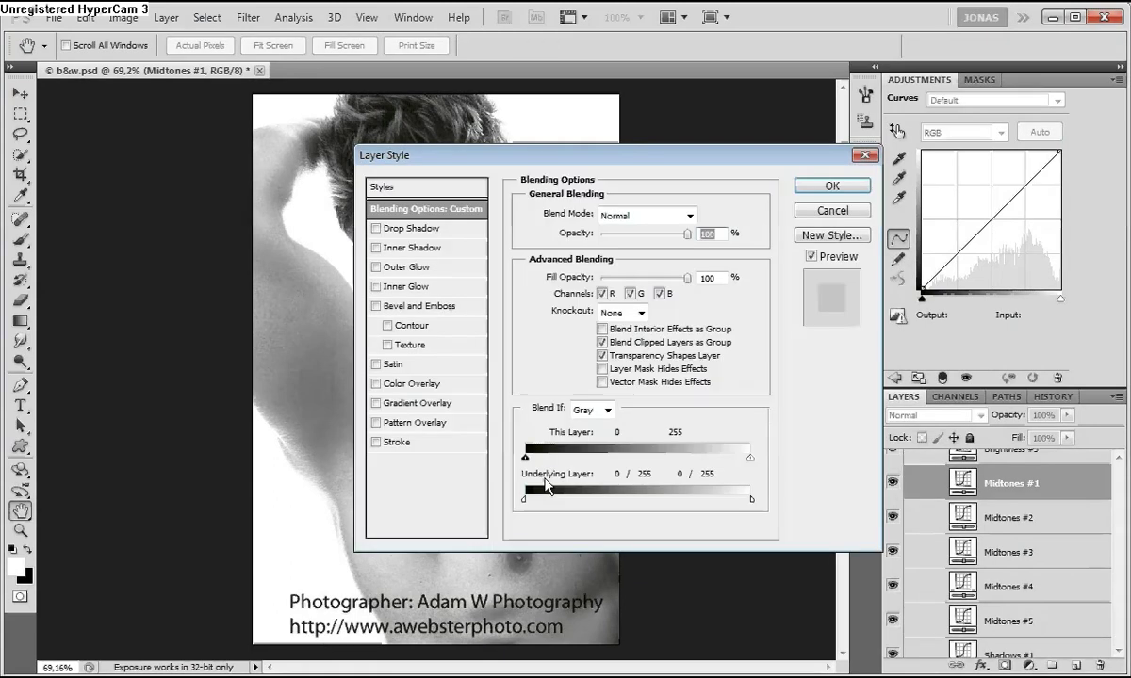
pyautogui.press('Escape')
pyautogui.doubleClick(1036, 521)
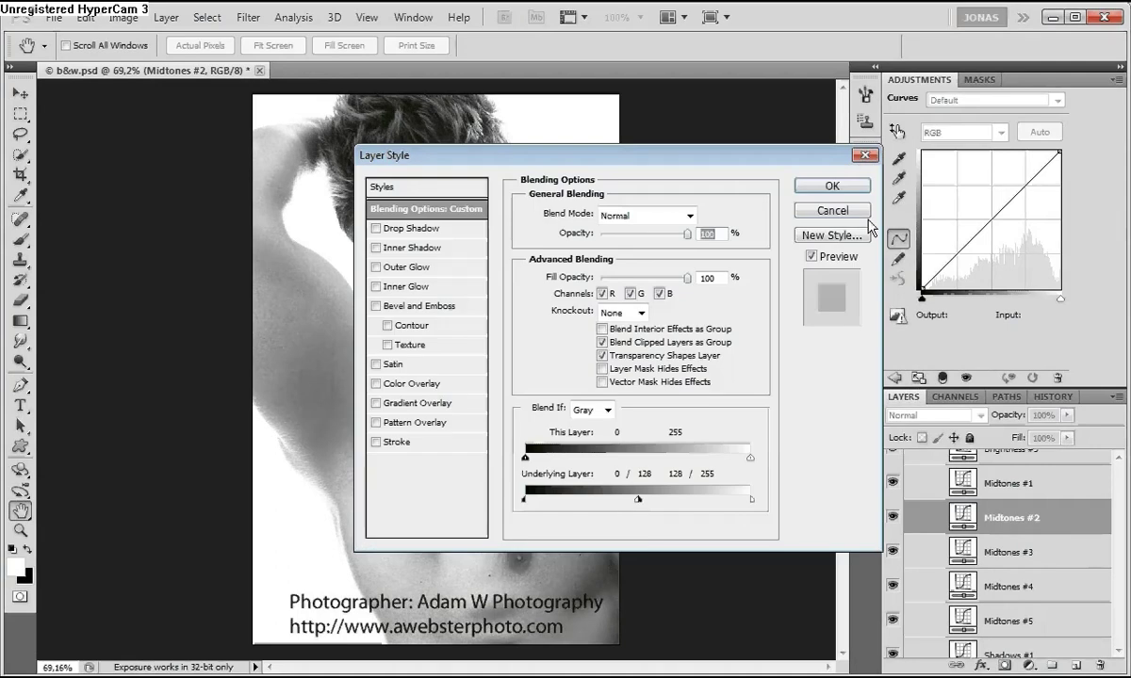
pyautogui.click(818, 211)
# - Review the Midtones #1 to Midtones #5 Curves layers one by one
pyautogui.click(1103, 556)
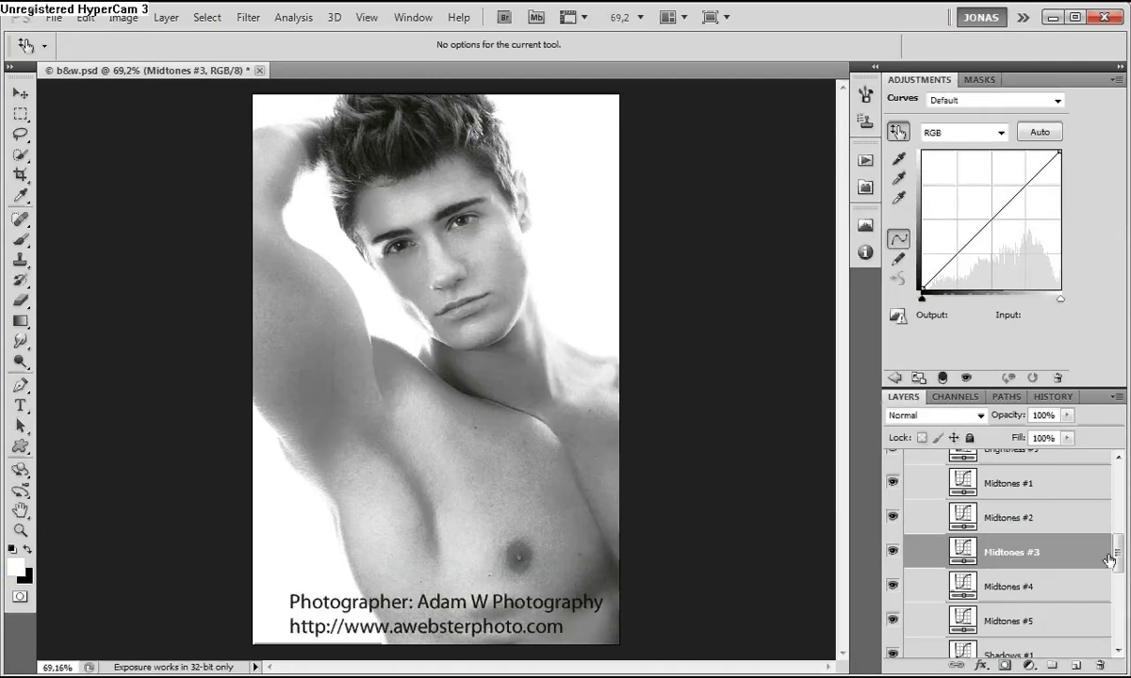
pyautogui.scroll(1, 1108, 559)
pyautogui.click(1040, 504)
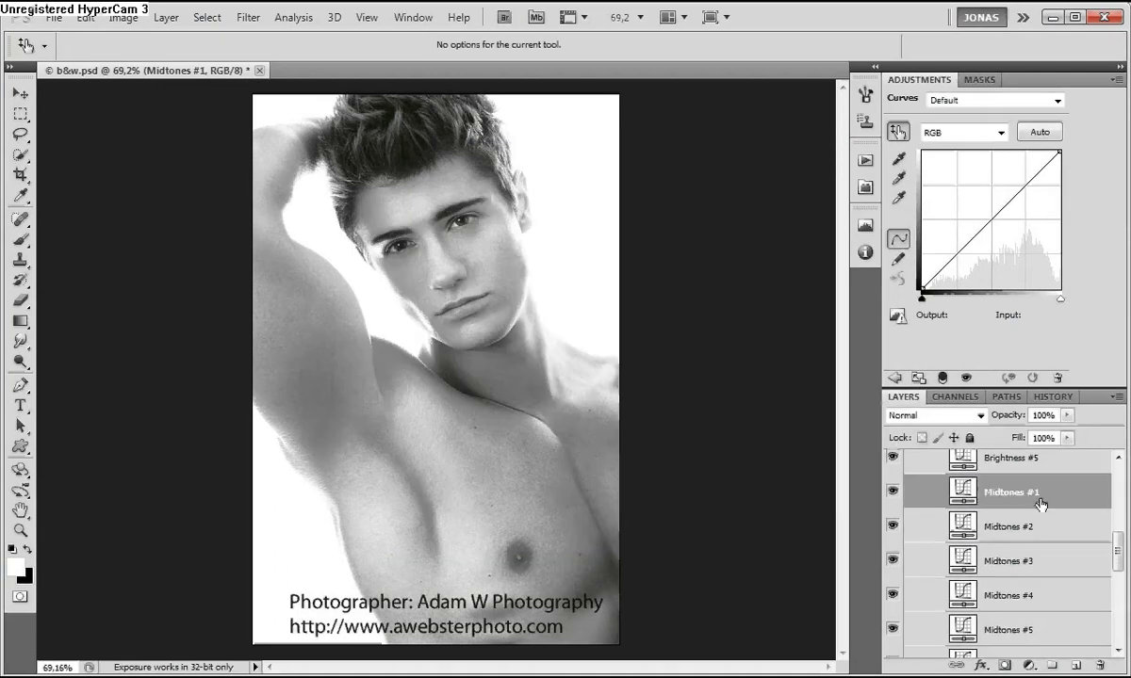
pyautogui.click(1041, 528)
pyautogui.click(1041, 557)
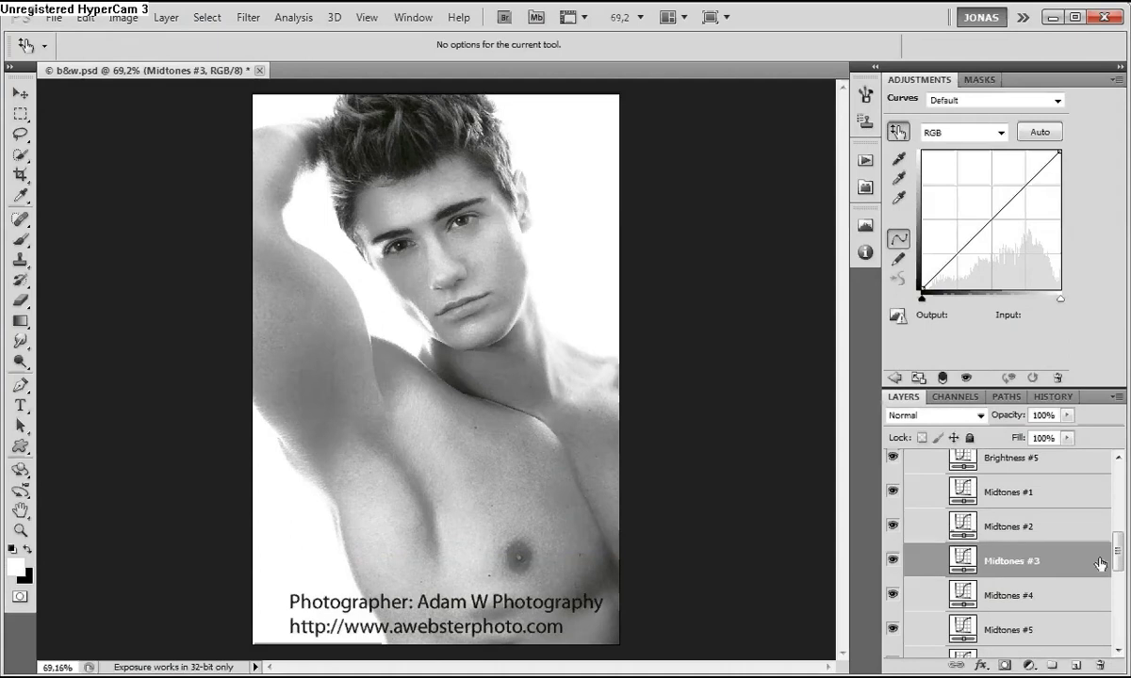
pyautogui.scroll(-3, 1109, 566)
pyautogui.click(1046, 514)
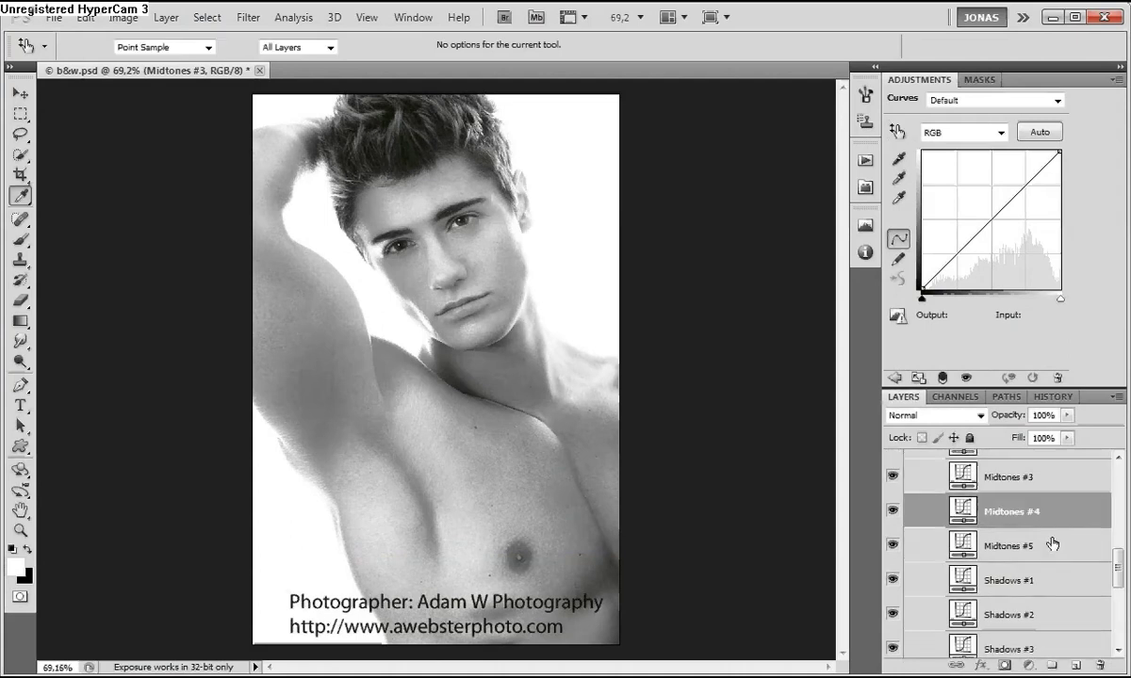
pyautogui.click(1052, 544)
# - Delete the Midtones #5, Midtones #4 and Midtones #3 layers
pyautogui.scroll(2, 1093, 608)
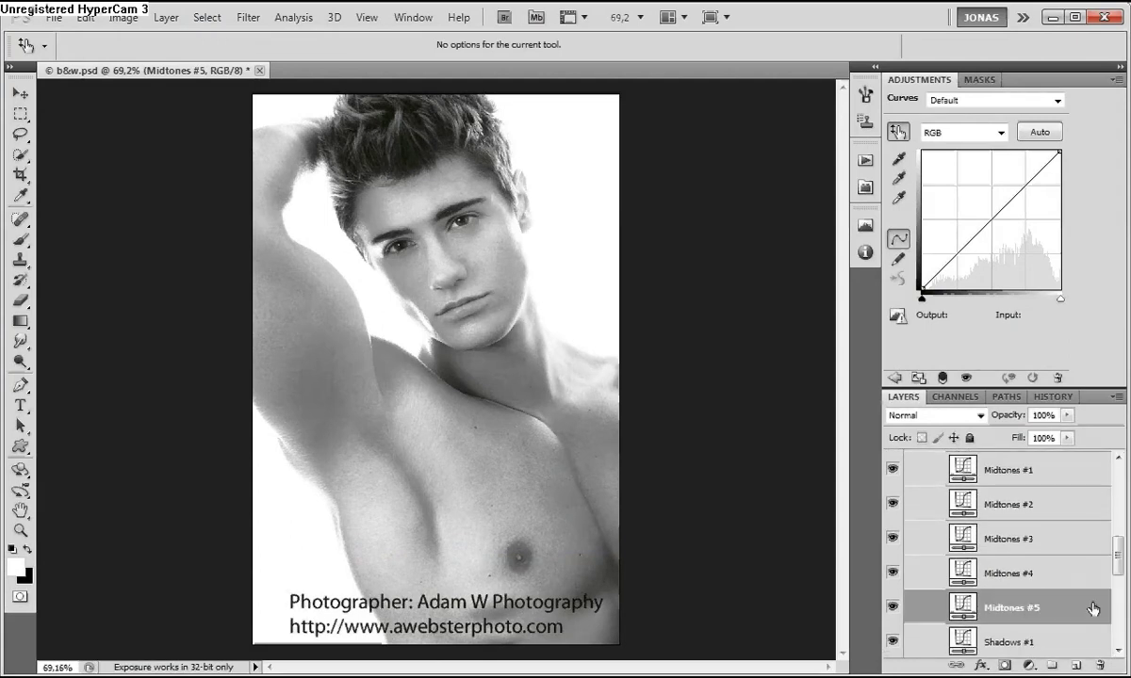
pyautogui.moveTo(1081, 616); pyautogui.dragTo(1099, 664)
pyautogui.click(1057, 547)
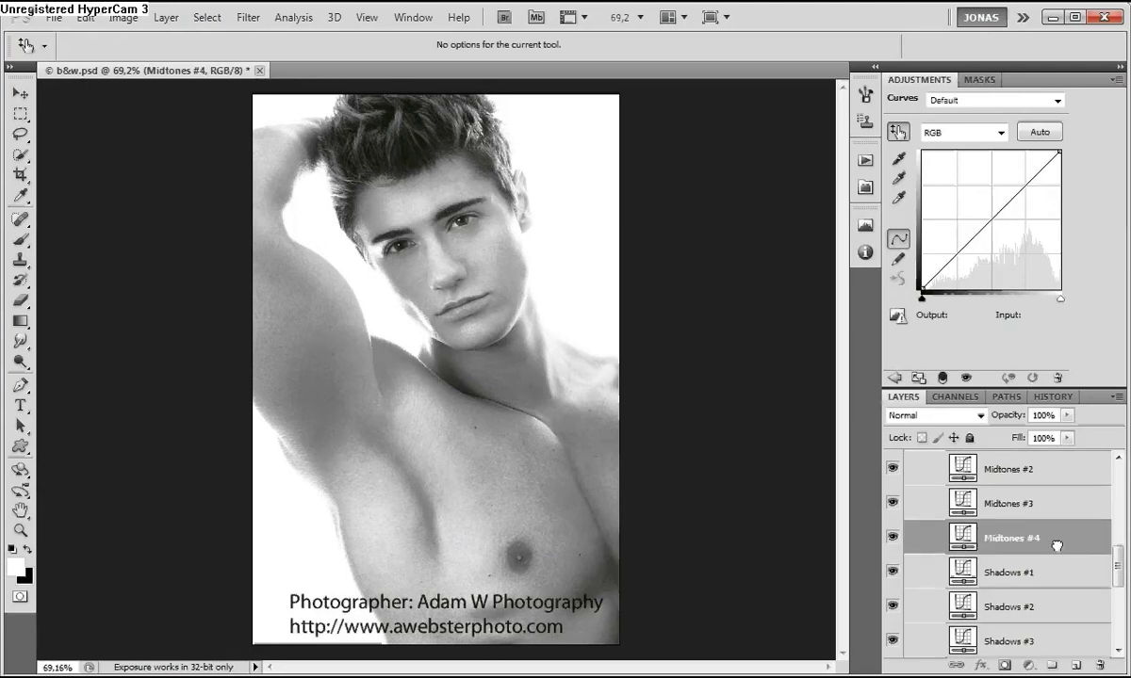
pyautogui.press('Delete')
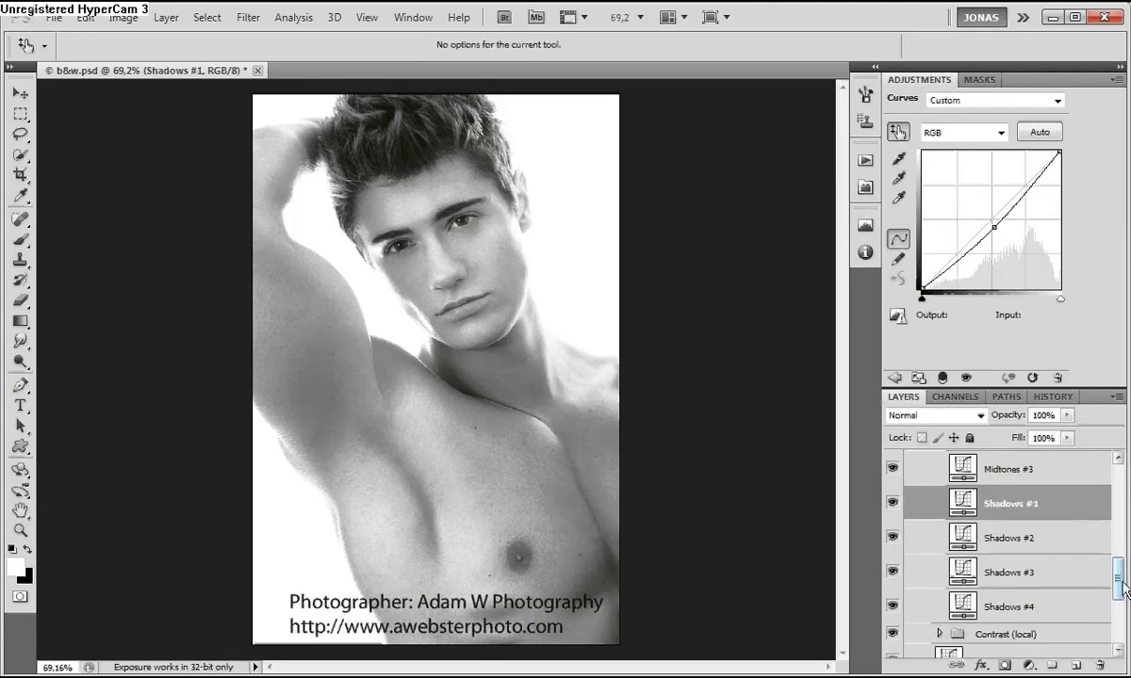
pyautogui.scroll(3, 1123, 586)
pyautogui.moveTo(1071, 577); pyautogui.dragTo(1101, 664)
# - Shape the Midtones #2 curve with points at input 79, output 68 and input 176, output 179, and compare with the layer hidden
pyautogui.moveTo(962, 251)
pyautogui.mouseDown()
pyautogui.moveTo(962, 263)
pyautogui.moveTo(960, 243)
pyautogui.moveTo(964, 254)
pyautogui.mouseUp()
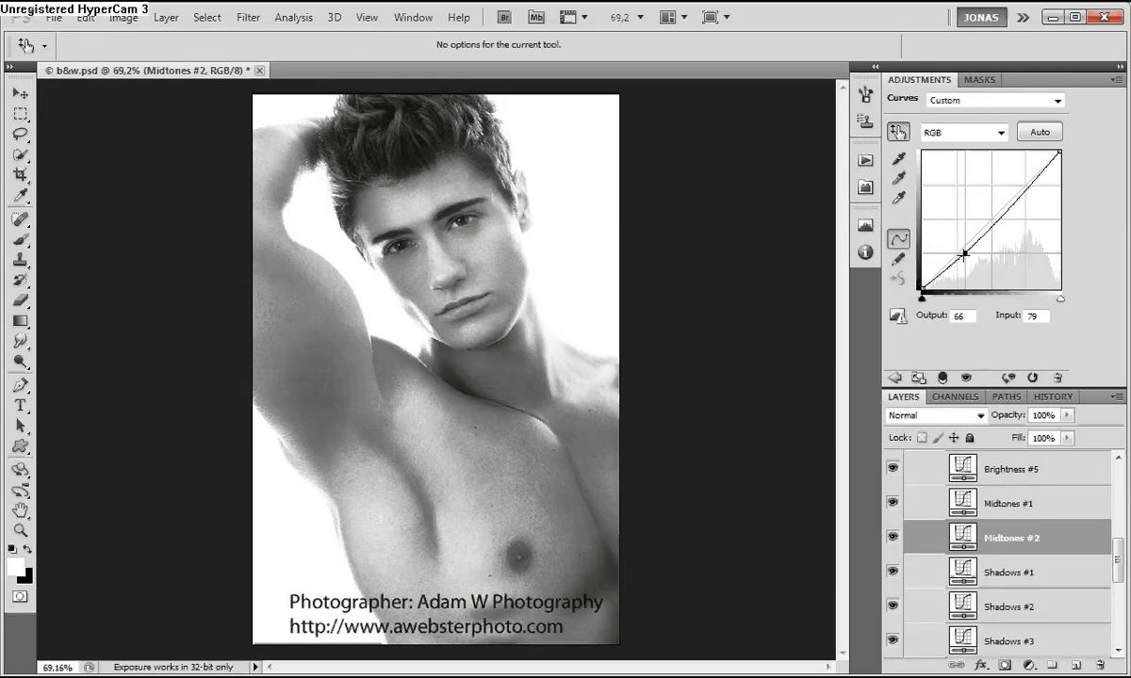
pyautogui.click(1016, 195)
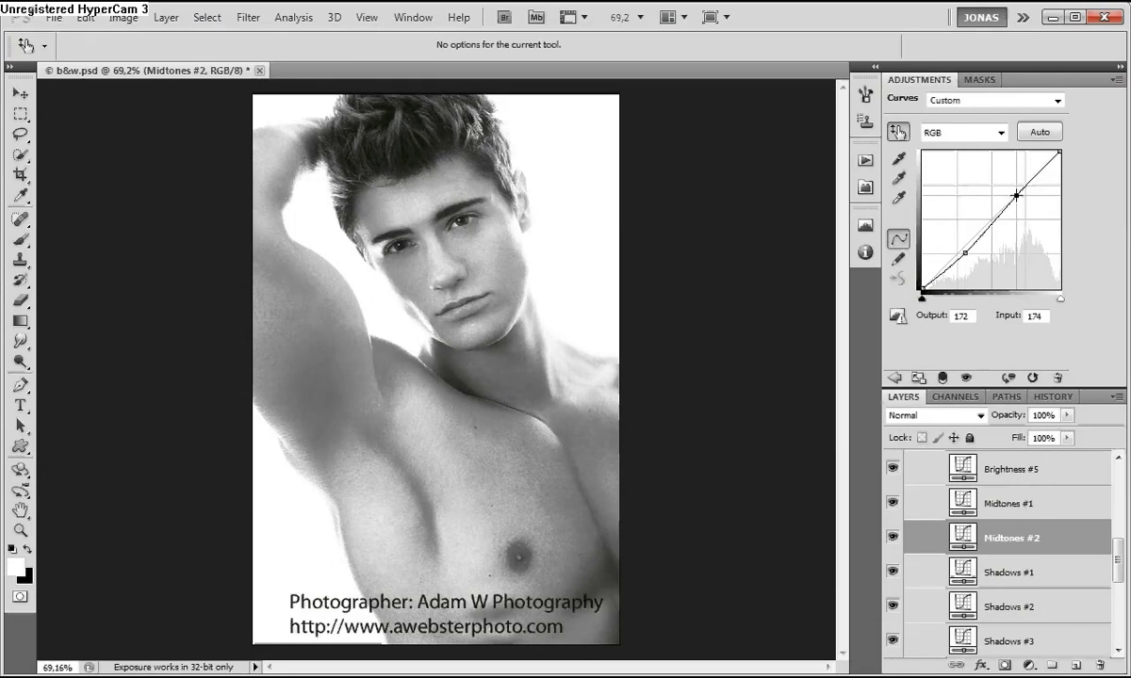
pyautogui.click(968, 249)
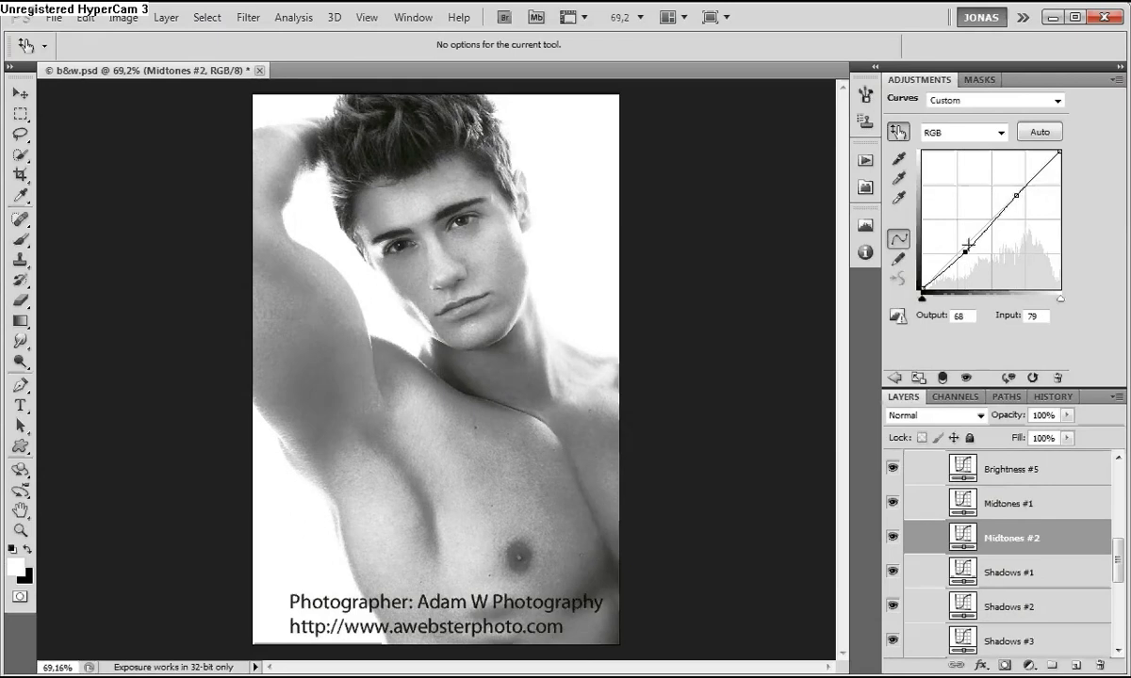
pyautogui.click(1015, 194)
pyautogui.moveTo(1016, 194); pyautogui.dragTo(1016, 192)
pyautogui.click(891, 538)
pyautogui.click(892, 538)
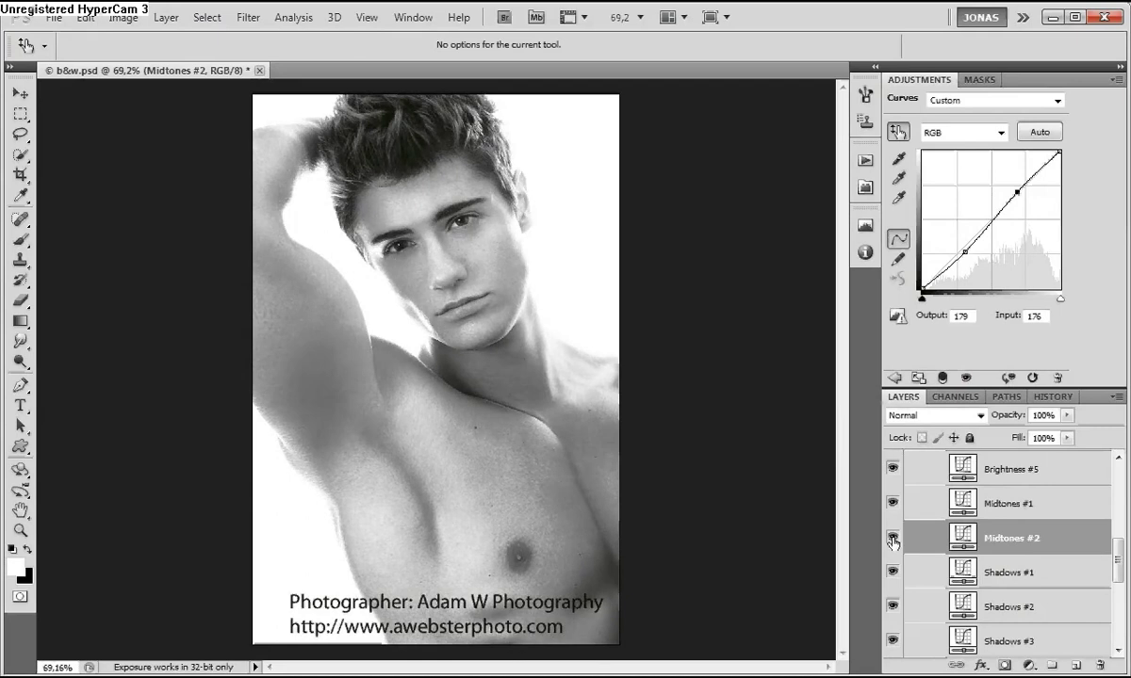
# - Raise the Midtones #1 curve to output 196 at input 186
pyautogui.scroll(1, 1118, 556)
pyautogui.click(1036, 554)
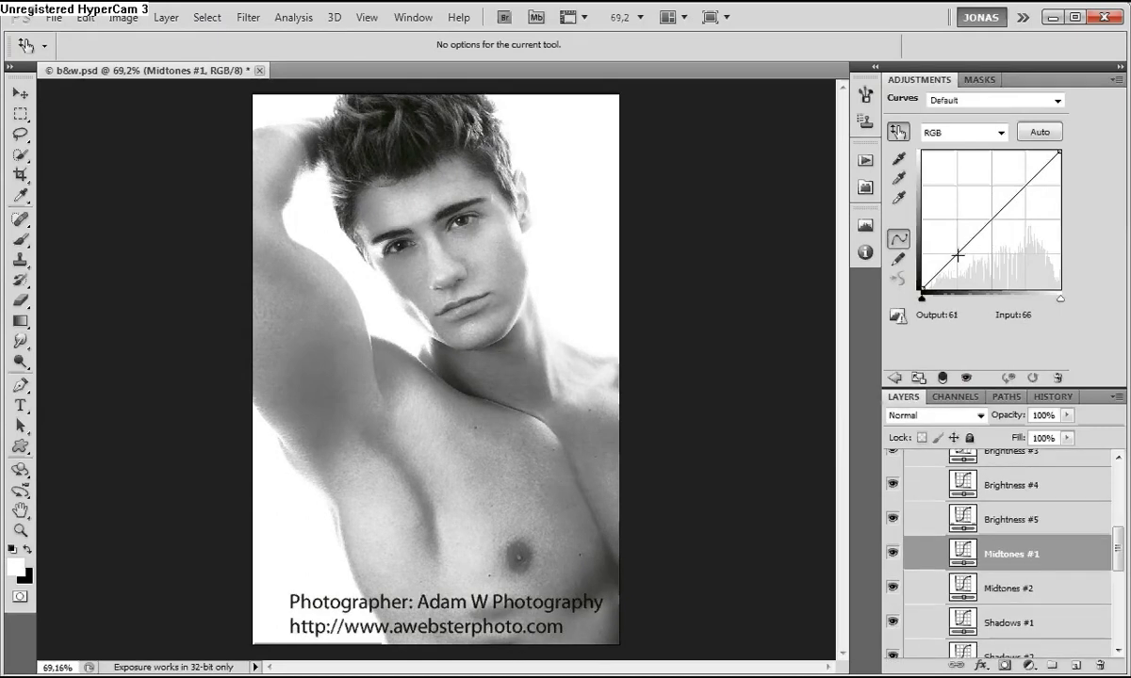
pyautogui.moveTo(1006, 197); pyautogui.dragTo(1021, 185)
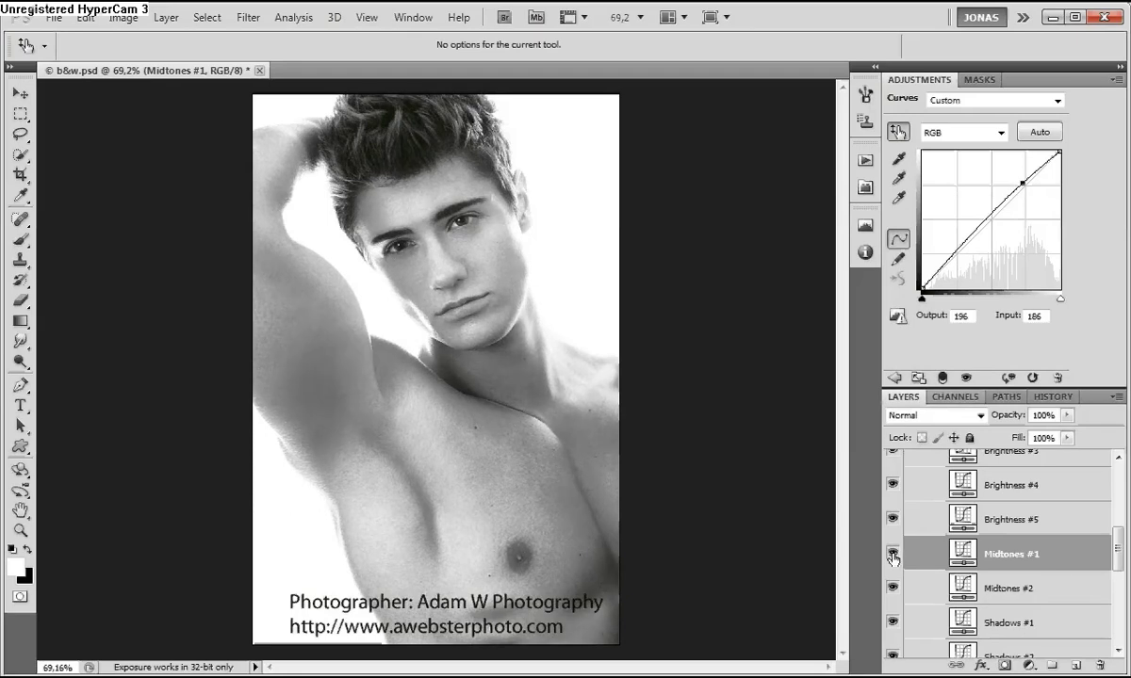
# - Try adjusting the white end point of the Brightness #5 curve
pyautogui.moveTo(1119, 550); pyautogui.dragTo(1125, 539)
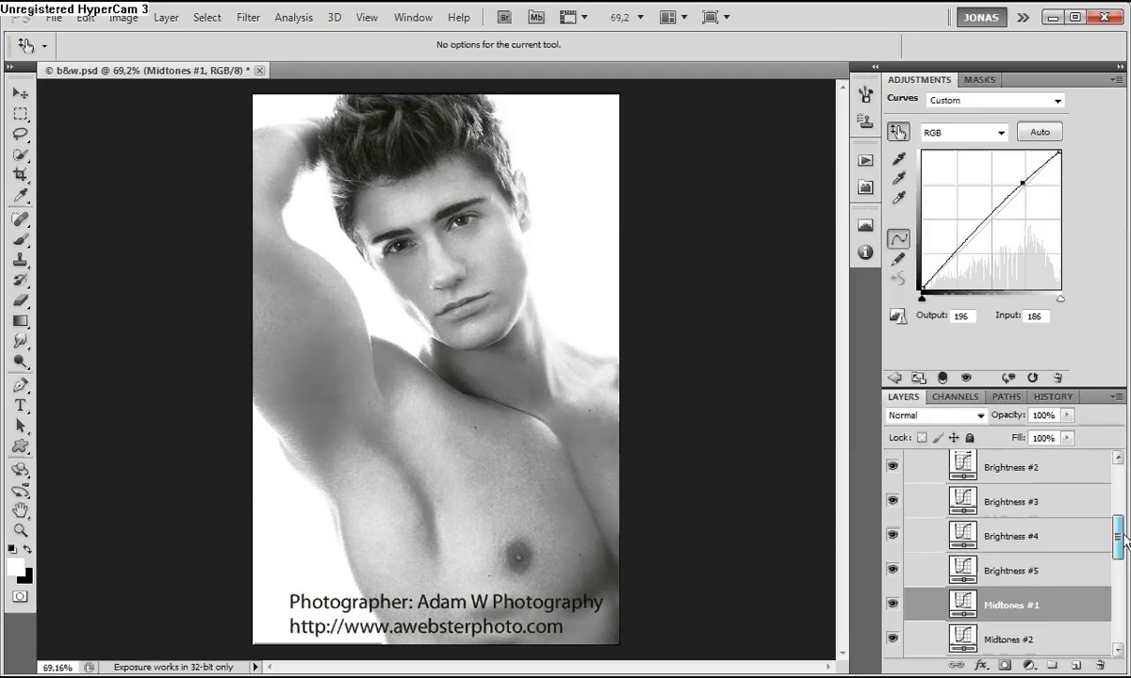
pyautogui.scroll(1, 1049, 592)
pyautogui.press('i')
pyautogui.click(1049, 591)
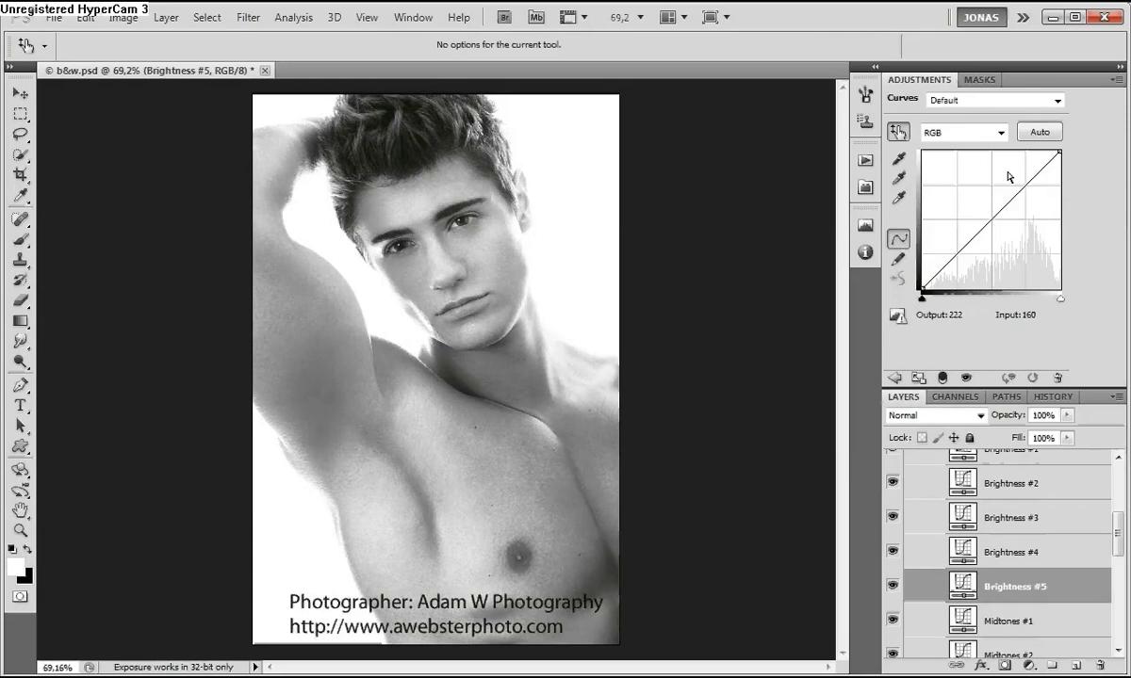
pyautogui.moveTo(1059, 151); pyautogui.dragTo(1099, 94)
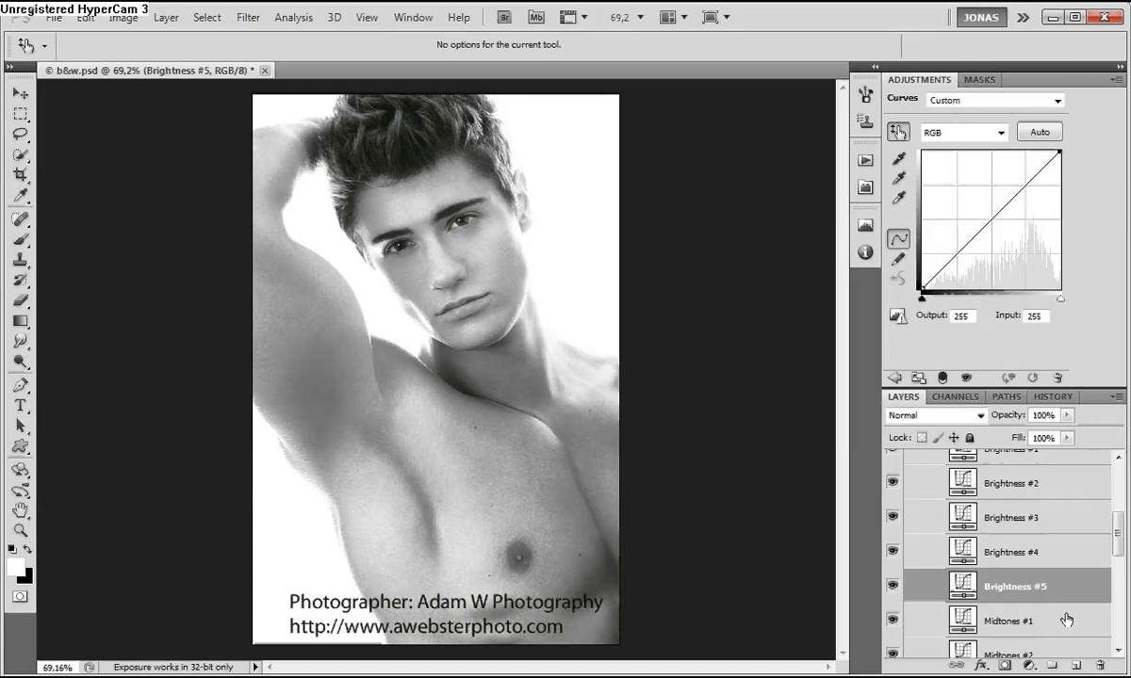
# - Delete the Brightness #5 Curves layer from the Luminosity Masks group
pyautogui.scroll(-1, 1066, 619)
pyautogui.moveTo(1097, 664); pyautogui.dragTo(1075, 640)
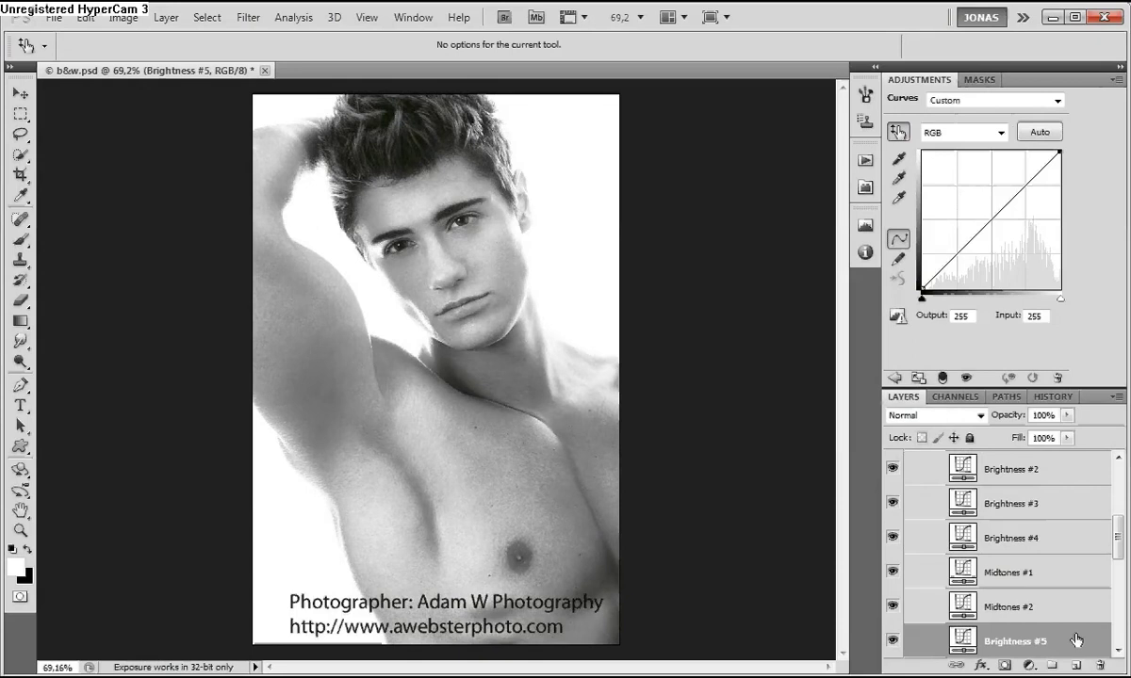
pyautogui.scroll(-2, 1075, 641)
pyautogui.click(1058, 377)
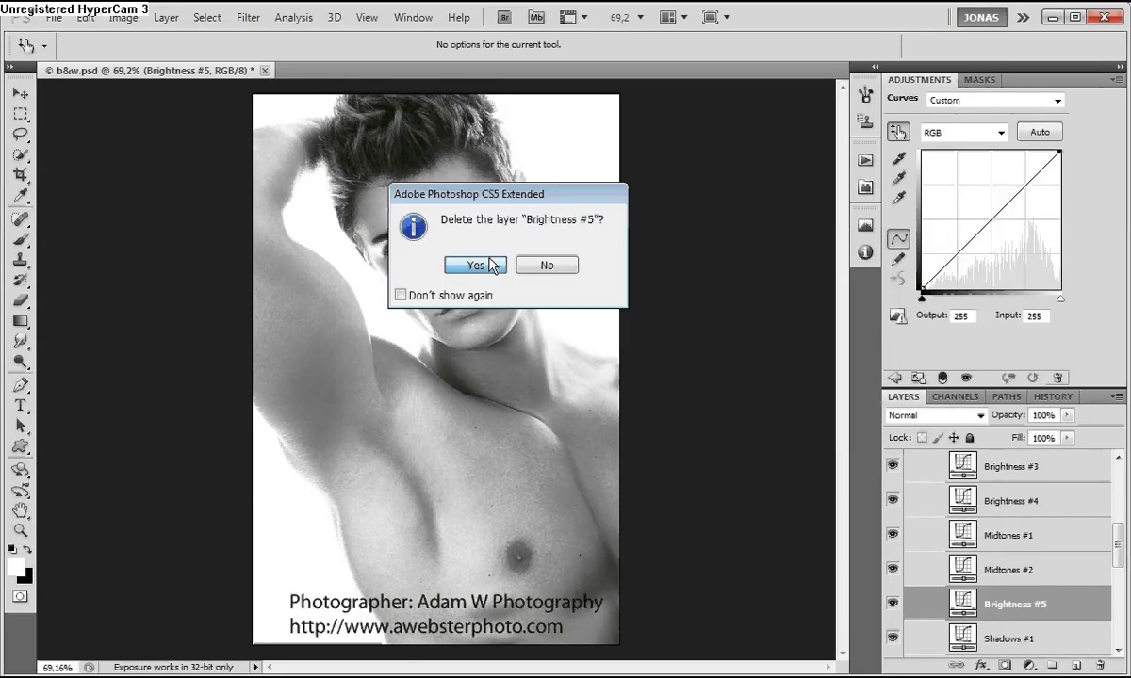
pyautogui.click(475, 264)
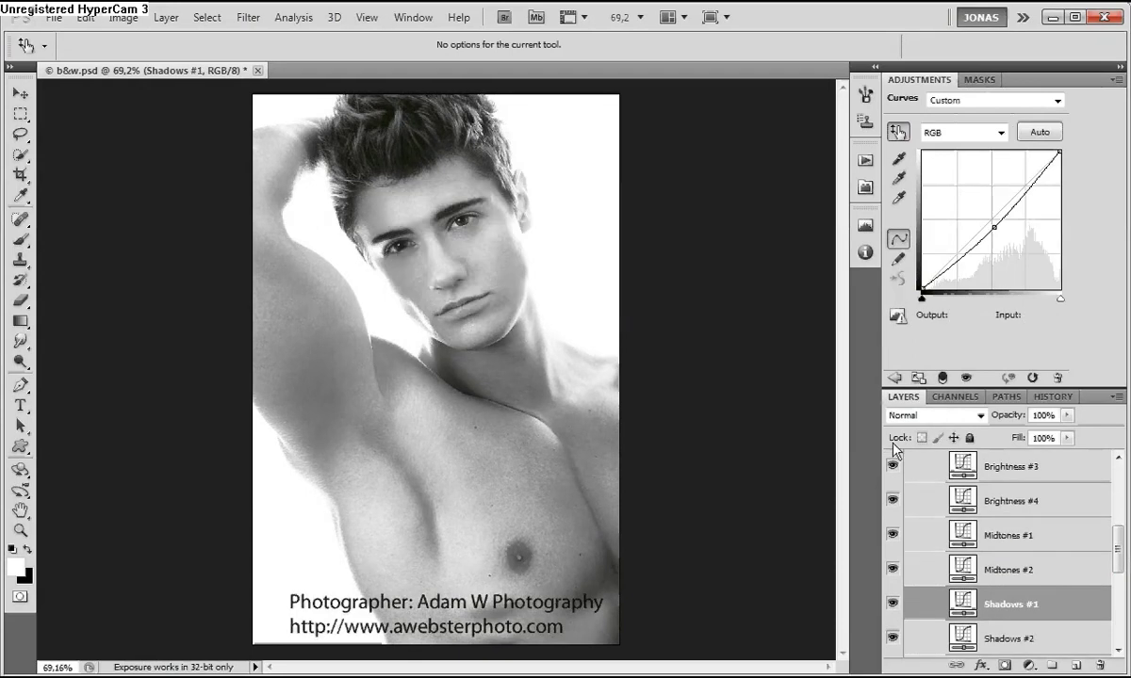
# - Try moving the white end point of the Brightness #4 curve, and delete that layer
pyautogui.click(1070, 509)
pyautogui.moveTo(1122, 554); pyautogui.dragTo(1122, 533)
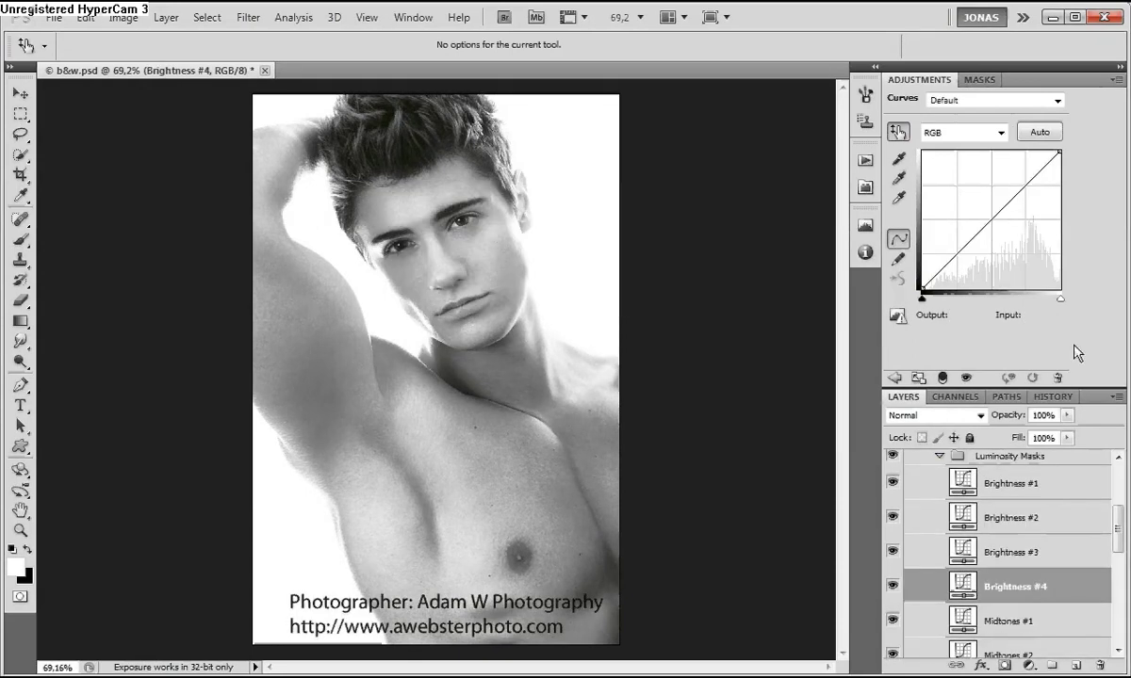
pyautogui.moveTo(1060, 152); pyautogui.dragTo(971, 112)
pyautogui.moveTo(969, 299); pyautogui.dragTo(1063, 302)
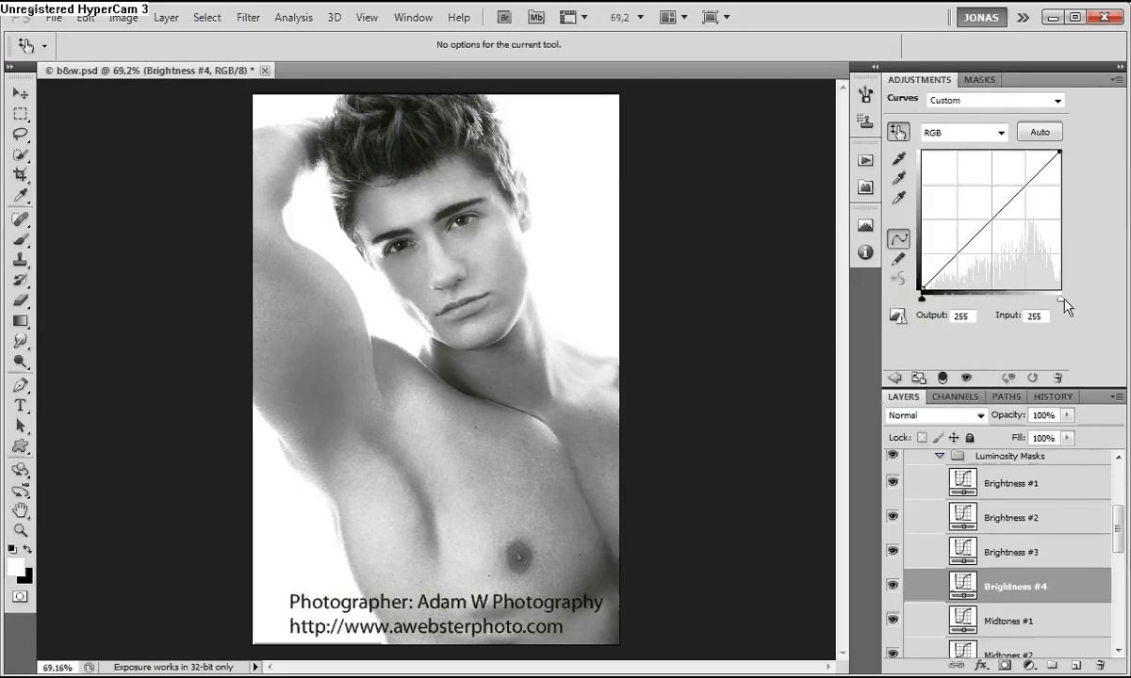
pyautogui.press('Delete')
pyautogui.press('Return')
pyautogui.press('Return')
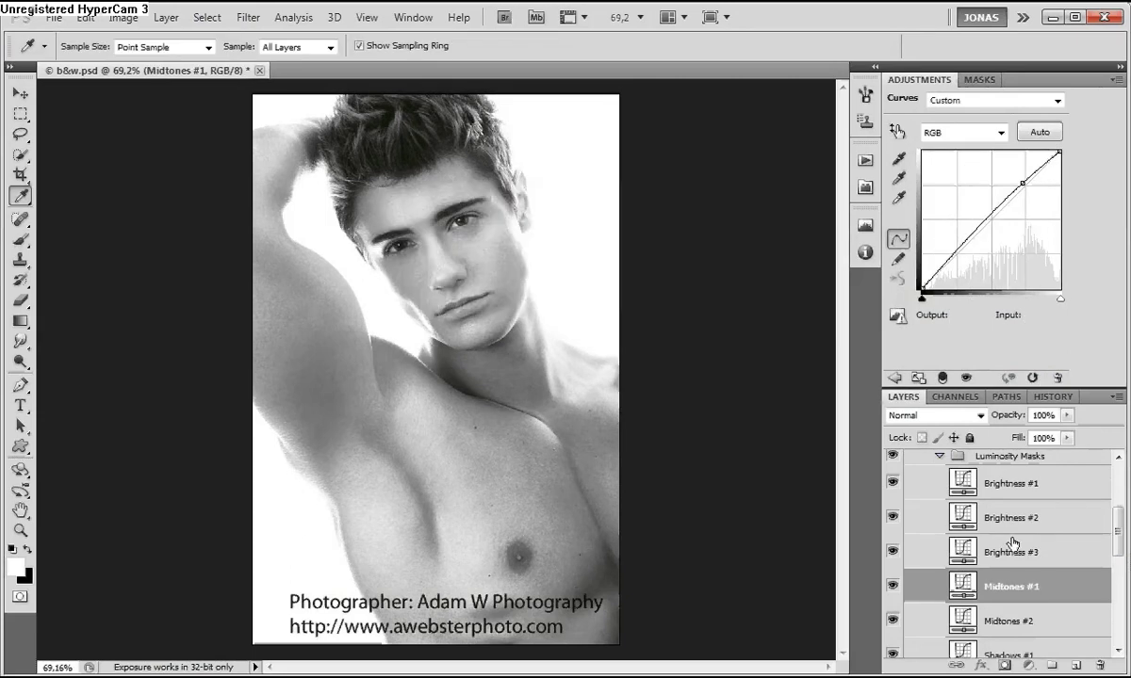
# - Set the white end point of the Brightness #3 curve to input 249, output 255, and compare with the layer hidden
pyautogui.click(1013, 543)
pyautogui.moveTo(1058, 154)
pyautogui.mouseDown()
pyautogui.moveTo(995, 150)
pyautogui.moveTo(1056, 149)
pyautogui.mouseUp()
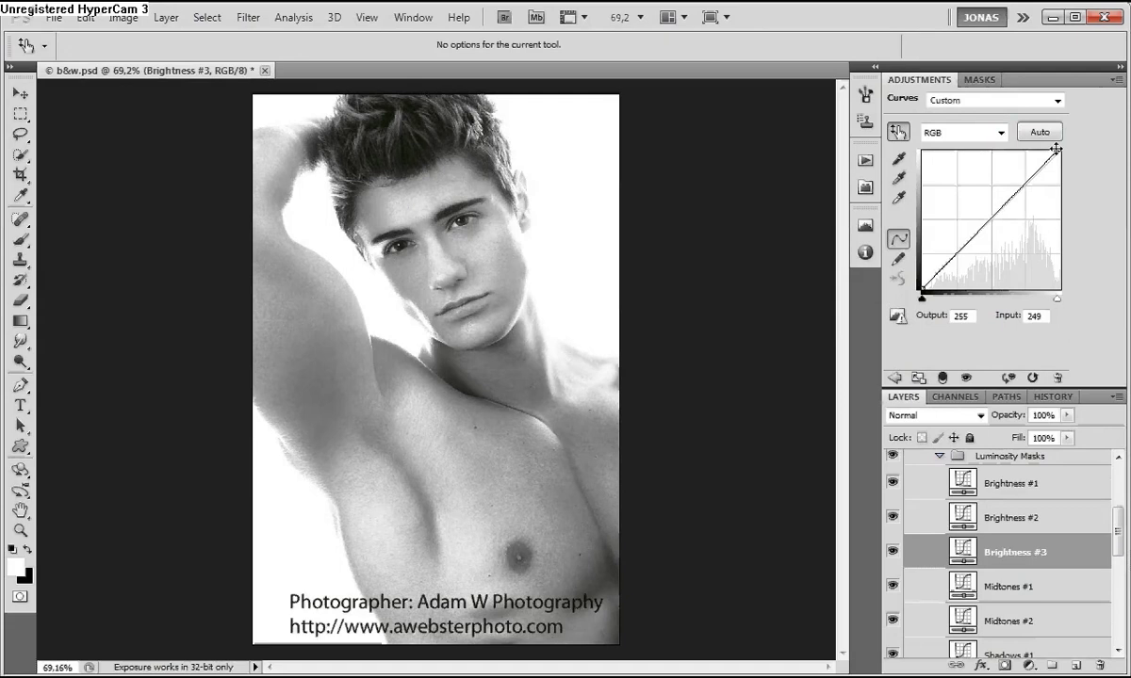
pyautogui.click(888, 558)
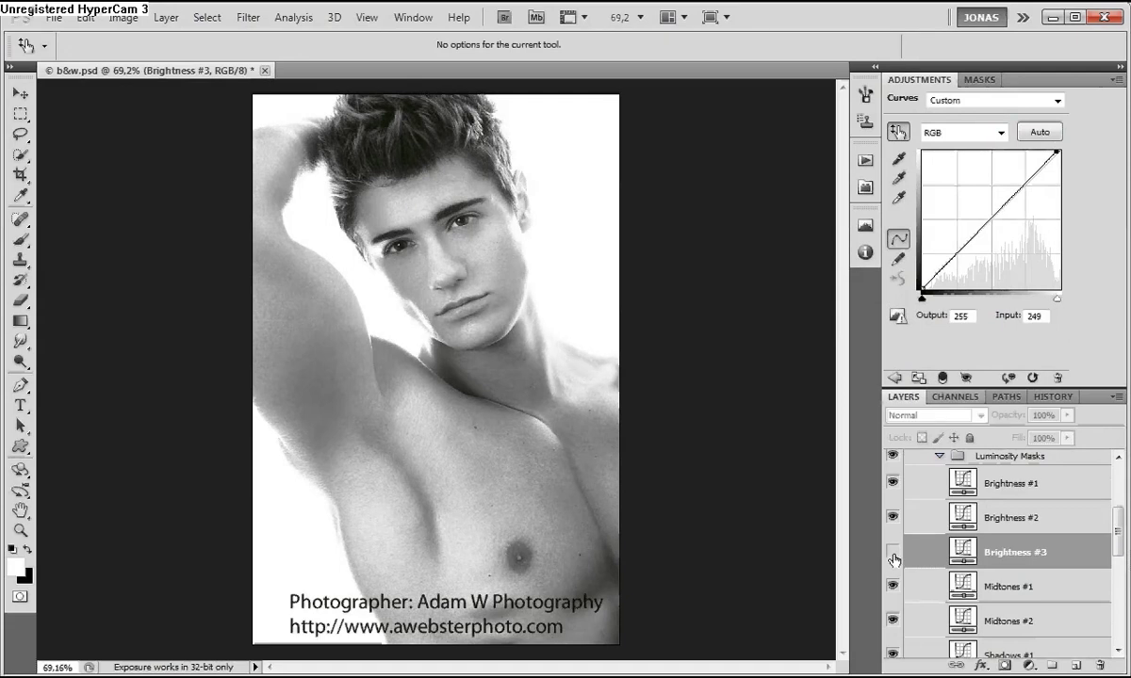
pyautogui.click(892, 556)
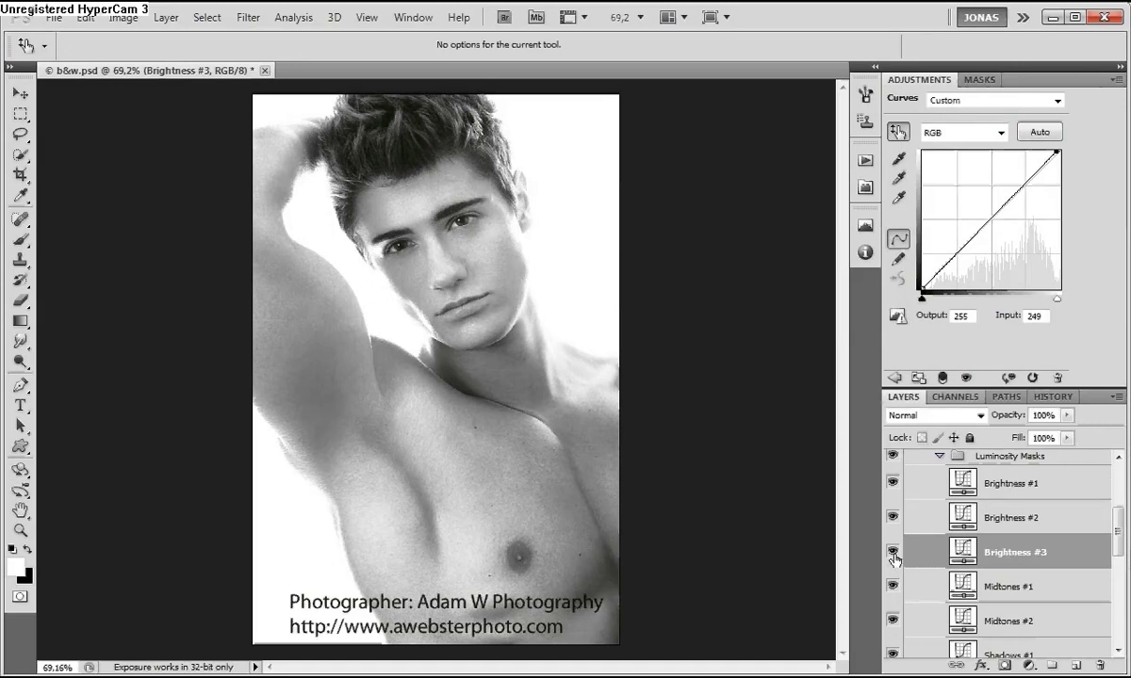
# - Raise the upper part of the Brightness #2 curve slightly and adjust a second point in its darker part
pyautogui.click(984, 520)
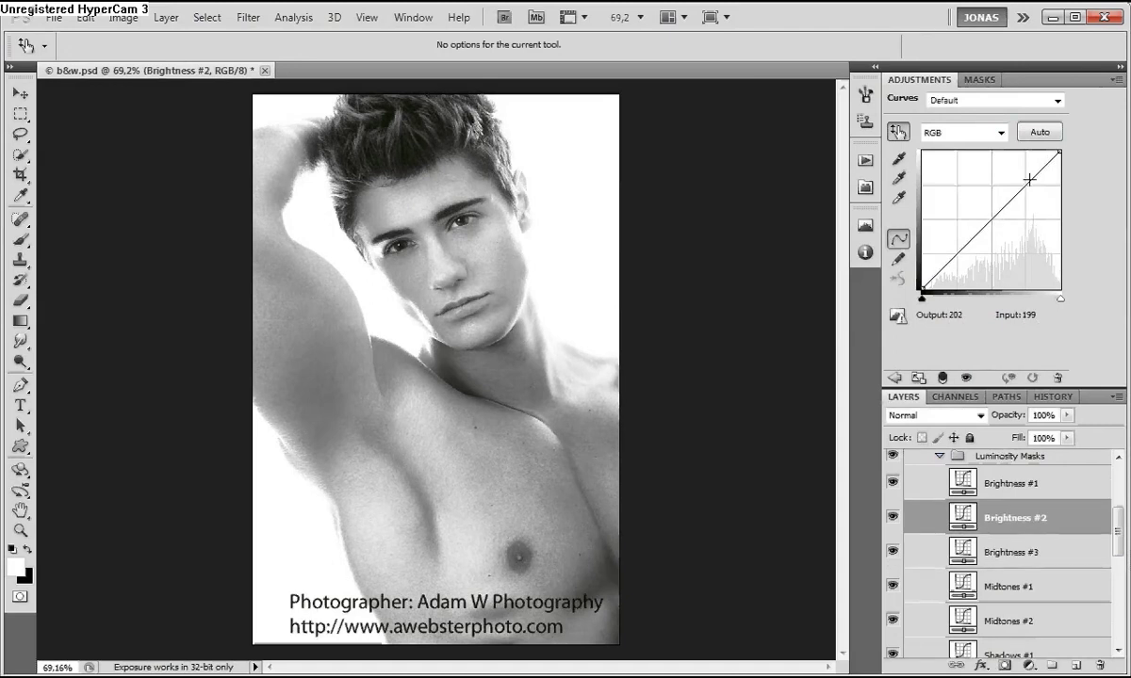
pyautogui.moveTo(1030, 179); pyautogui.dragTo(1025, 180)
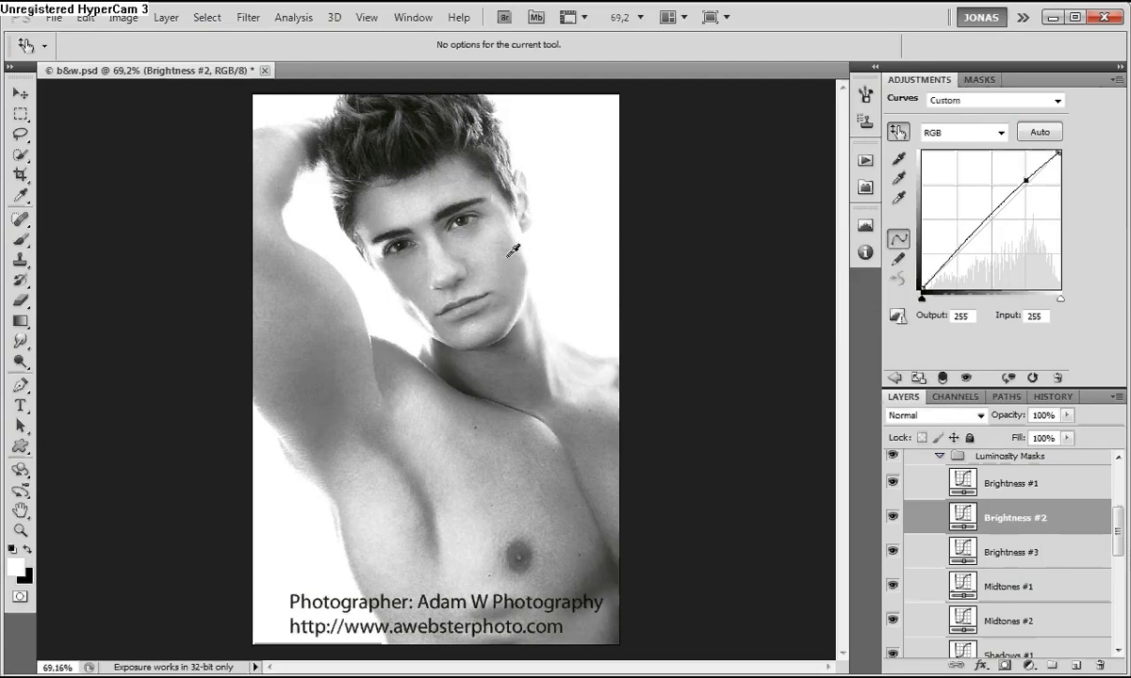
pyautogui.click(953, 262)
pyautogui.moveTo(953, 260); pyautogui.dragTo(957, 254)
# - Raise the midpoint of the Brightness #1 curve to output 137 at input 126
pyautogui.moveTo(1119, 539); pyautogui.dragTo(1122, 523)
pyautogui.click(1012, 536)
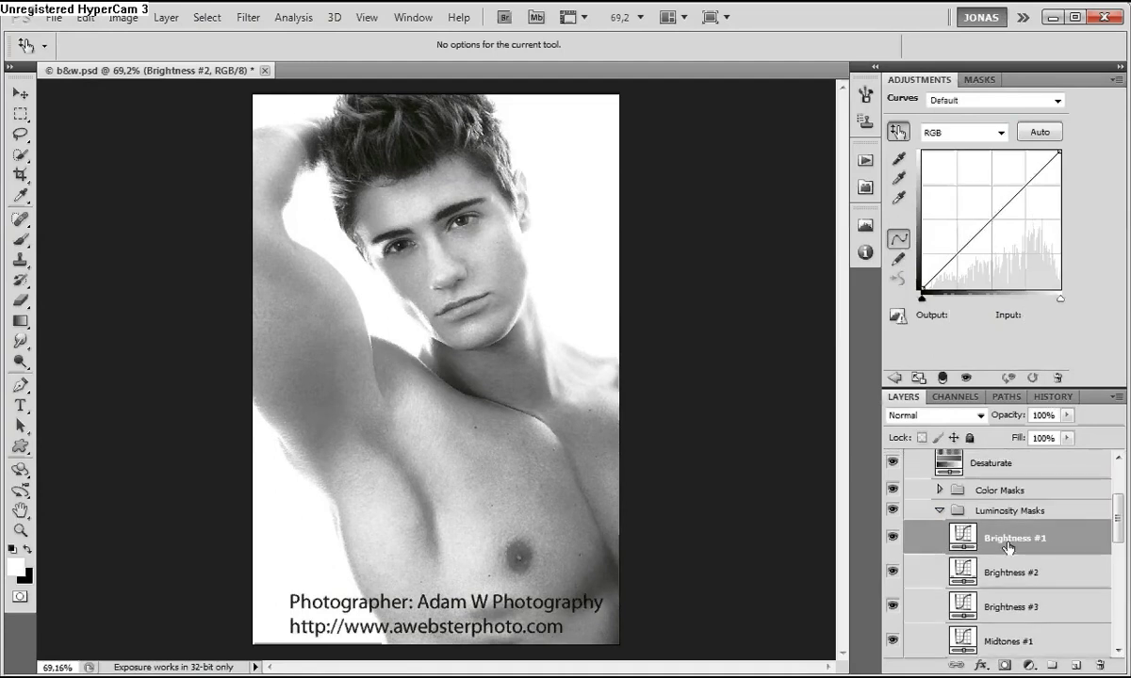
pyautogui.click(990, 219)
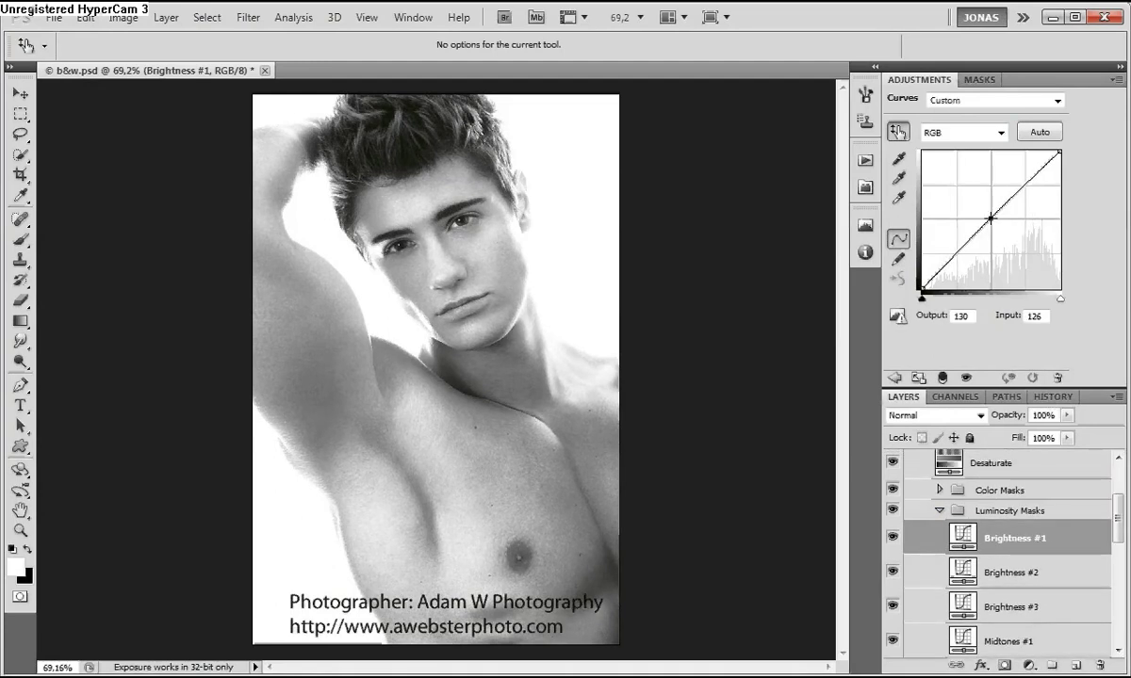
pyautogui.moveTo(990, 218); pyautogui.dragTo(990, 216)
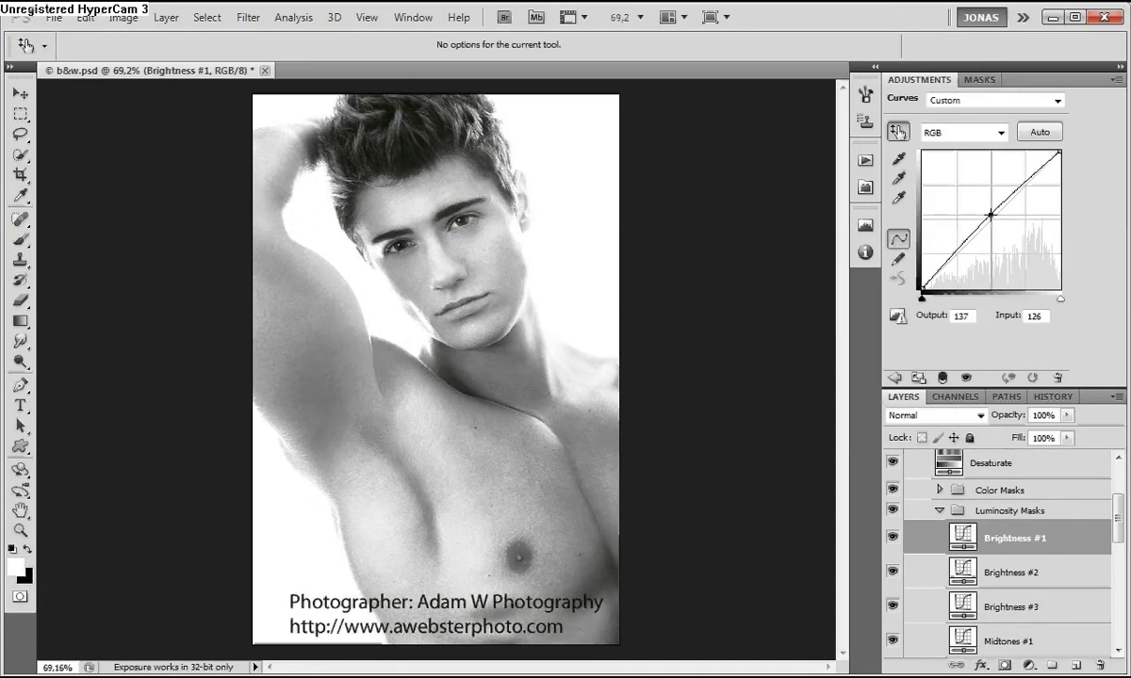
# - Collapse the Luminosity Masks group and compare the portrait with the group hidden and shown
pyautogui.click(939, 510)
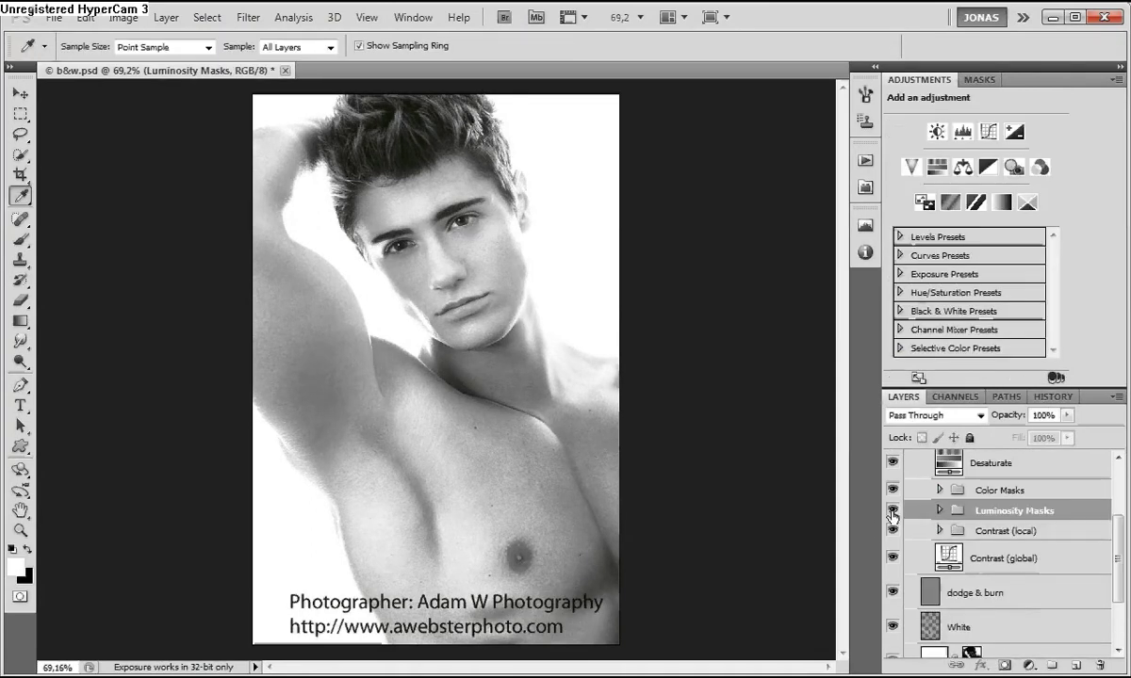
pyautogui.click(891, 512)
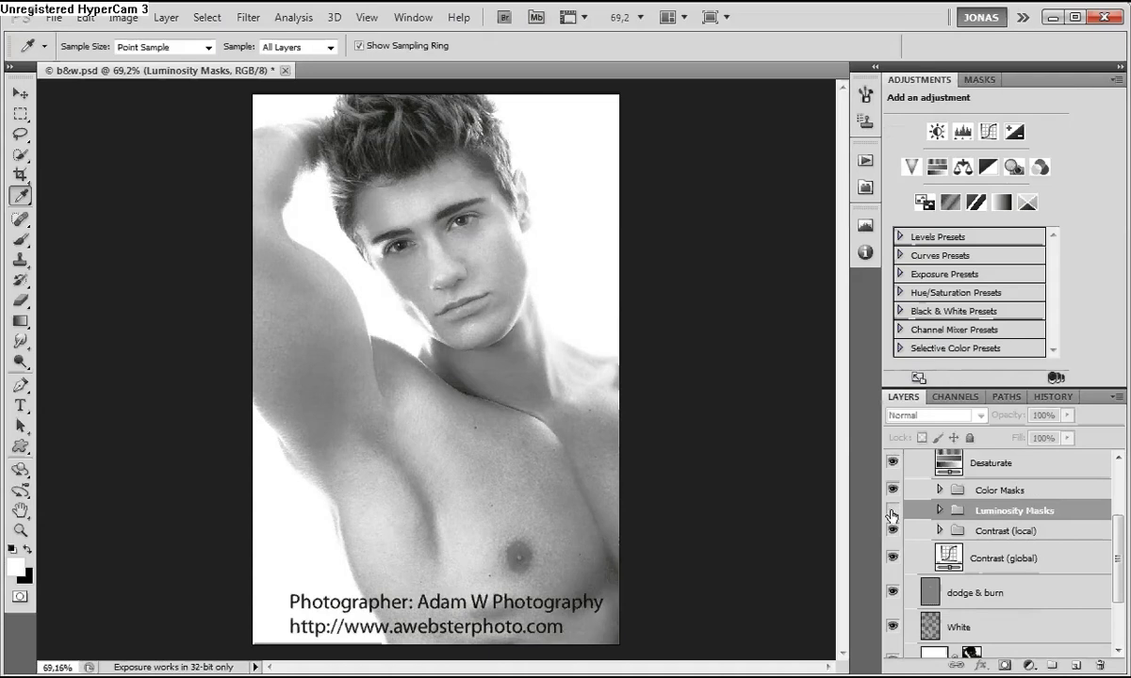
pyautogui.click(891, 512)
pyautogui.click(891, 512)
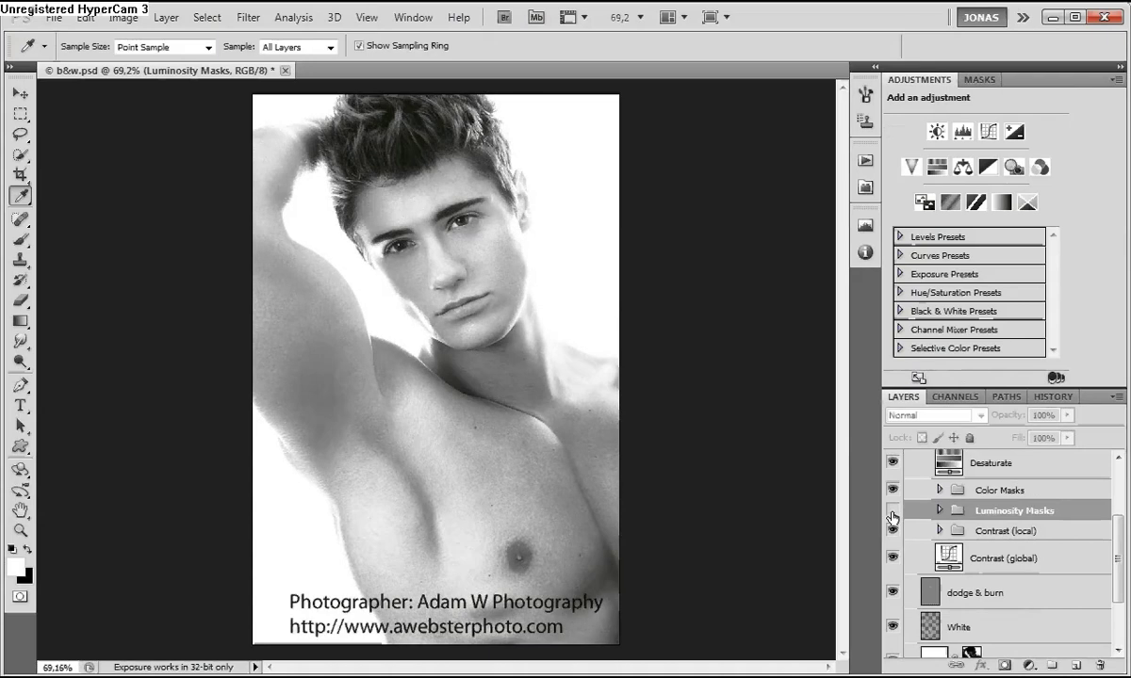
pyautogui.click(892, 512)
pyautogui.click(892, 512)
pyautogui.click(891, 511)
pyautogui.click(892, 511)
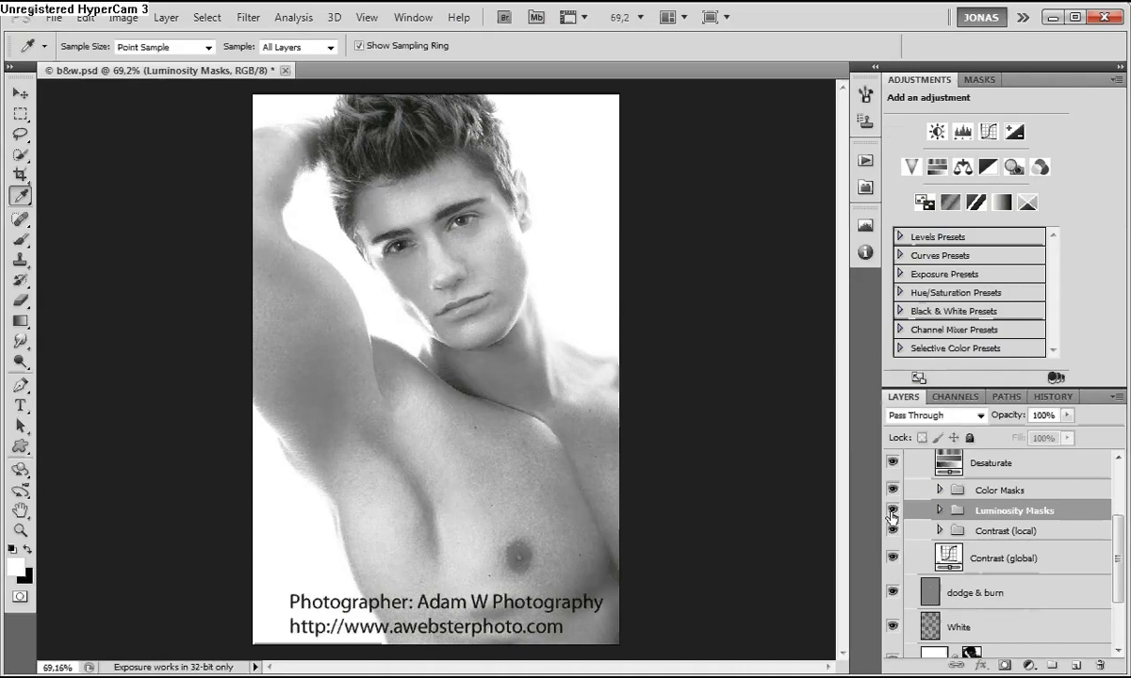
pyautogui.click(890, 513)
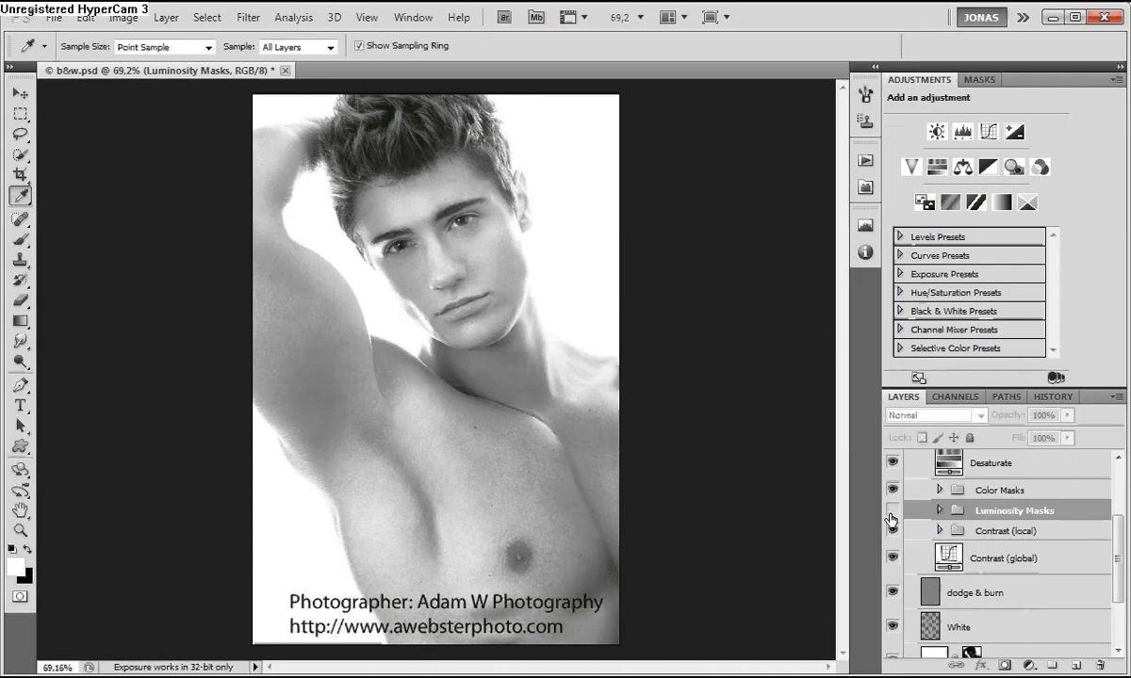
pyautogui.click(892, 513)
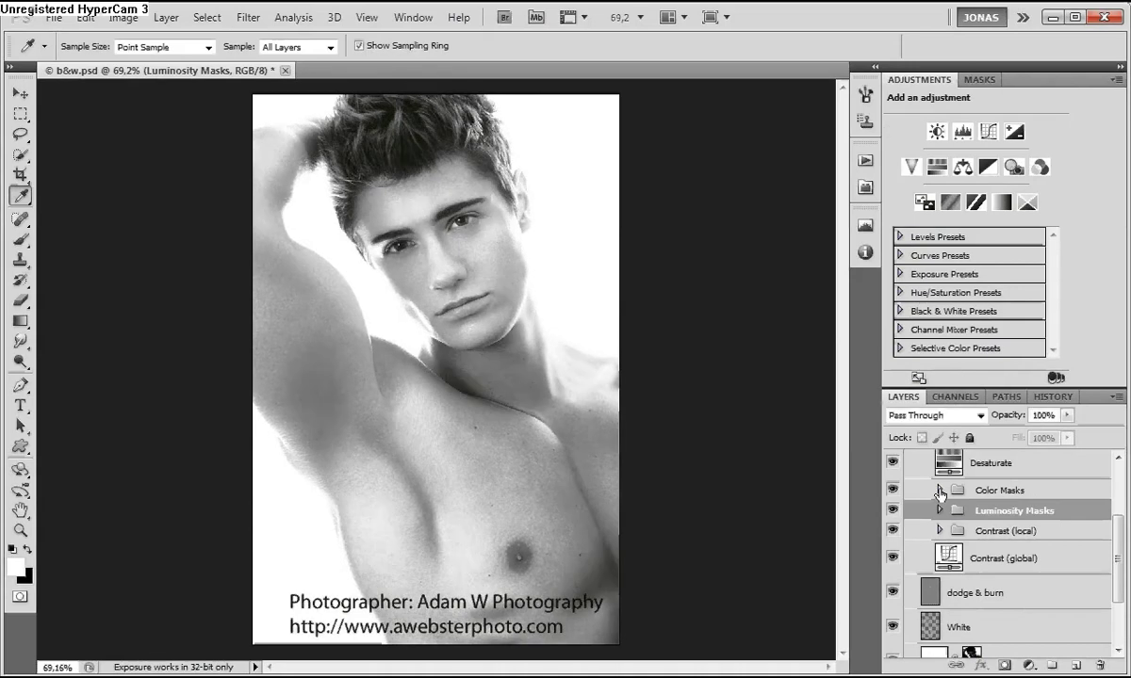
# - Expand the Color Masks group, examine the preset colors offered by Color Range for the Magenta mask, and cancel
pyautogui.click(940, 491)
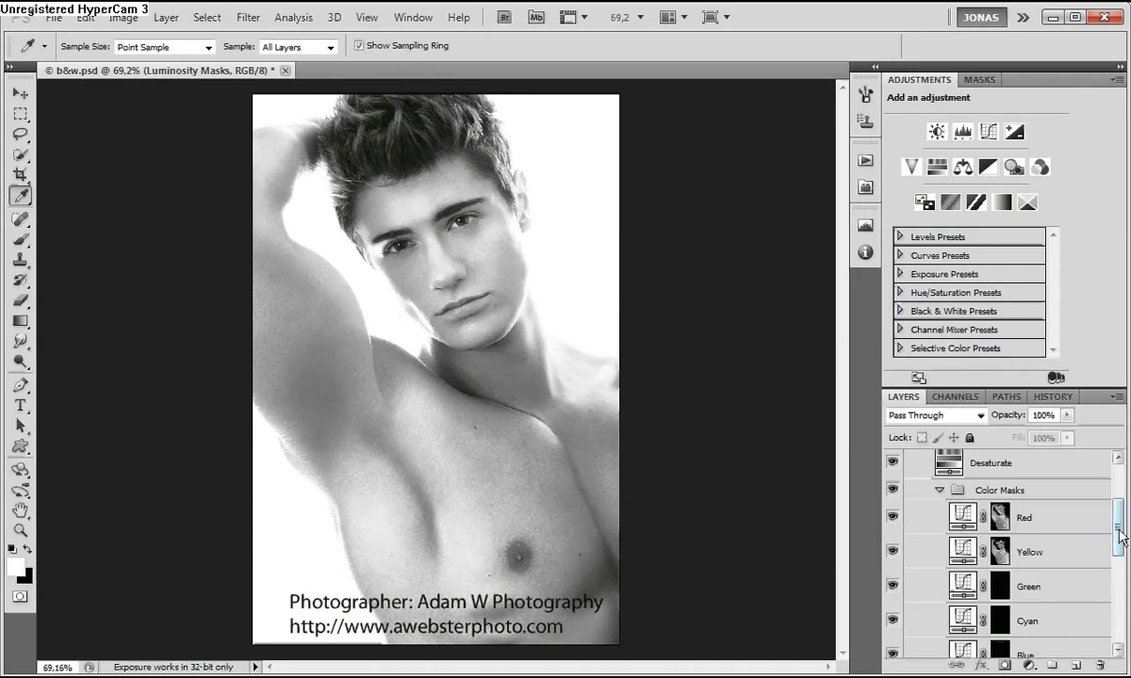
pyautogui.moveTo(1120, 535); pyautogui.dragTo(1119, 560)
pyautogui.click(1075, 603)
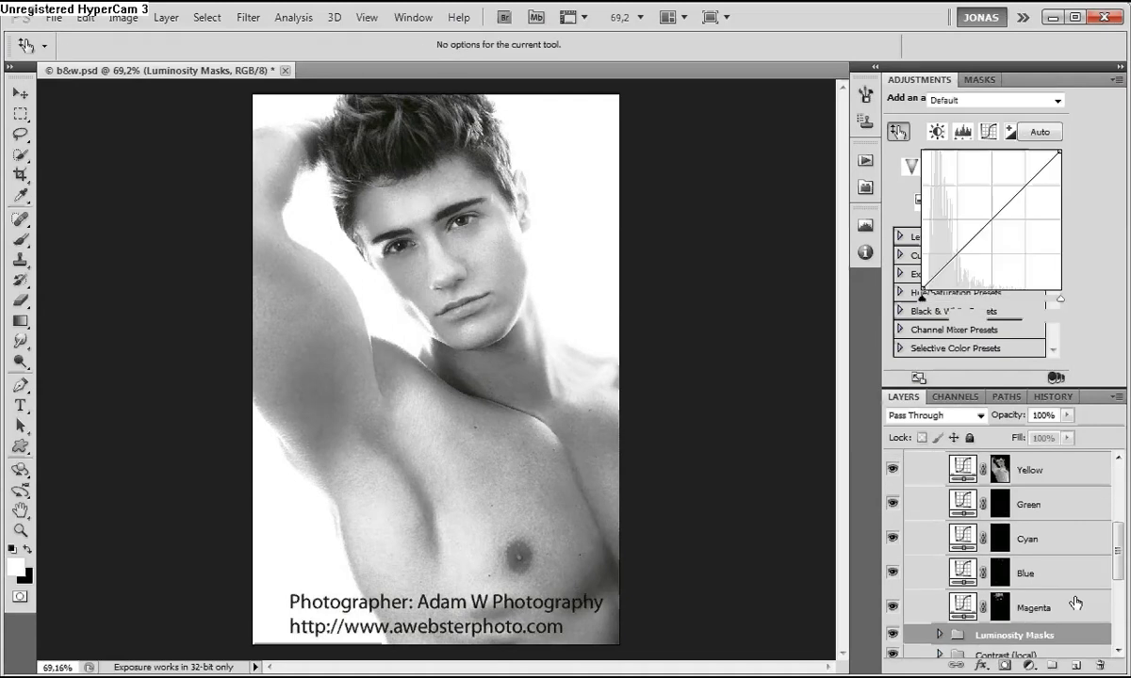
pyautogui.click(1002, 604)
pyautogui.click(208, 17)
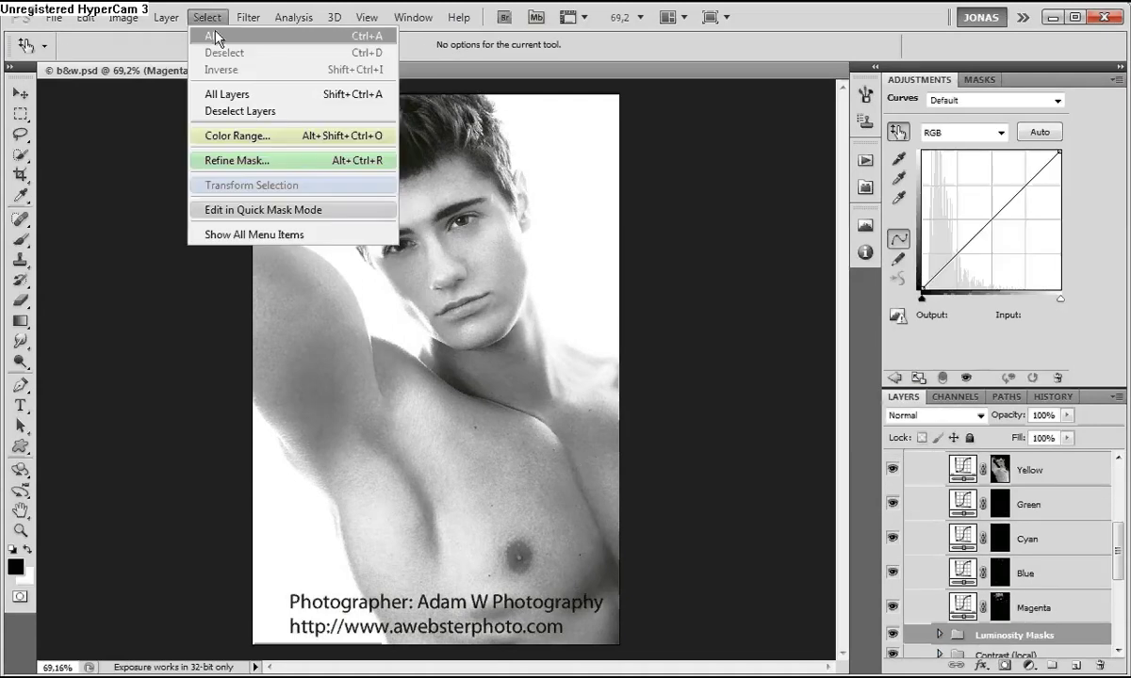
pyautogui.click(236, 138)
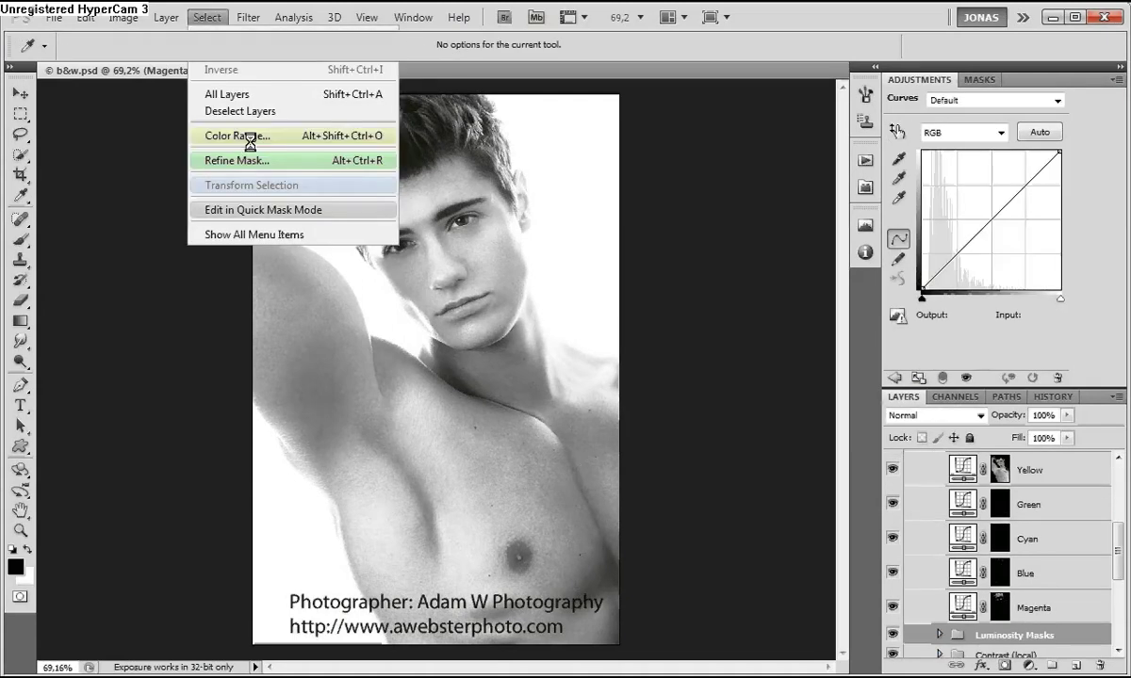
pyautogui.click(877, 181)
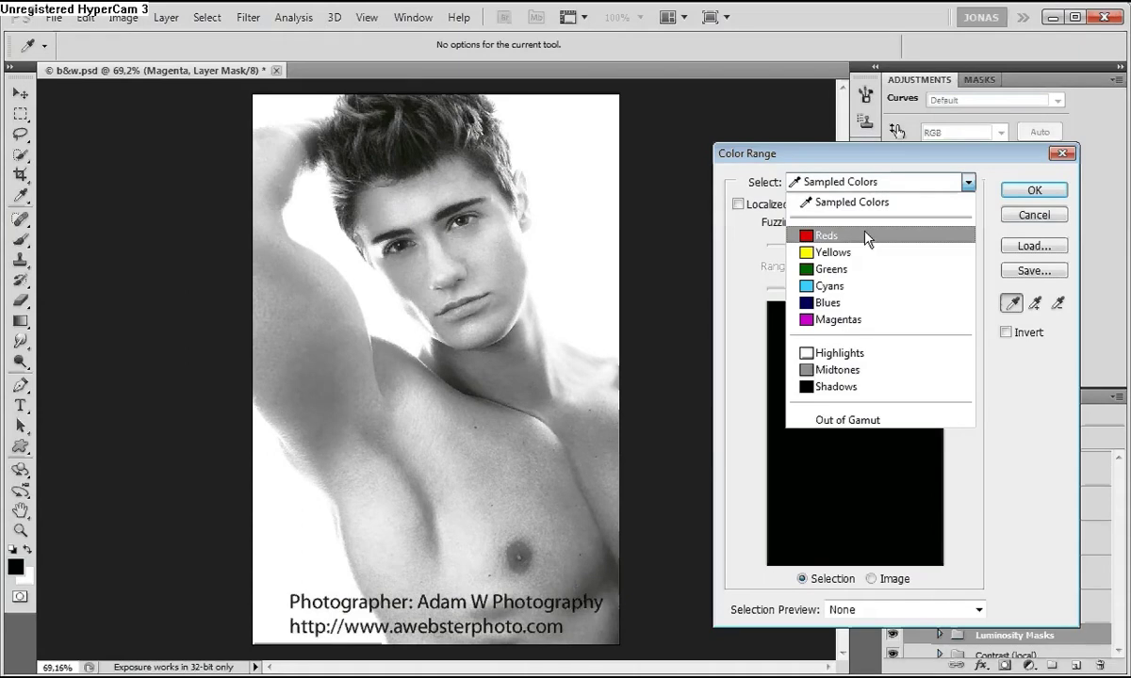
pyautogui.click(1040, 218)
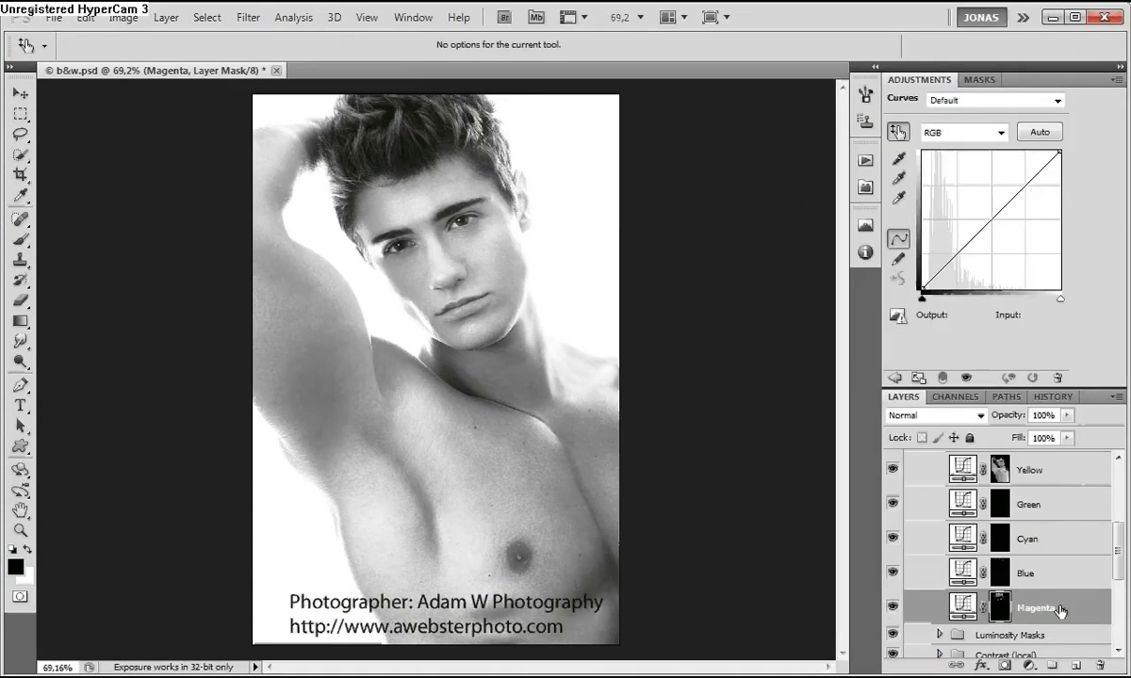
# - Examine the Magenta layer mask on its own on the canvas and return to the normal image view
pyautogui.keyDown('alt'); pyautogui.click(1004, 609); pyautogui.keyUp('alt')
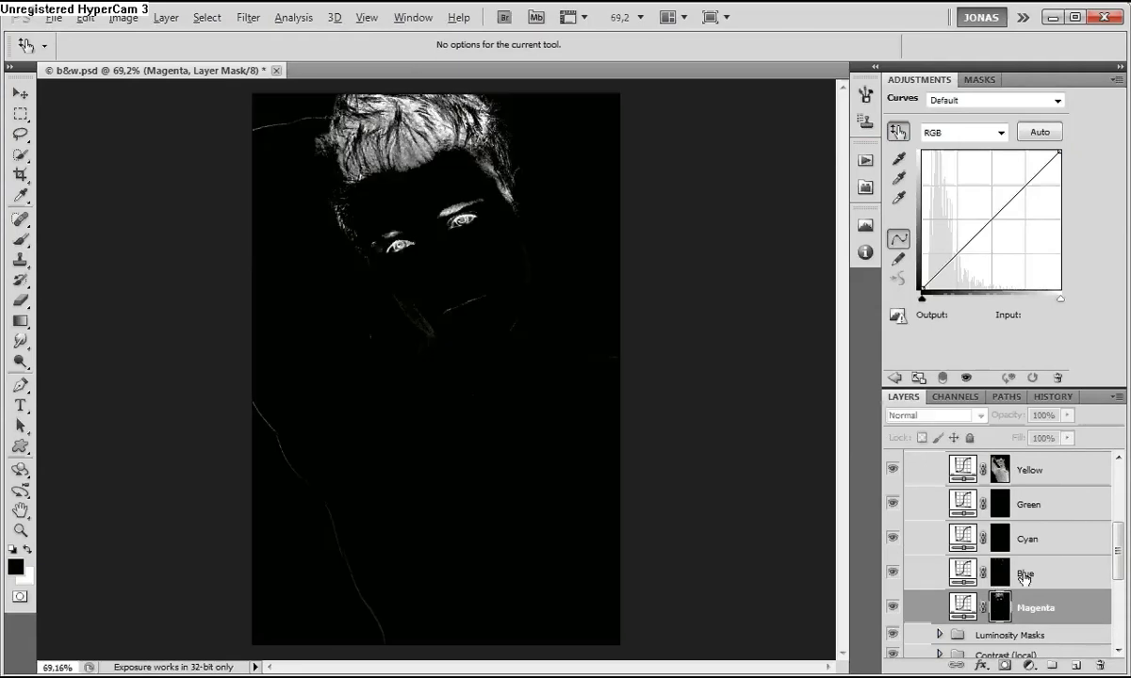
pyautogui.click(961, 608)
pyautogui.scroll(1, 1119, 565)
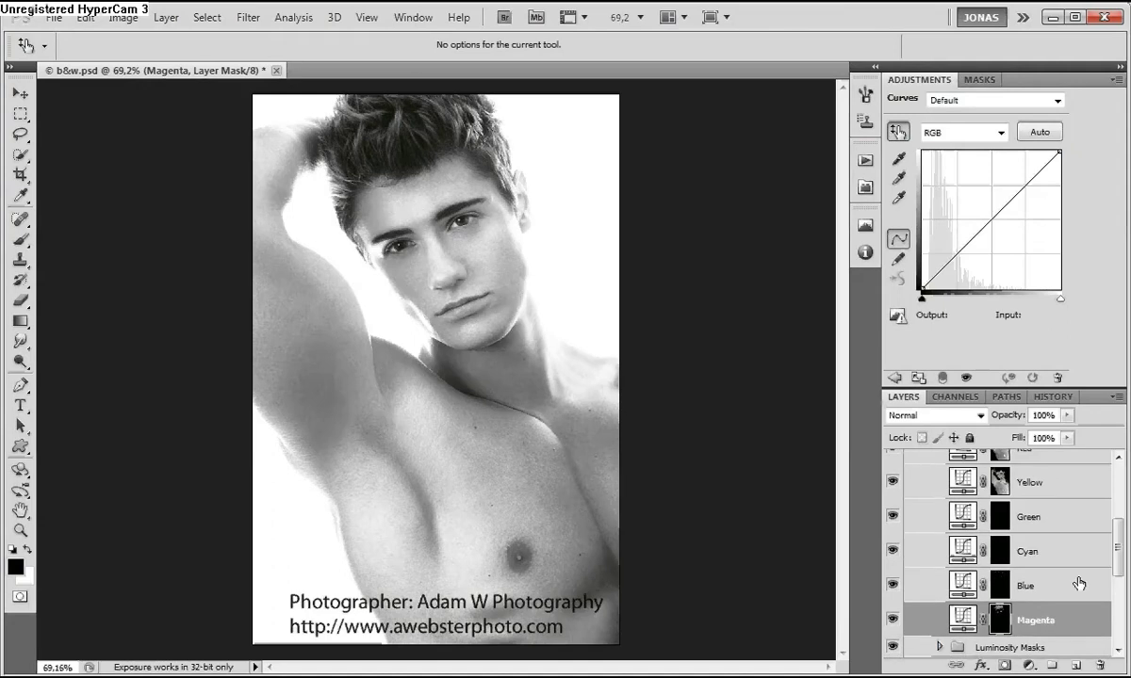
pyautogui.keyDown('alt'); pyautogui.click(998, 622); pyautogui.keyUp('alt')
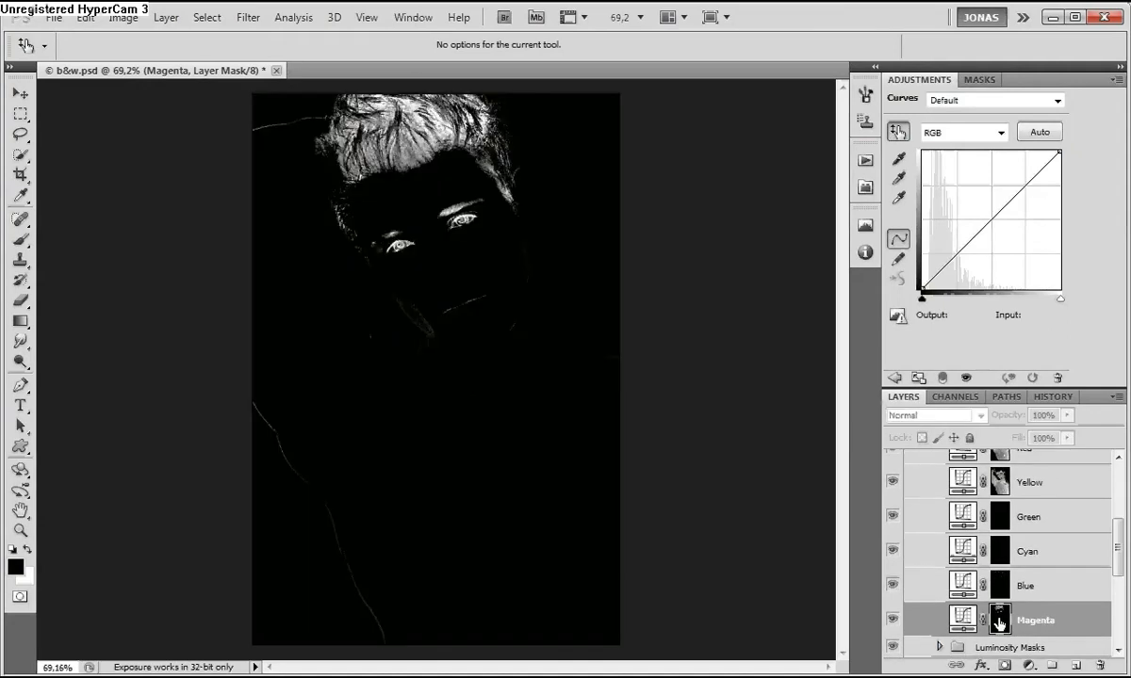
pyautogui.keyDown('alt'); pyautogui.click(998, 622); pyautogui.keyUp('alt')
# - Check the Green, Cyan and Blue layers' masks, viewing the Green and Blue masks on their own on the canvas
pyautogui.keyDown('shift'); pyautogui.click(1032, 552); pyautogui.keyUp('shift')
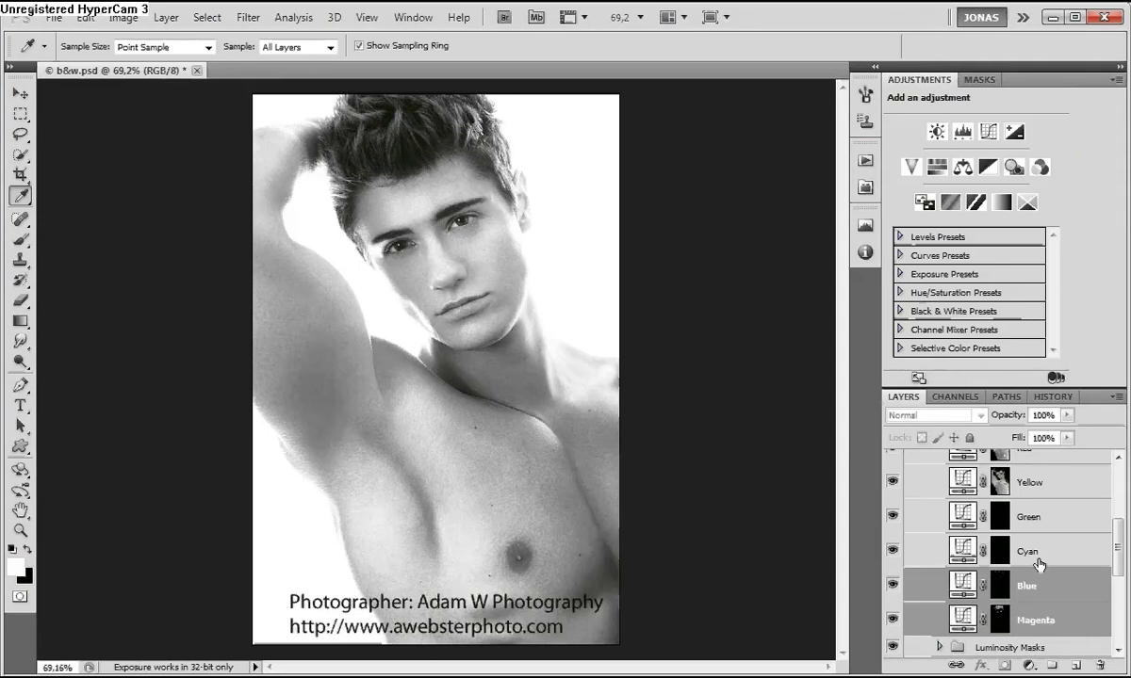
pyautogui.keyDown('shift'); pyautogui.click(991, 516); pyautogui.keyUp('shift')
pyautogui.click(999, 523)
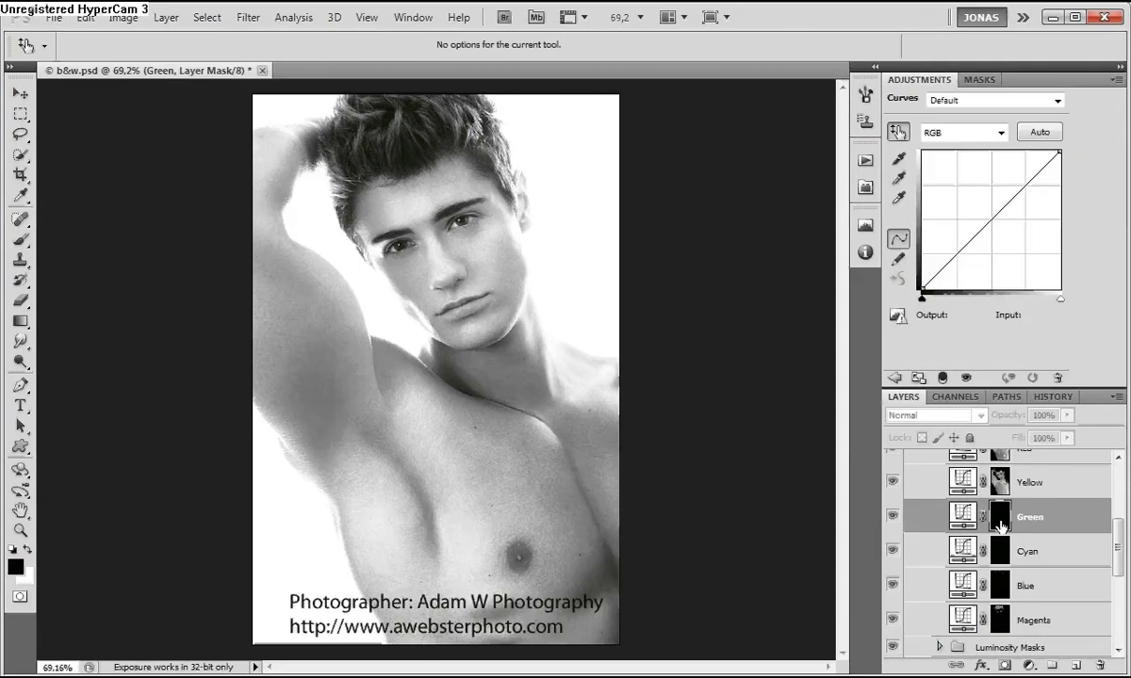
pyautogui.keyDown('alt'); pyautogui.click(1000, 526); pyautogui.keyUp('alt')
pyautogui.keyDown('alt'); pyautogui.click(1000, 524); pyautogui.keyUp('alt')
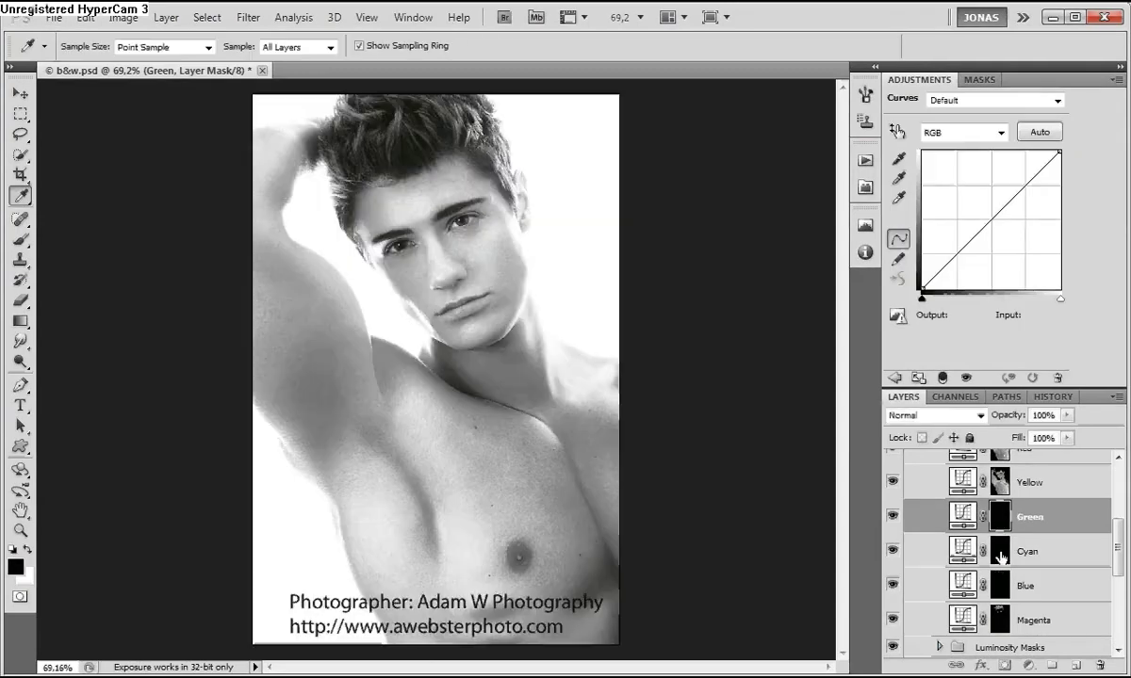
pyautogui.click(1000, 558)
pyautogui.keyDown('alt'); pyautogui.click(999, 592); pyautogui.keyUp('alt')
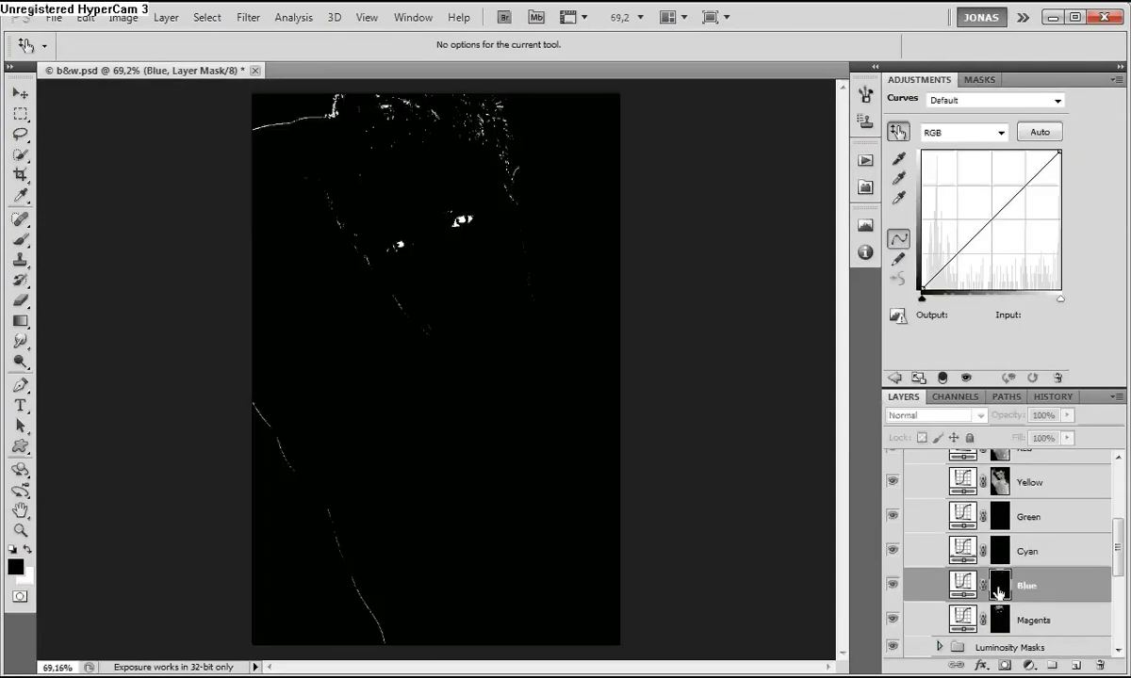
pyautogui.keyDown('alt'); pyautogui.click(999, 592); pyautogui.keyUp('alt')
# - Delete the Green, Cyan and Blue Curves layers together from the Color Masks group
pyautogui.keyDown('shift'); pyautogui.click(1066, 589); pyautogui.keyUp('shift')
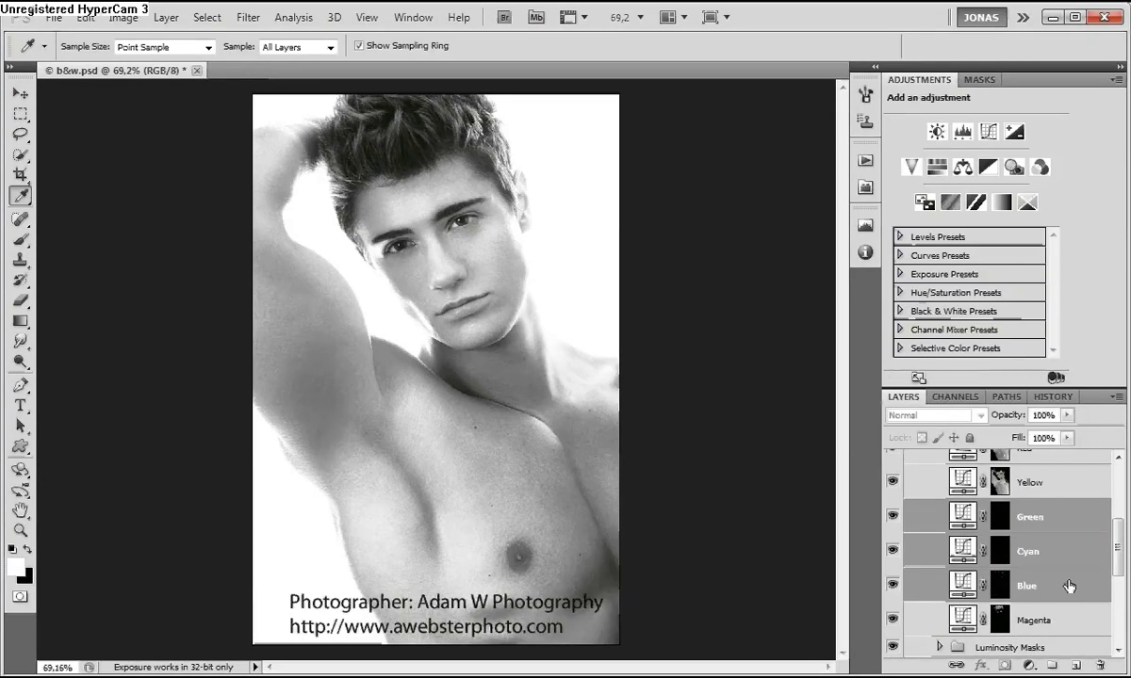
pyautogui.press('Delete')
pyautogui.scroll(3, 1121, 564)
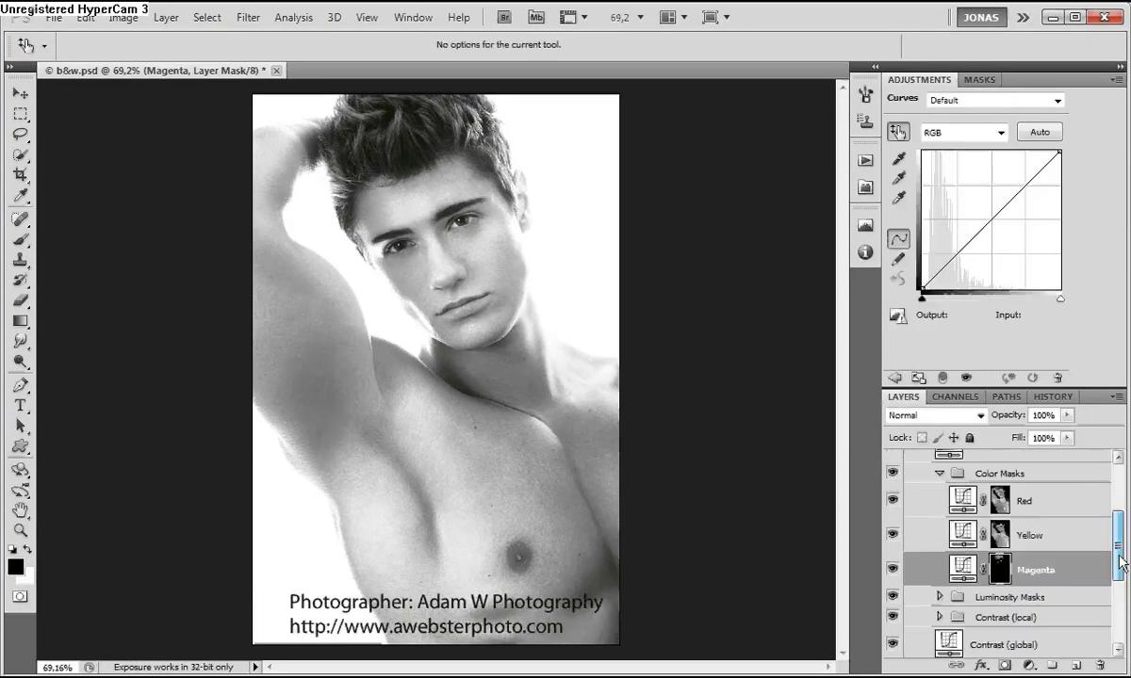
# - Check the Magenta mask on its own on the canvas, and delete the Magenta Curves layer
pyautogui.scroll(1, 1121, 564)
pyautogui.keyDown('alt'); pyautogui.click(997, 575); pyautogui.keyUp('alt')
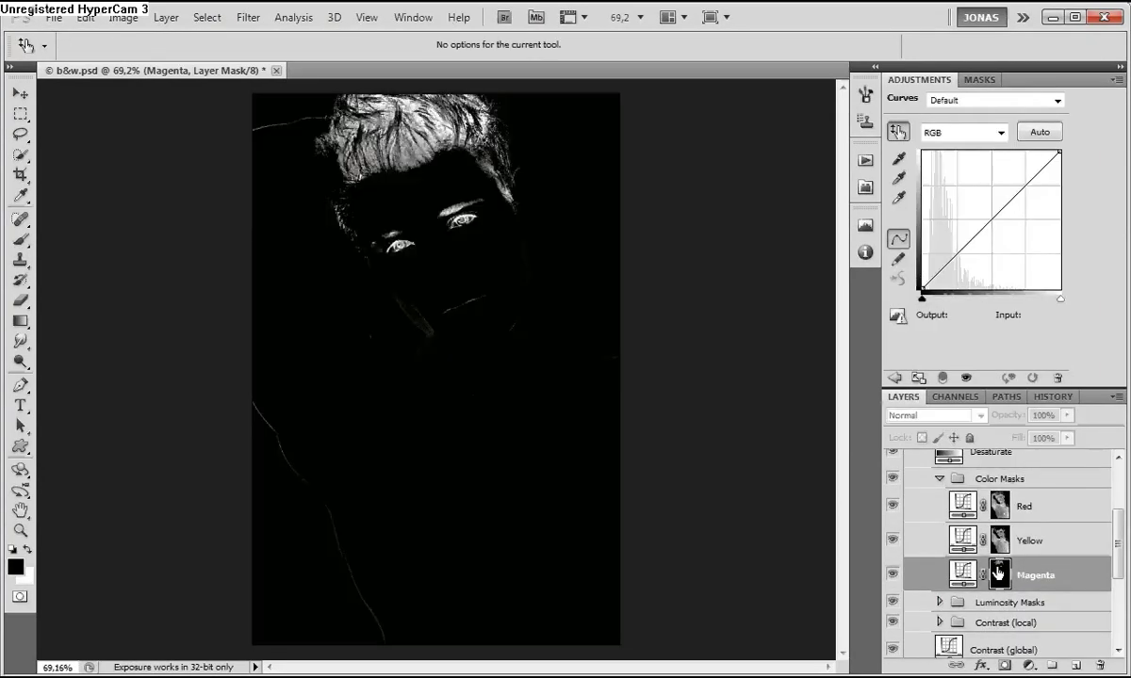
pyautogui.keyDown('alt'); pyautogui.click(996, 575); pyautogui.keyUp('alt')
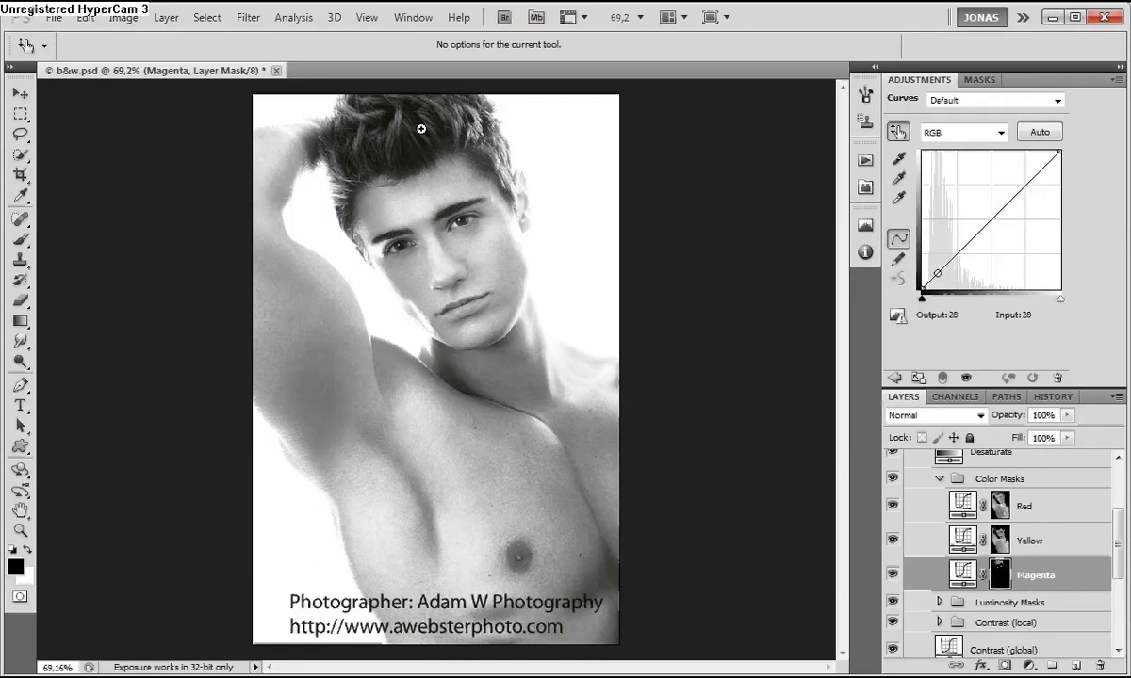
pyautogui.scroll(2, 443, 136)
pyautogui.scroll(-2, 442, 135)
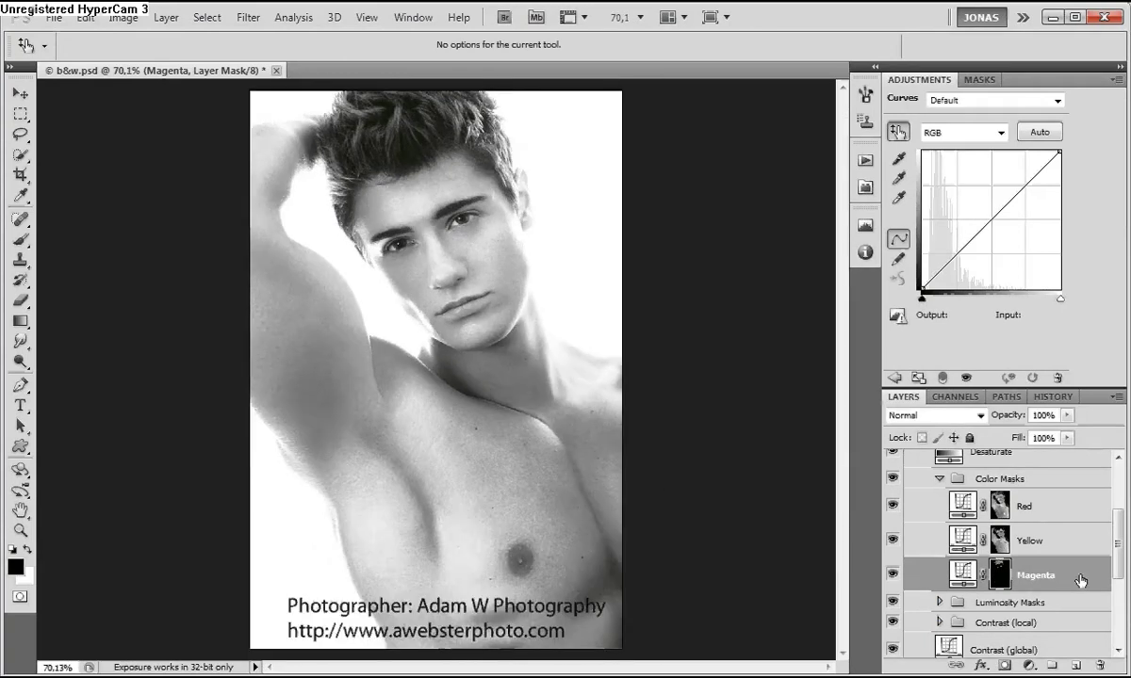
pyautogui.scroll(-1, 1084, 594)
pyautogui.keyDown('alt'); pyautogui.click(1100, 665); pyautogui.keyUp('alt')
# - View the Yellow layer's mask on its own on the canvas, and delete the Yellow Curves layer
pyautogui.keyDown('alt'); pyautogui.click(1001, 533); pyautogui.keyUp('alt')
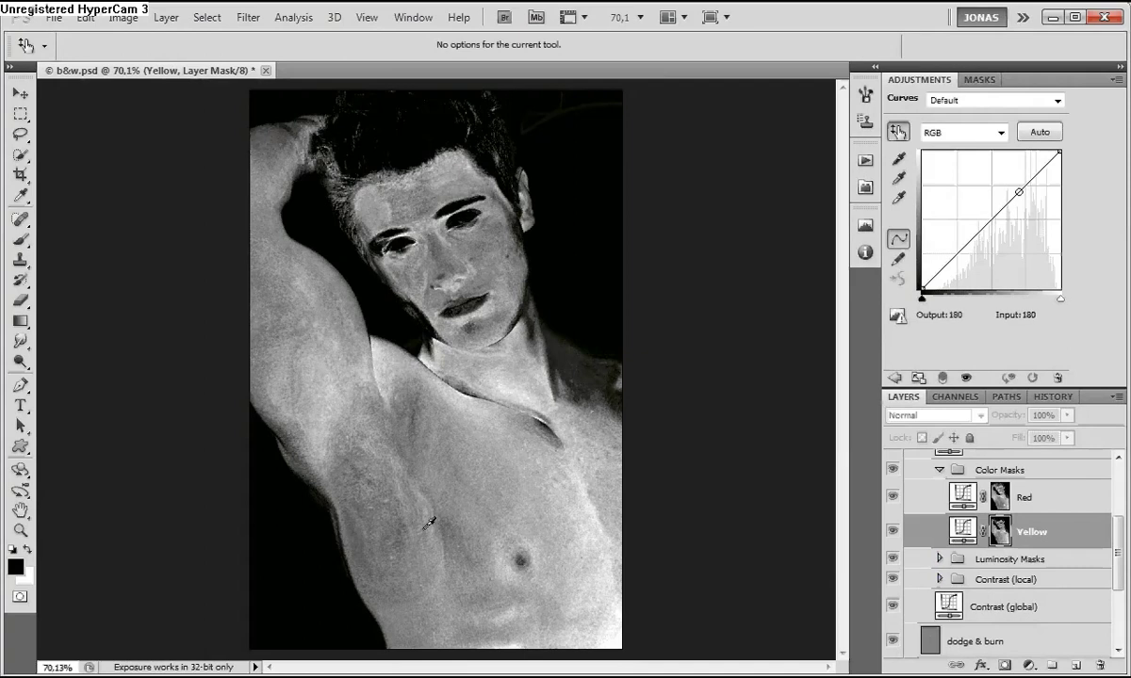
pyautogui.keyDown('alt'); pyautogui.click(1001, 534); pyautogui.keyUp('alt')
pyautogui.moveTo(1118, 544); pyautogui.dragTo(1104, 538)
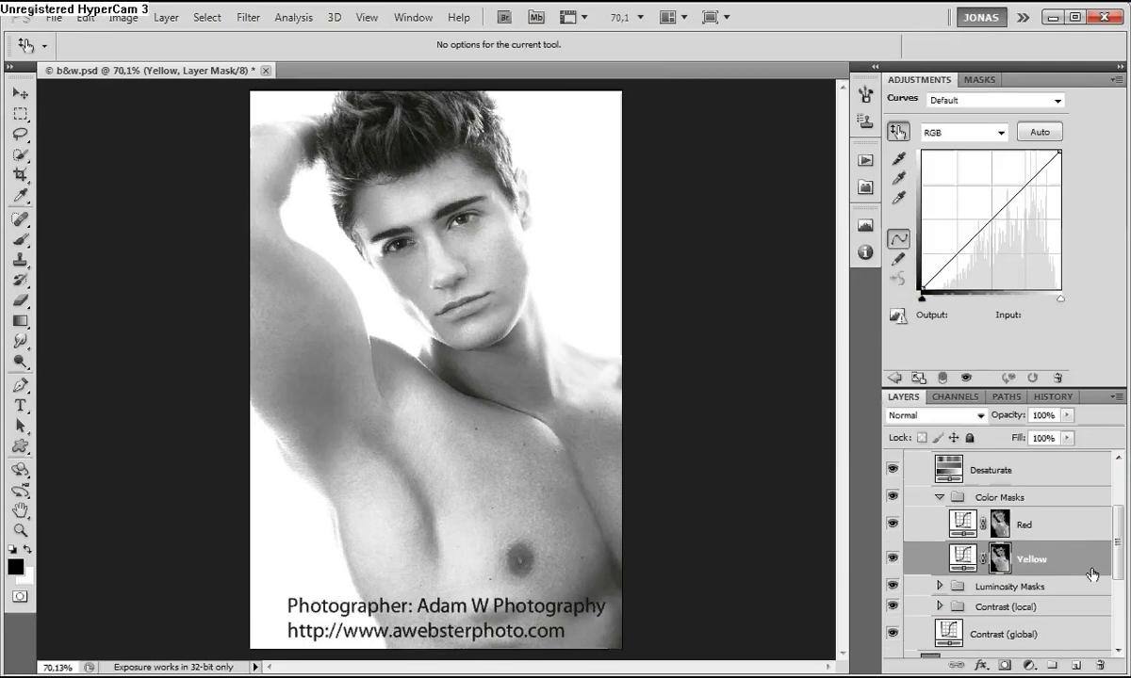
pyautogui.moveTo(1091, 575); pyautogui.dragTo(1099, 664)
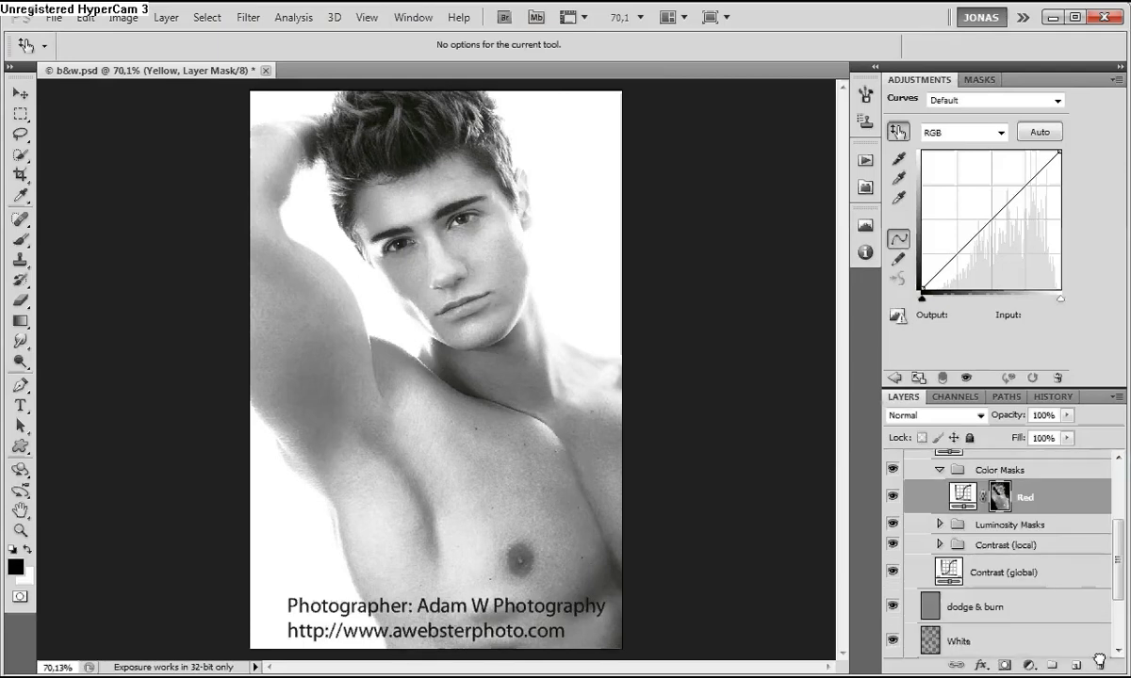
# - Inspect the Red layer's mask on the canvas, and darken its curve's midtones to input 135, output 117
pyautogui.moveTo(1121, 570); pyautogui.dragTo(1120, 551)
pyautogui.keyDown('alt'); pyautogui.click(1001, 556); pyautogui.keyUp('alt')
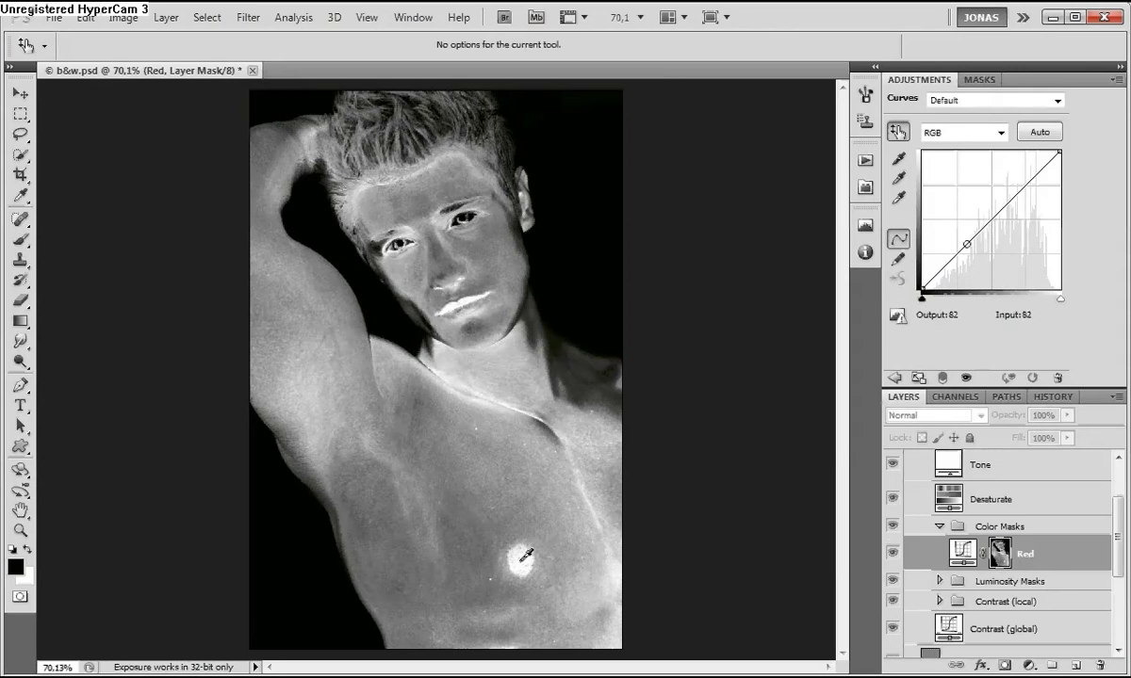
pyautogui.keyDown('alt'); pyautogui.click(998, 554); pyautogui.keyUp('alt')
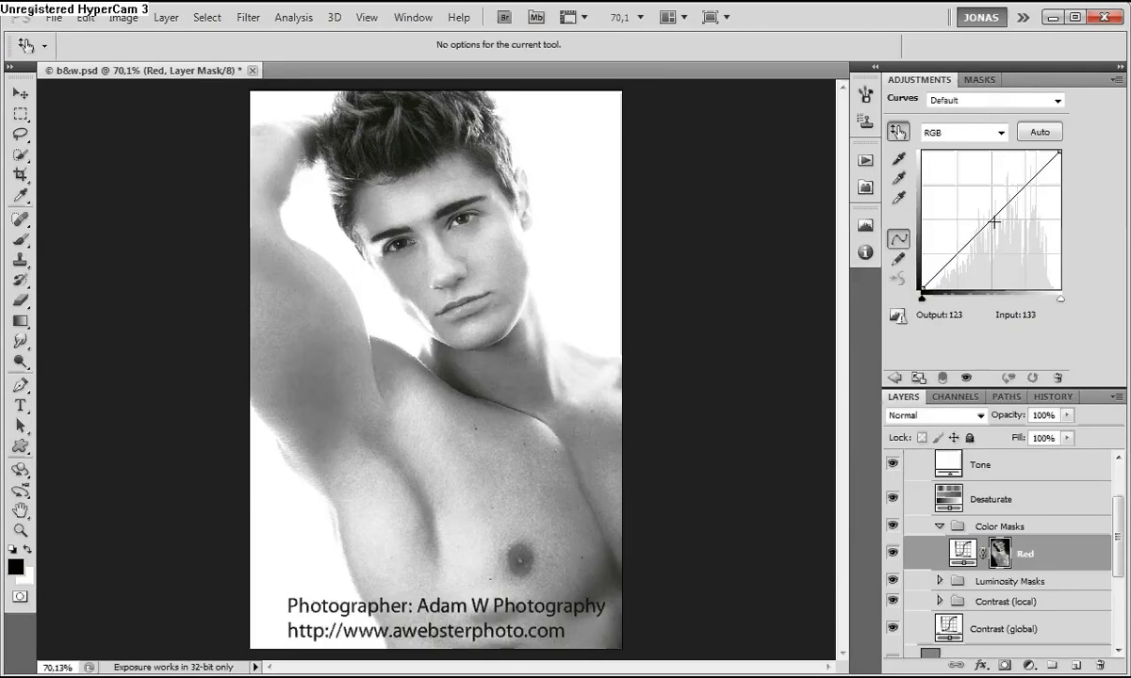
pyautogui.moveTo(994, 221); pyautogui.dragTo(995, 227)
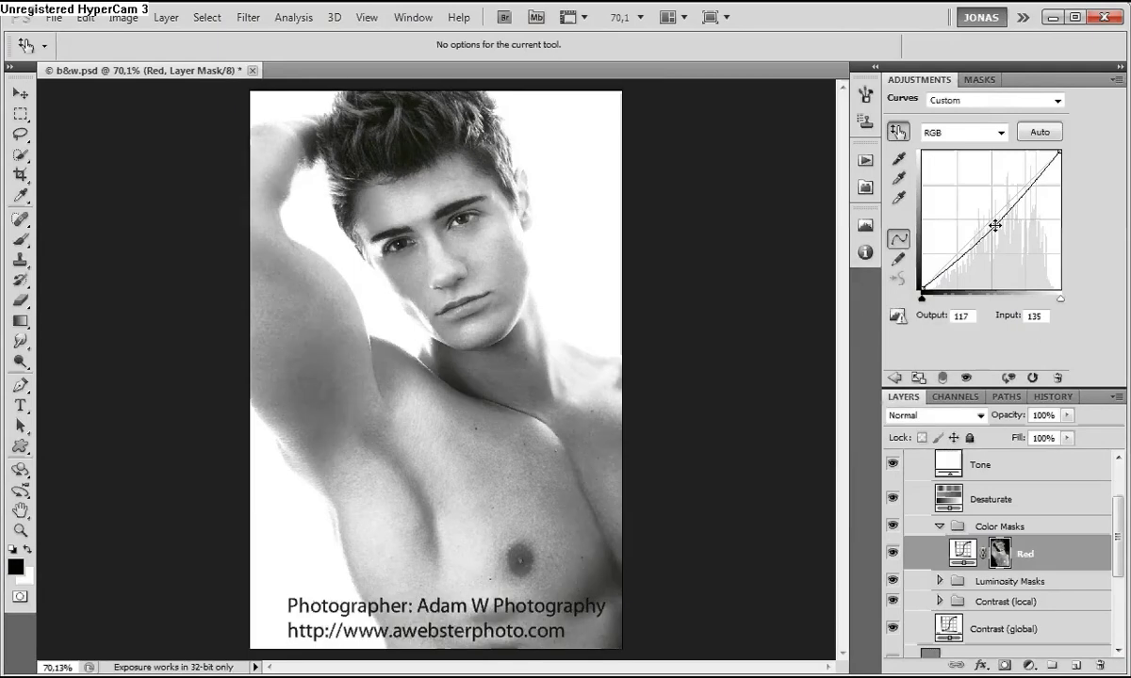
# - Compare the image with the Red Curves layer hidden and shown, and recheck its mask on the canvas
pyautogui.click(891, 553)
pyautogui.click(890, 555)
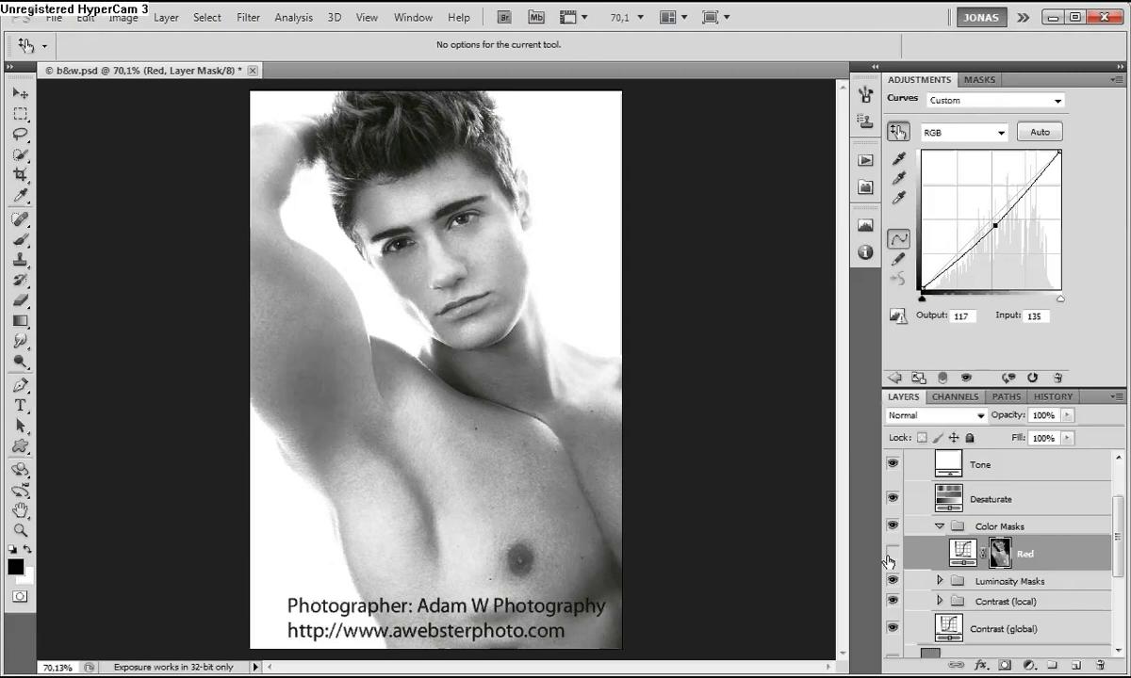
pyautogui.click(891, 554)
pyautogui.click(891, 556)
pyautogui.click(961, 554)
pyautogui.keyDown('alt'); pyautogui.click(999, 557); pyautogui.keyUp('alt')
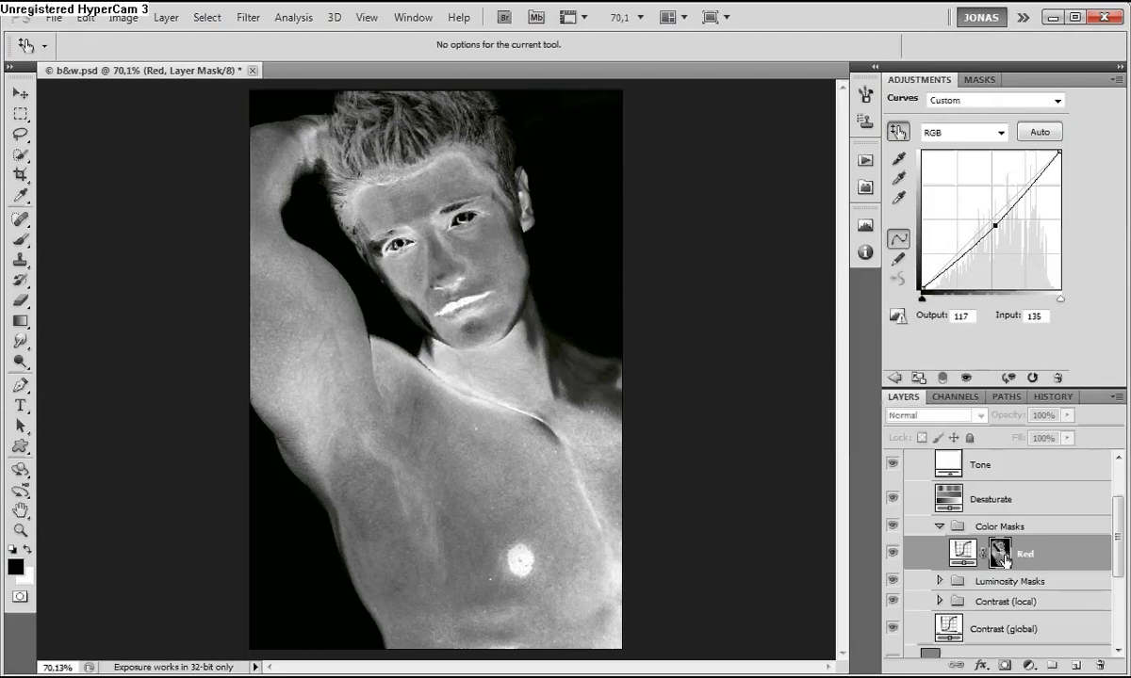
pyautogui.click(891, 556)
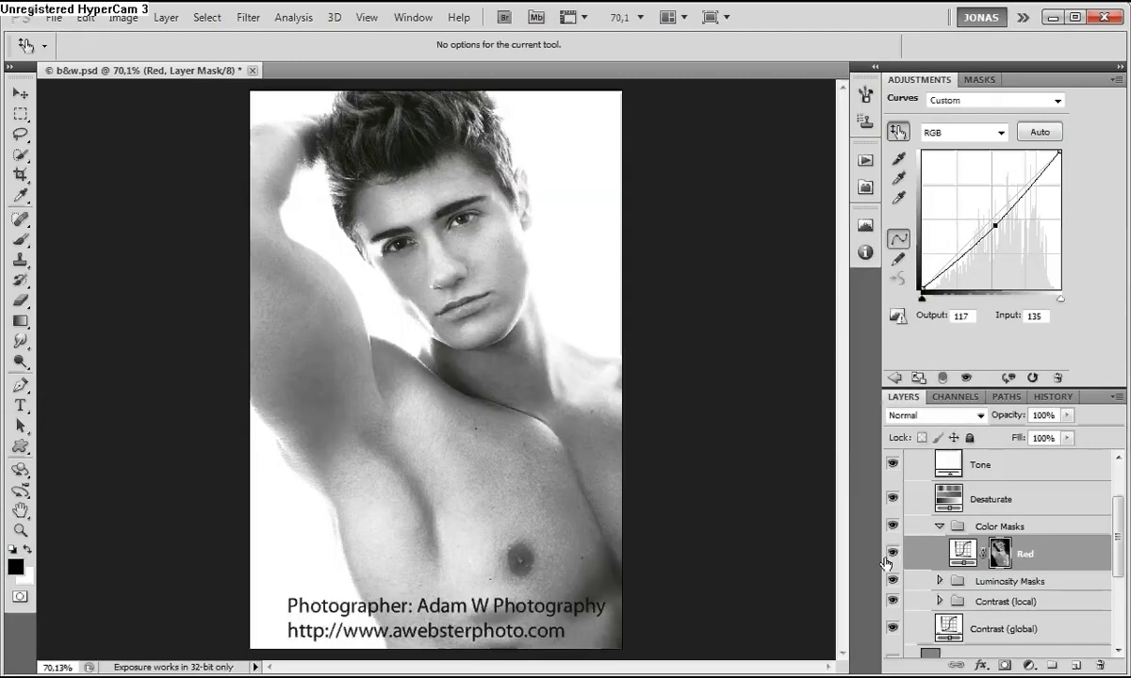
pyautogui.click(891, 557)
pyautogui.click(888, 561)
pyautogui.click(885, 562)
# - Compare the image with the Color Masks group hidden and shown
pyautogui.click(891, 528)
pyautogui.click(890, 529)
pyautogui.click(890, 527)
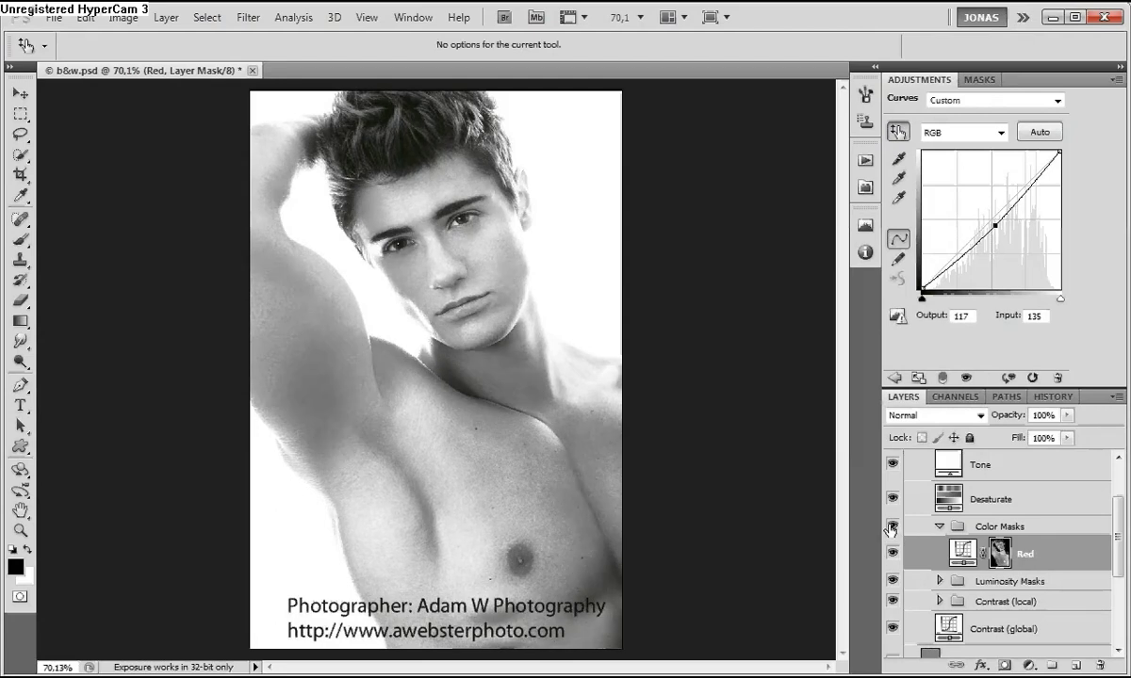
pyautogui.click(889, 529)
pyautogui.click(890, 528)
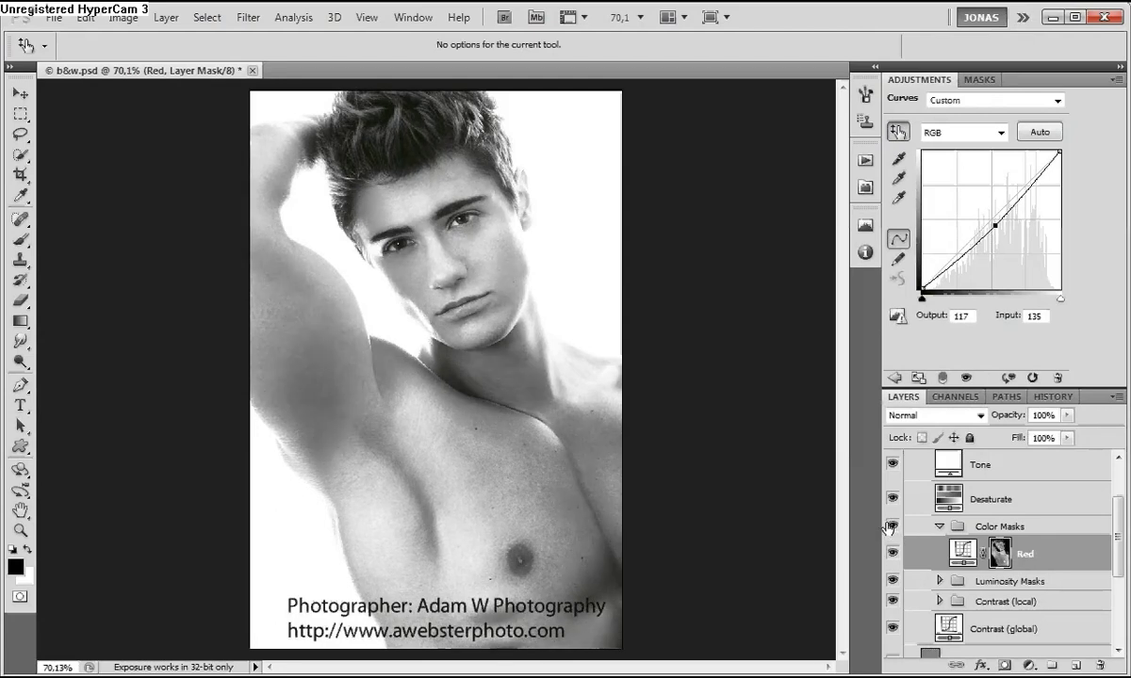
# - Collapse the Color Masks group and leave it selected
pyautogui.scroll(1, 1053, 541)
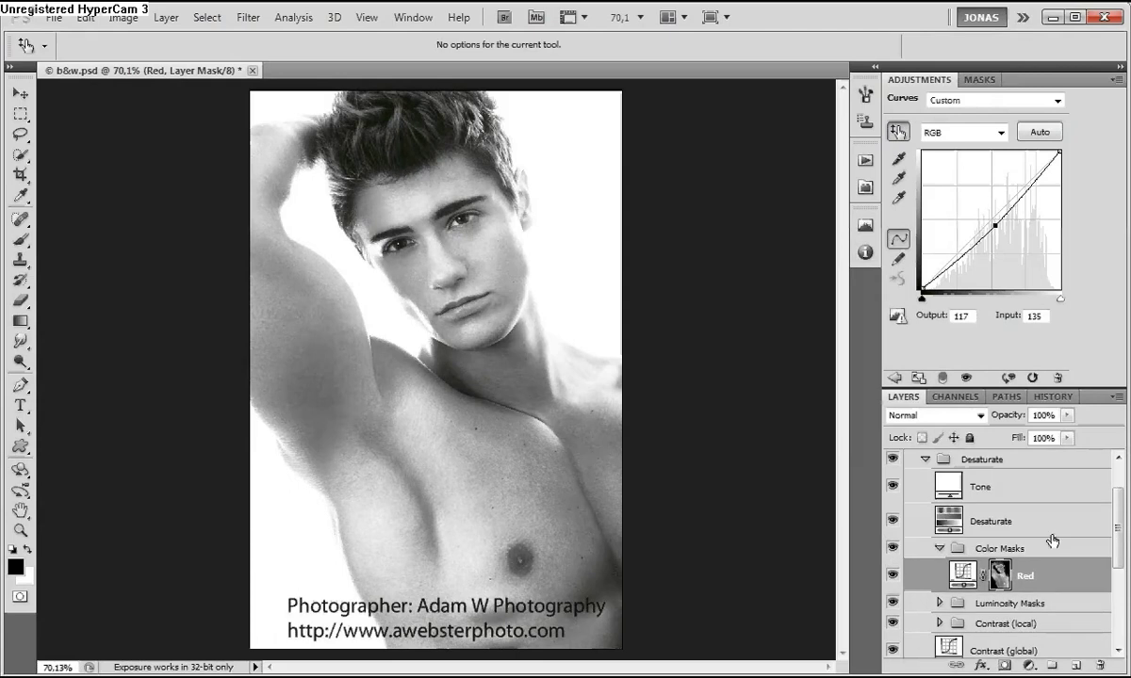
pyautogui.click(939, 547)
pyautogui.press('i')
pyautogui.press('x')
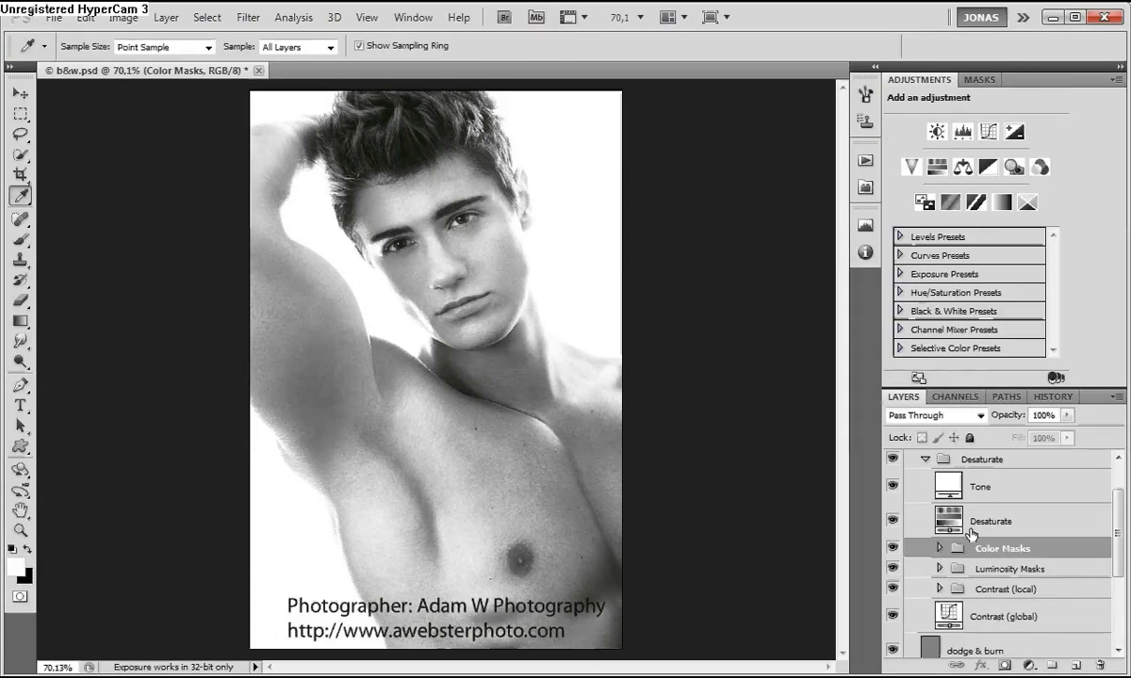
pyautogui.click(968, 529)
pyautogui.click(999, 548)
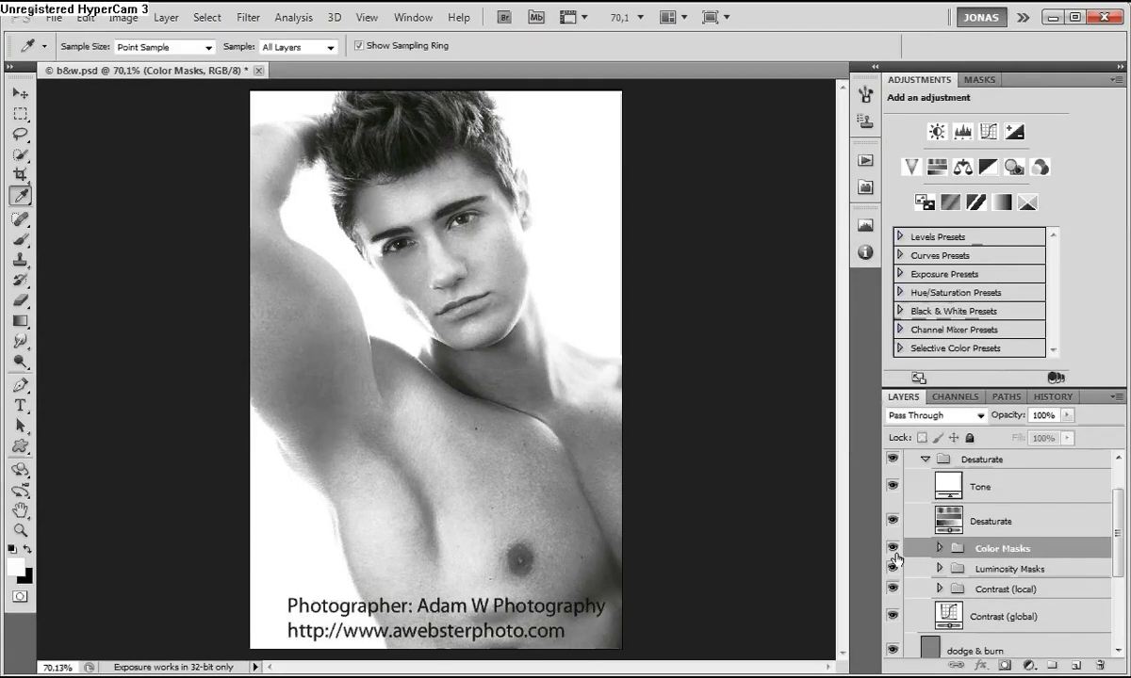
# - Compare the image with the Color Masks, Luminosity Masks, both Contrast items and dodge & burn hidden and shown again
pyautogui.click(892, 548)
pyautogui.click(892, 569)
pyautogui.moveTo(893, 585); pyautogui.dragTo(893, 650)
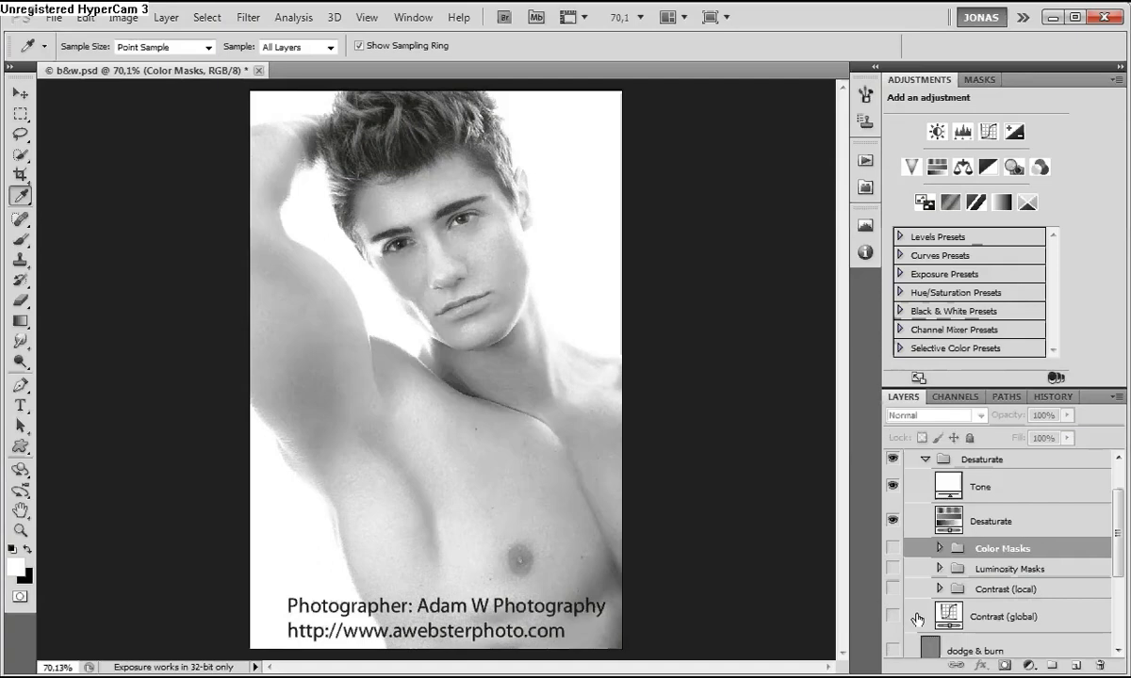
pyautogui.scroll(-2, 1112, 539)
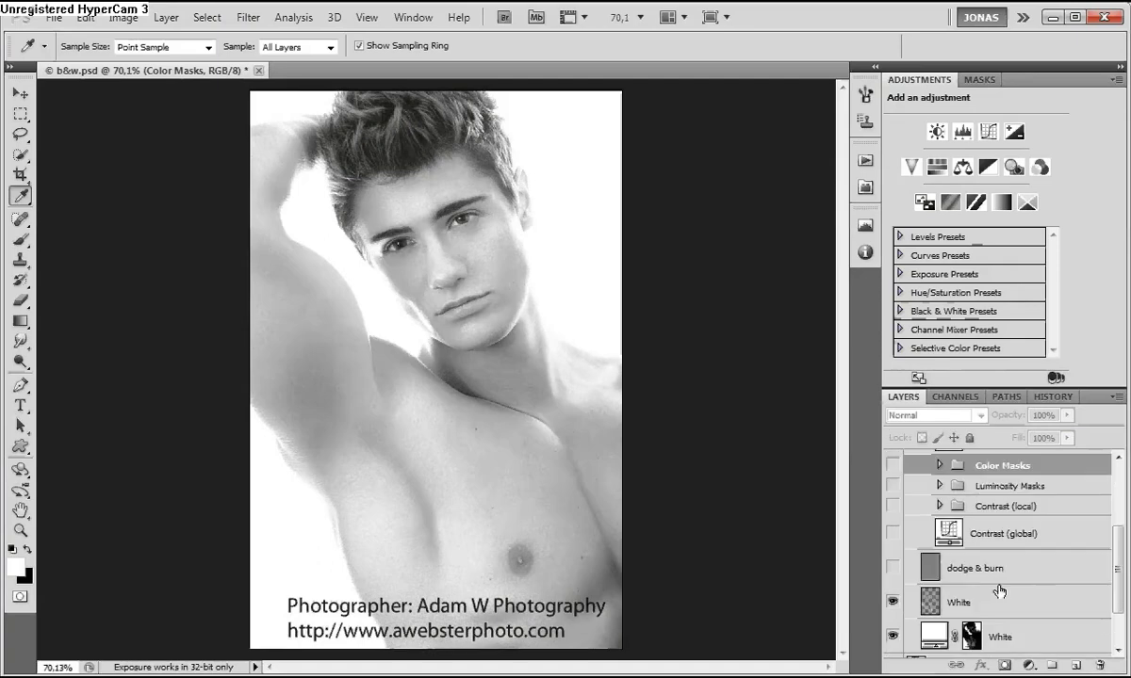
pyautogui.click(894, 634)
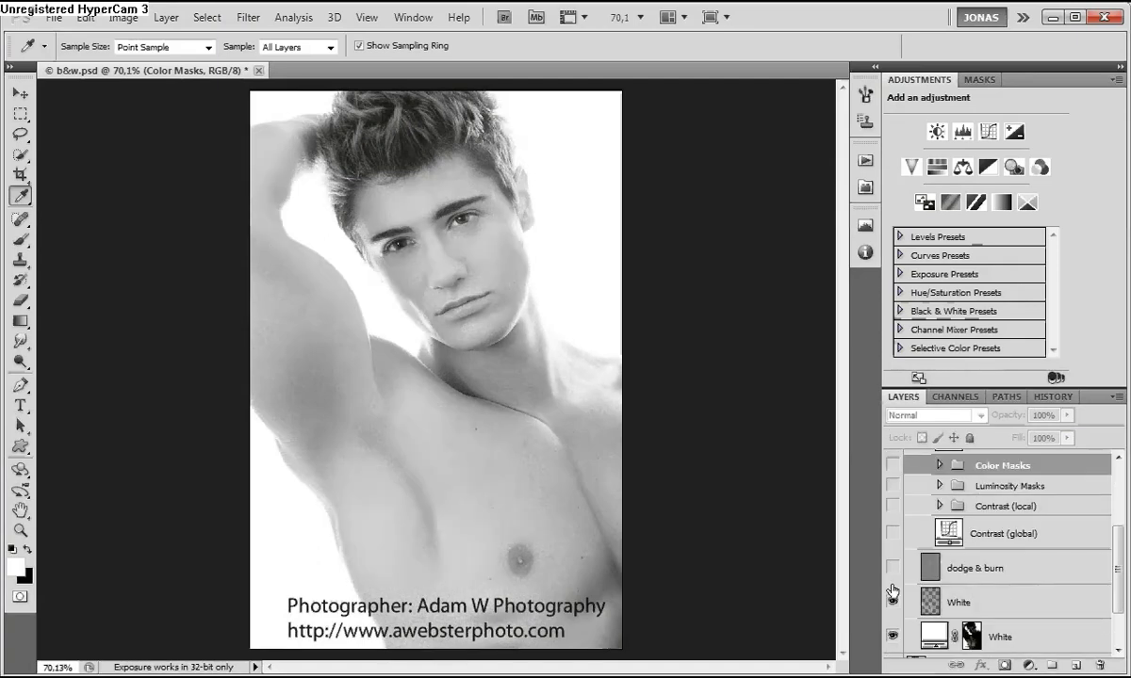
pyautogui.moveTo(893, 591); pyautogui.dragTo(894, 465)
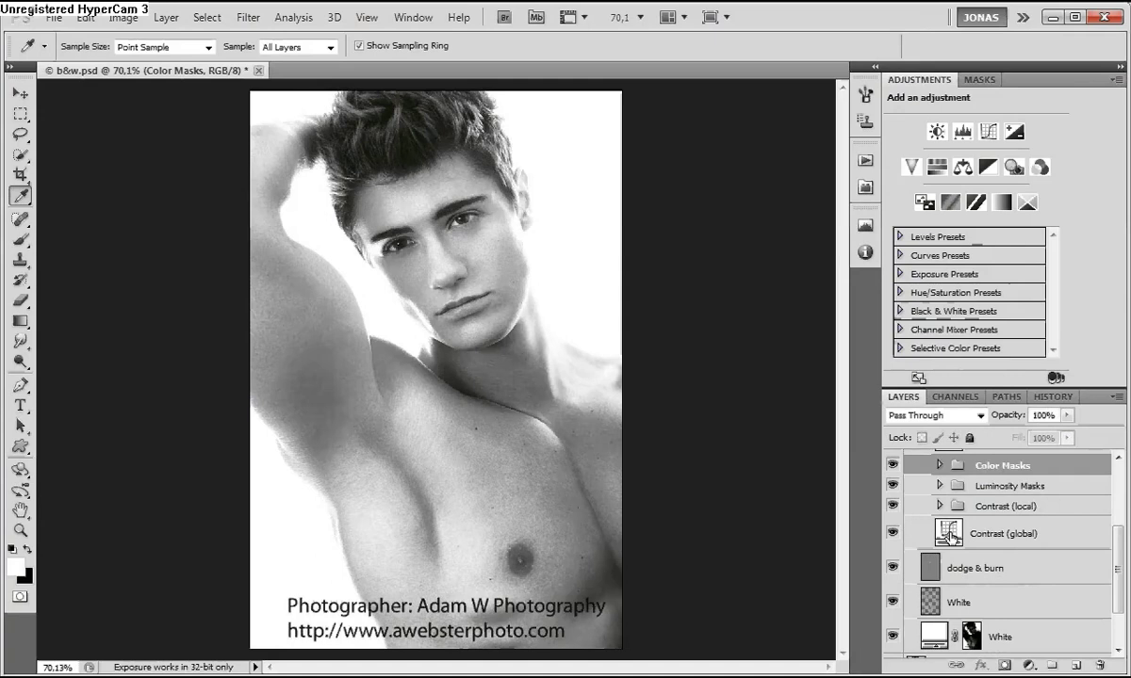
pyautogui.click(892, 464)
pyautogui.moveTo(891, 484)
pyautogui.mouseDown()
pyautogui.moveTo(889, 643)
pyautogui.moveTo(892, 465)
pyautogui.mouseUp()
# - Set the Tone fill layer to the warm off-white #efece4 (H 45, S 5, B 94) and compare it hidden and shown
pyautogui.scroll(2, 1085, 506)
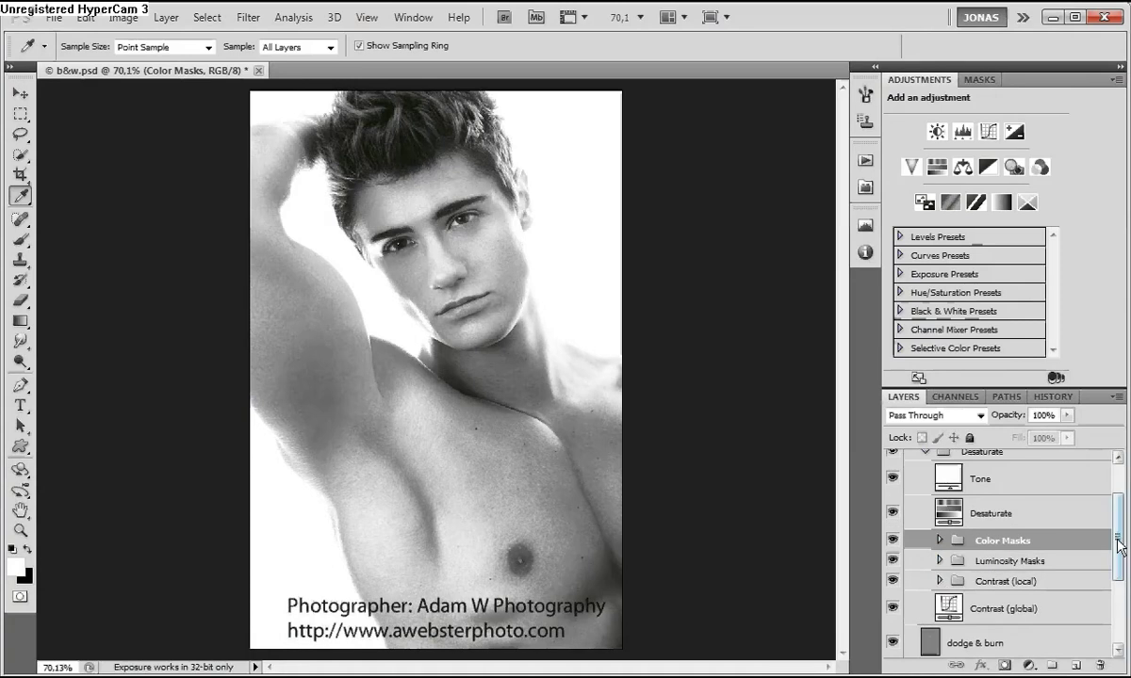
pyautogui.scroll(1, 1118, 545)
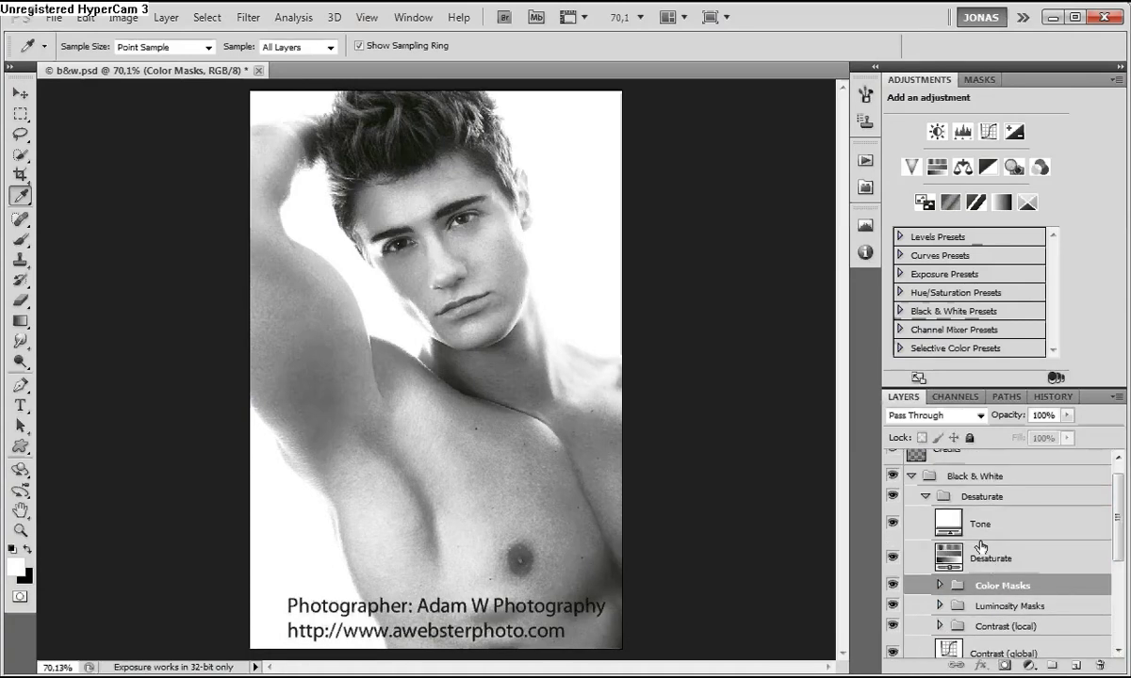
pyautogui.click(955, 534)
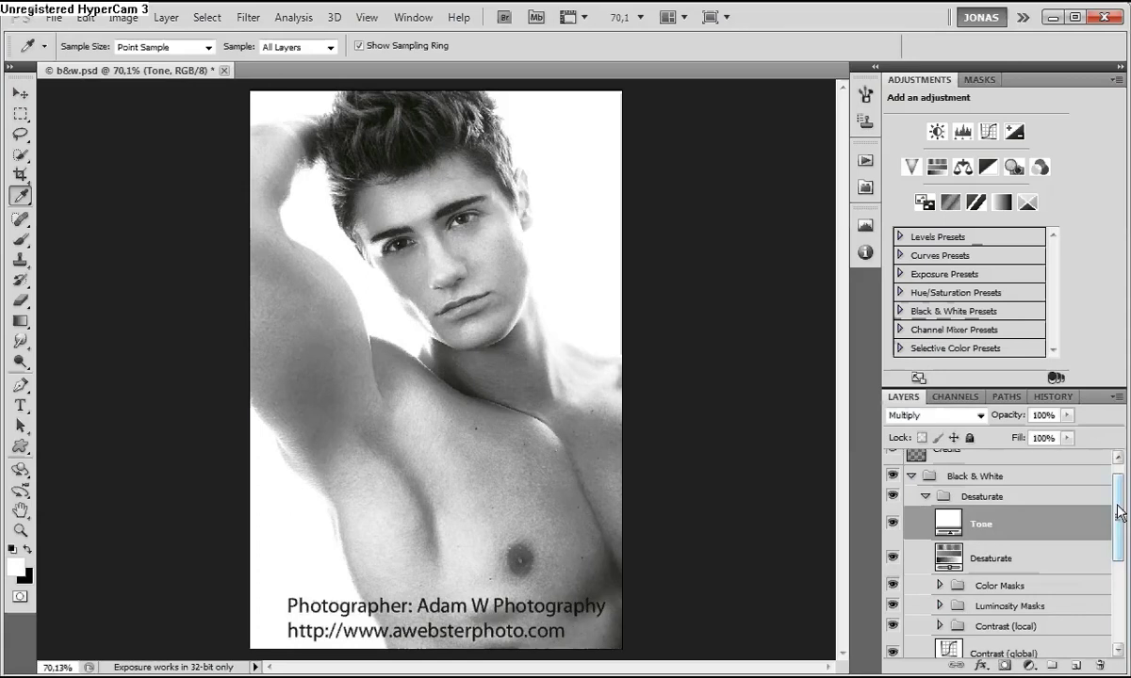
pyautogui.scroll(1, 944, 546)
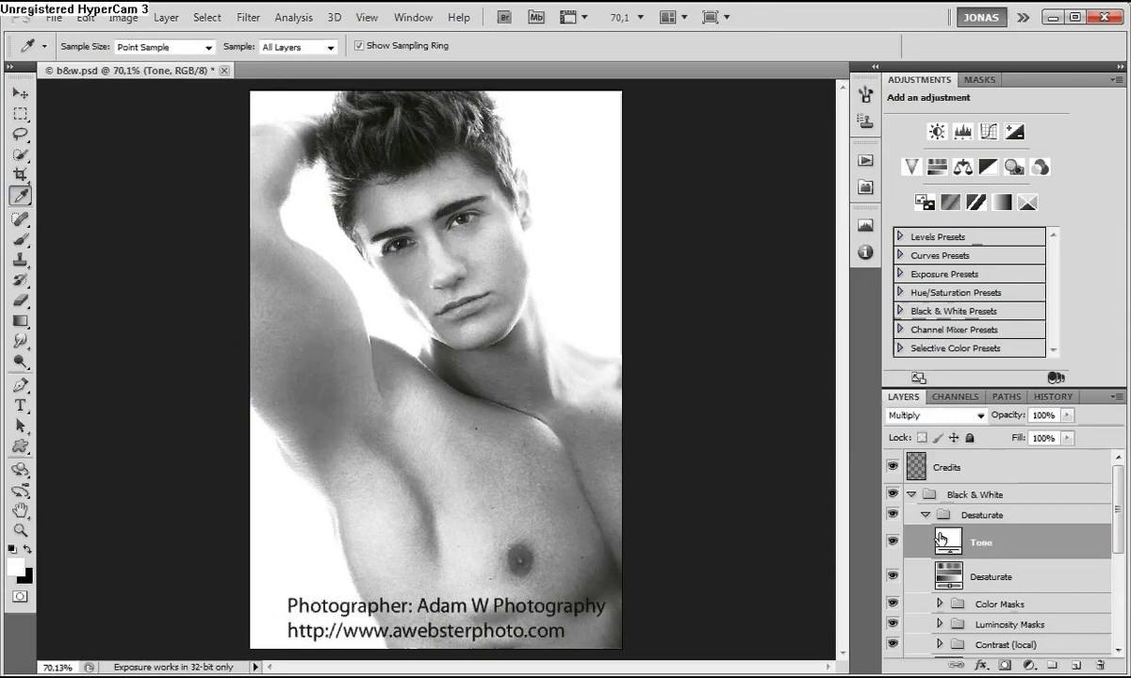
pyautogui.doubleClick(944, 540)
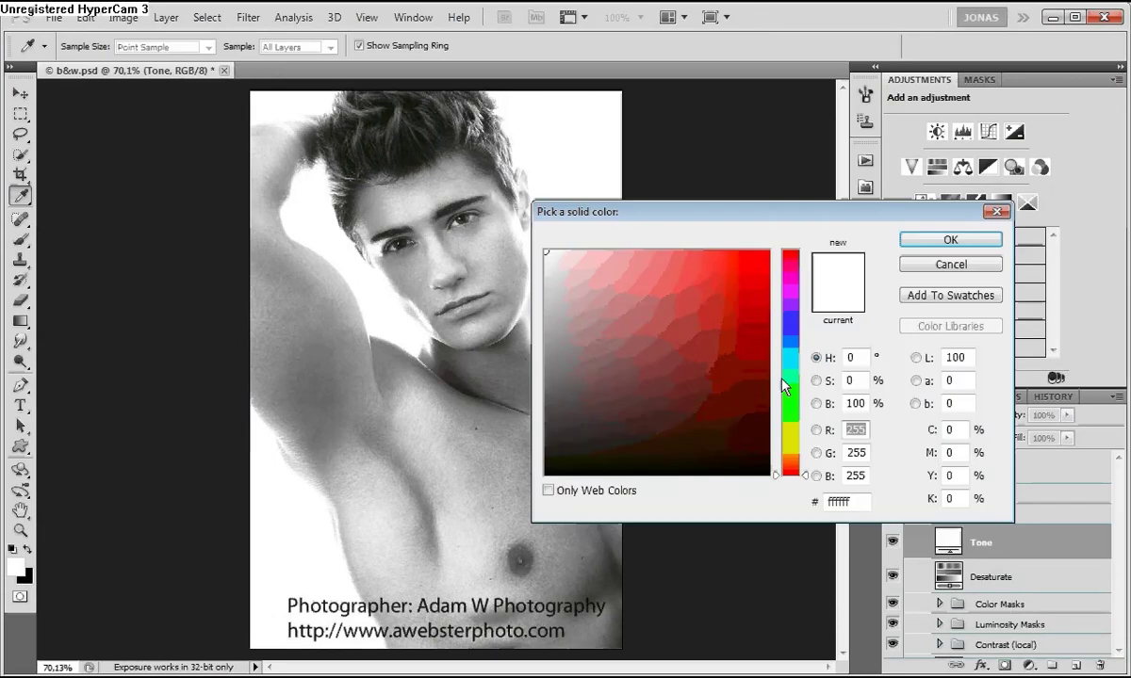
pyautogui.click(789, 447)
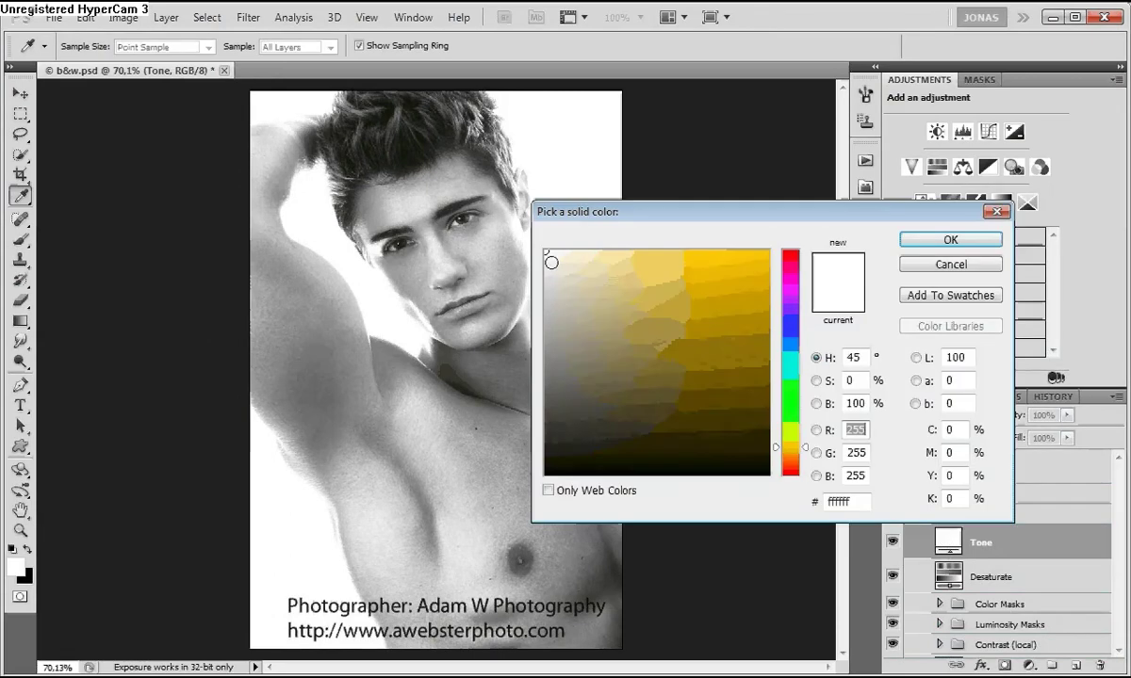
pyautogui.click(549, 259)
pyautogui.moveTo(549, 259); pyautogui.dragTo(554, 265)
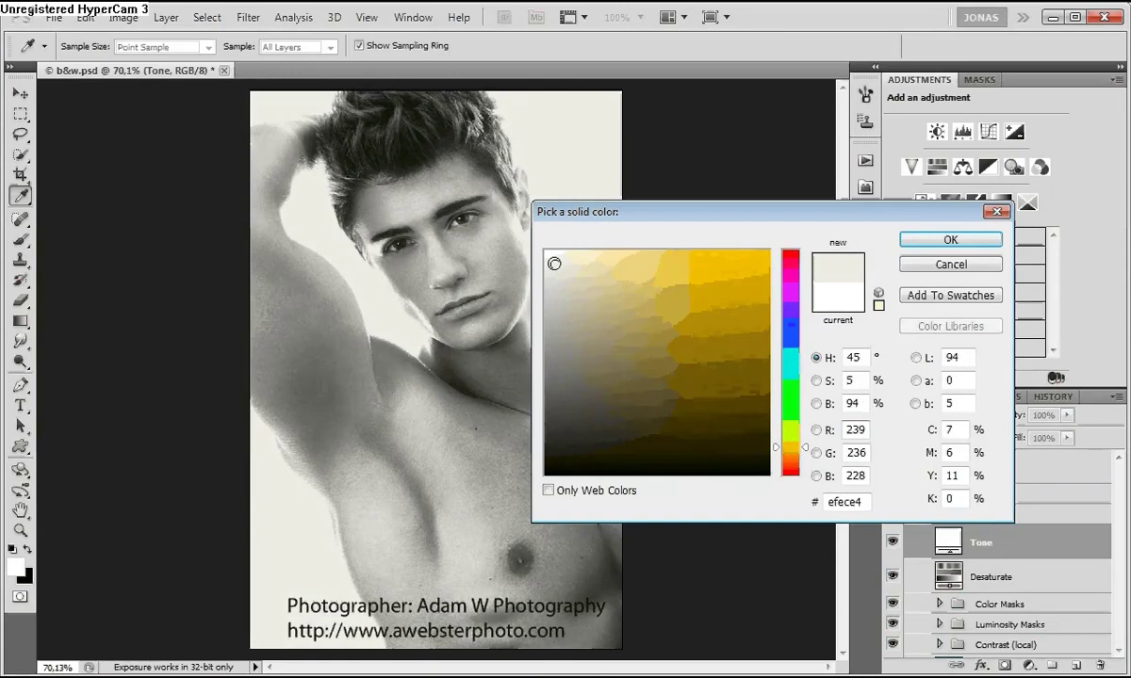
pyautogui.click(924, 243)
pyautogui.click(891, 547)
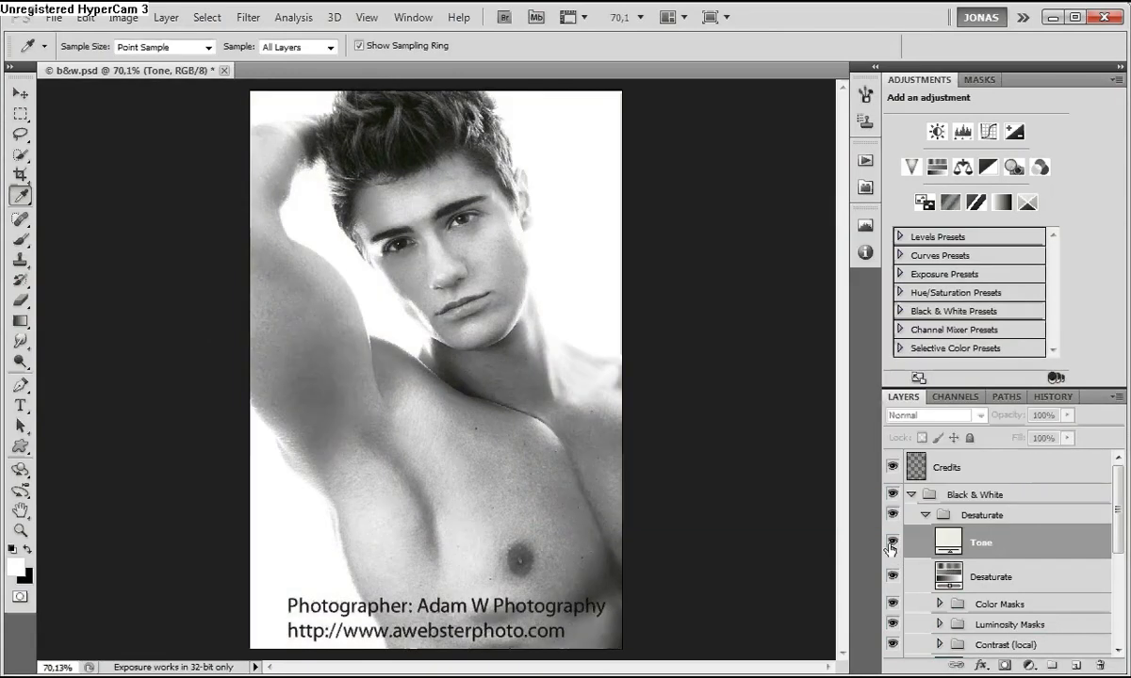
pyautogui.click(891, 544)
# - Hide the Tone layer and add a Curves adjustment above Desaturate, lowering the Blue channel's white point output to 240
pyautogui.click(977, 577)
pyautogui.click(891, 543)
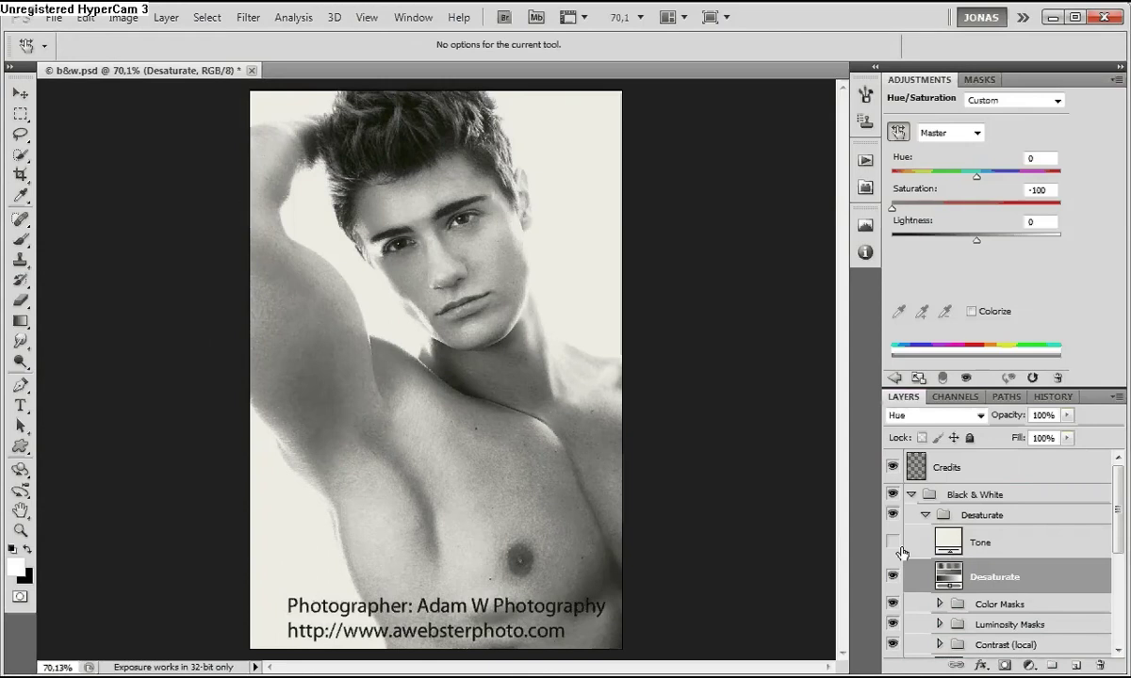
pyautogui.click(894, 378)
pyautogui.click(992, 136)
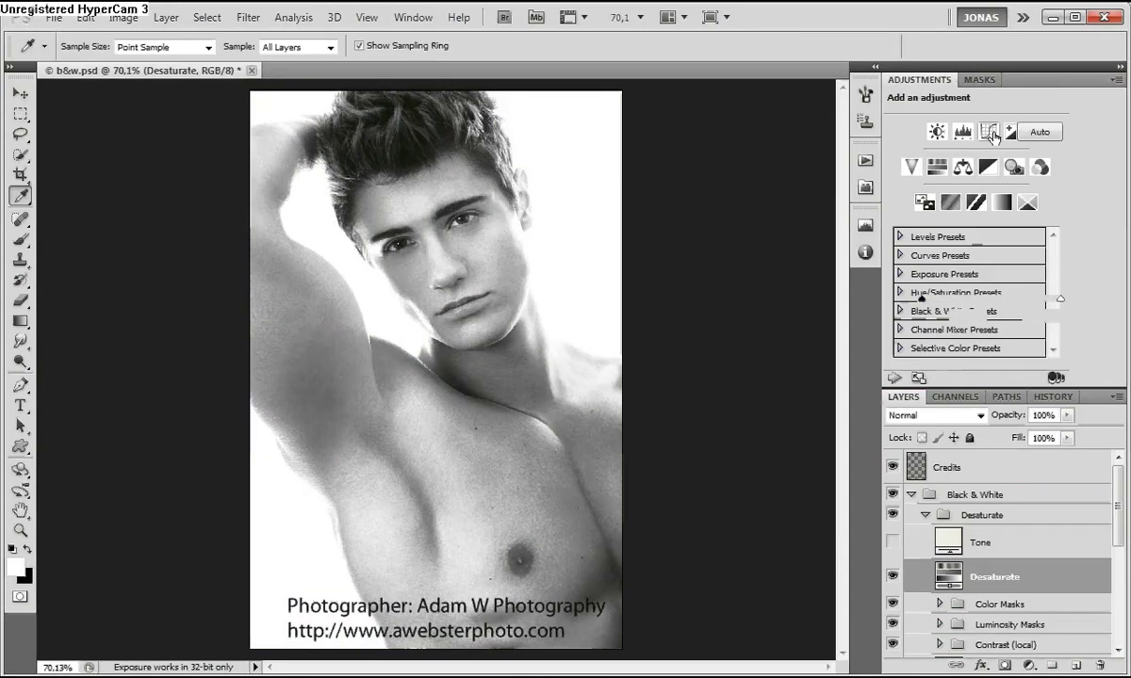
pyautogui.click(1005, 103)
pyautogui.click(1005, 102)
pyautogui.click(984, 133)
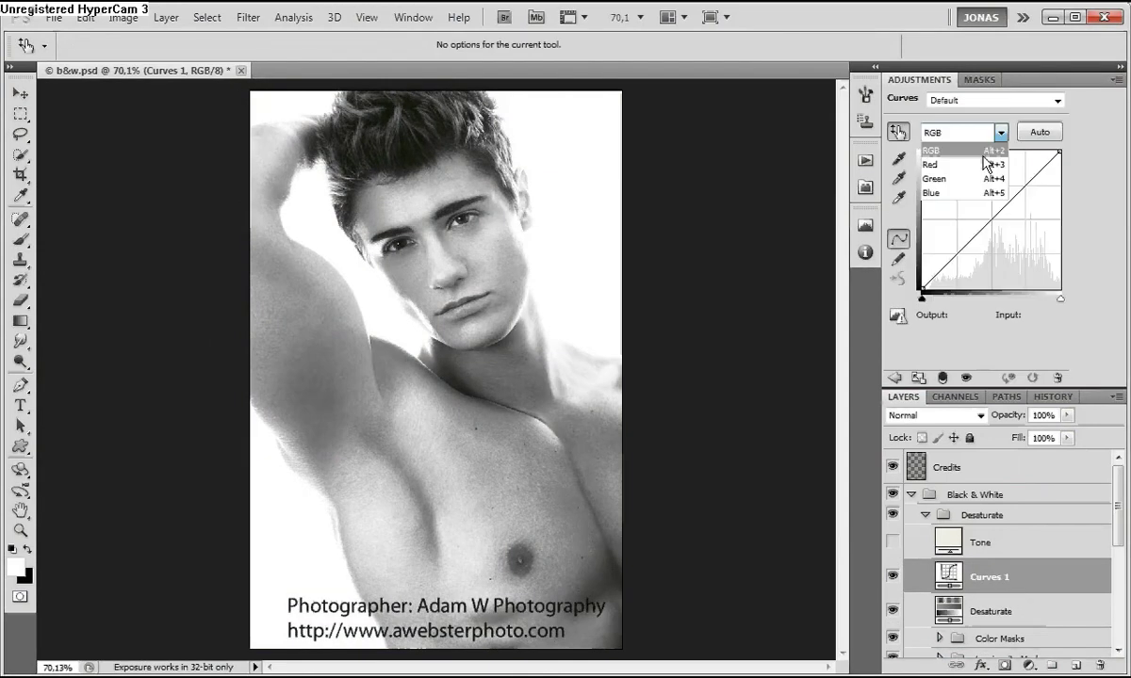
pyautogui.hotkey('alt', '5')
pyautogui.moveTo(1047, 162); pyautogui.dragTo(1060, 159)
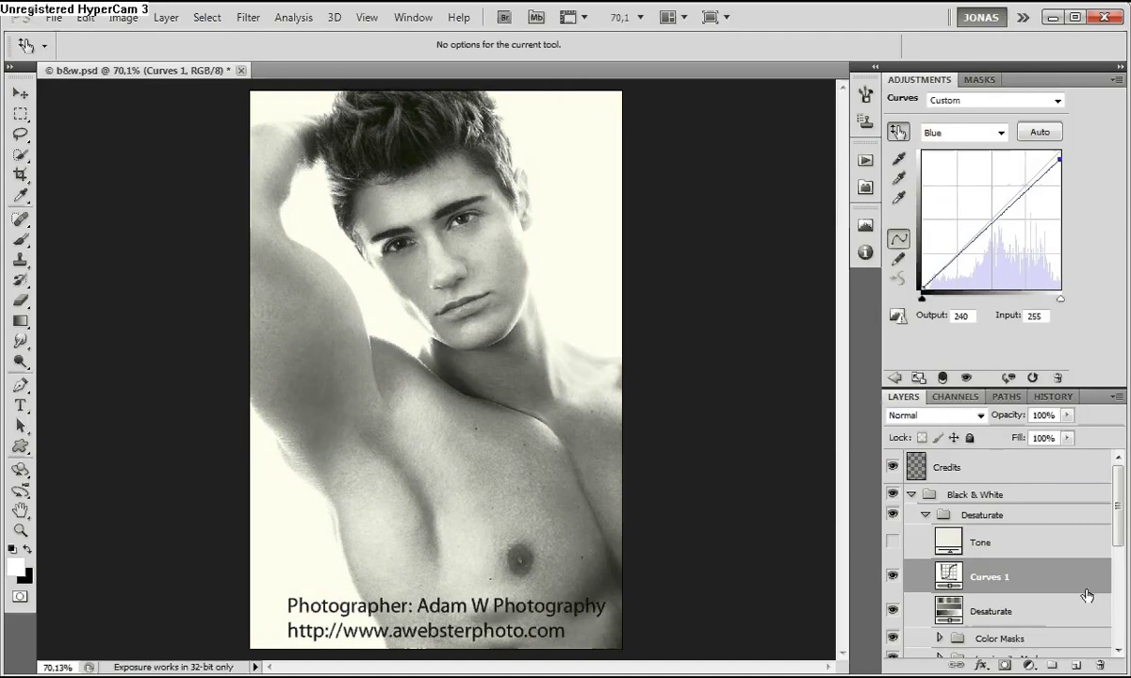
# - Delete the Curves layer above Desaturate and make the Tone layer visible again
pyautogui.scroll(-1, 1088, 626)
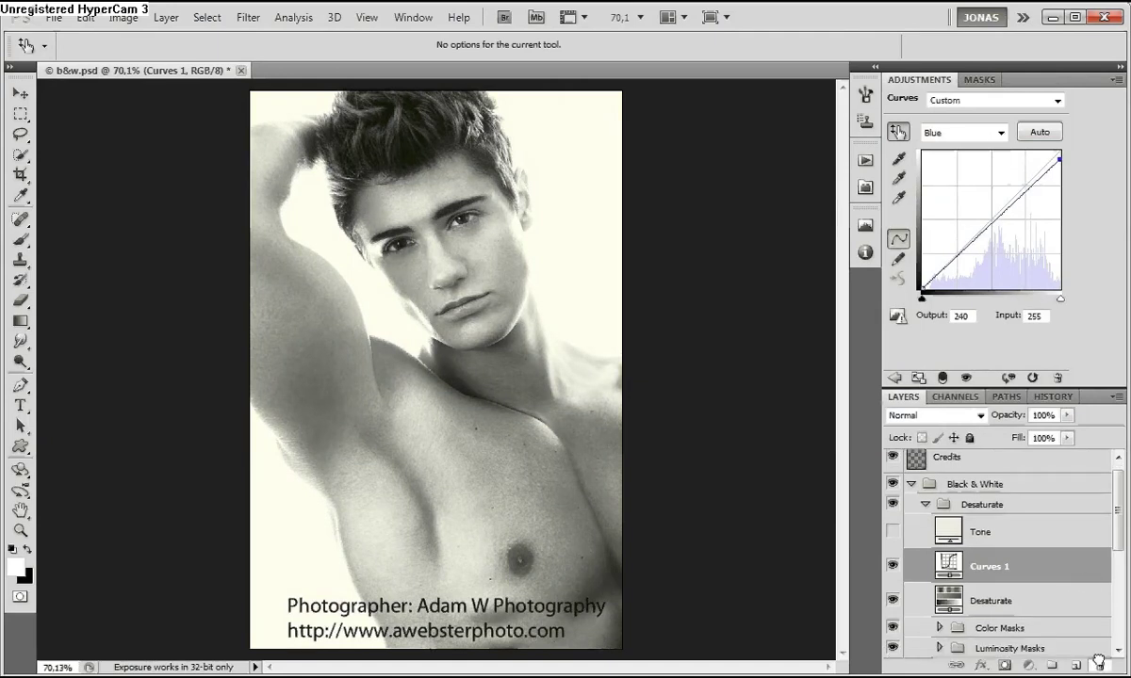
pyautogui.click(1099, 664)
pyautogui.click(954, 534)
pyautogui.click(893, 531)
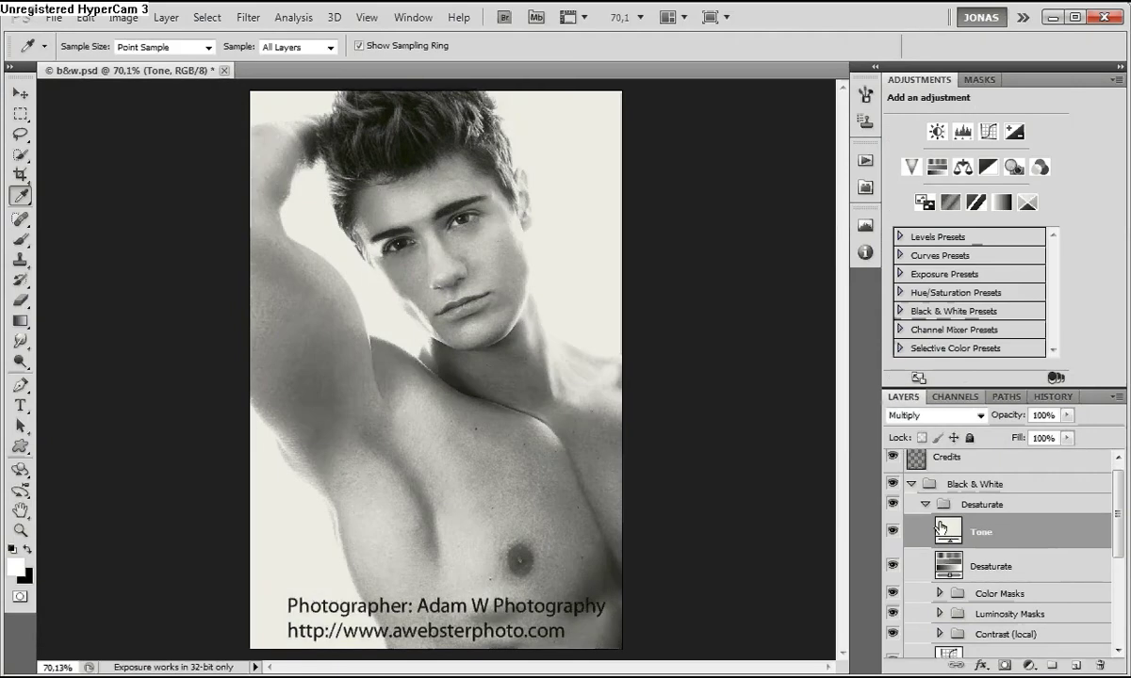
# - Collapse the Desaturate group inside Black & White and look over the remaining layer stack
pyautogui.scroll(1, 1121, 500)
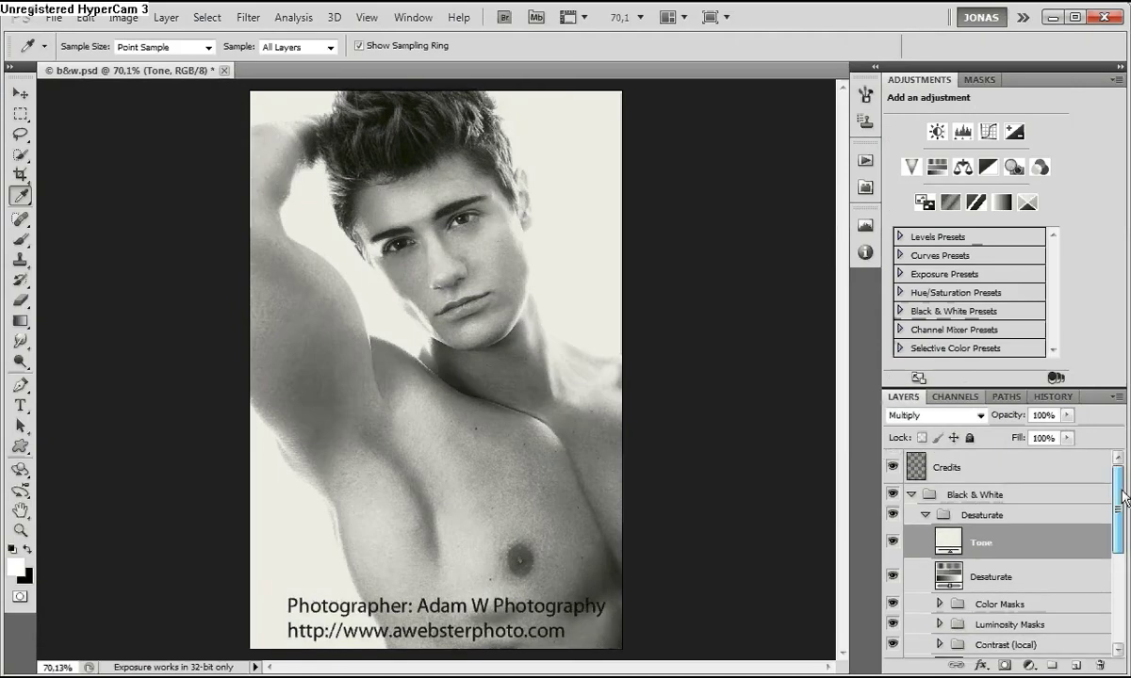
pyautogui.click(926, 517)
pyautogui.scroll(-1, 1122, 570)
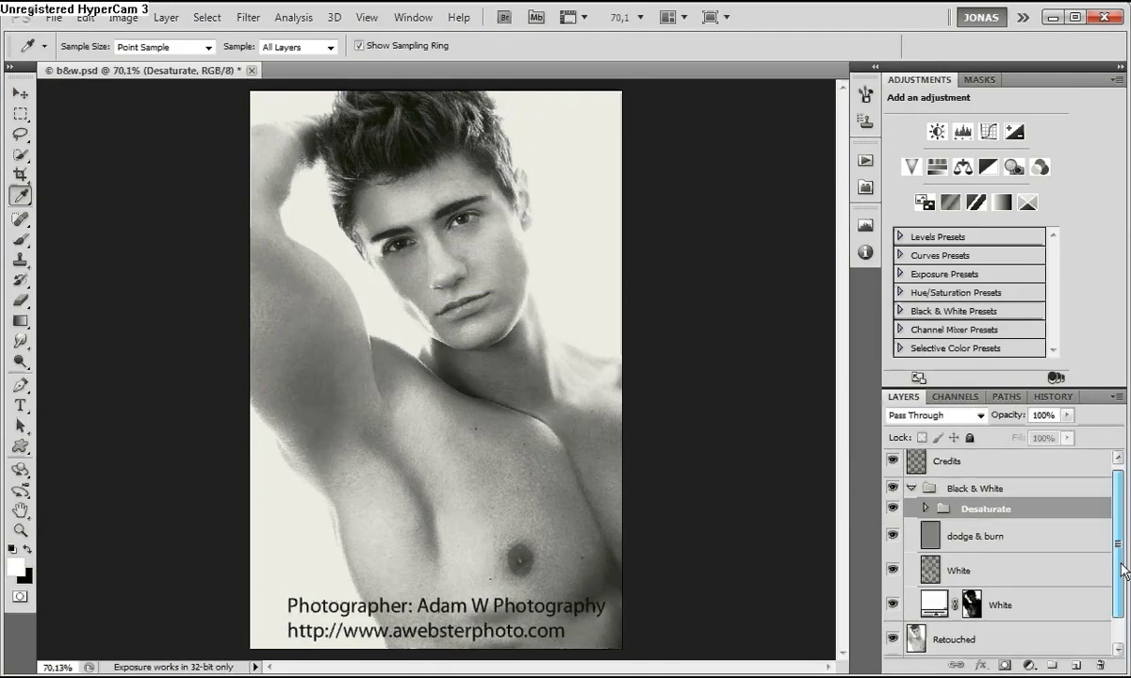
pyautogui.scroll(1, 1119, 558)
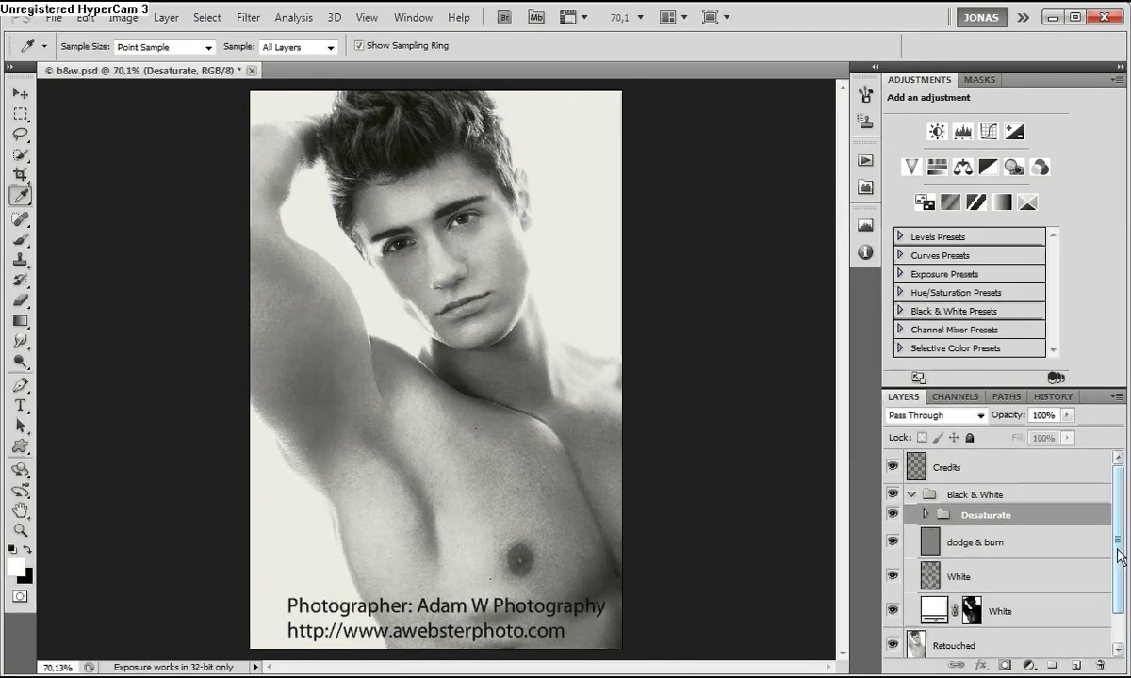